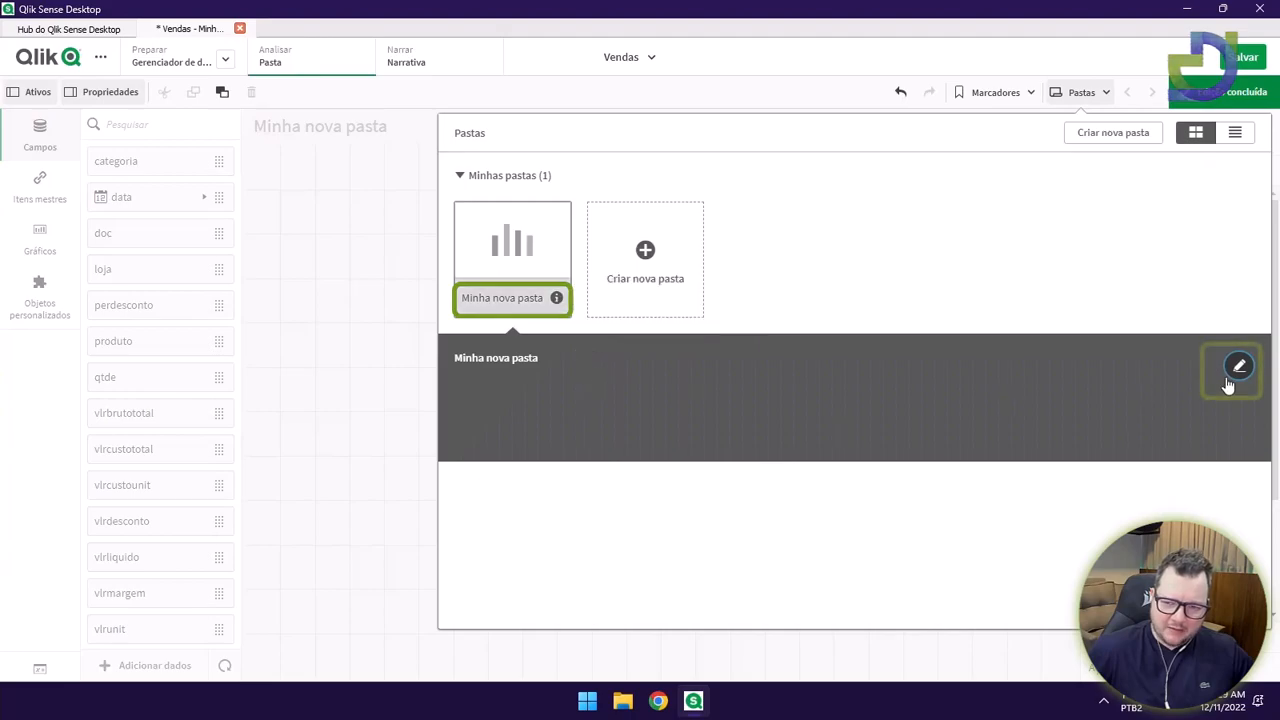
Rename the new sheet to Dashboard.
{"action": "left_click", "coordinate": [1240, 368]}
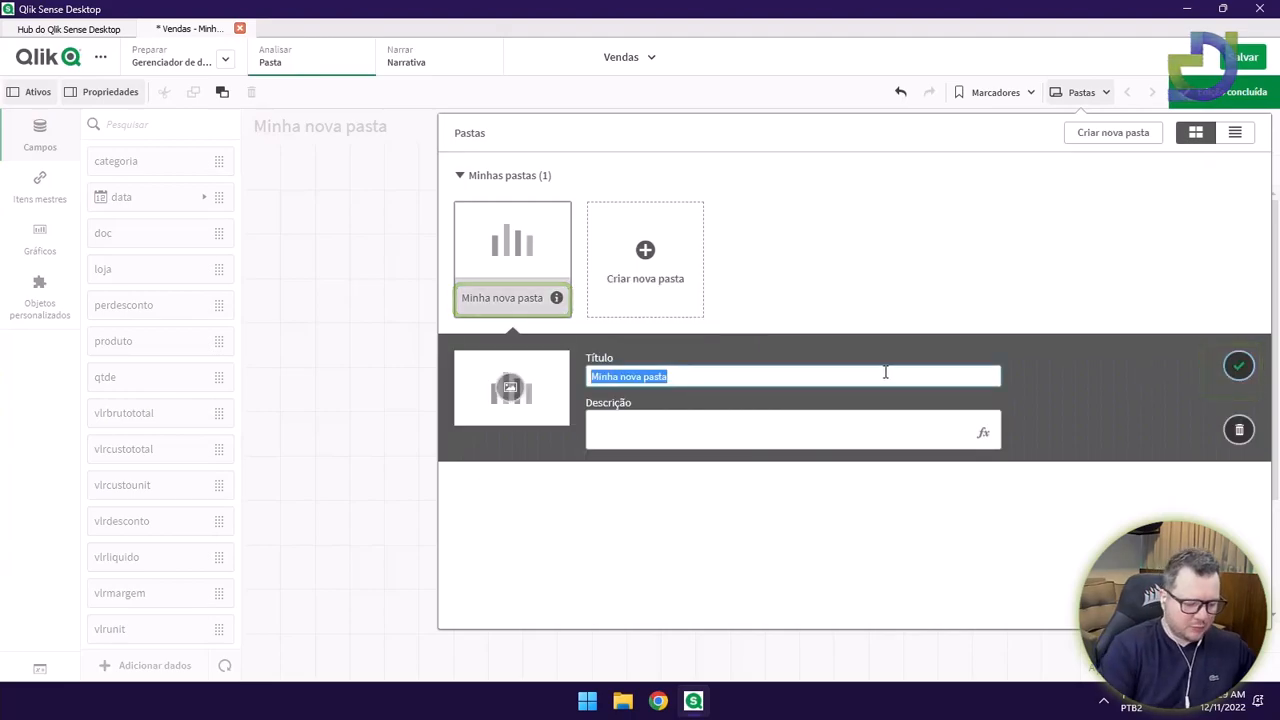
{"action": "type", "text": "Dashboard"}
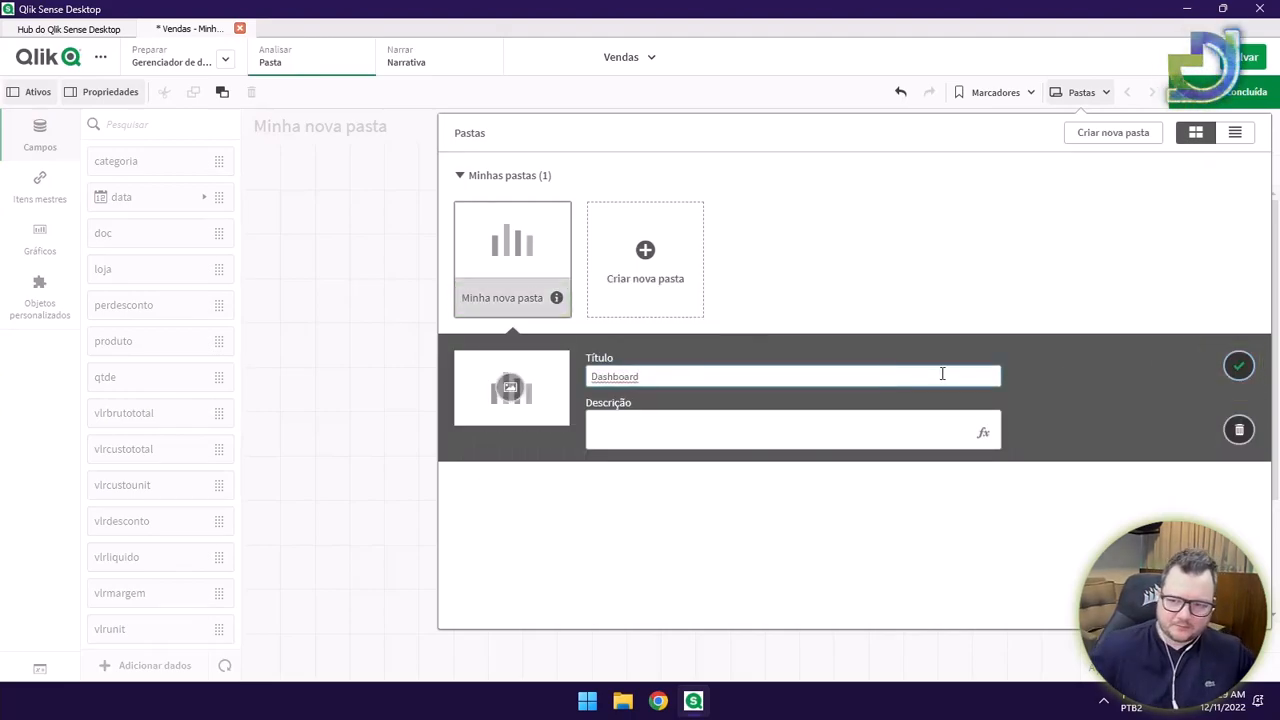
{"action": "left_click", "coordinate": [1238, 366]}
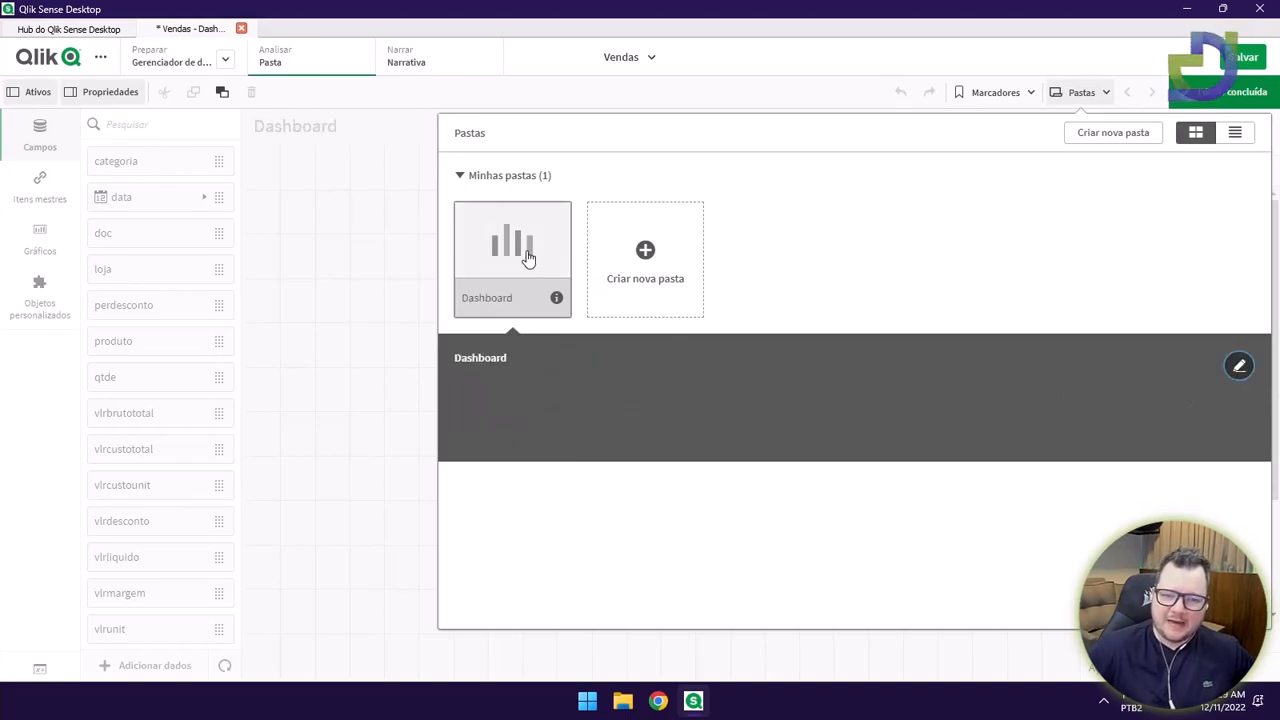
Choose the Qlik_default_feathers.png image from the default collection as the sheet thumbnail.
{"action": "left_click", "coordinate": [1240, 366]}
{"action": "left_click", "coordinate": [510, 395]}
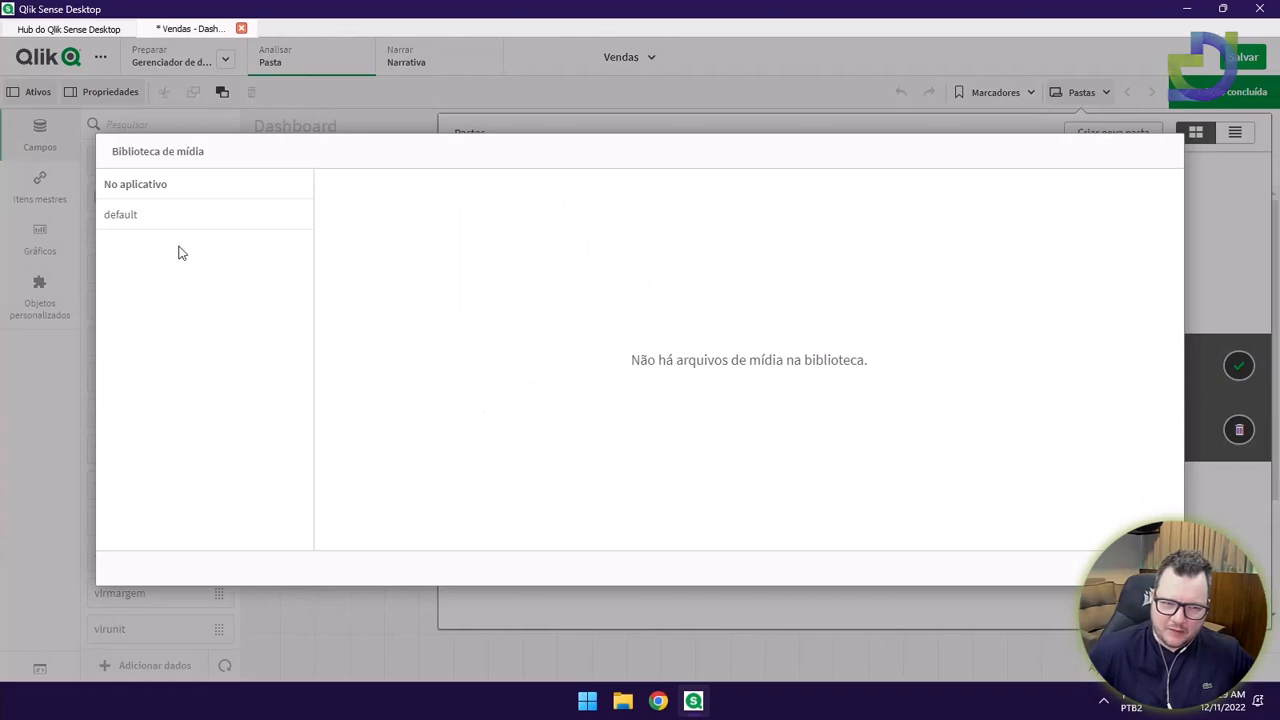
{"action": "left_click", "coordinate": [126, 216]}
{"action": "left_click", "coordinate": [437, 187]}
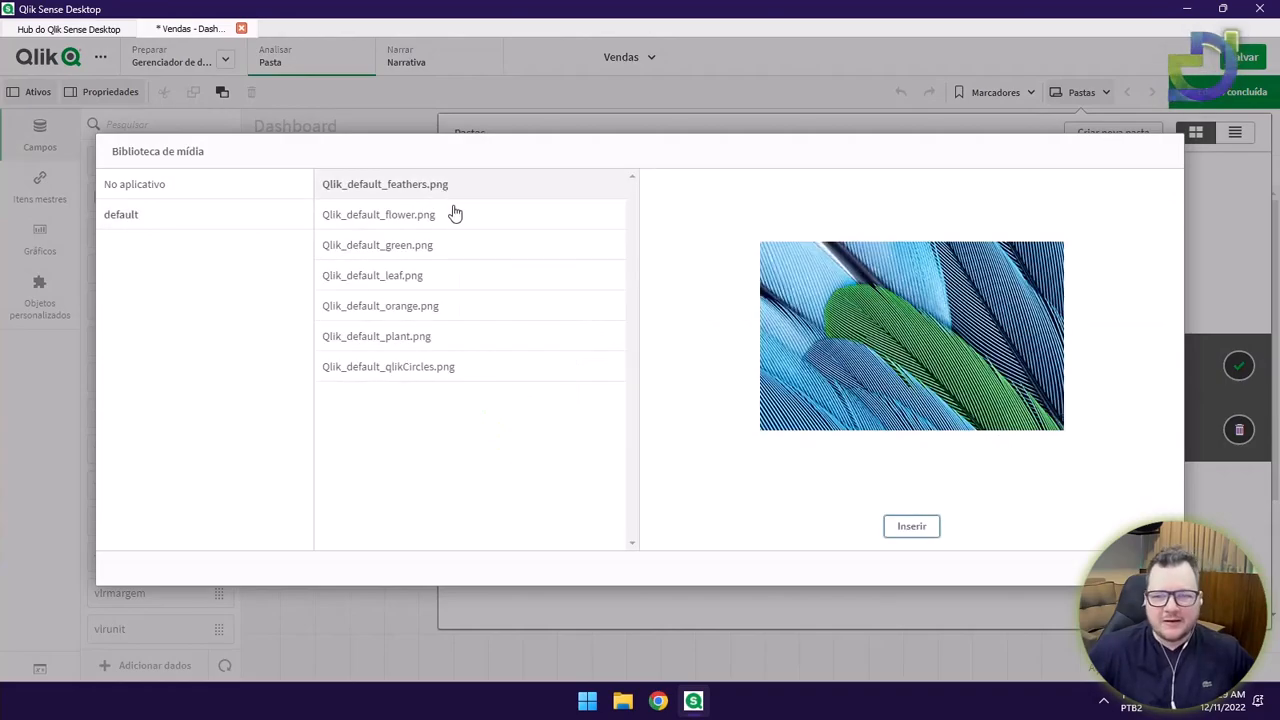
{"action": "left_click", "coordinate": [452, 213]}
{"action": "left_click", "coordinate": [434, 250]}
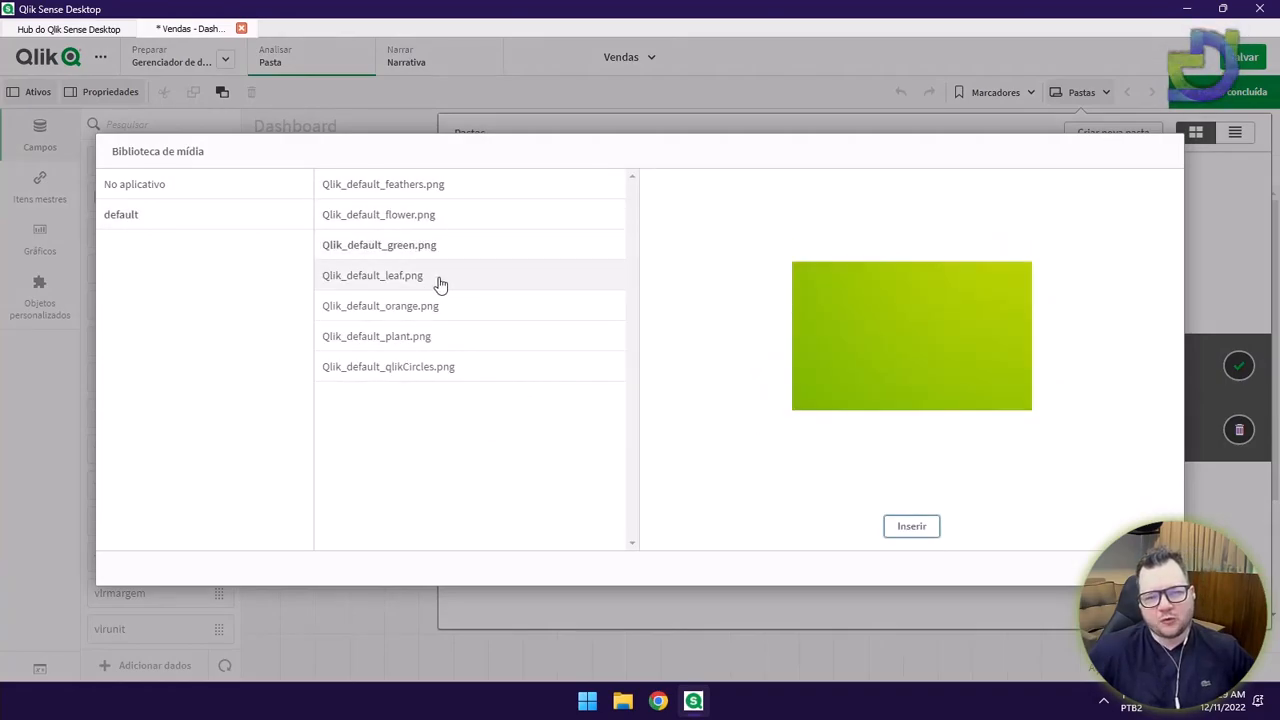
{"action": "left_click", "coordinate": [441, 280]}
{"action": "left_click", "coordinate": [429, 310]}
{"action": "left_click", "coordinate": [429, 338]}
{"action": "left_click", "coordinate": [428, 377]}
{"action": "left_click", "coordinate": [425, 348]}
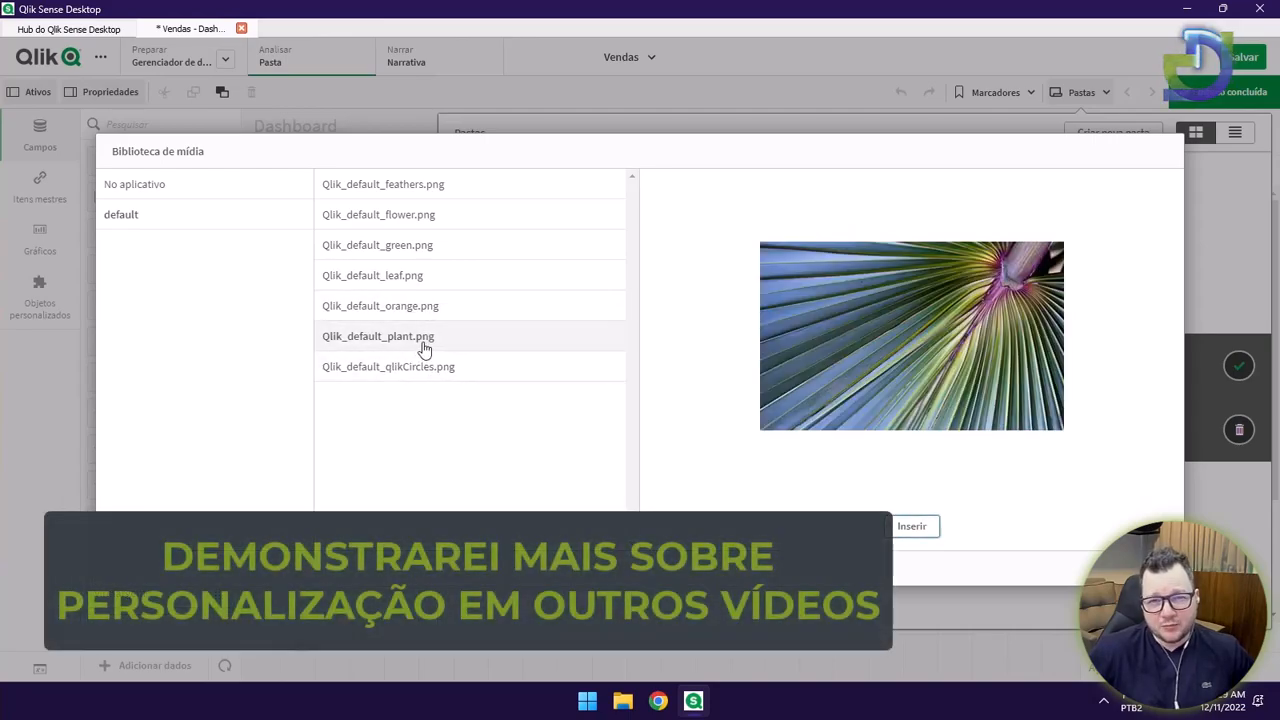
{"action": "left_click", "coordinate": [445, 188]}
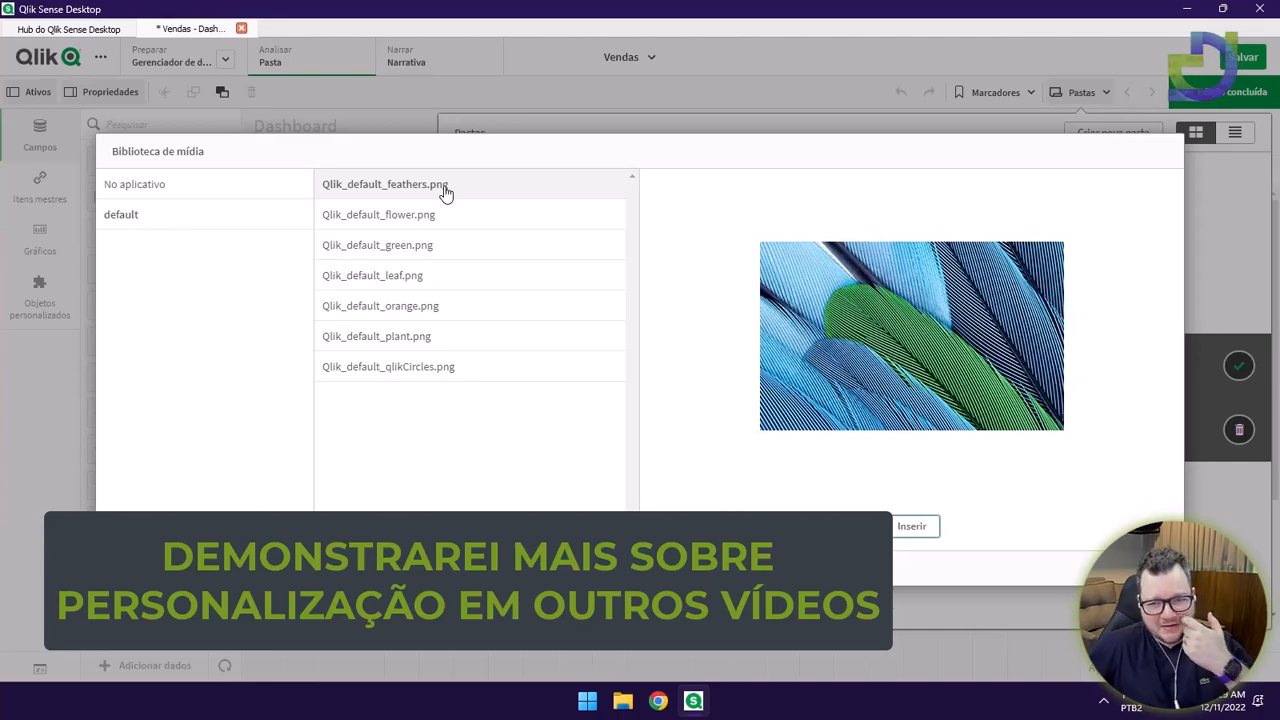
{"action": "left_click", "coordinate": [926, 530]}
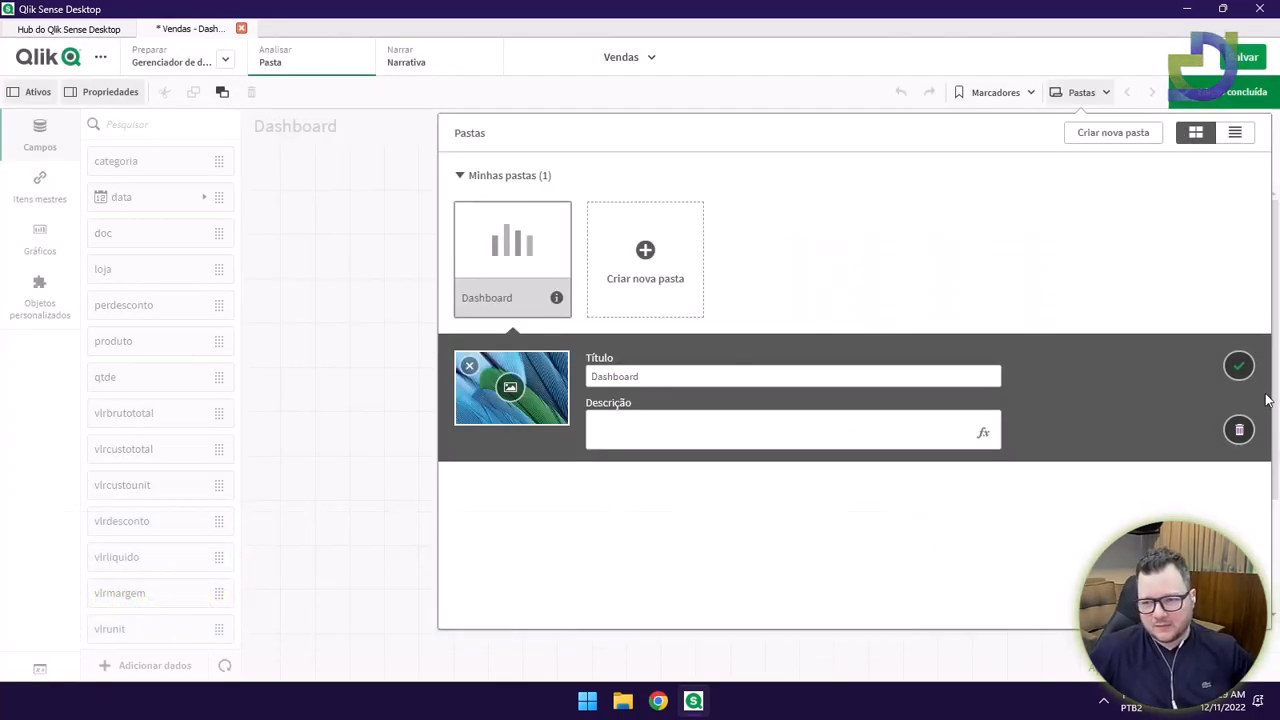
Save the sheet's title and thumbnail, open the Dashboard sheet and show the Vendas app details.
{"action": "left_click", "coordinate": [1240, 370]}
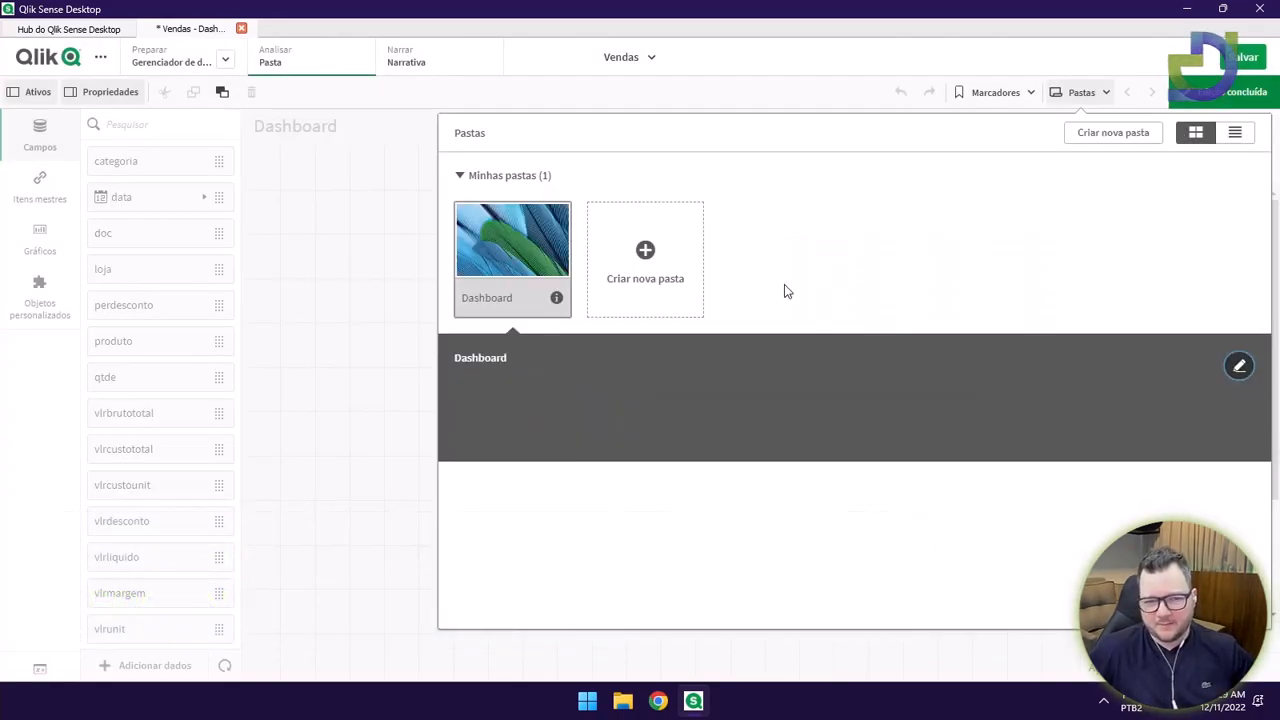
{"action": "left_click", "coordinate": [516, 242]}
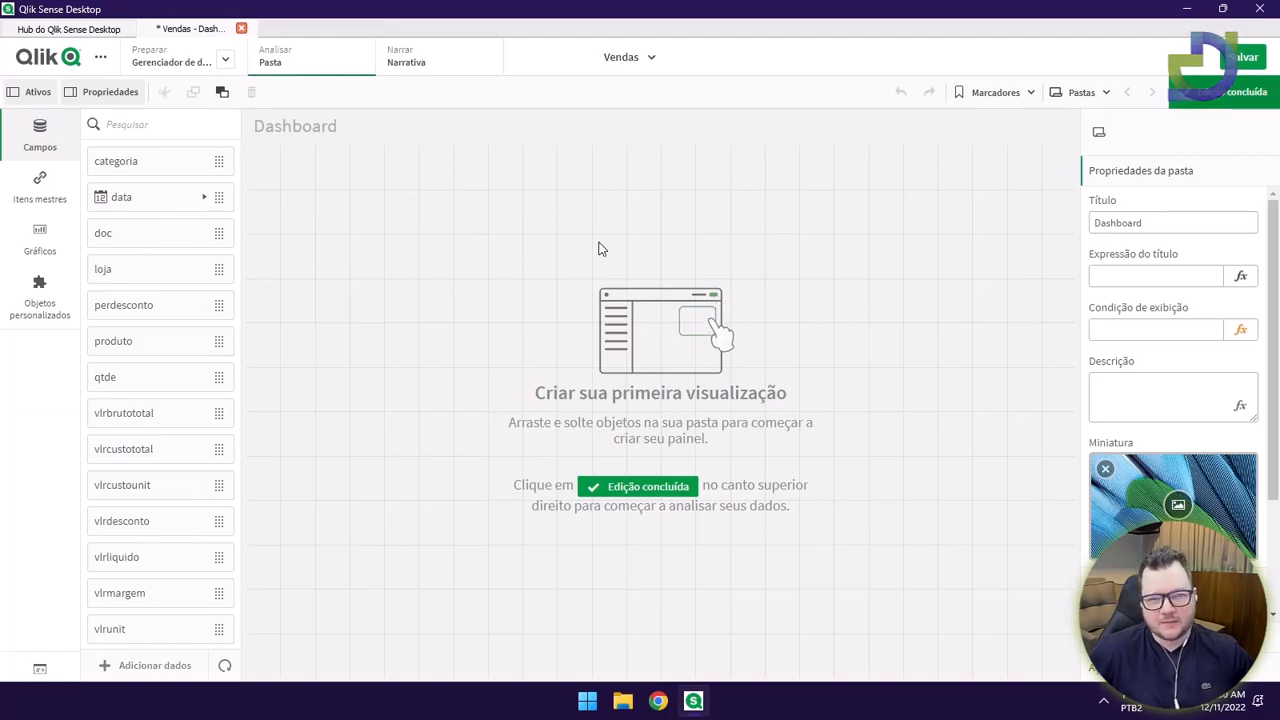
{"action": "left_click", "coordinate": [636, 60]}
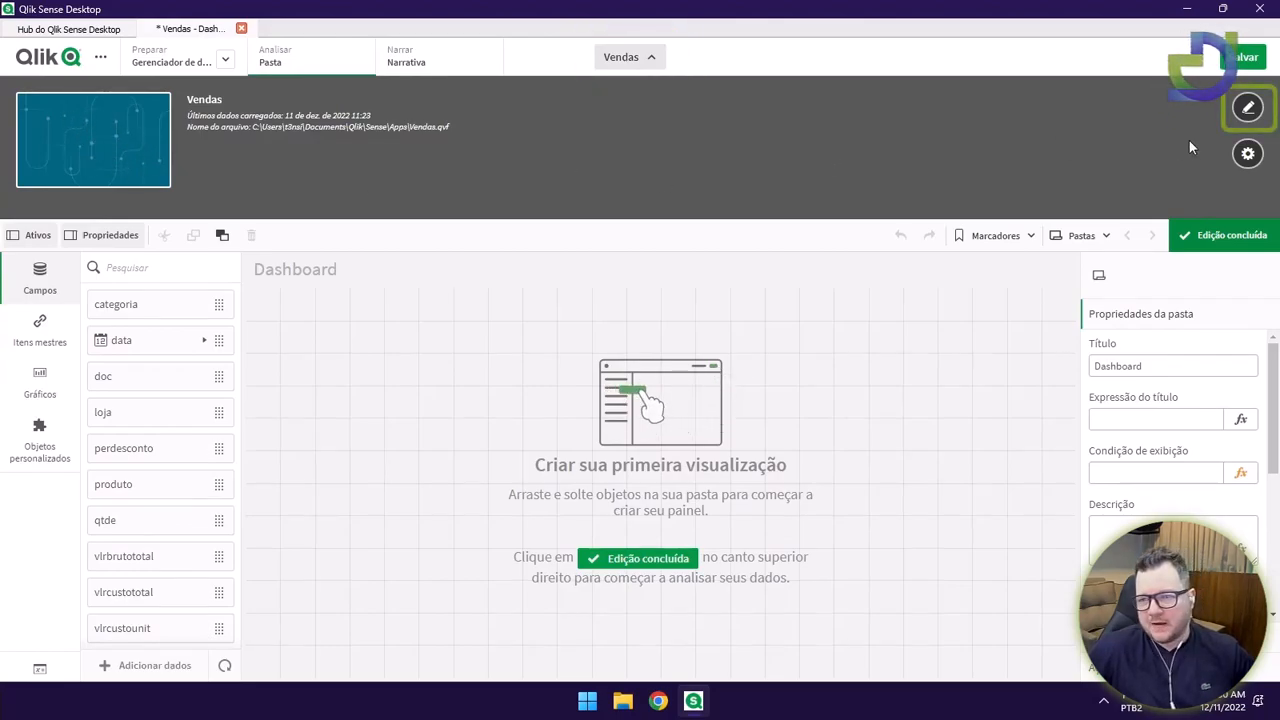
Change the app title from Vendas to Análise de Vendas.
{"action": "left_click", "coordinate": [1247, 107]}
{"action": "left_click", "coordinate": [258, 116]}
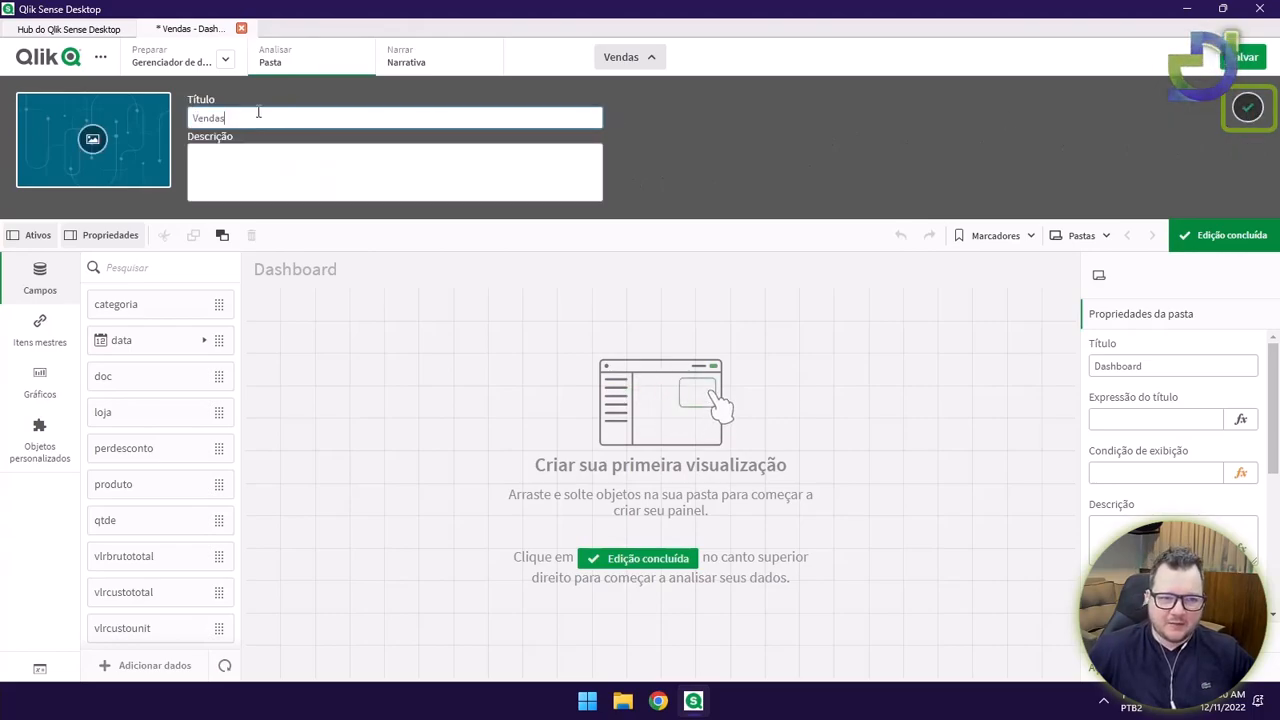
{"action": "key", "text": "ctrl+a"}
{"action": "type", "text": "Anaá"}
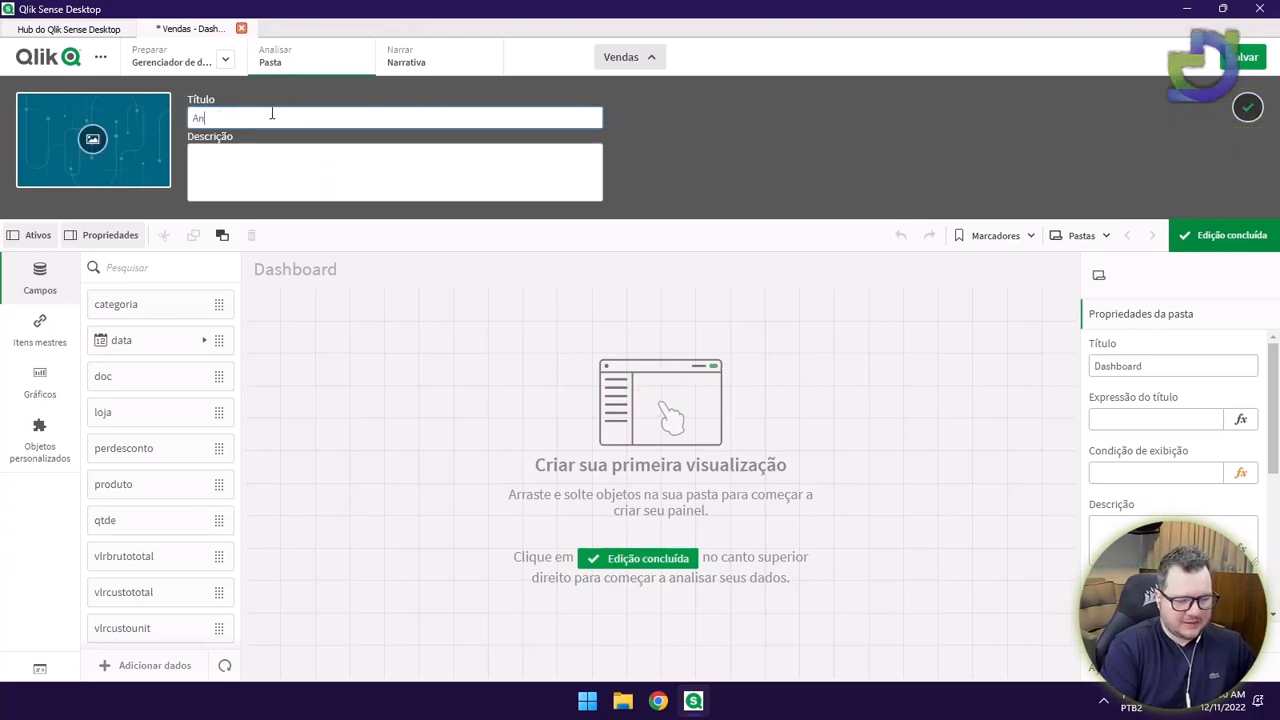
{"action": "key", "text": "BackSpace"}
{"action": "key", "text": "BackSpace"}
{"action": "type", "text": "álise de"}
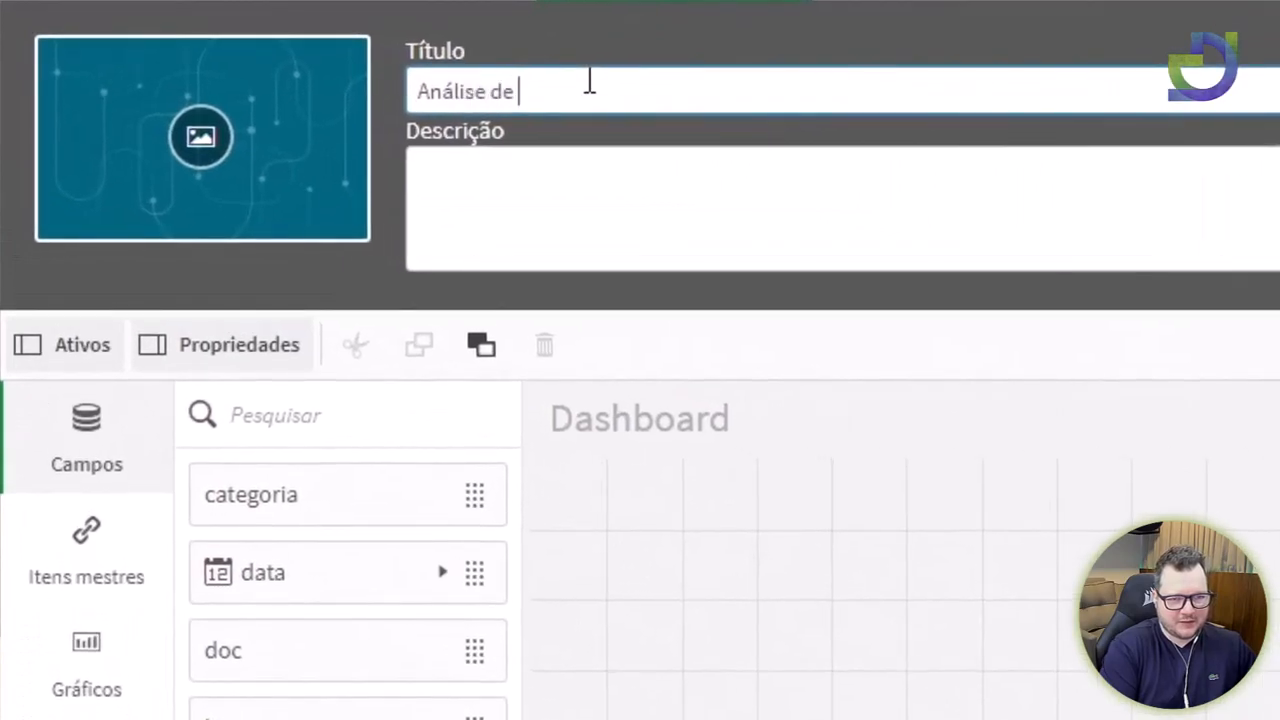
{"action": "type", "text": " Vendas"}
Write an app description saying the app is used for studying the course.
{"action": "left_click", "coordinate": [686, 194]}
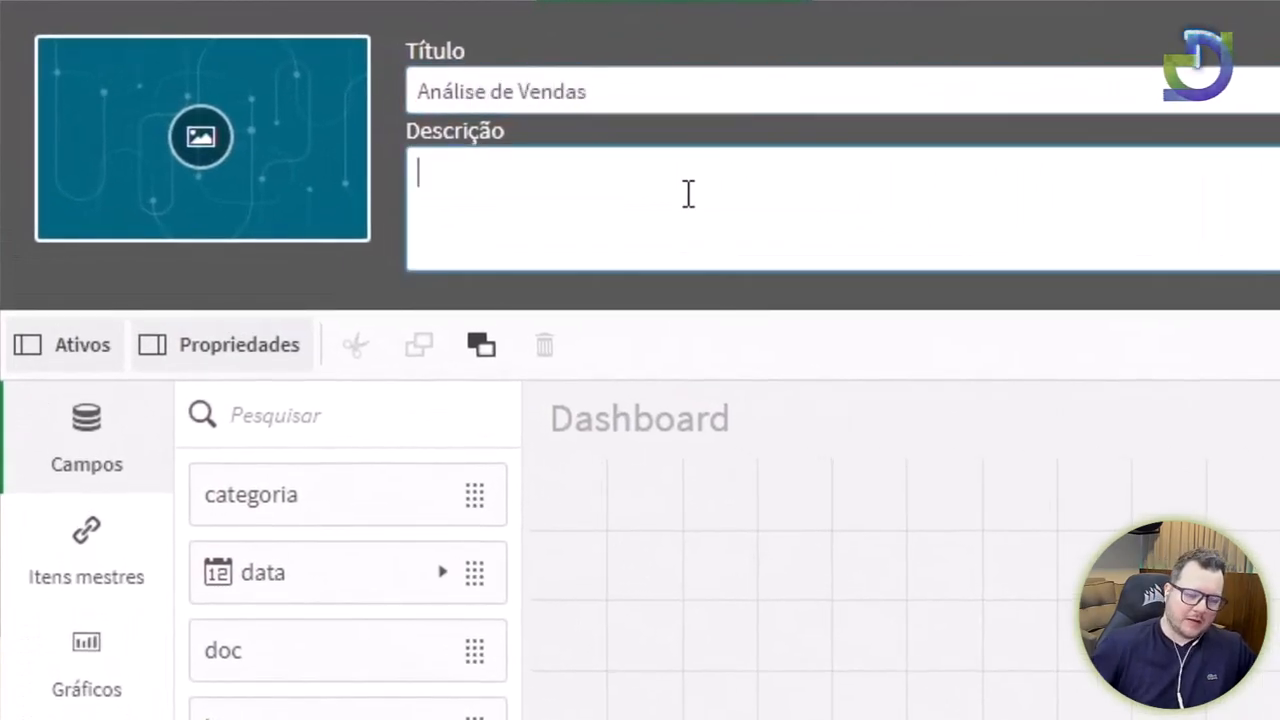
{"action": "type", "text": "Esta aplicação"}
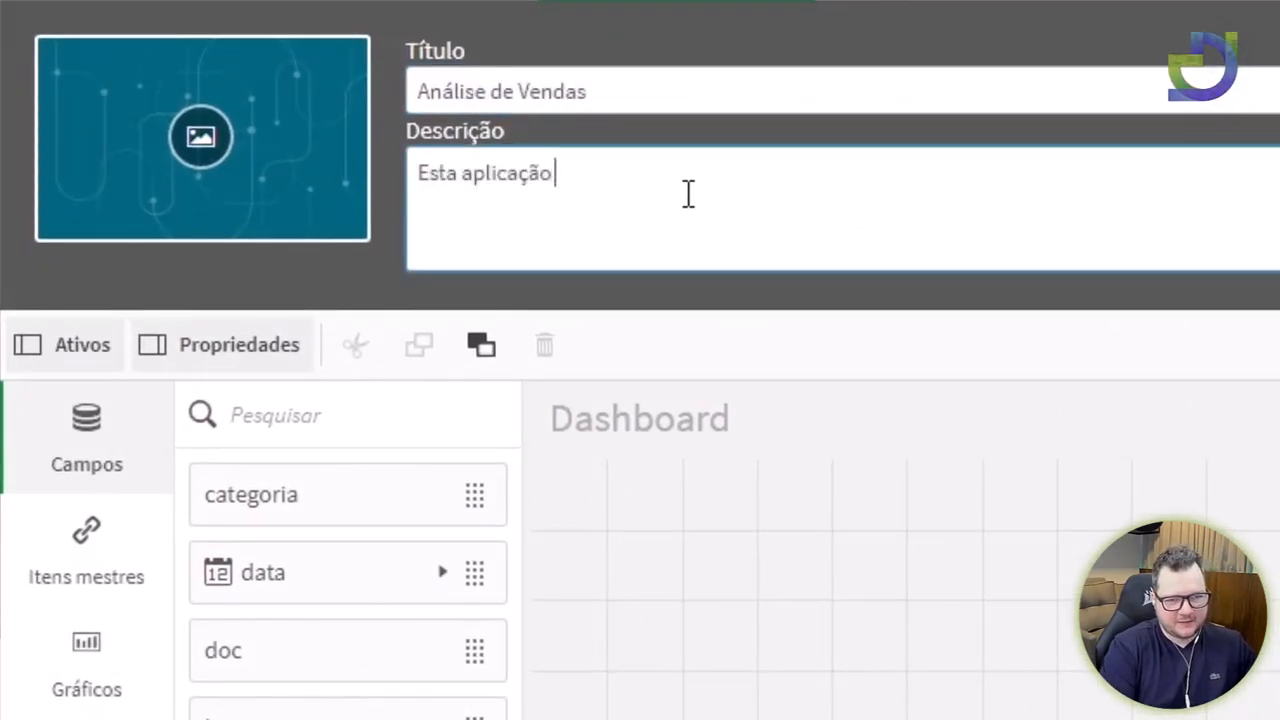
{"action": "type", "text": " utilizamos para estudo do Cu"}
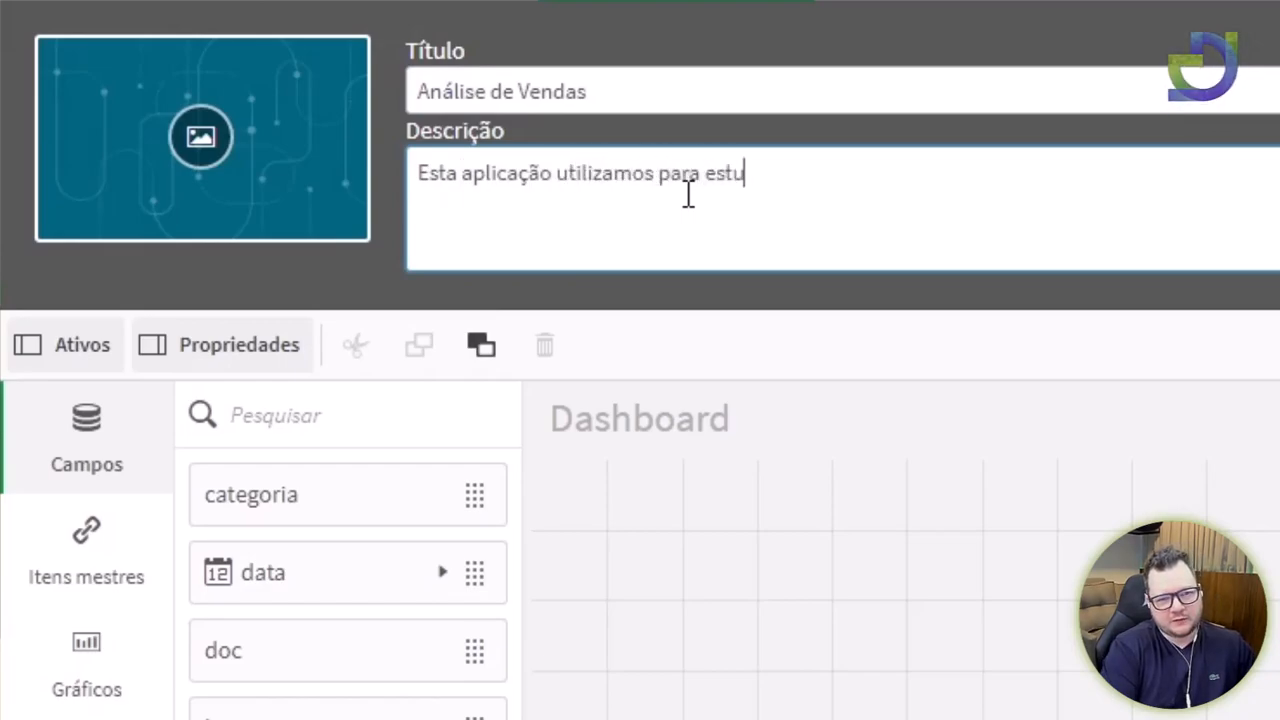
{"action": "key", "text": "BackSpace"}
{"action": "key", "text": "BackSpace"}
{"action": "type", "text": "crus ode"}
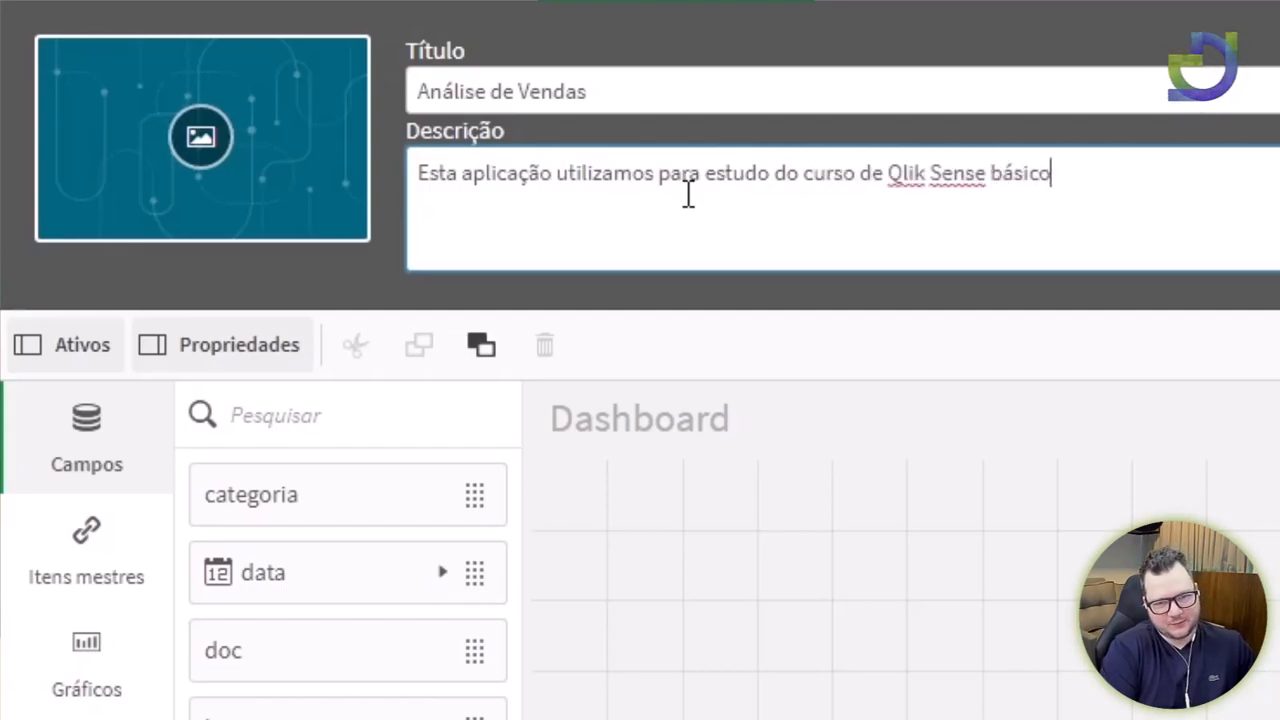
Set Qlik_default_leaf.png as the app thumbnail, save the app info, and return to the hub.
{"action": "left_click", "coordinate": [203, 140]}
{"action": "left_click", "coordinate": [261, 300]}
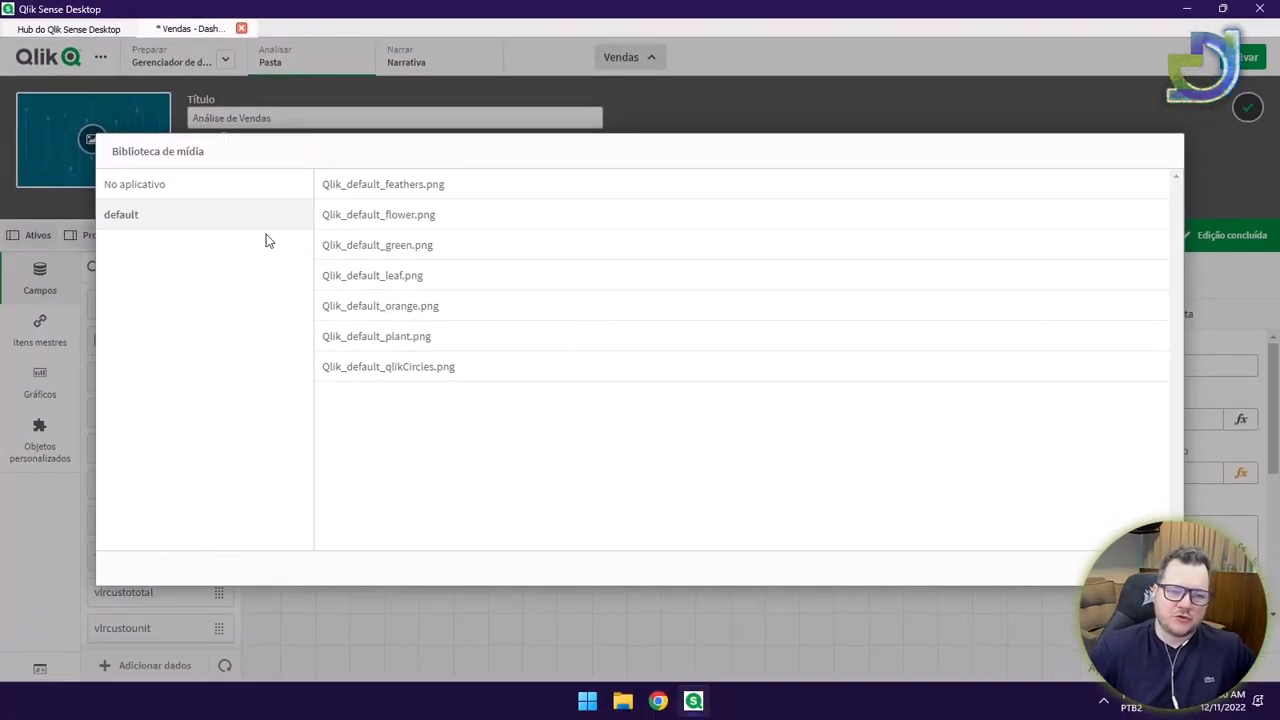
{"action": "left_click", "coordinate": [421, 278]}
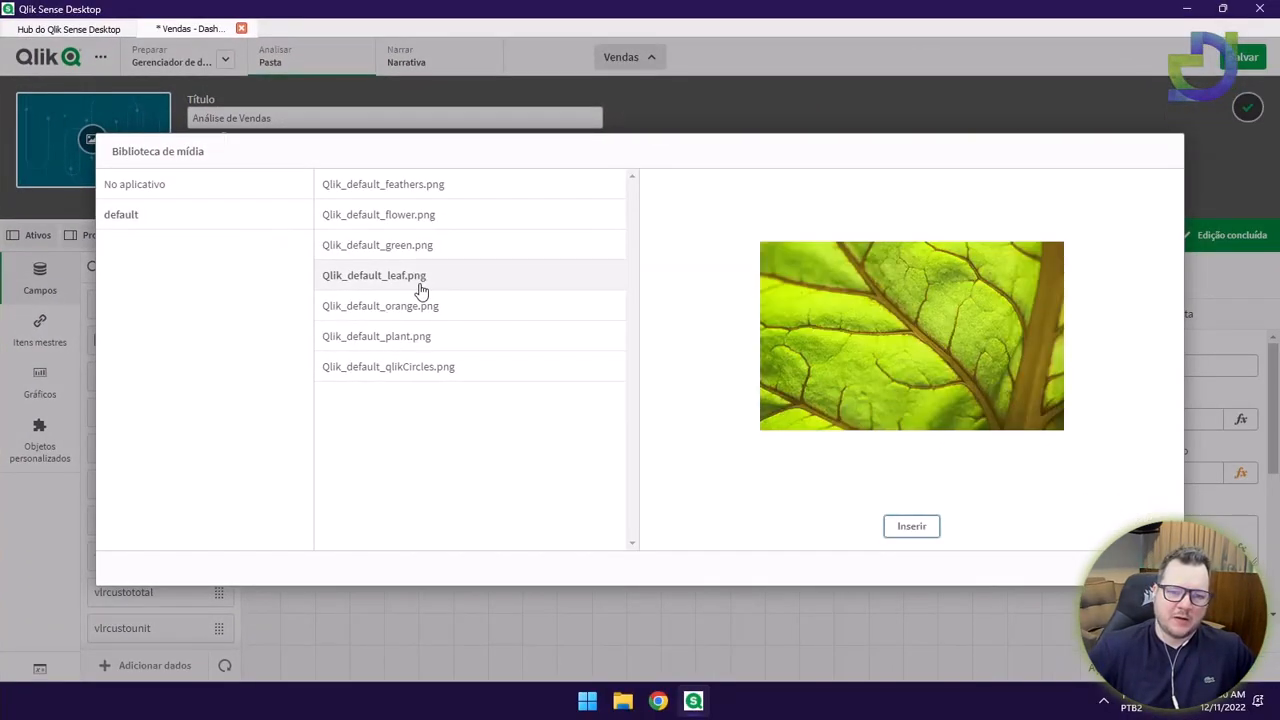
{"action": "left_click", "coordinate": [911, 527]}
{"action": "left_click", "coordinate": [1248, 108]}
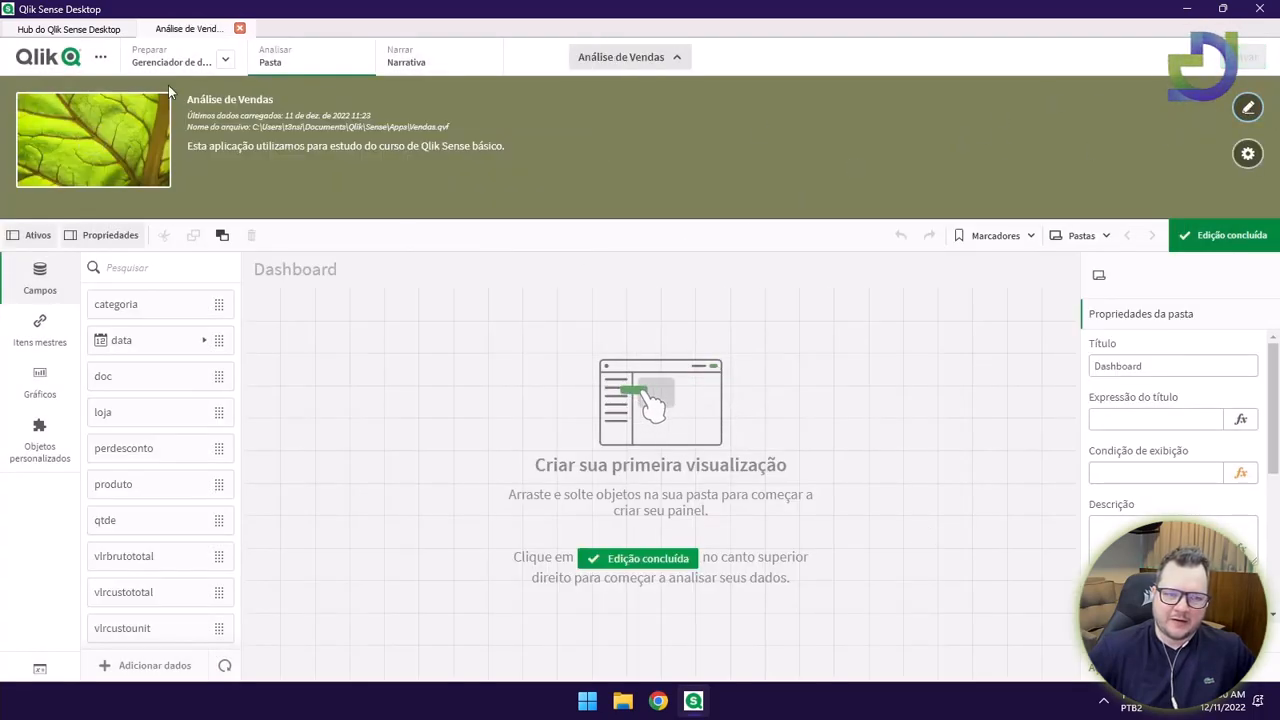
{"action": "left_click", "coordinate": [95, 30]}
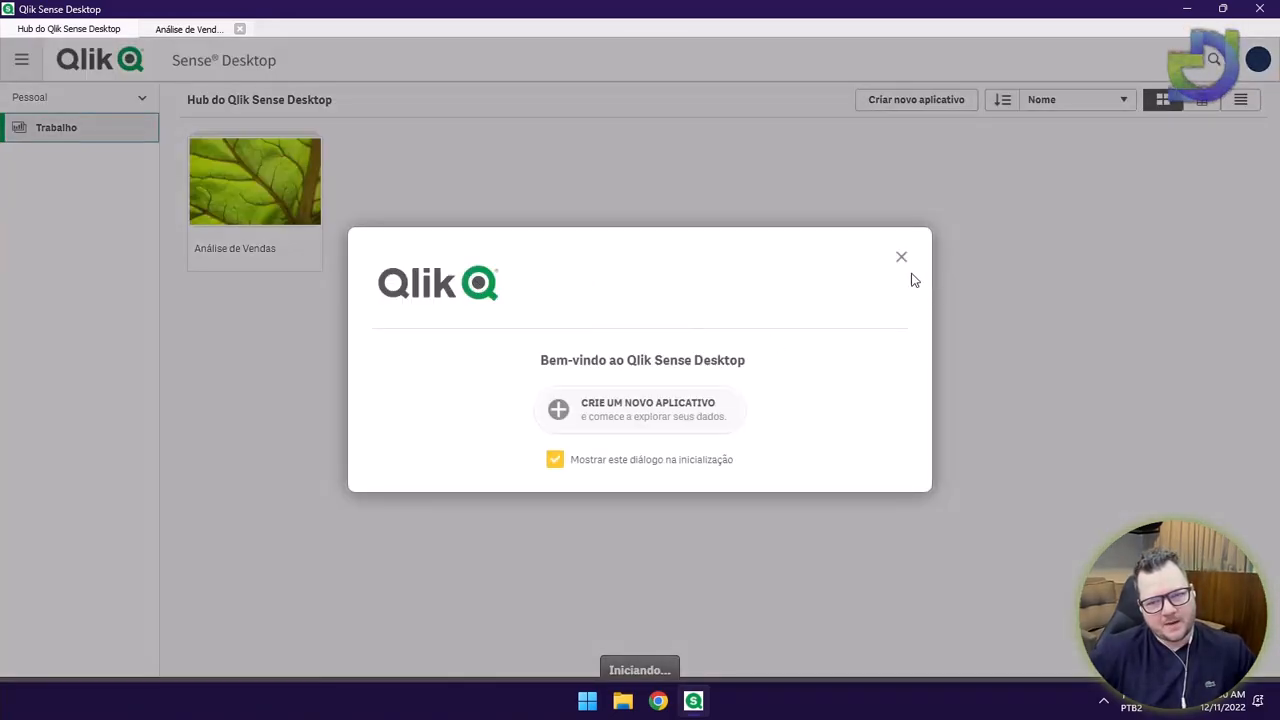
Dismiss the welcome message, open Análise de Vendas, and edit the Dashboard sheet with Gráficos listed.
{"action": "left_click", "coordinate": [901, 257]}
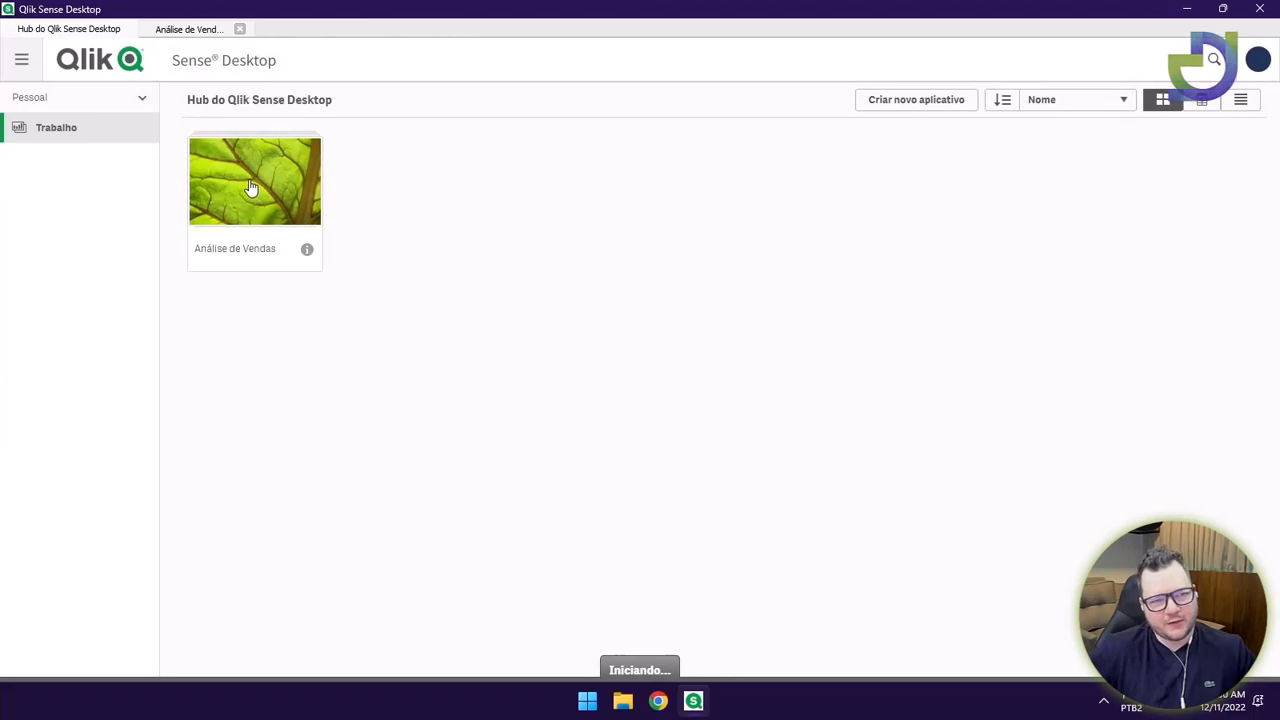
{"action": "left_click", "coordinate": [256, 152]}
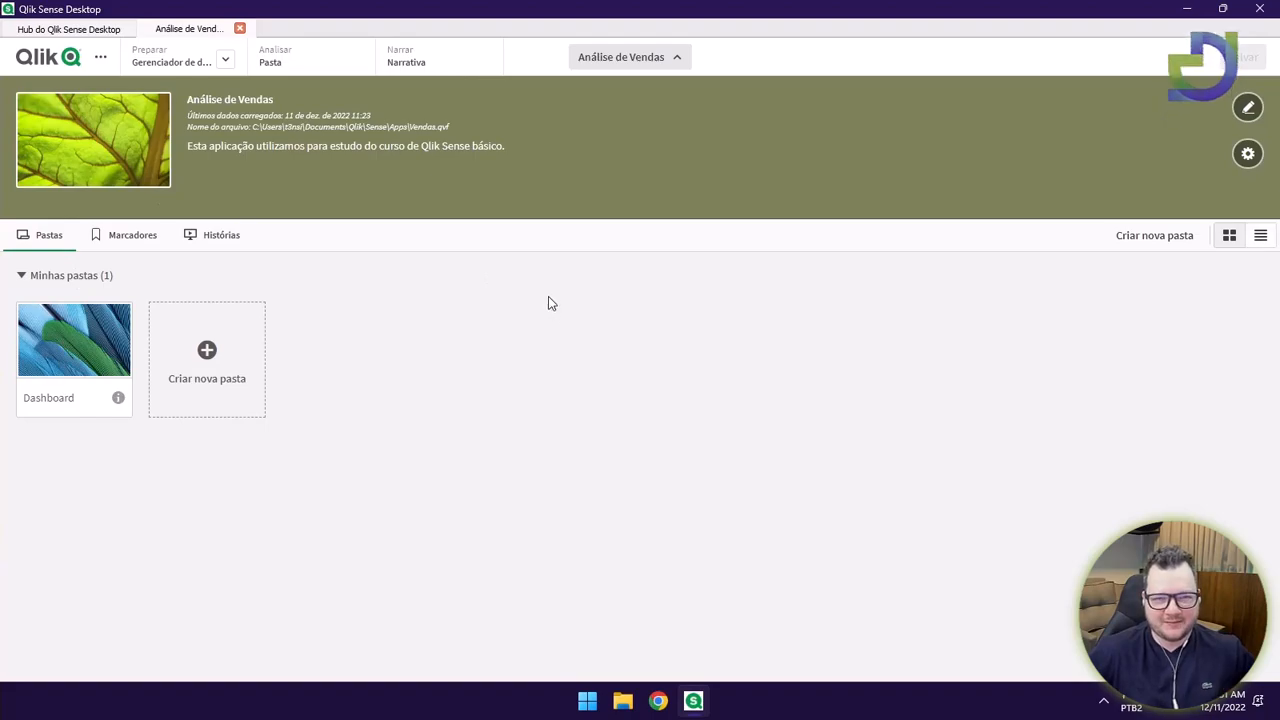
{"action": "left_click", "coordinate": [78, 326]}
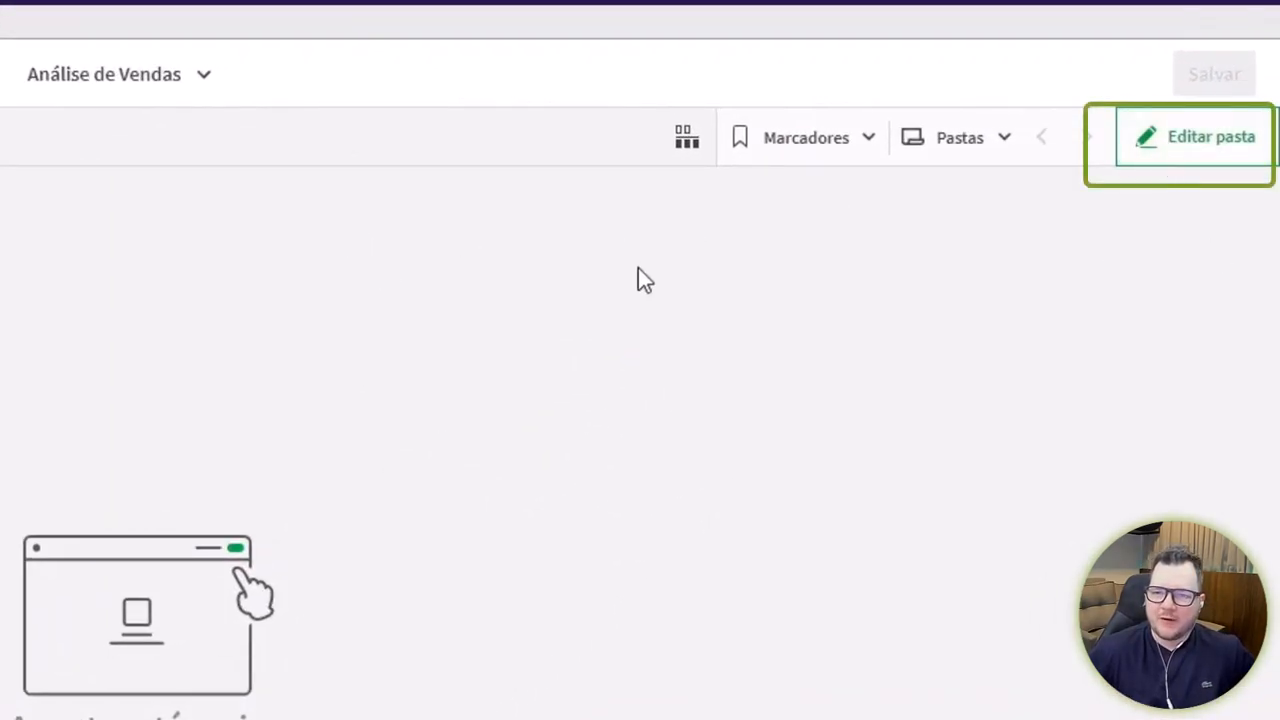
{"action": "left_click", "coordinate": [1148, 142]}
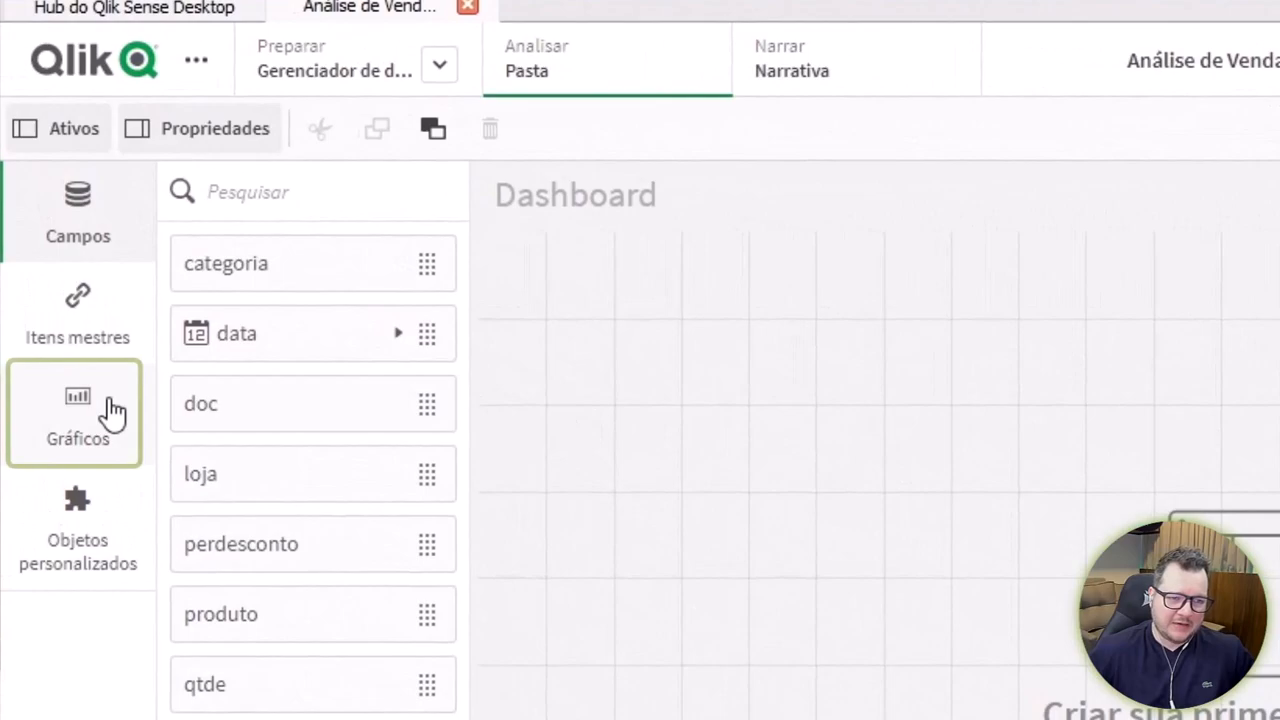
{"action": "left_click", "coordinate": [112, 410]}
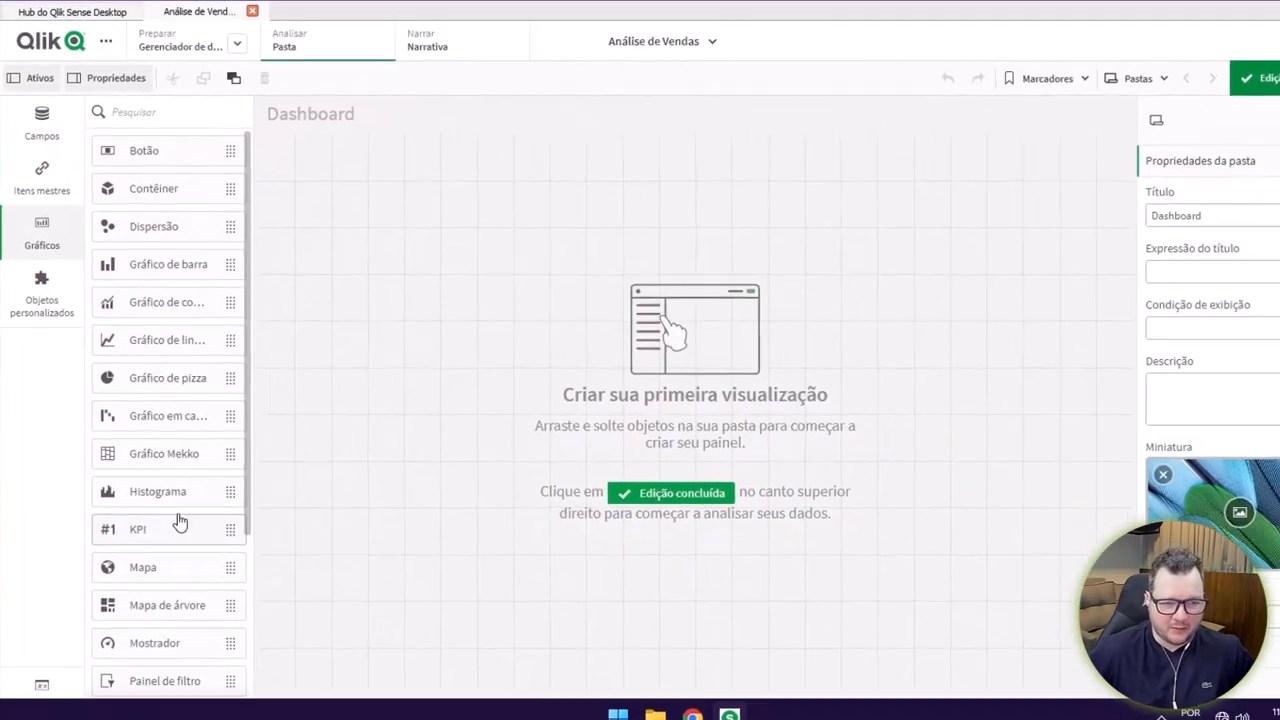
Place a KPI object at the top-left of the Dashboard sheet and shrink it to about 9x4.
{"action": "left_click_drag", "start_coordinate": [258, 650], "coordinate": [640, 100]}
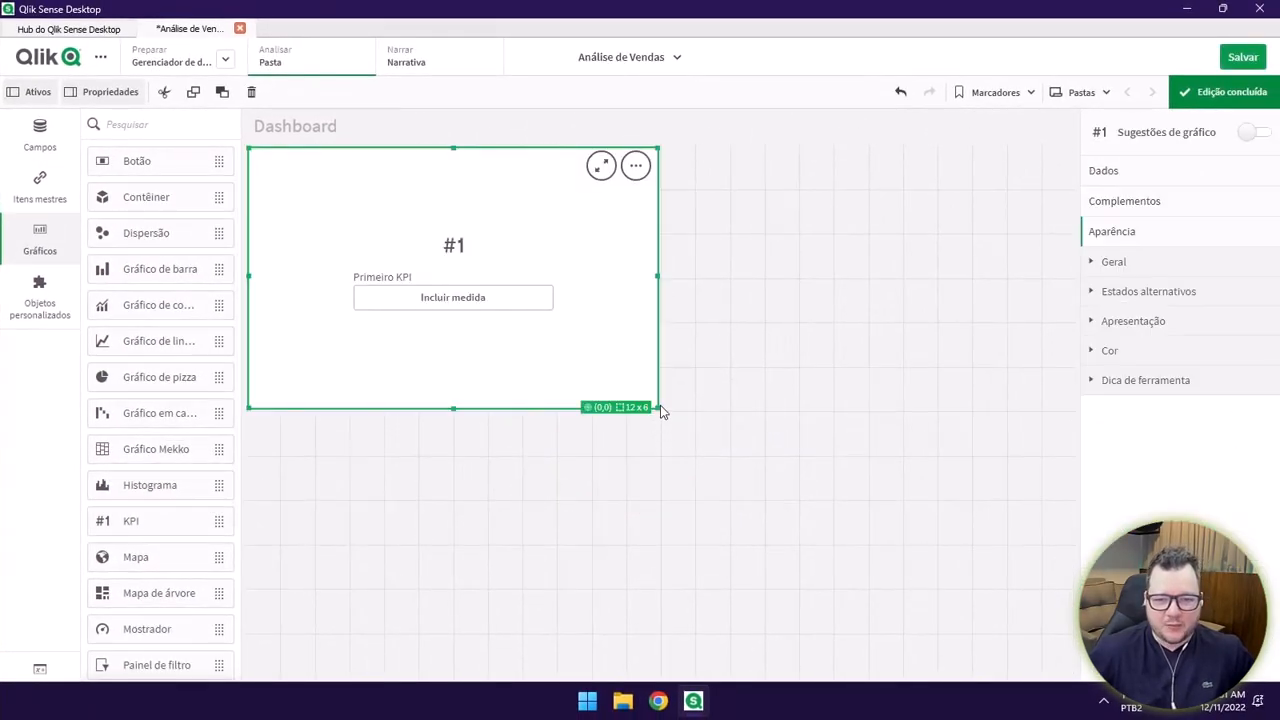
{"action": "left_click_drag", "start_coordinate": [645, 390], "coordinate": [597, 365]}
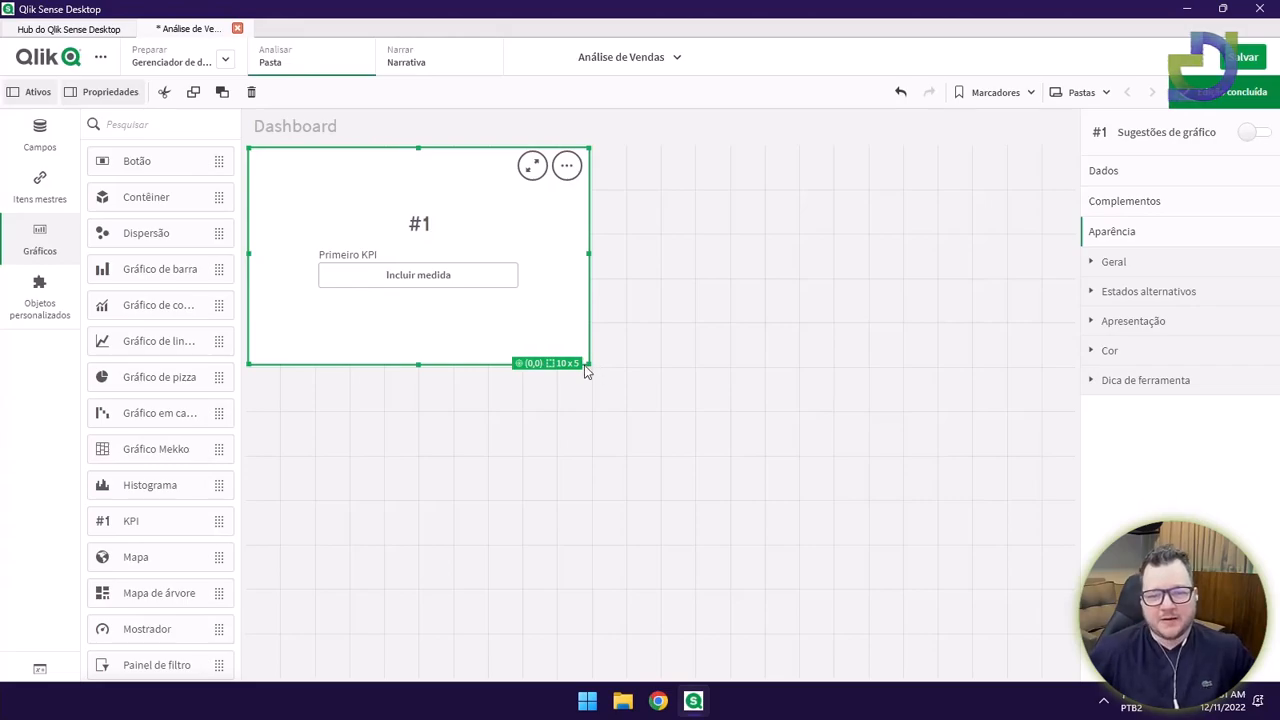
{"action": "left_click_drag", "start_coordinate": [588, 364], "coordinate": [564, 322]}
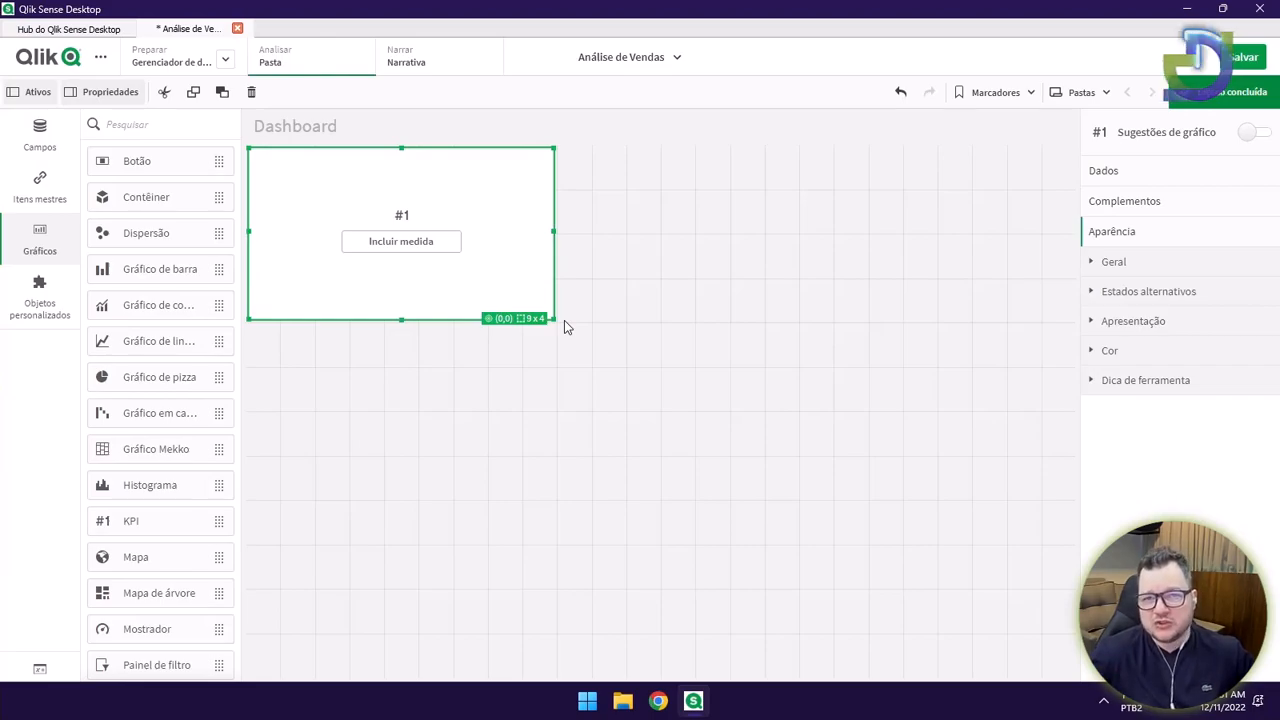
{"action": "left_click", "coordinate": [634, 311]}
{"action": "left_click", "coordinate": [550, 294]}
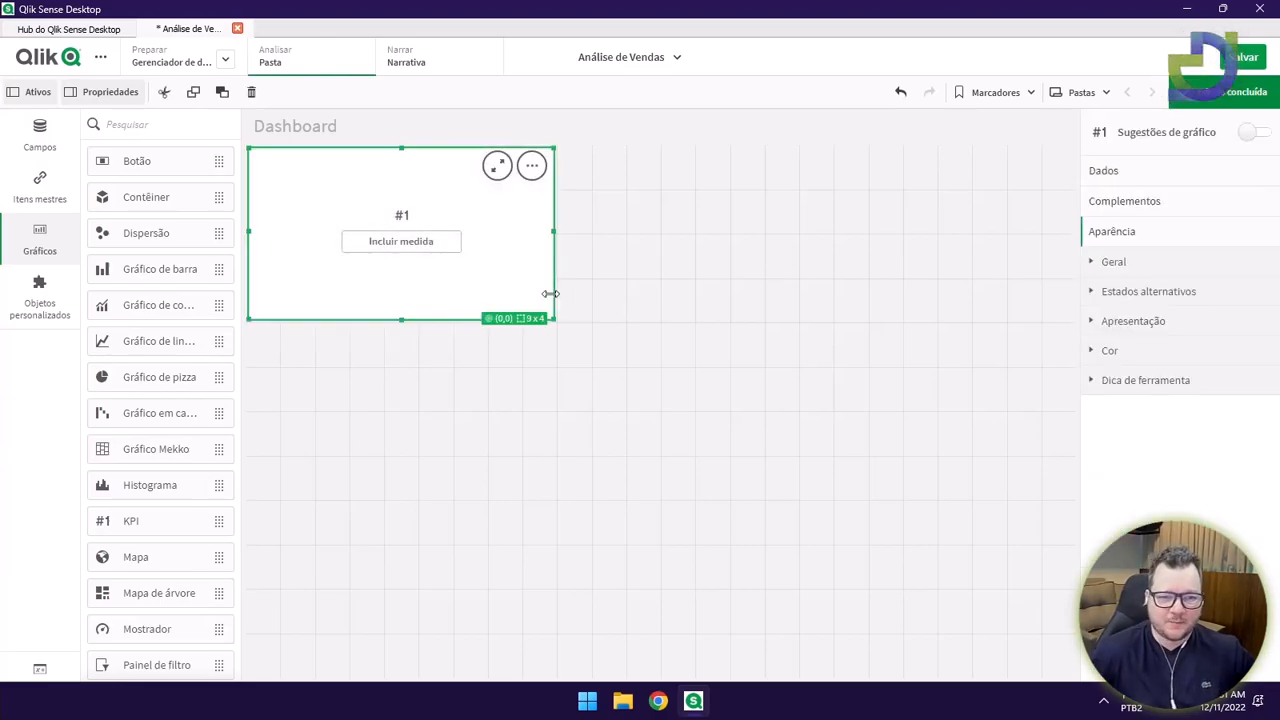
{"action": "left_click", "coordinate": [621, 311]}
{"action": "left_click", "coordinate": [483, 274]}
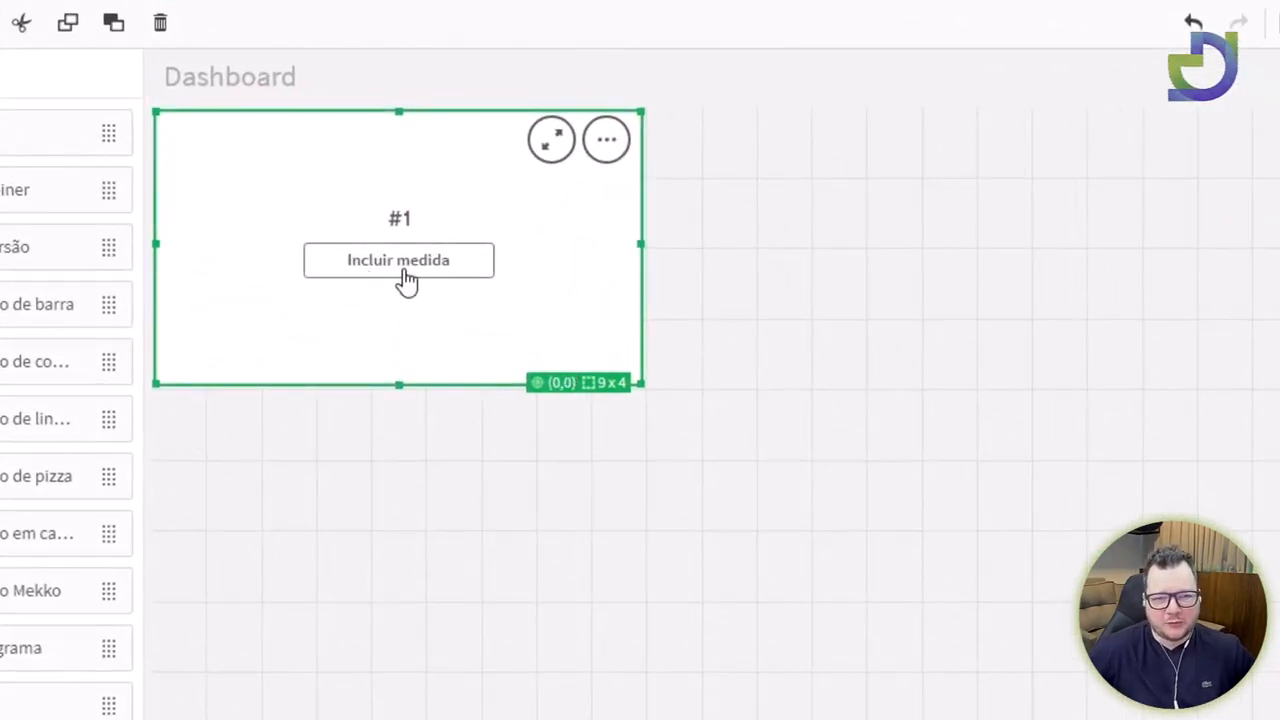
Set the KPI measure to Sum(vlrliquido) and resize it to 8x3 cells.
{"action": "left_click", "coordinate": [455, 272]}
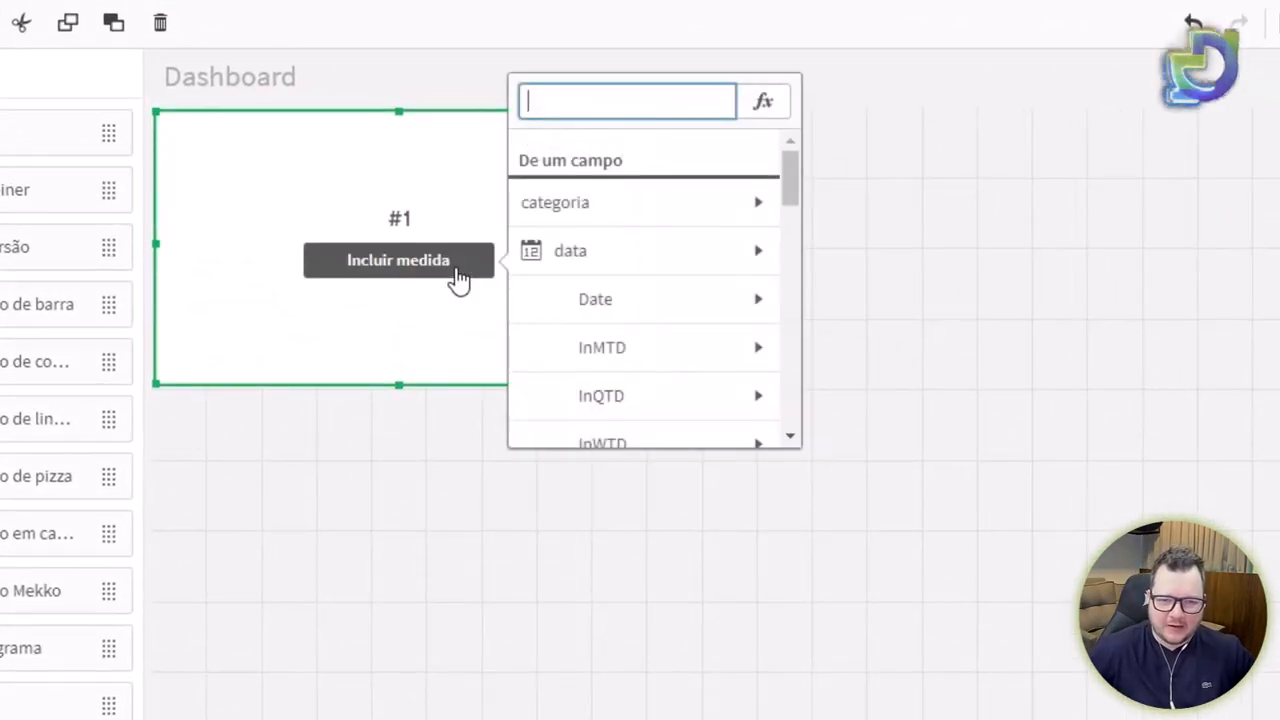
{"action": "left_click_drag", "start_coordinate": [800, 183], "coordinate": [781, 406]}
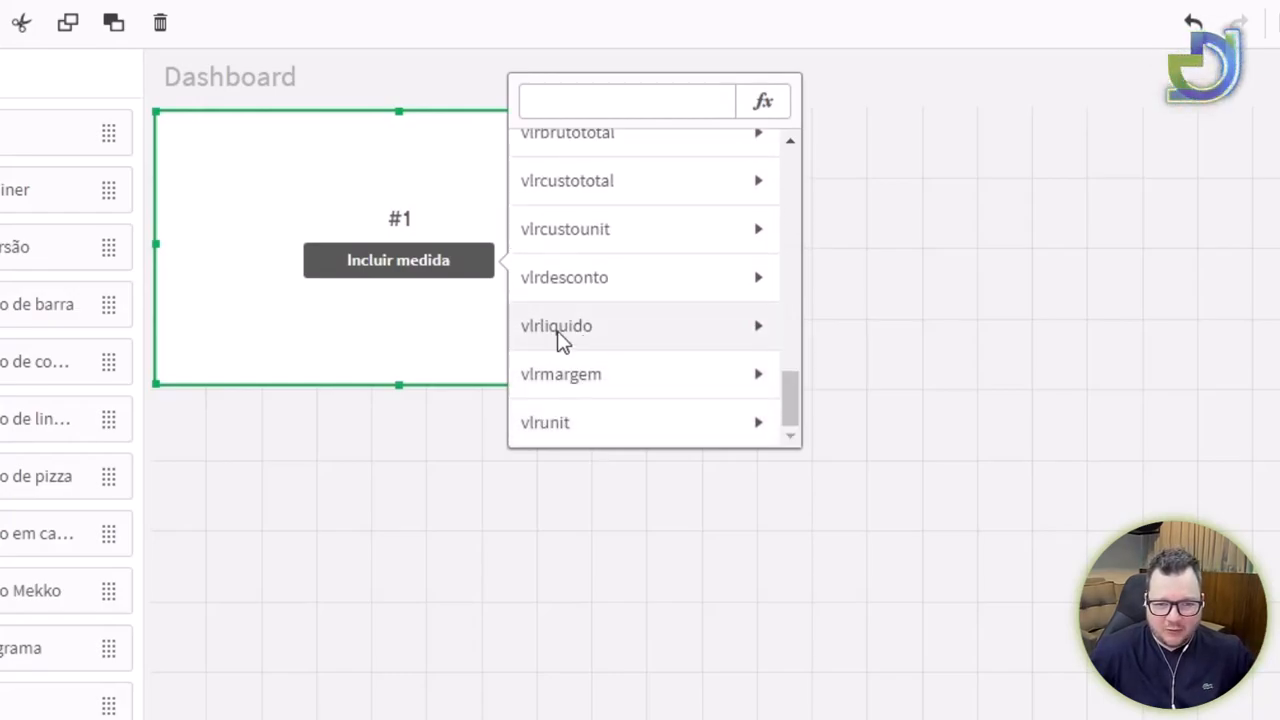
{"action": "left_click", "coordinate": [560, 330]}
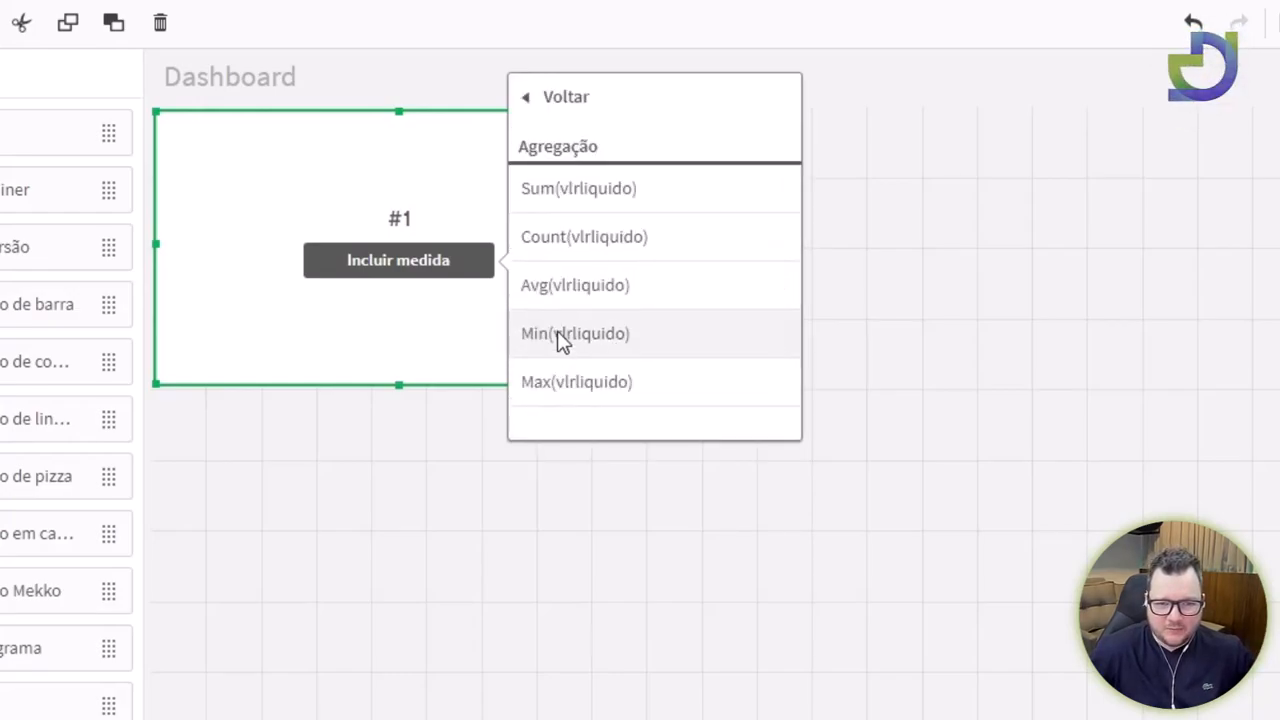
{"action": "left_click", "coordinate": [589, 192]}
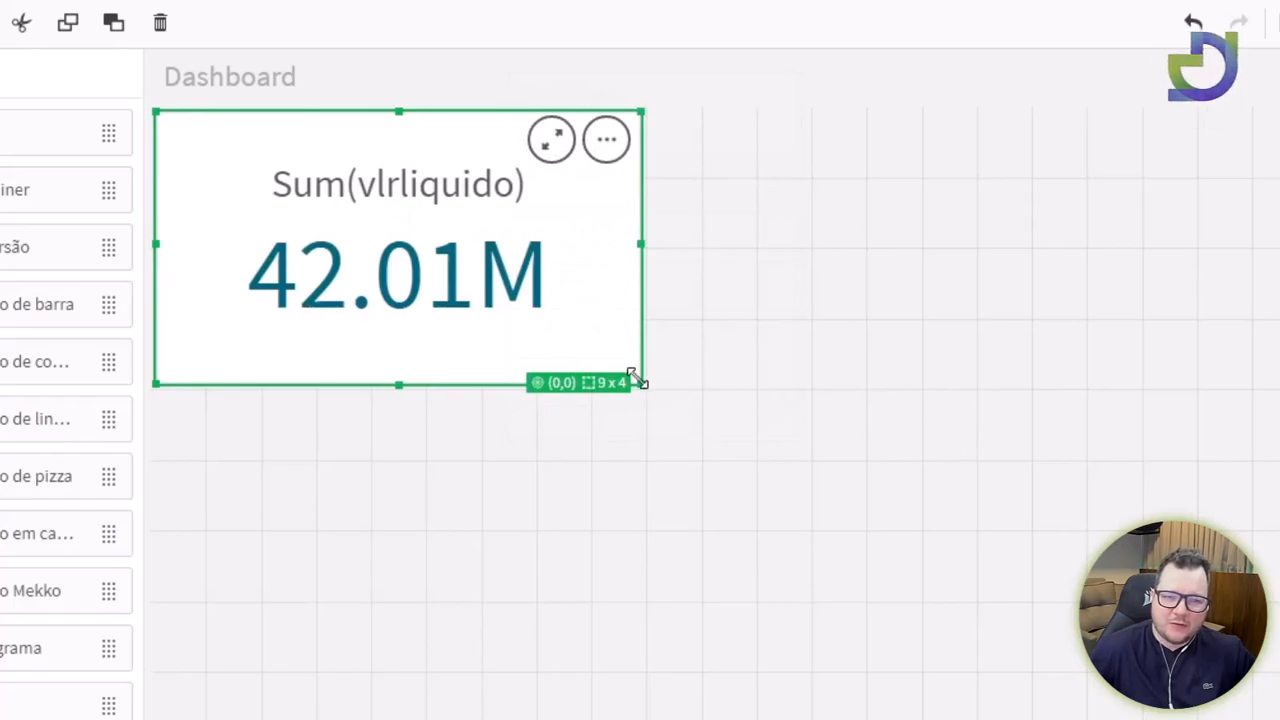
{"action": "left_click_drag", "start_coordinate": [637, 378], "coordinate": [611, 340]}
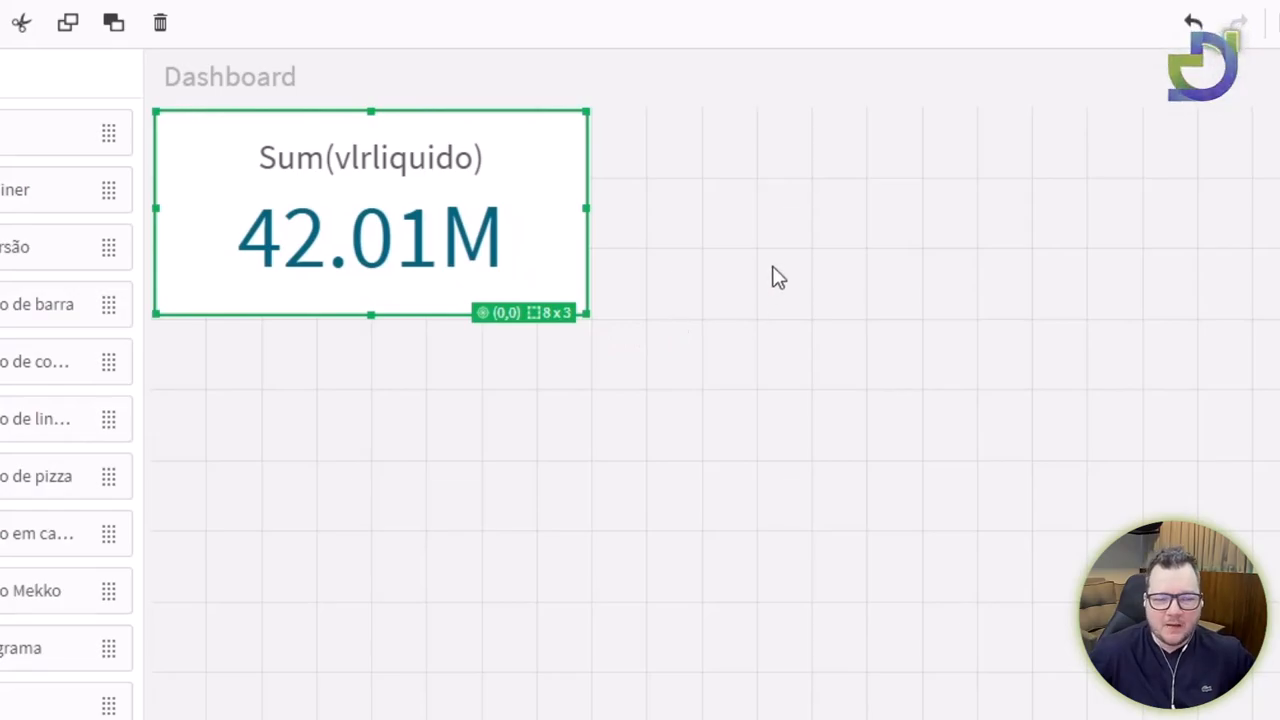
Copy the KPI and paste a duplicate beside it, widening it to 7x3.
{"action": "right_click", "coordinate": [528, 235]}
{"action": "left_click", "coordinate": [616, 253]}
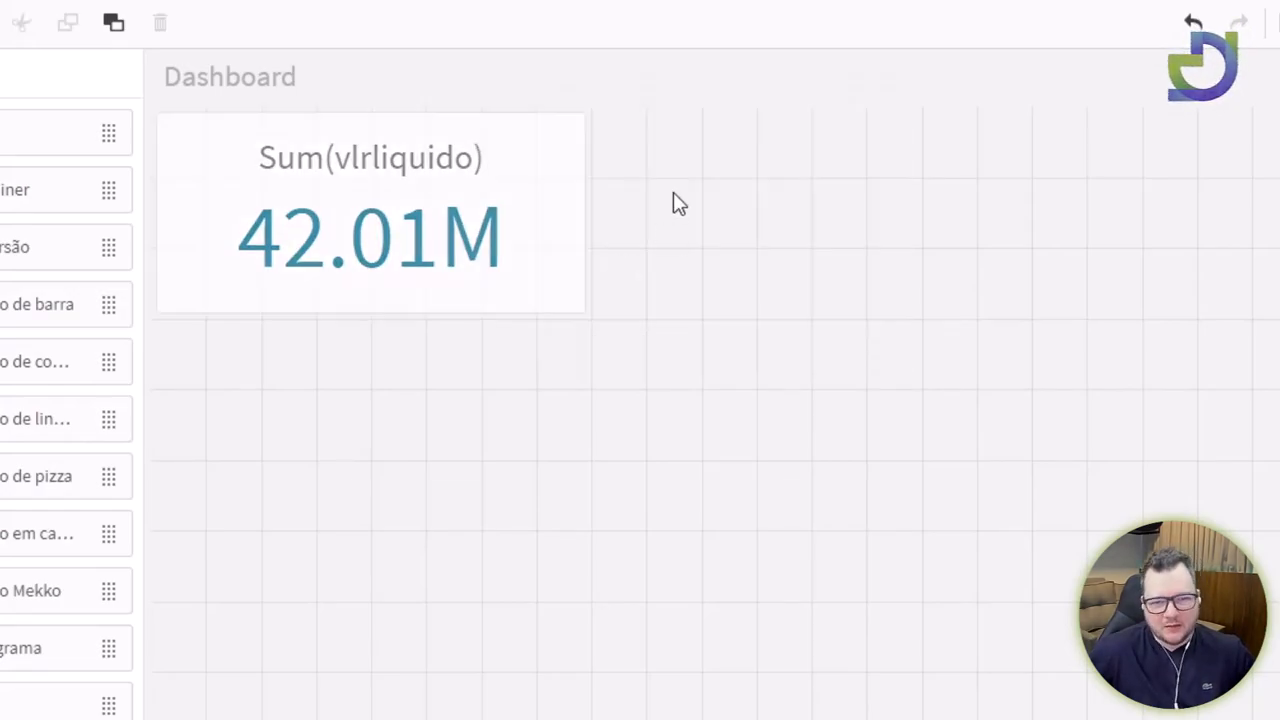
{"action": "right_click", "coordinate": [673, 193]}
{"action": "left_click", "coordinate": [760, 208]}
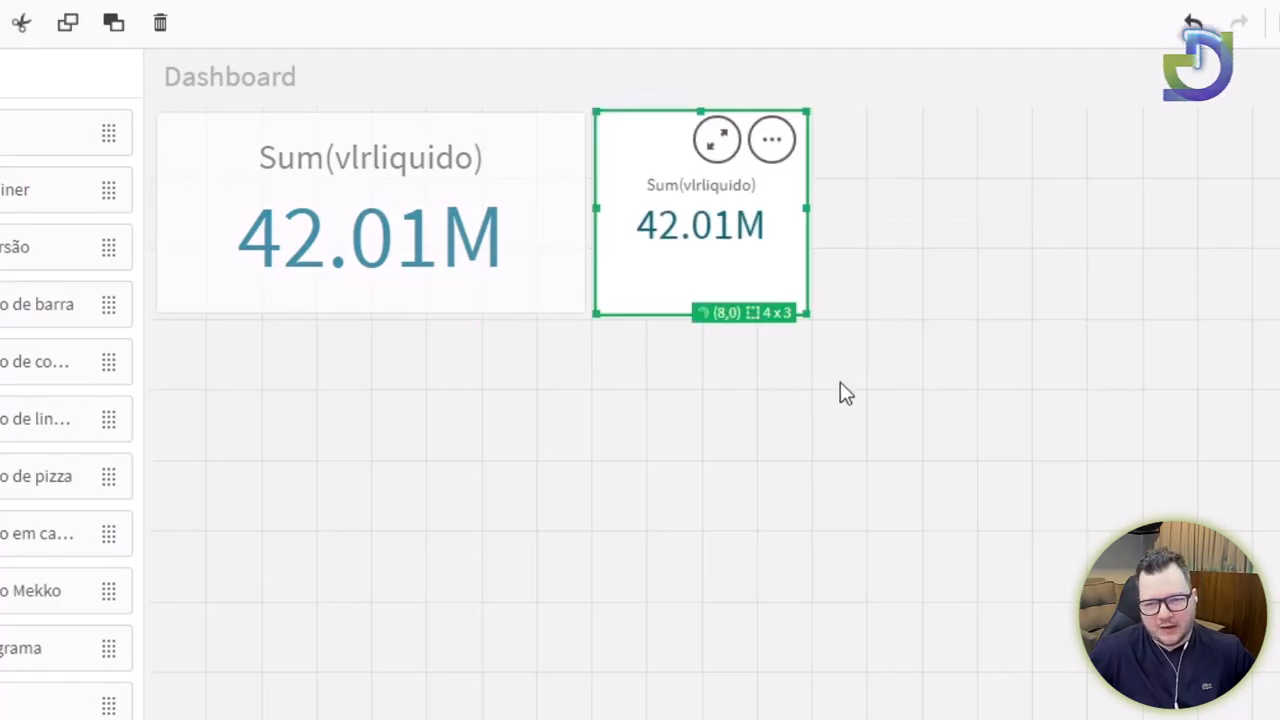
{"action": "left_click_drag", "start_coordinate": [803, 213], "coordinate": [960, 231]}
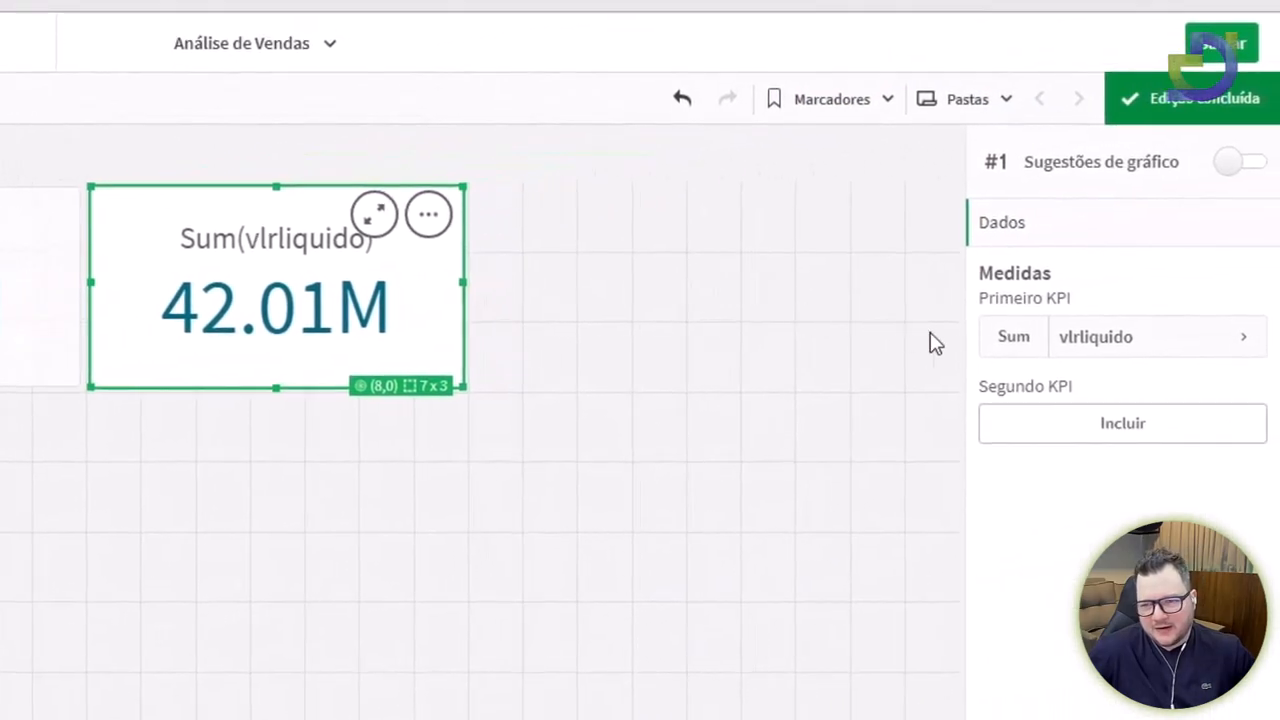
Change the copied KPI's expression to Sum(qtde) and size it to 8x3 cells.
{"action": "left_click", "coordinate": [1104, 357]}
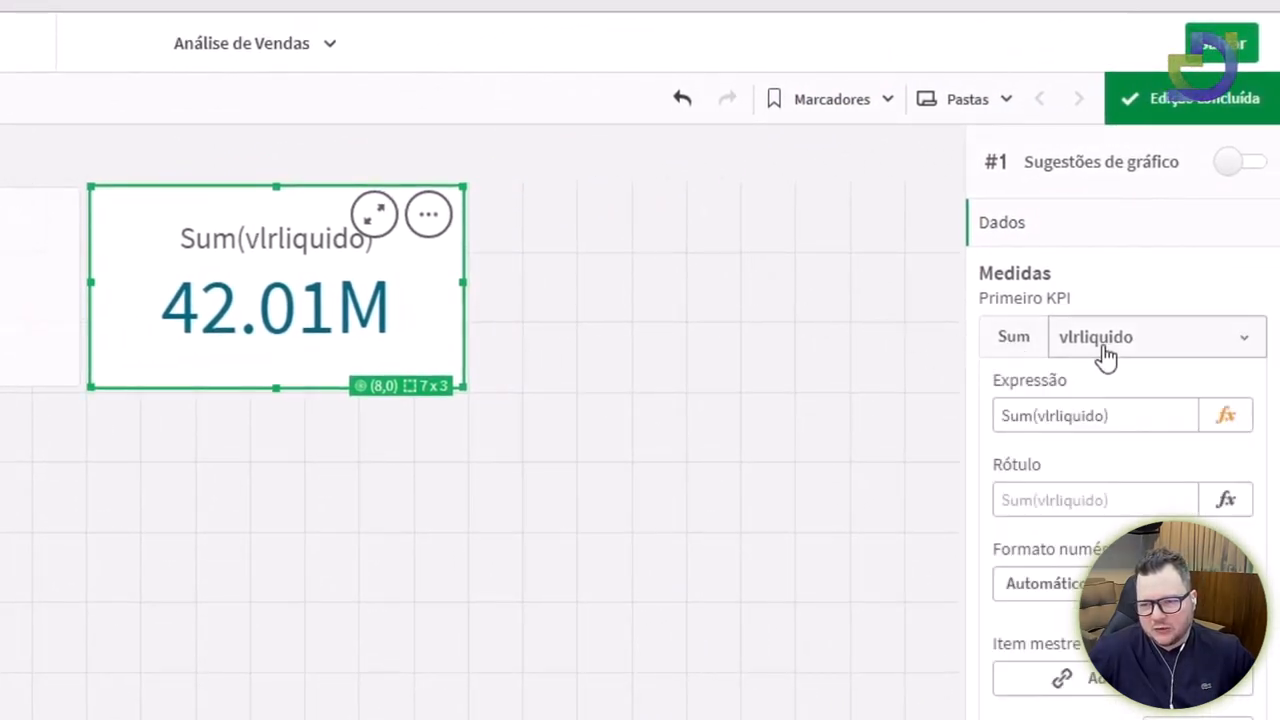
{"action": "double_click", "coordinate": [1061, 417]}
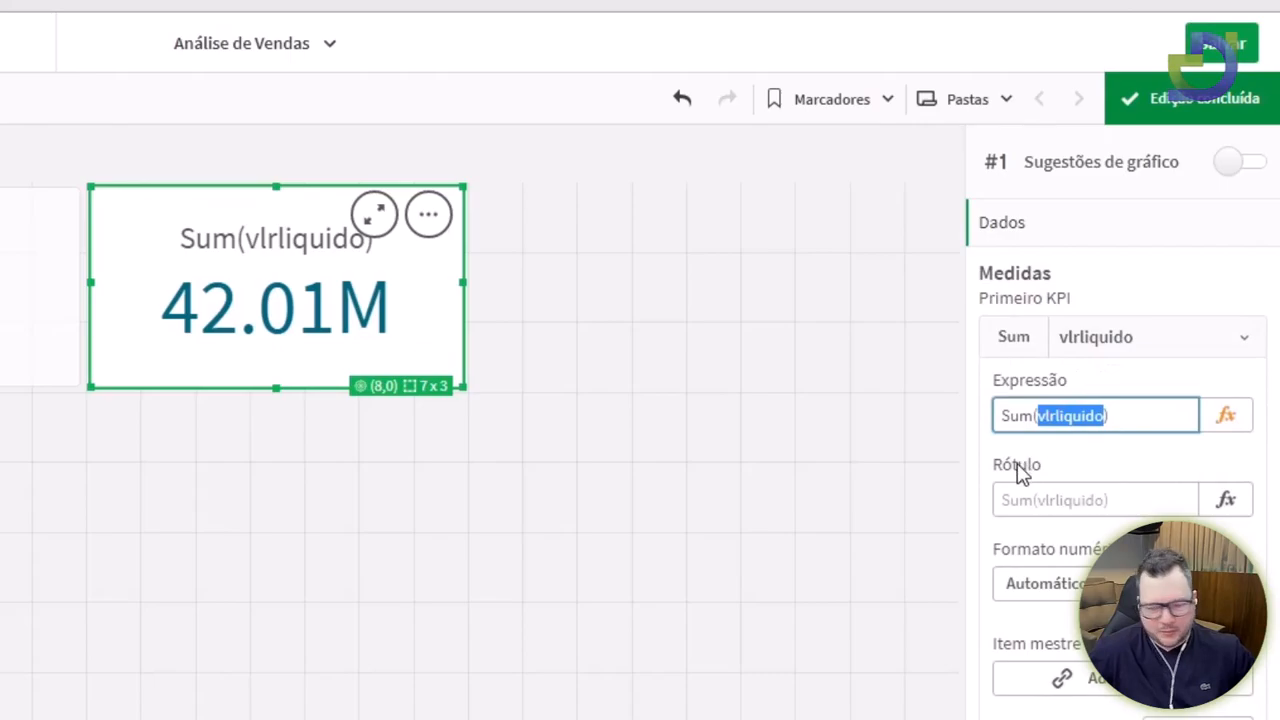
{"action": "type", "text": "qtde"}
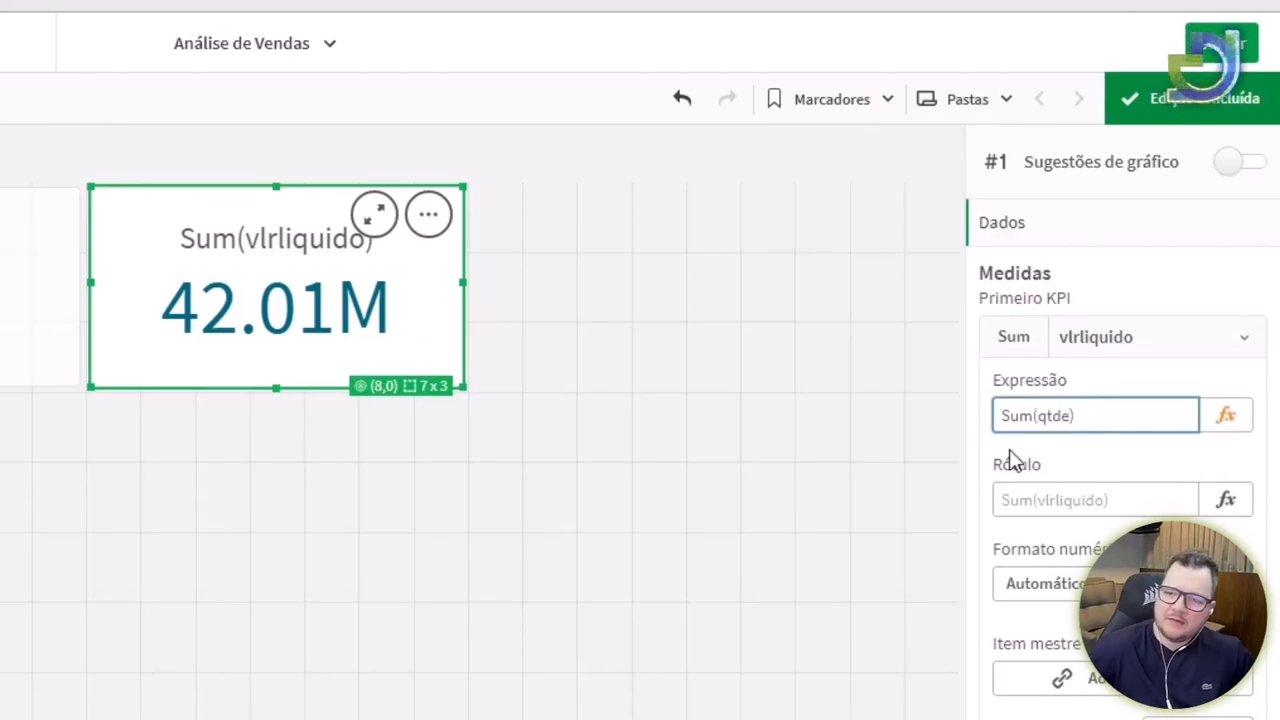
{"action": "left_click", "coordinate": [1012, 460]}
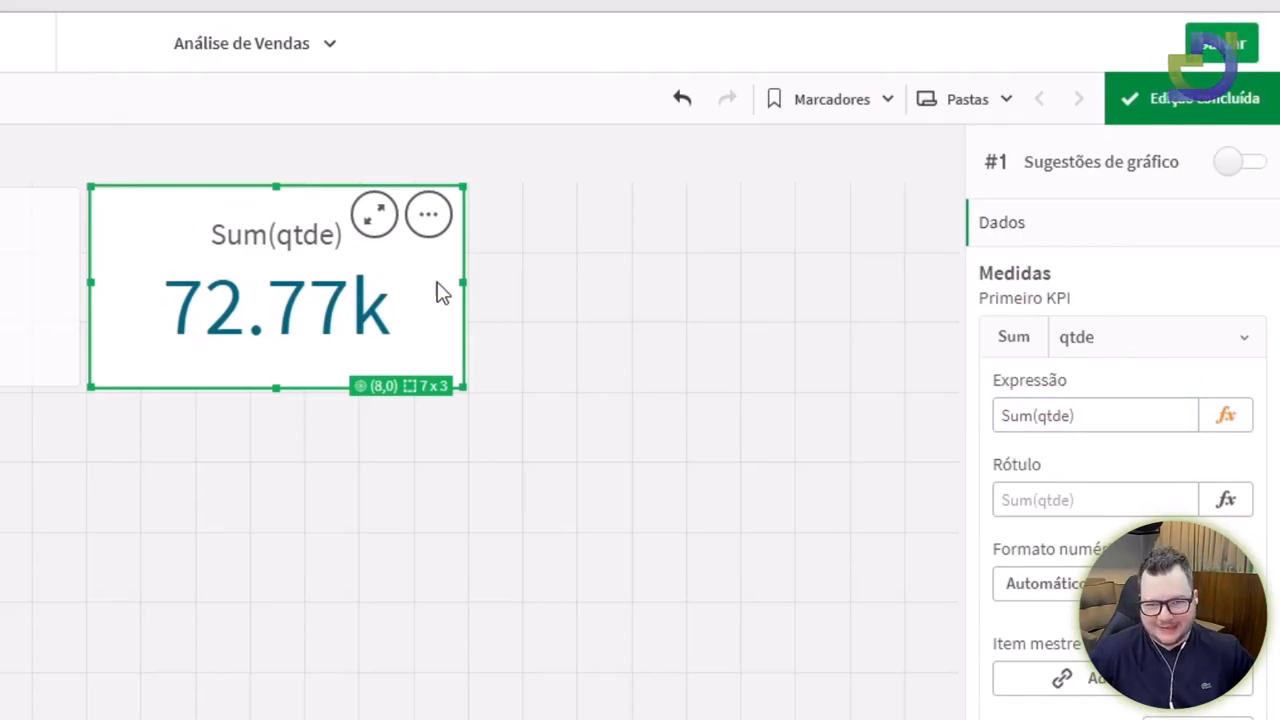
{"action": "left_click_drag", "start_coordinate": [494, 295], "coordinate": [500, 297]}
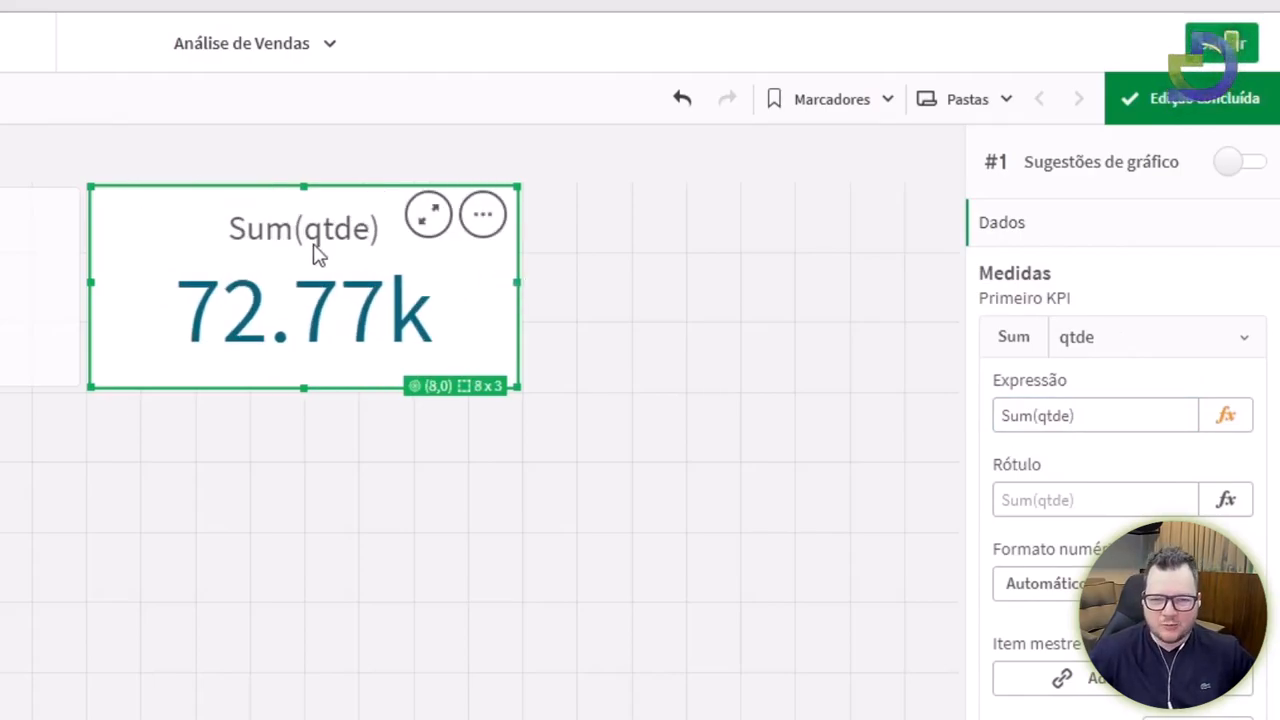
Save the app, then check both KPIs and select the Sum(vlrliquido) KPI.
{"action": "left_click", "coordinate": [407, 215]}
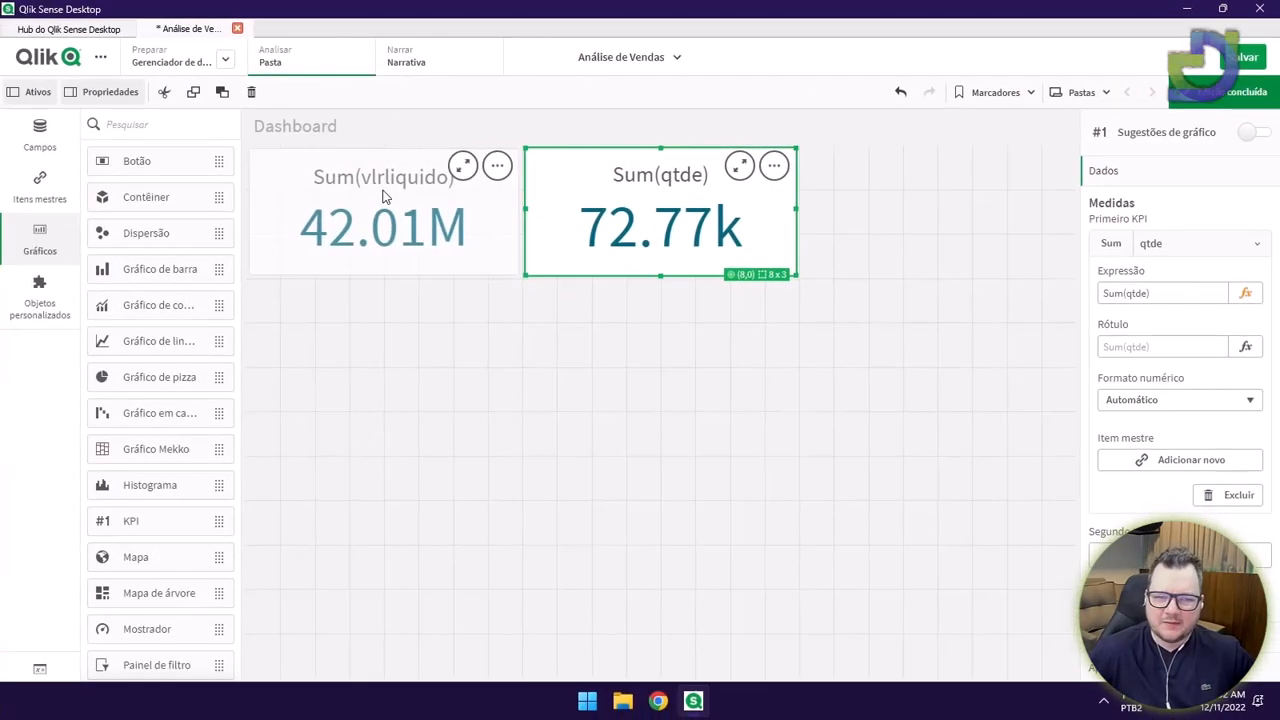
{"action": "left_click", "coordinate": [200, 147]}
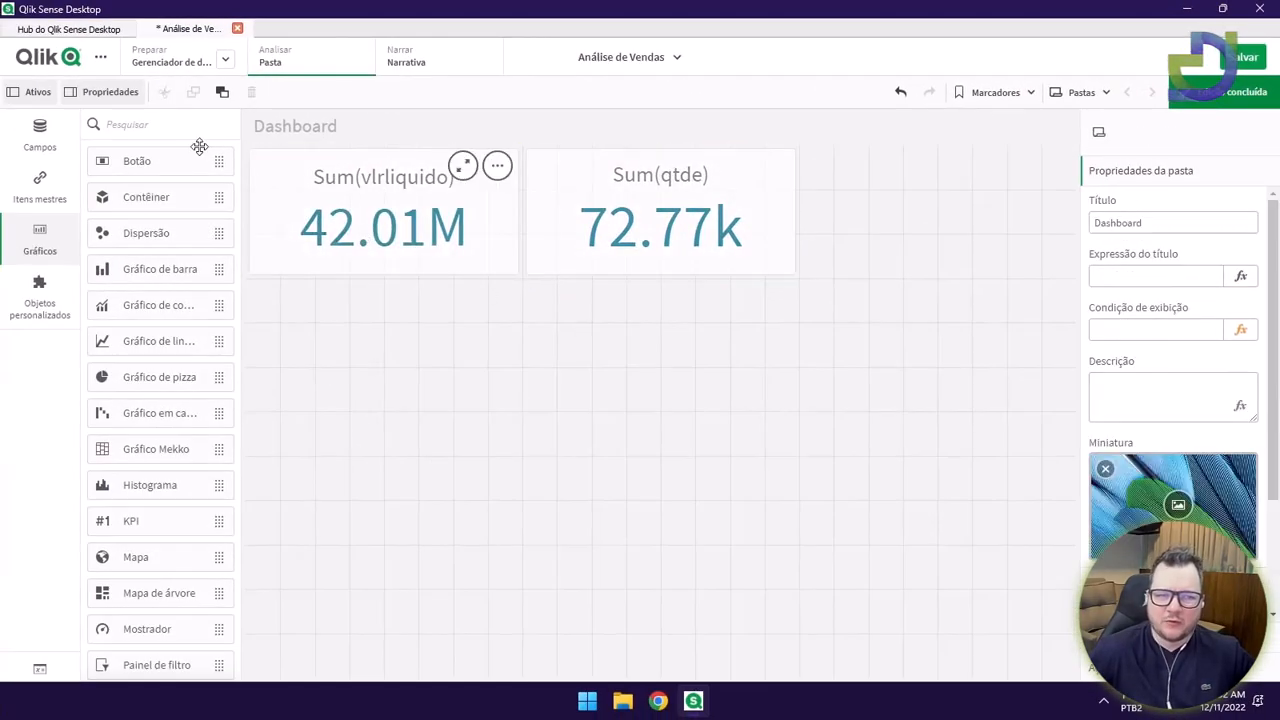
{"action": "left_click", "coordinate": [1219, 62]}
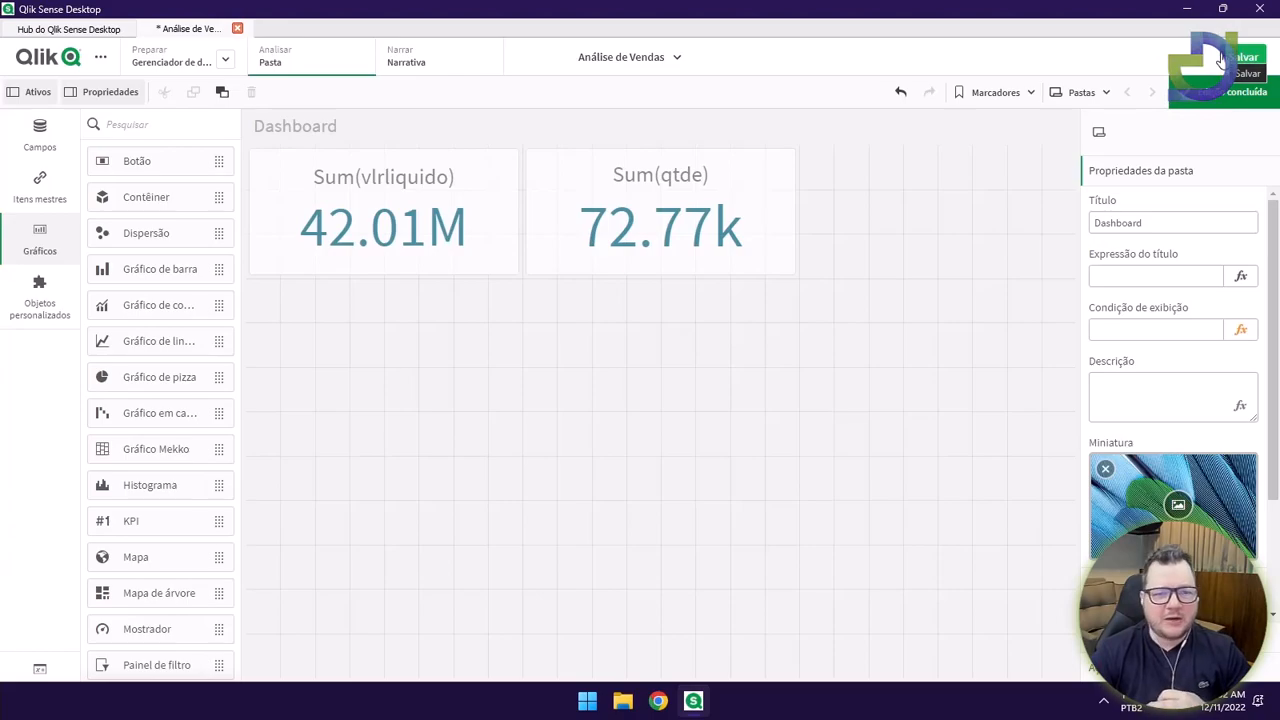
{"action": "left_click", "coordinate": [445, 235]}
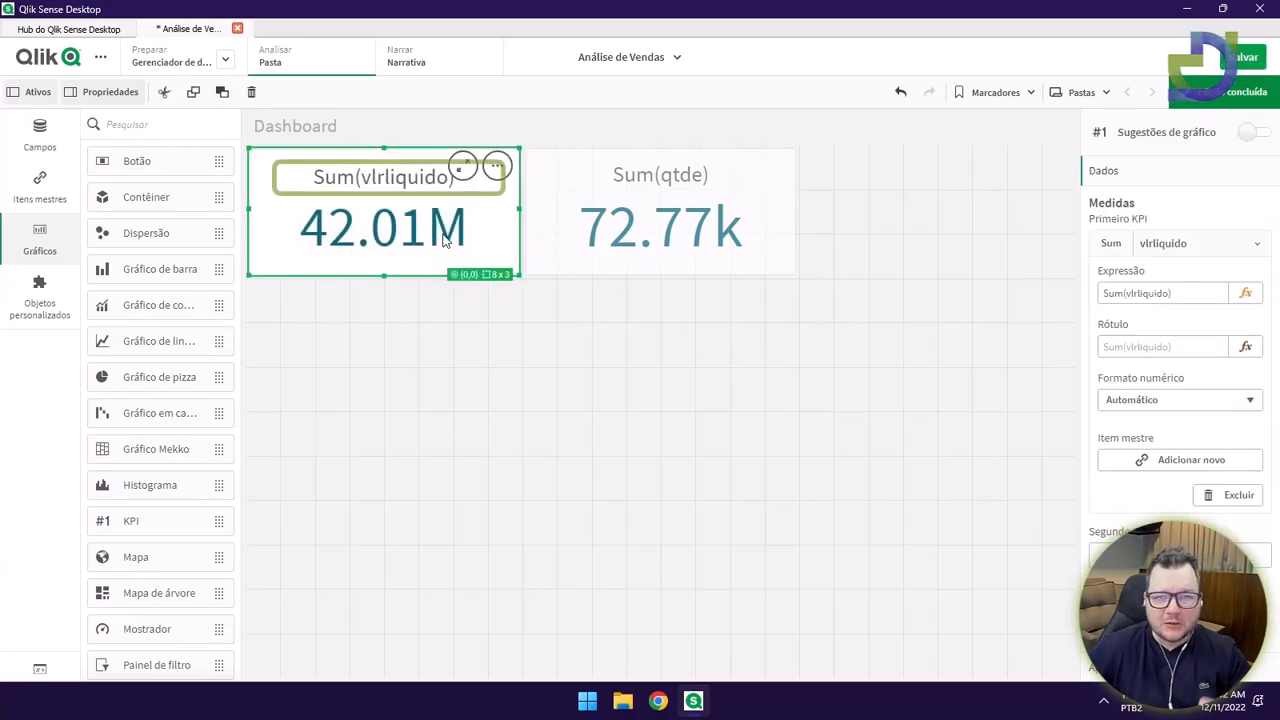
{"action": "left_click", "coordinate": [565, 261]}
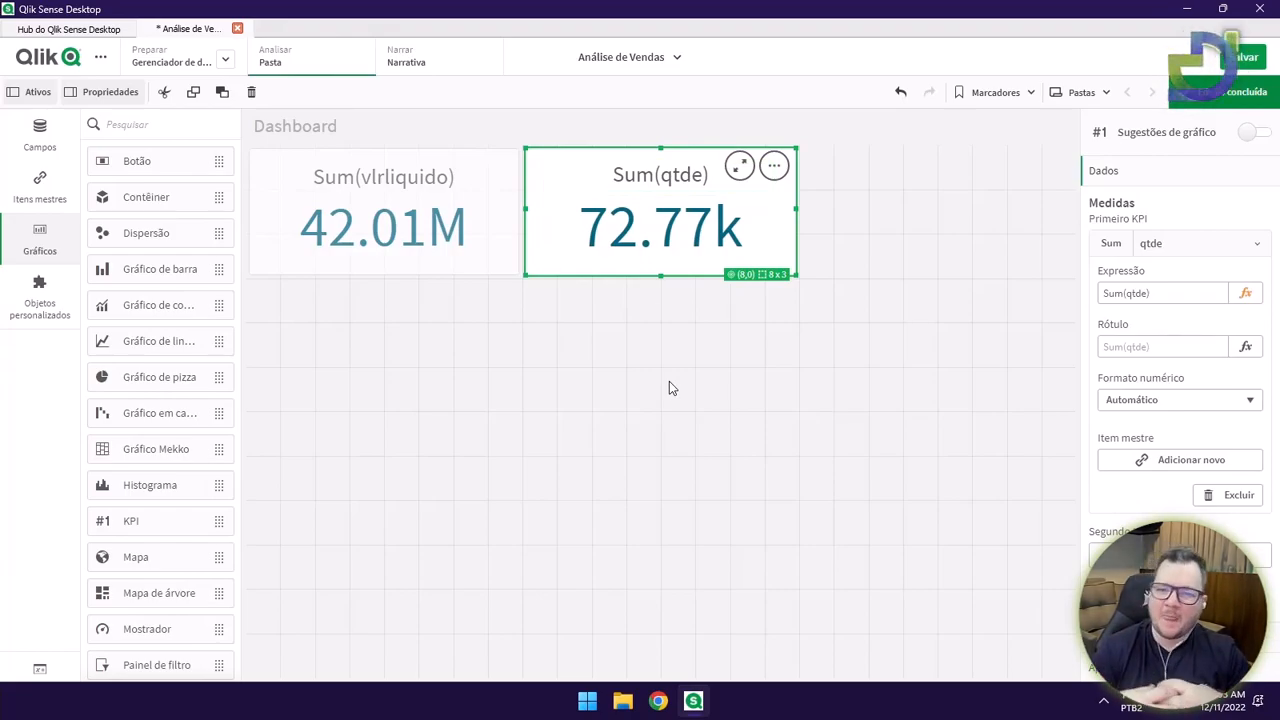
{"action": "left_click", "coordinate": [486, 251]}
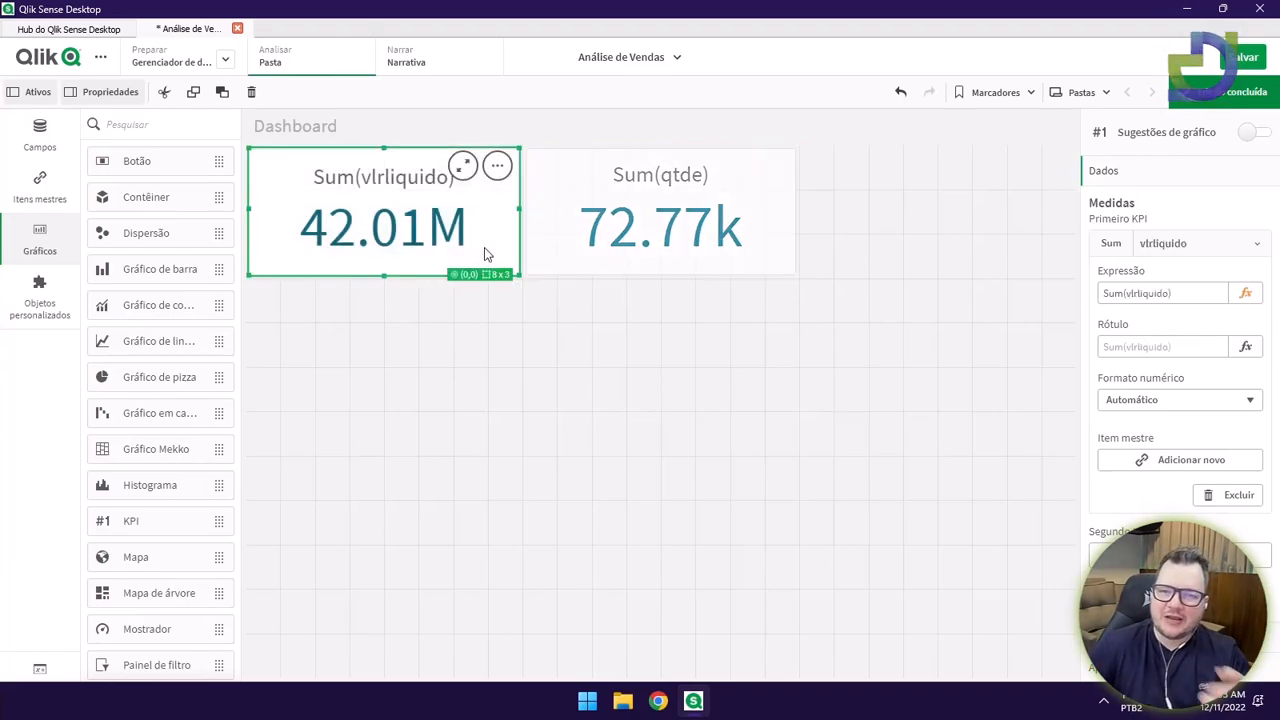
{"action": "left_click", "coordinate": [557, 356]}
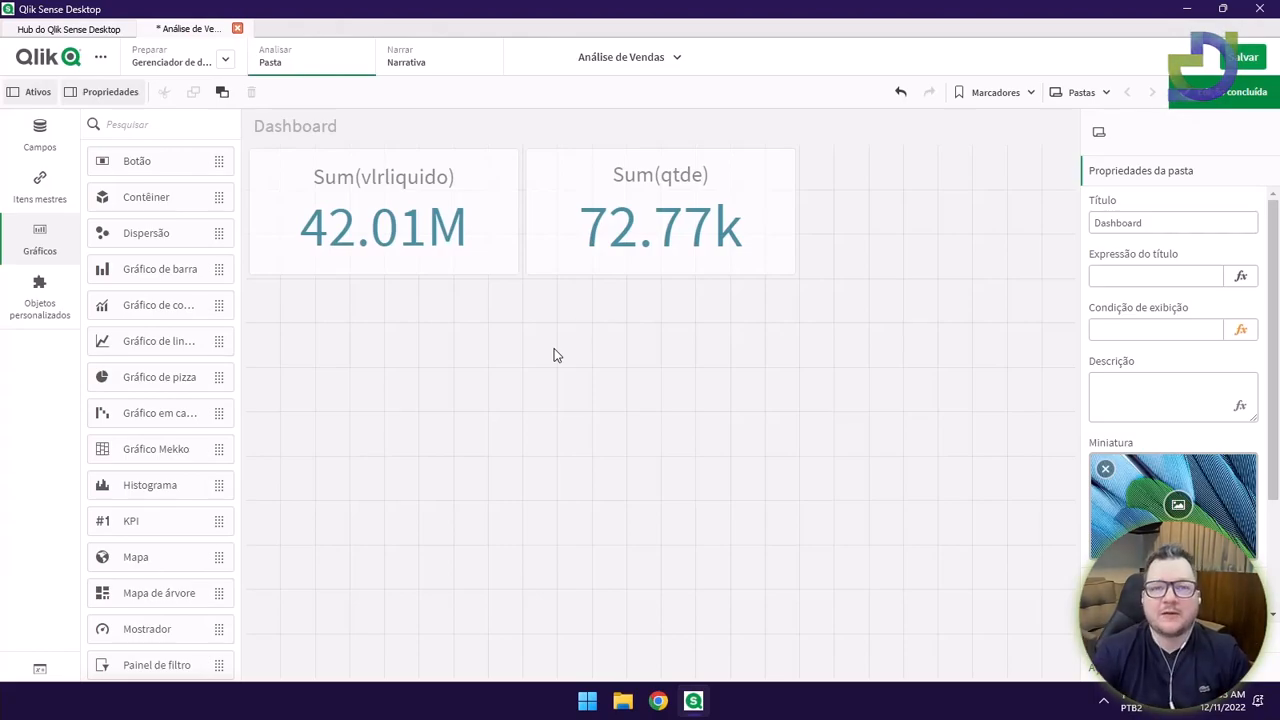
{"action": "left_click", "coordinate": [497, 257]}
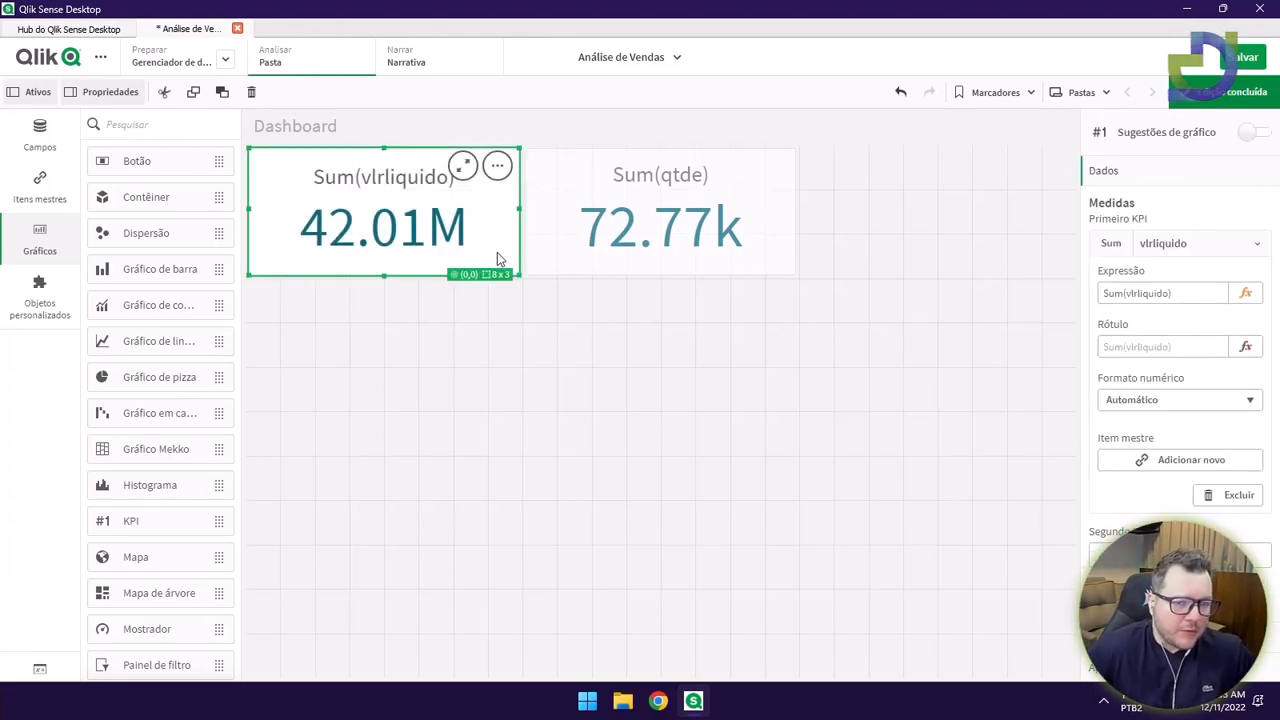
Label the Sum(vlrliquido) KPI Receitas and the Sum(qtde) KPI Peças Vendidas.
{"action": "left_click", "coordinate": [1179, 345]}
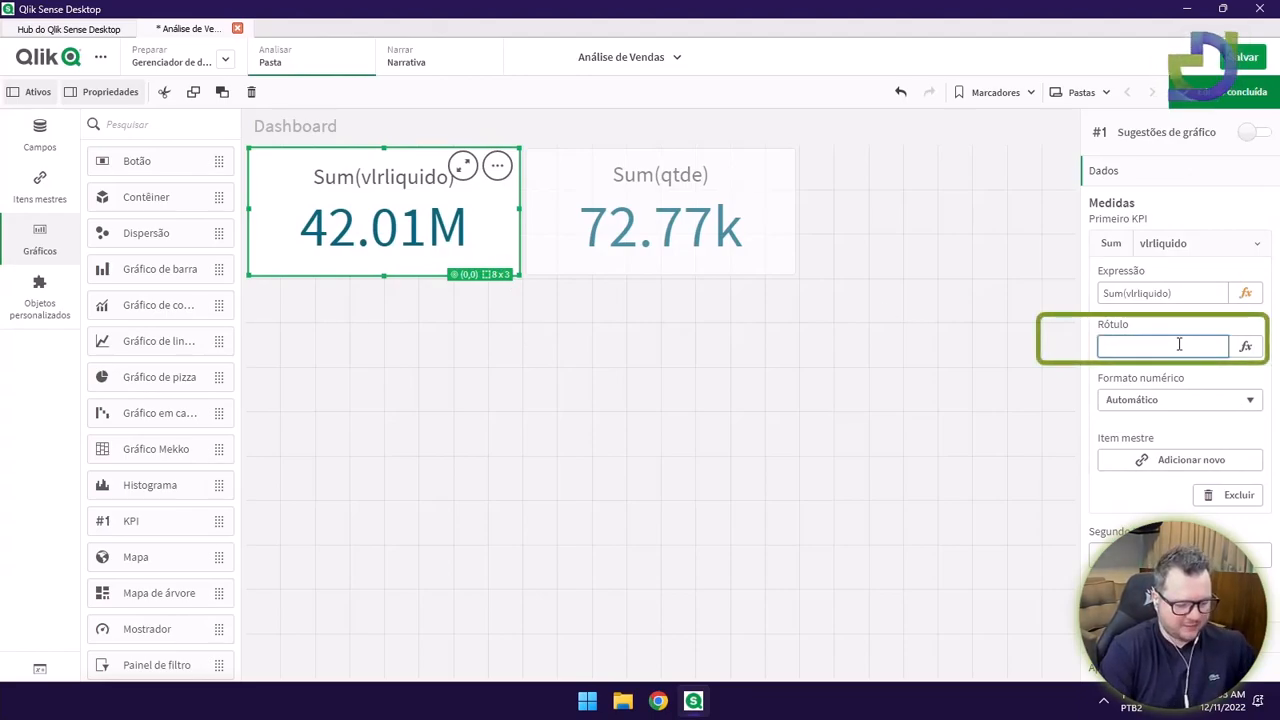
{"action": "type", "text": "Receitas"}
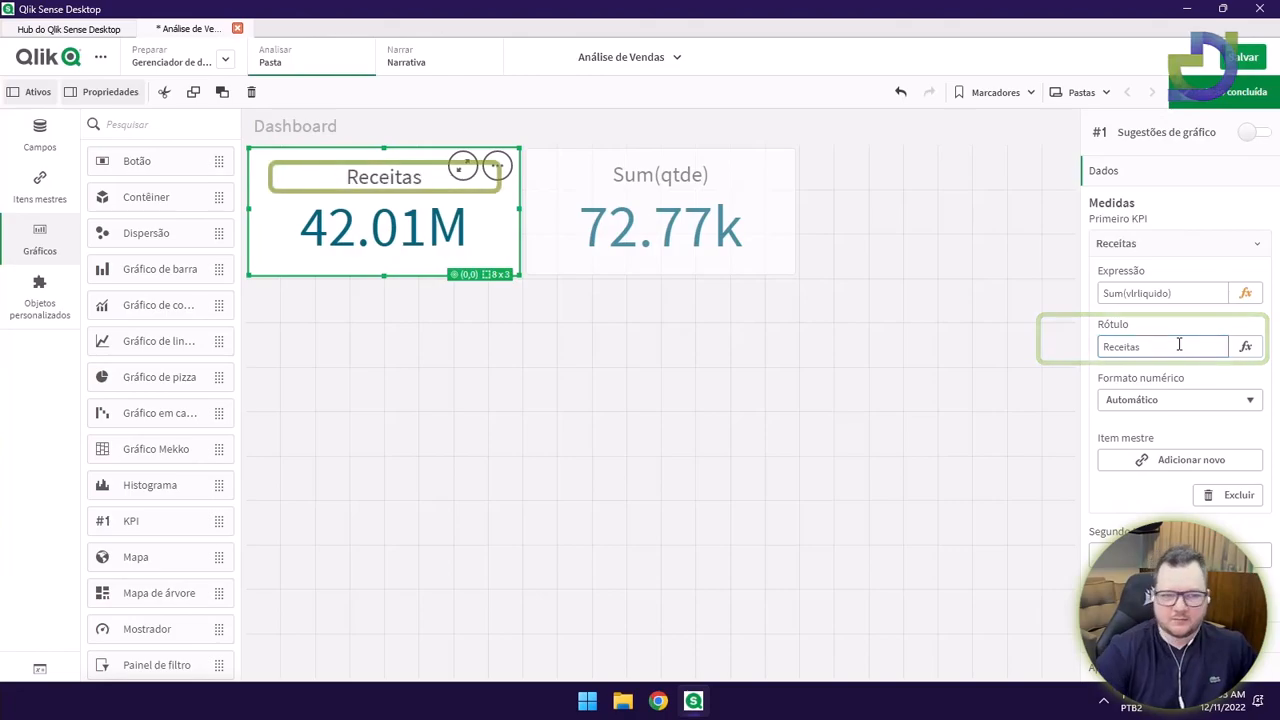
{"action": "left_click", "coordinate": [790, 258]}
{"action": "left_click", "coordinate": [1170, 350]}
{"action": "type", "text": "Peças"}
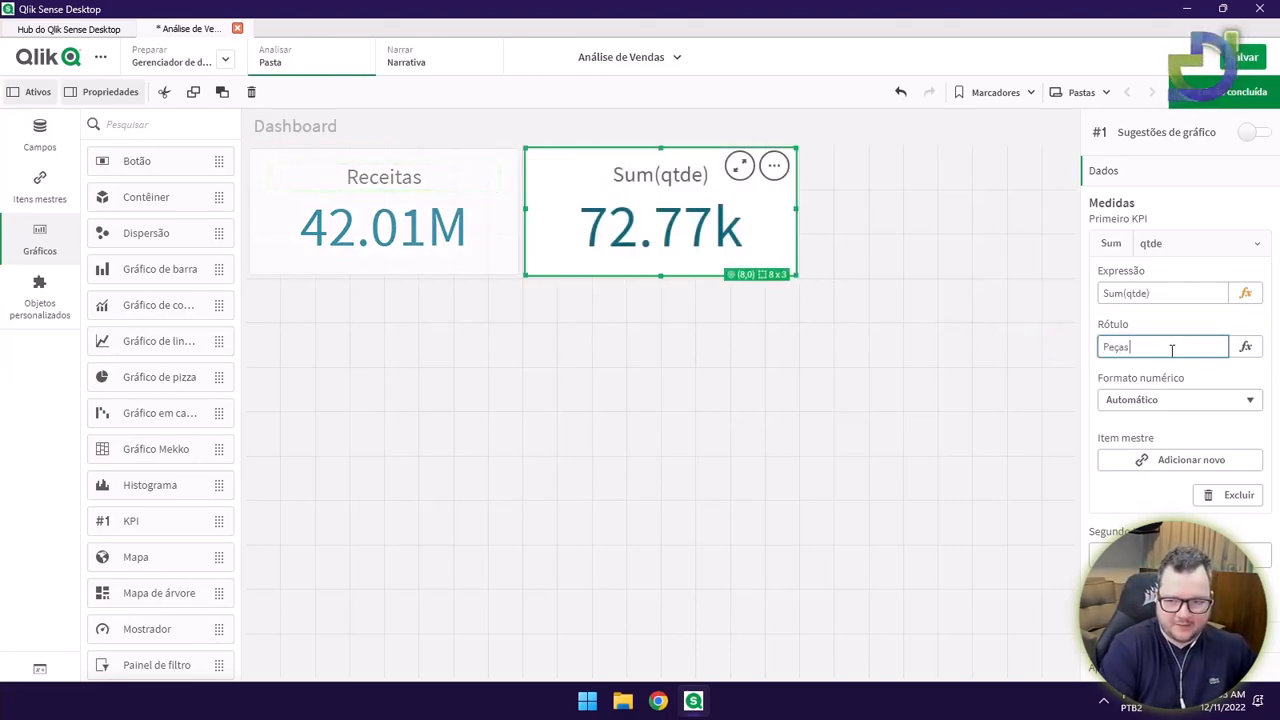
{"action": "type", "text": " Vend"}
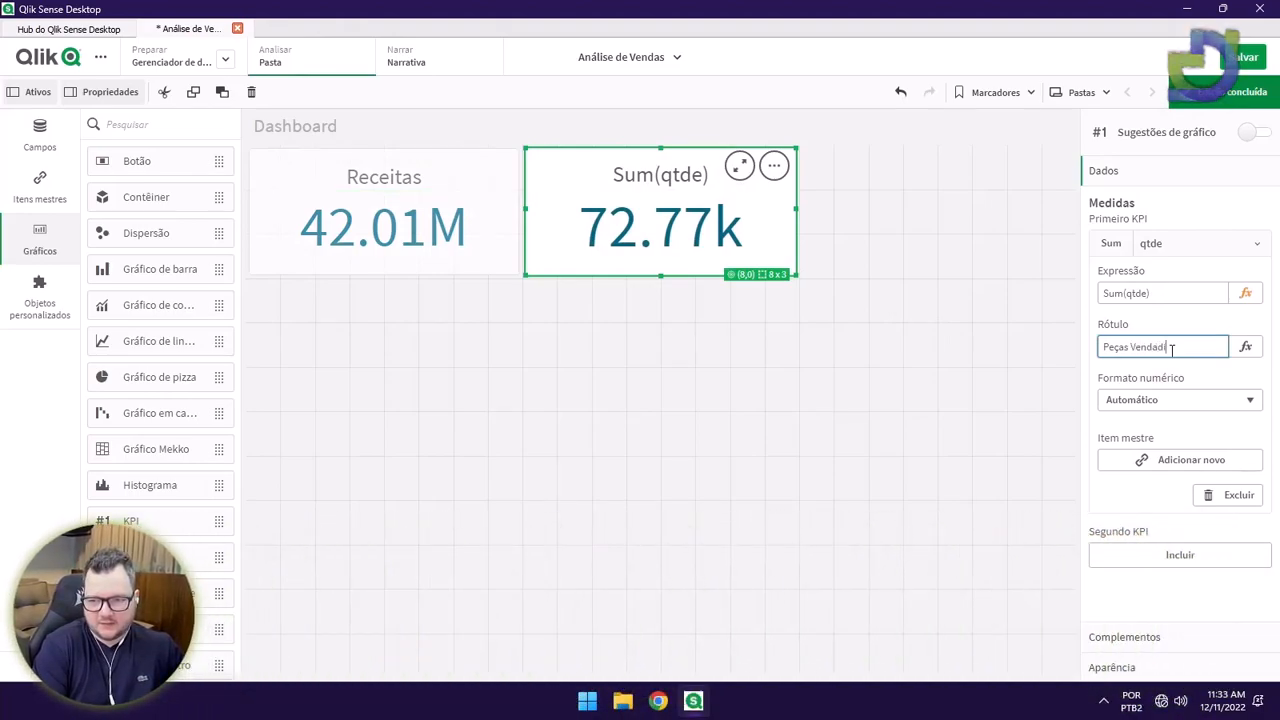
{"action": "type", "text": "i"}
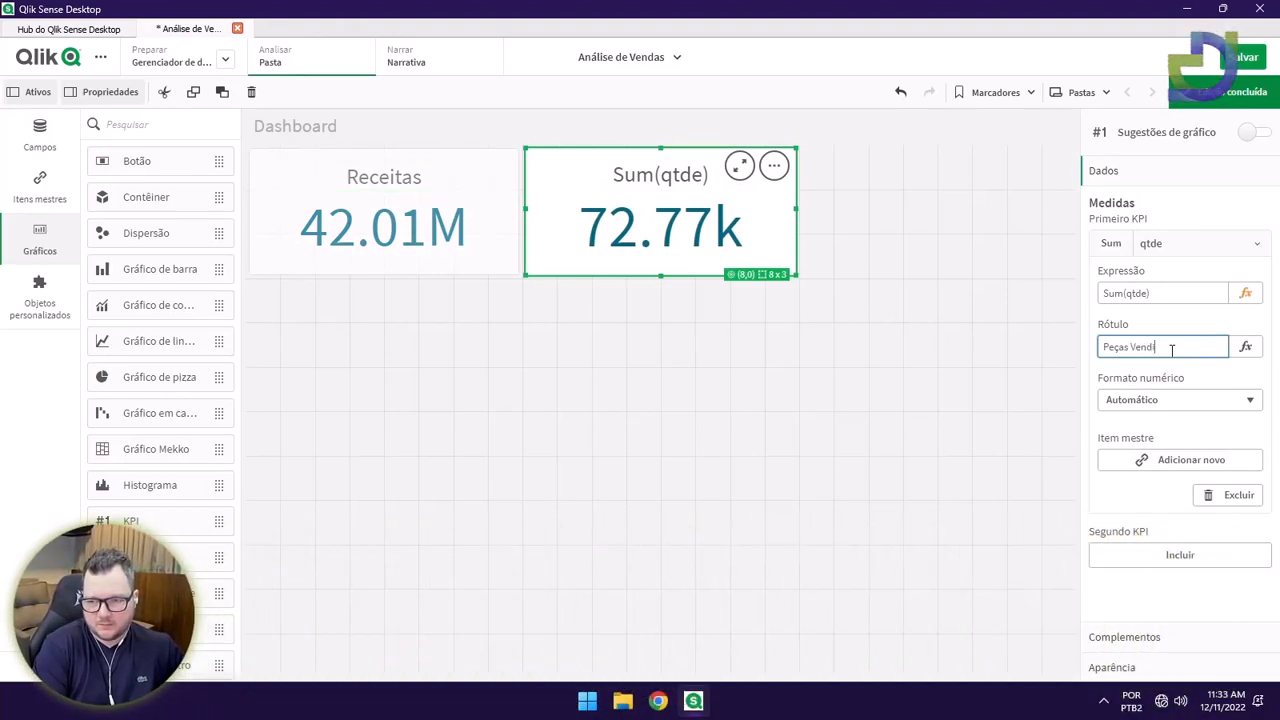
{"action": "type", "text": "das"}
{"action": "left_click", "coordinate": [857, 322]}
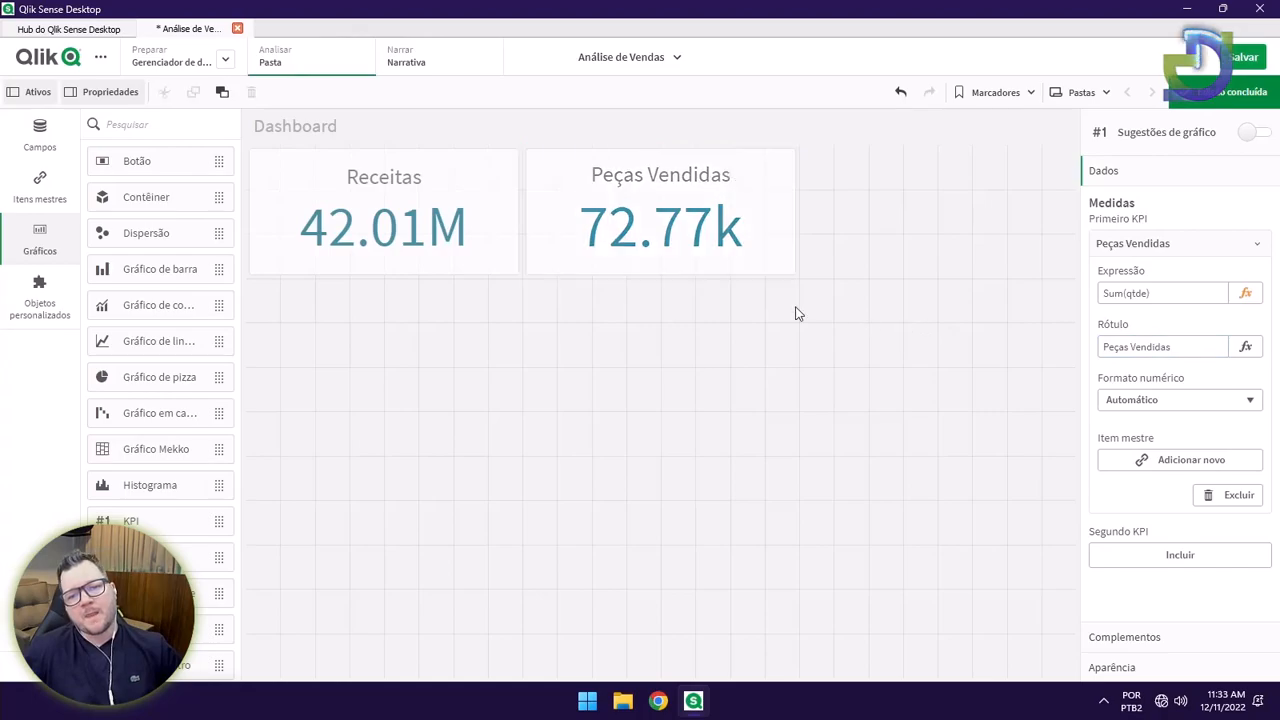
{"action": "left_click", "coordinate": [692, 271]}
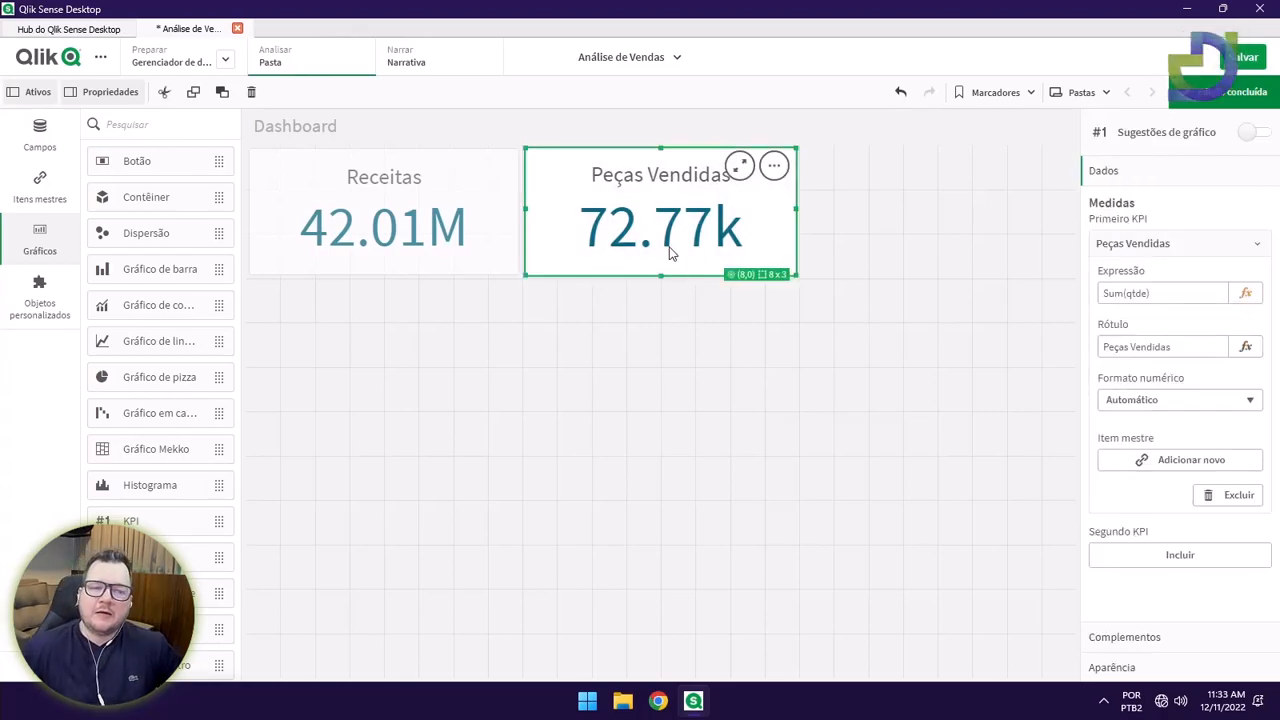
{"action": "left_click", "coordinate": [420, 252]}
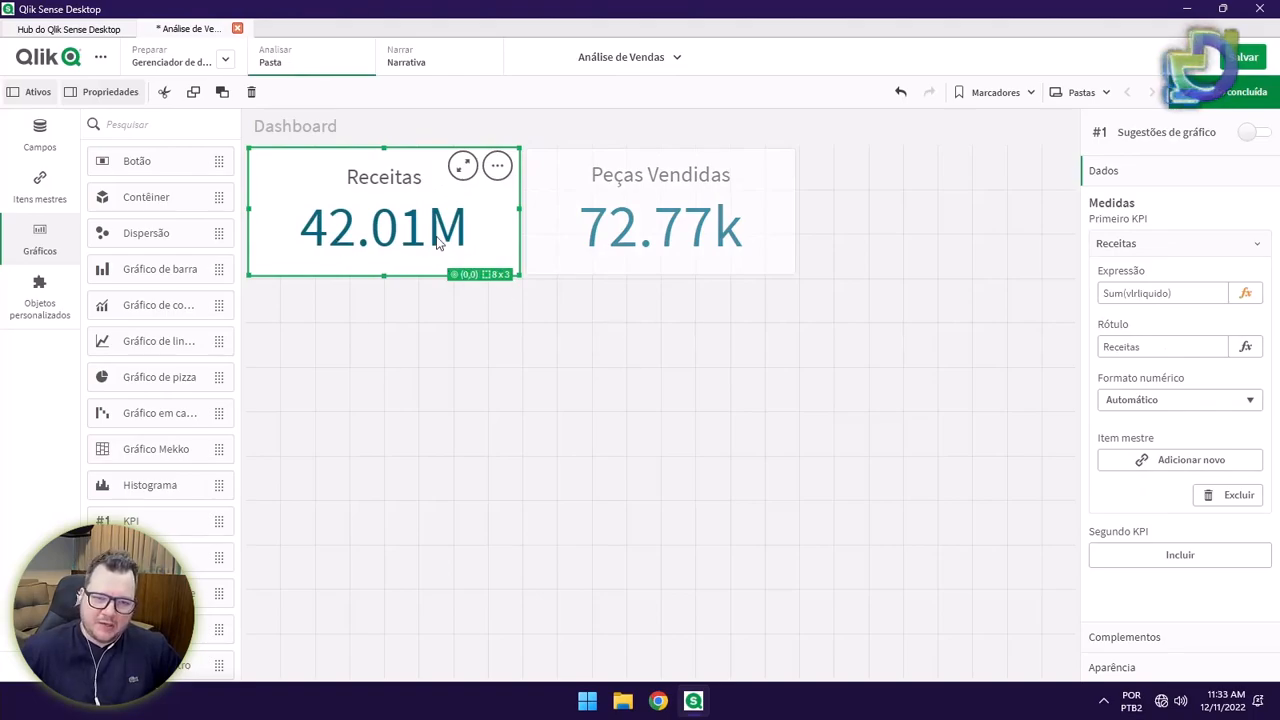
{"action": "left_click", "coordinate": [597, 255]}
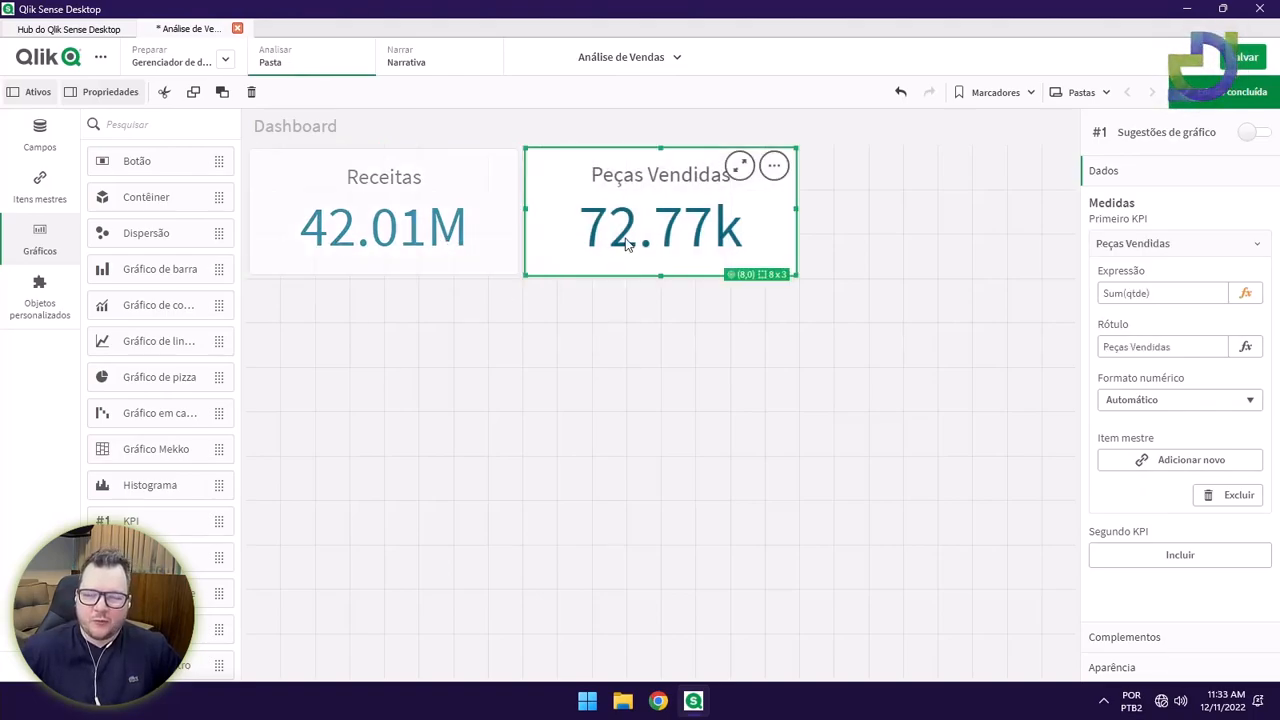
{"action": "left_click", "coordinate": [628, 308]}
{"action": "left_click", "coordinate": [607, 268]}
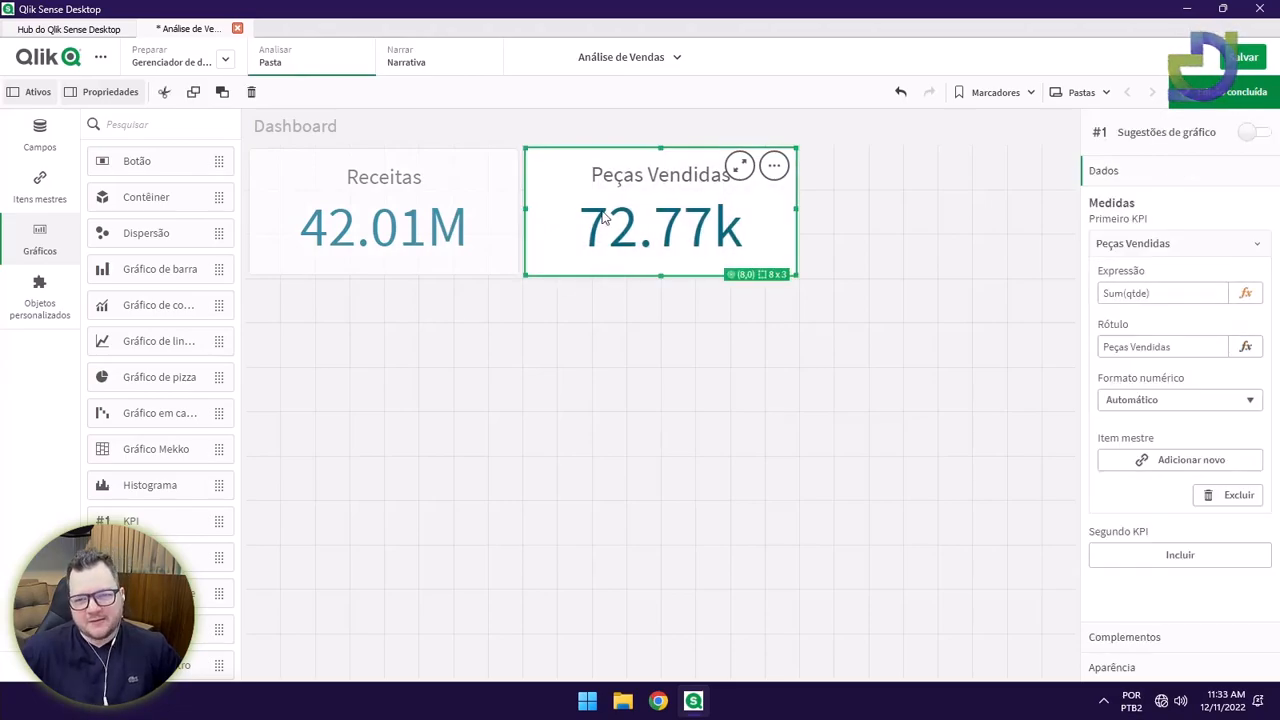
Try Número format on Peças Vendidas with the 1,000 and 1,000.12 patterns.
{"action": "left_click", "coordinate": [1165, 400]}
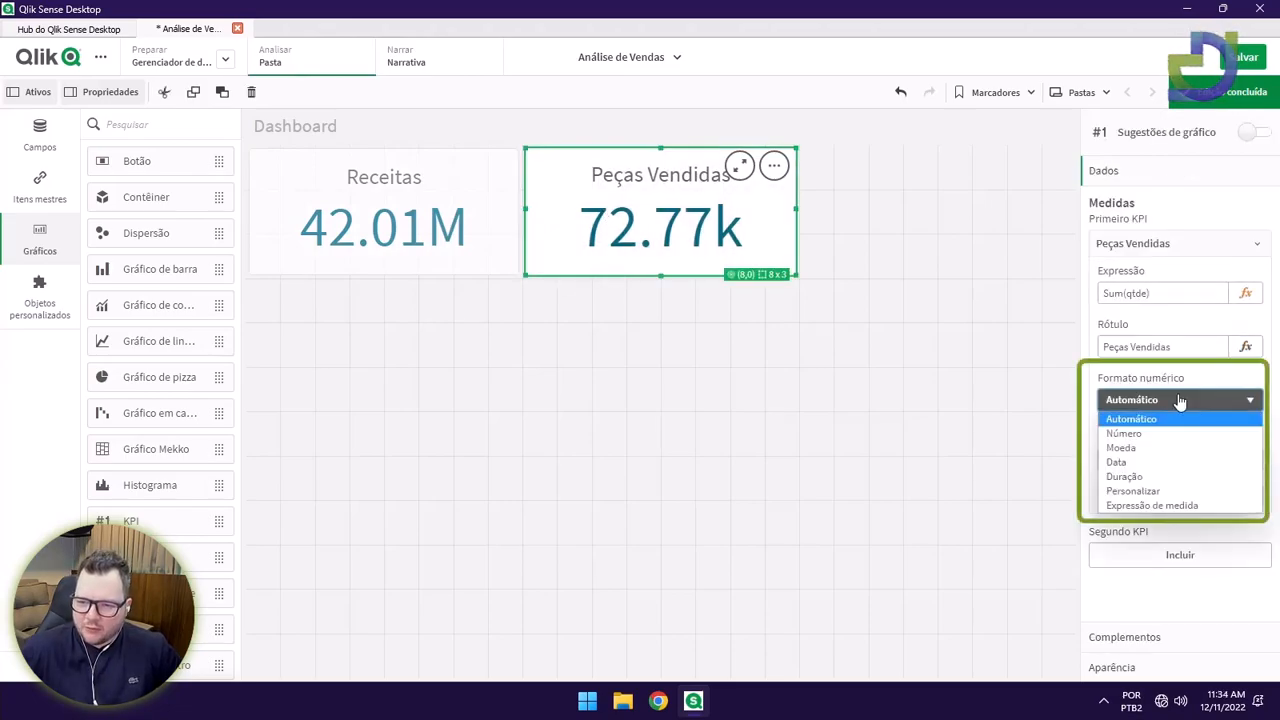
{"action": "left_click", "coordinate": [1122, 433]}
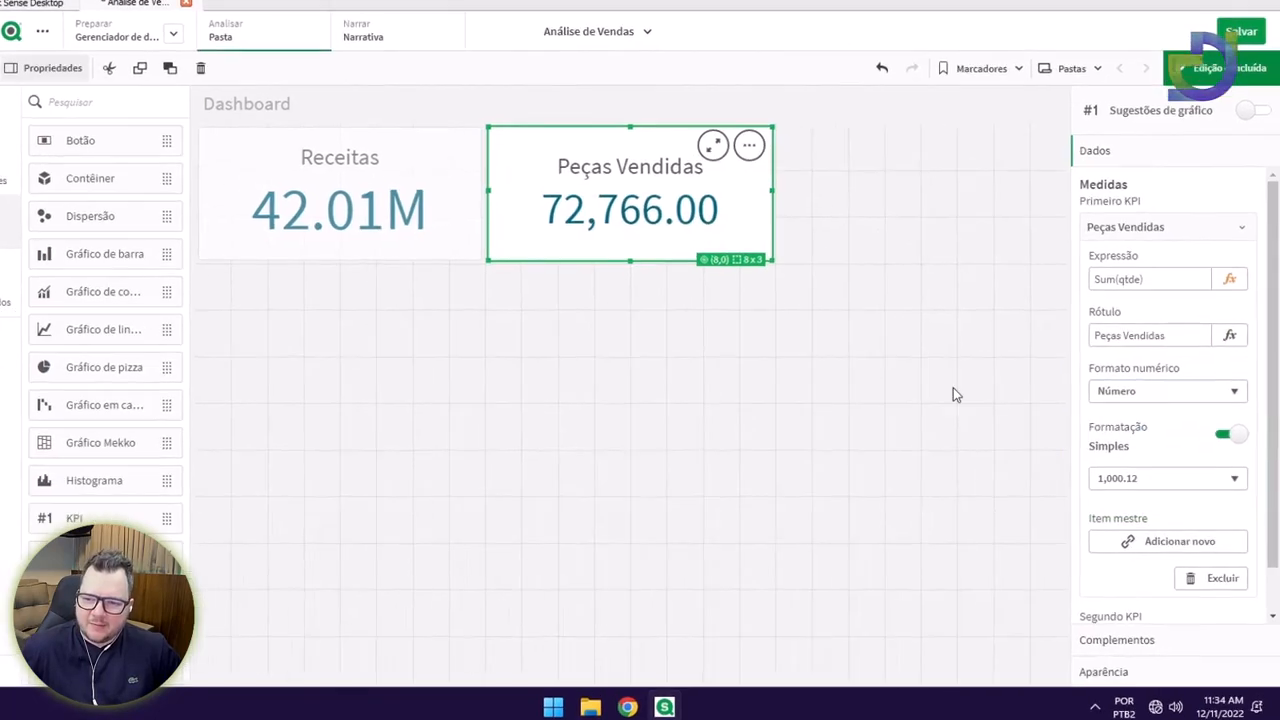
{"action": "left_click", "coordinate": [1150, 479]}
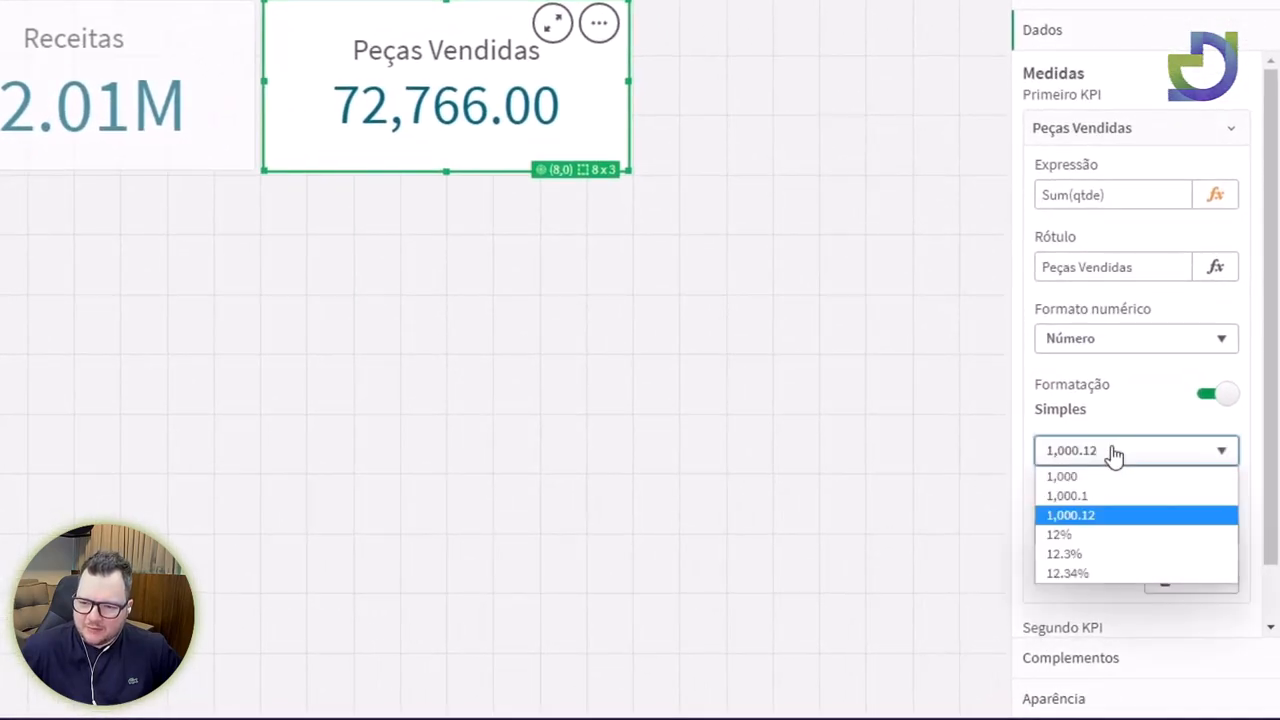
{"action": "left_click", "coordinate": [1080, 476]}
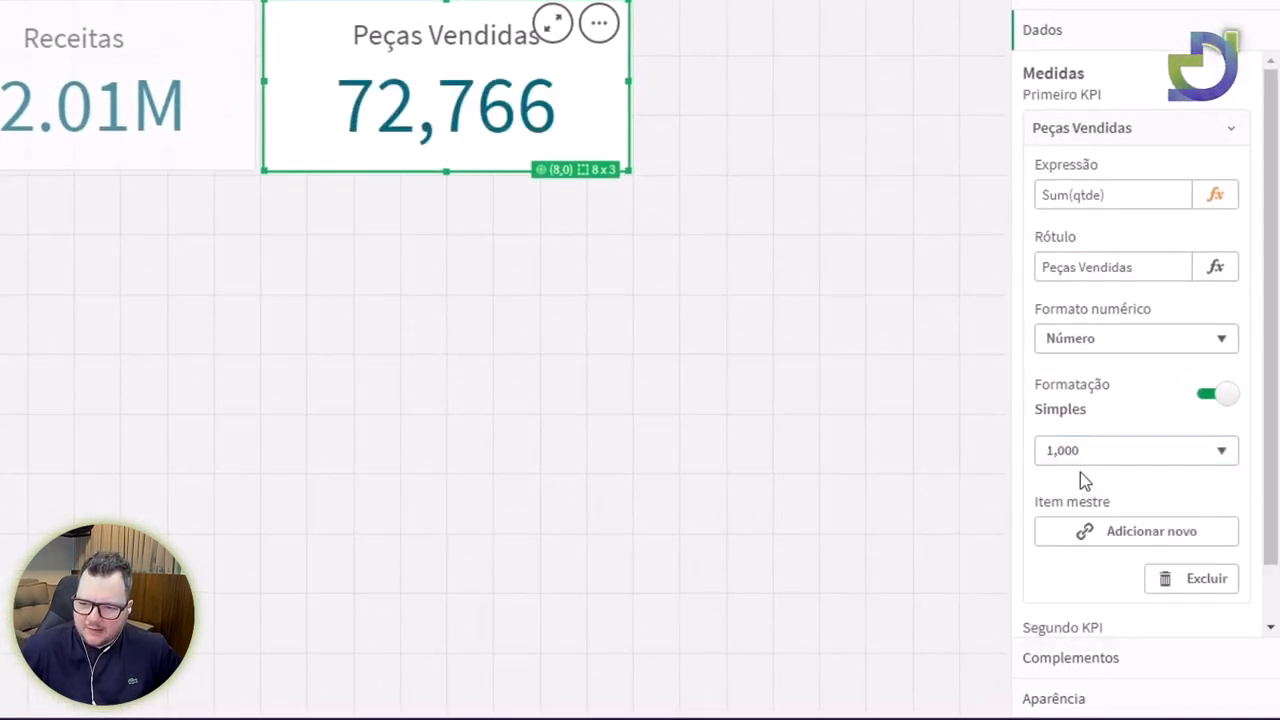
{"action": "left_click", "coordinate": [1084, 459]}
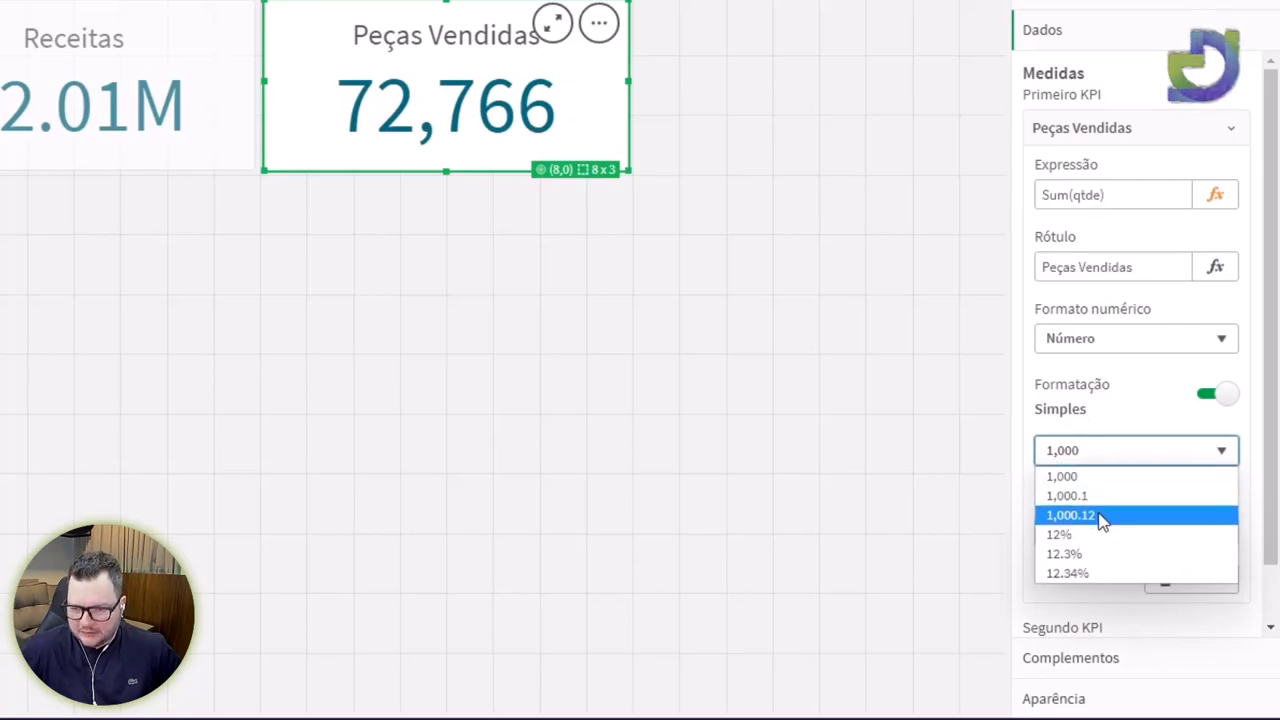
{"action": "left_click", "coordinate": [1101, 516]}
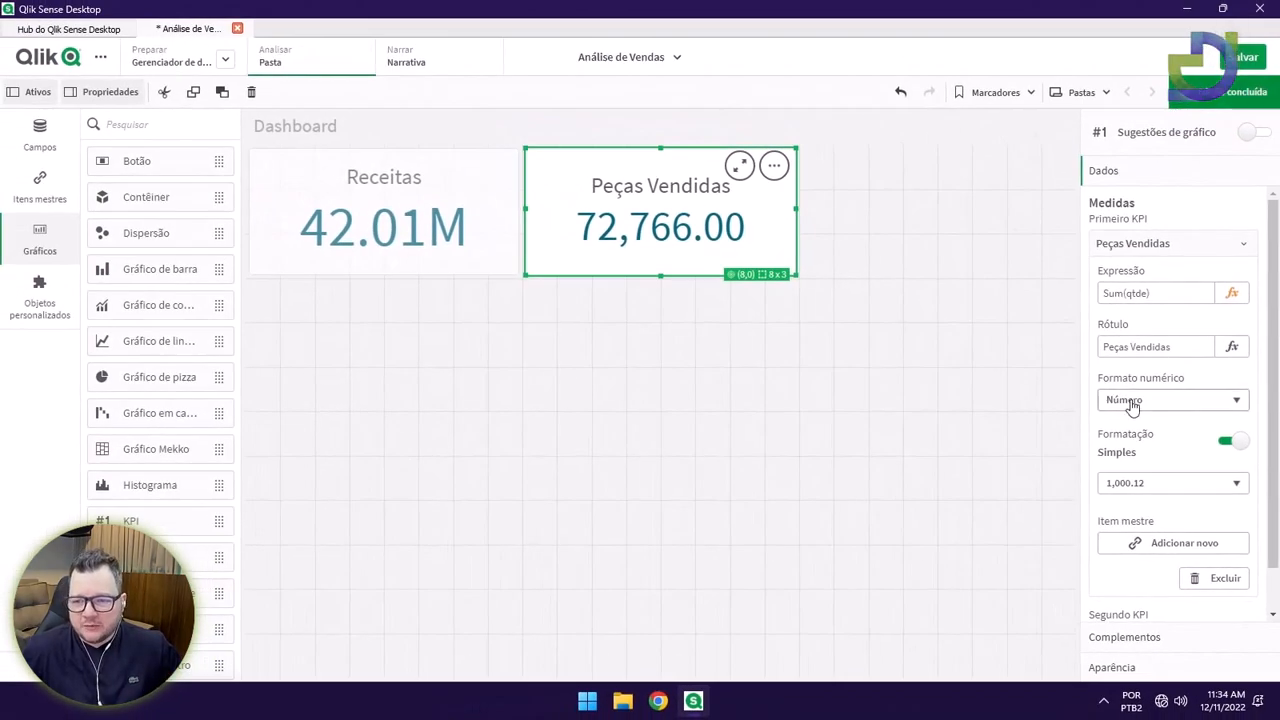
Revert Peças Vendidas to Automático number format, finish editing the sheet, and save the app.
{"action": "left_click", "coordinate": [1131, 400]}
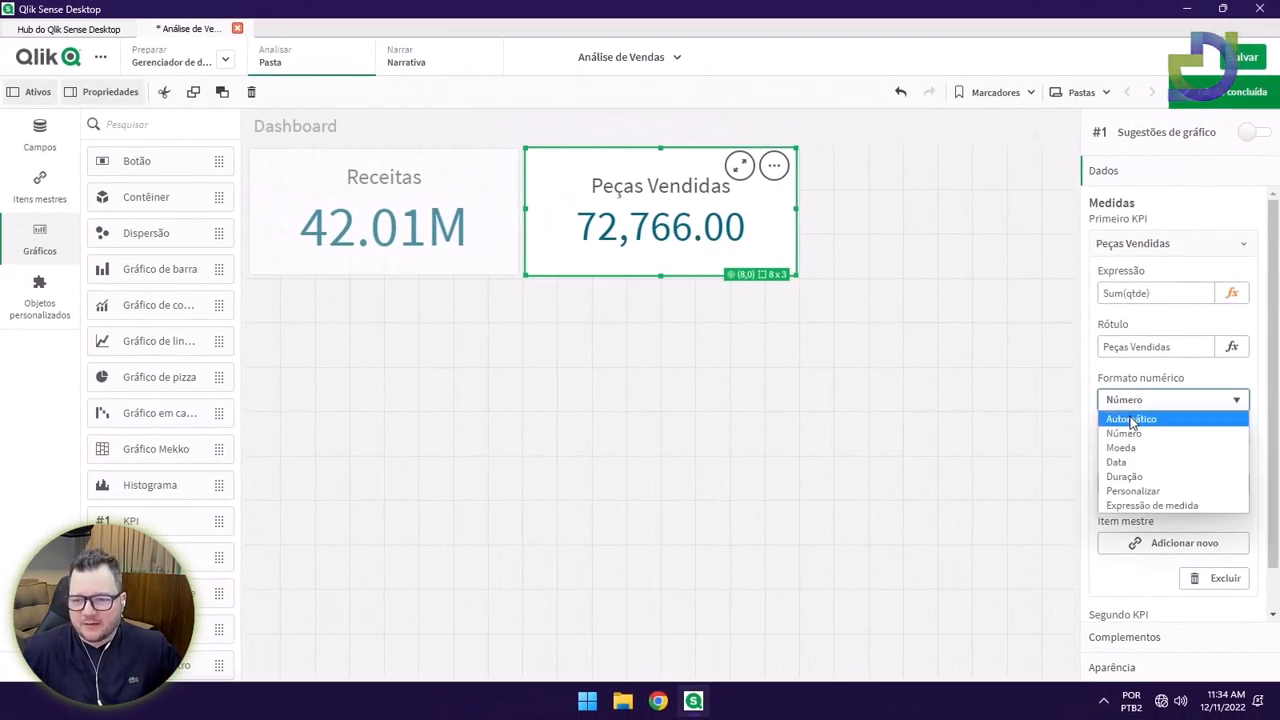
{"action": "left_click", "coordinate": [1131, 417]}
{"action": "left_click", "coordinate": [1234, 97]}
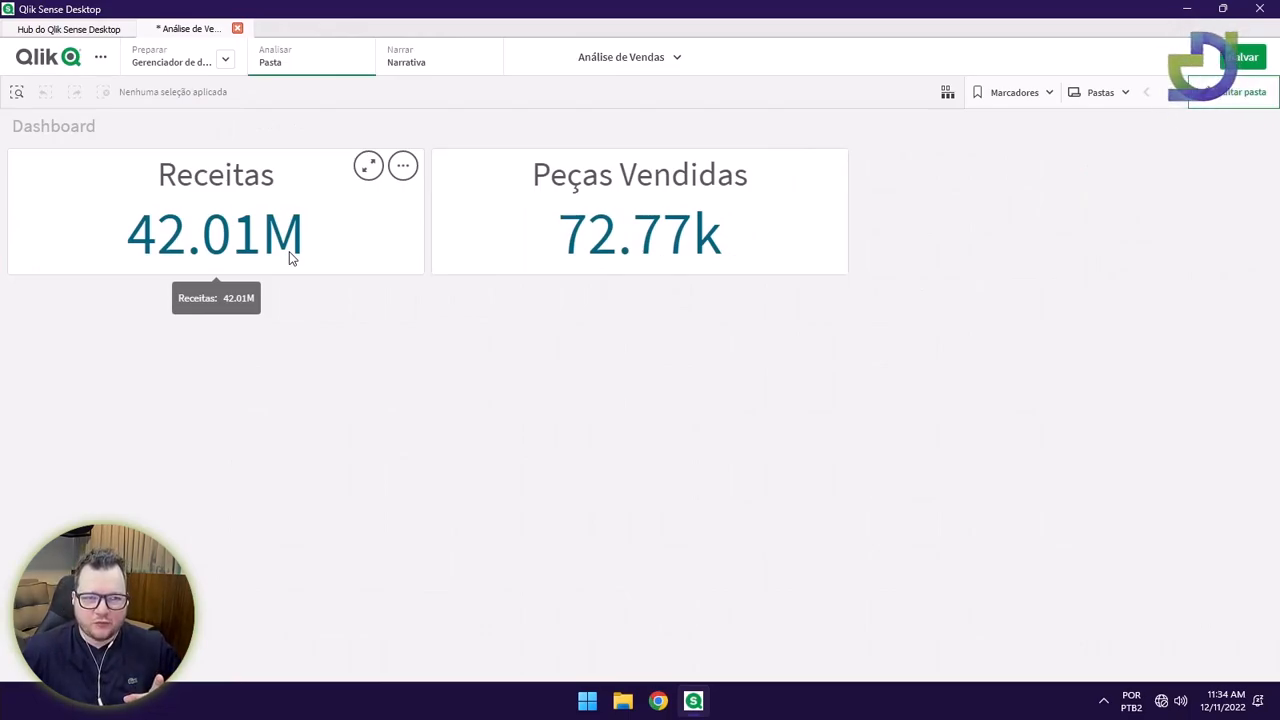
{"action": "left_click", "coordinate": [1243, 57]}
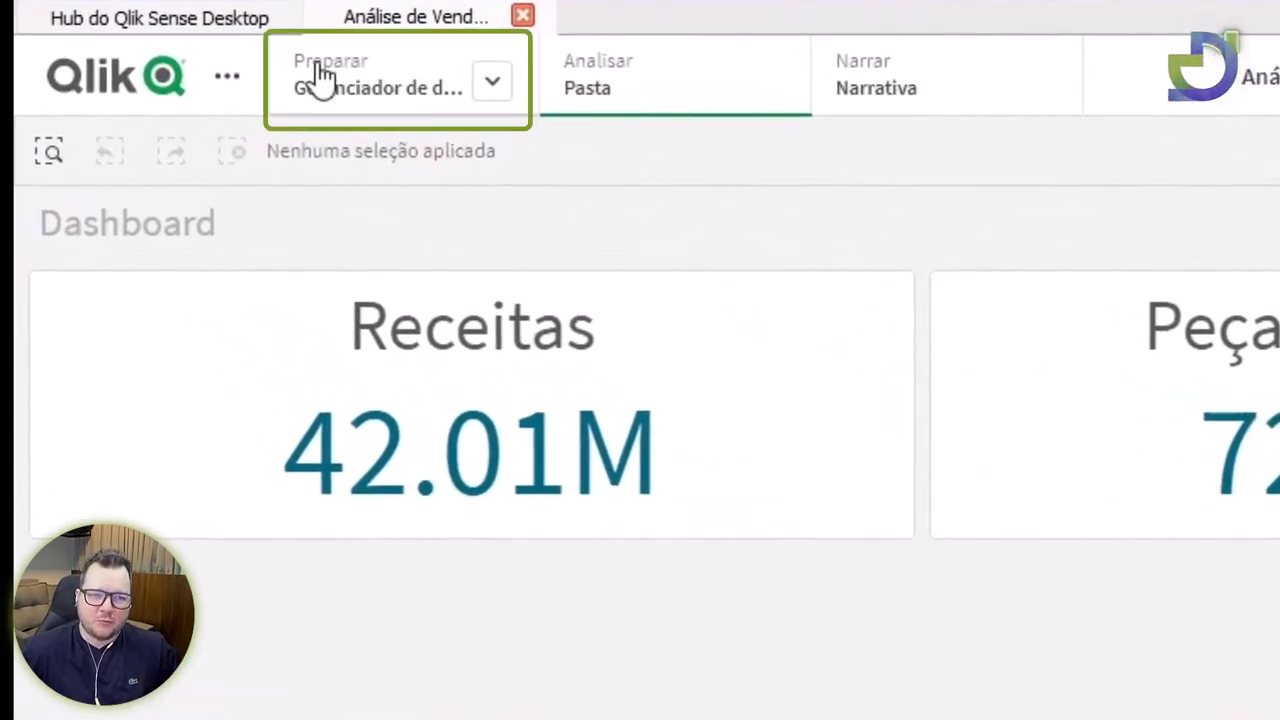
Open the data load editor from Preparar and select the ThousandSep statement on line 1.
{"action": "left_click", "coordinate": [494, 88]}
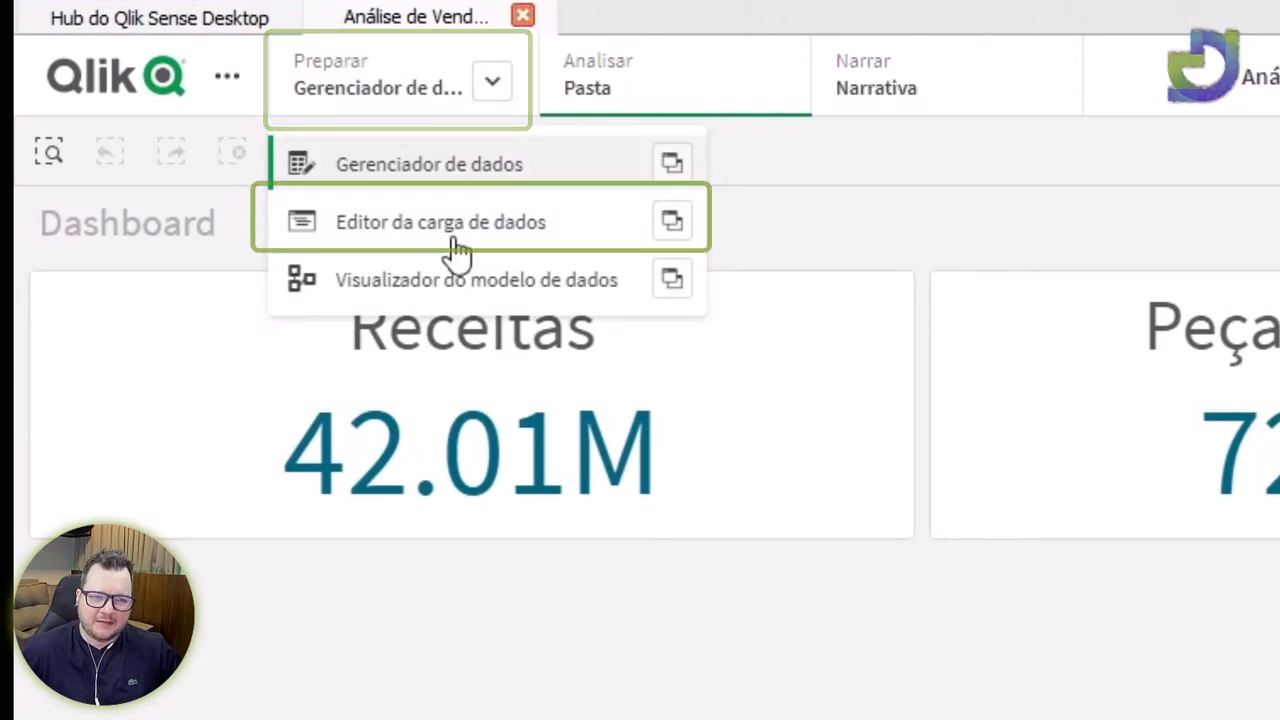
{"action": "left_click", "coordinate": [390, 224]}
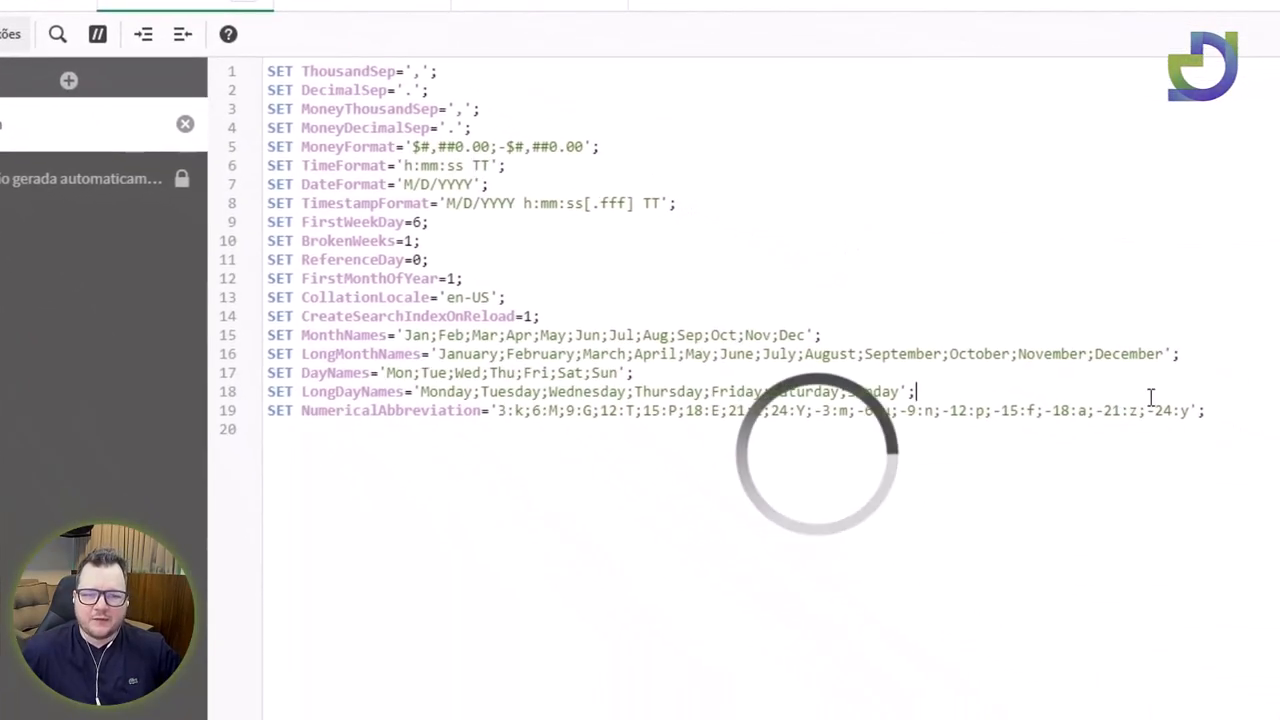
{"action": "left_click_drag", "start_coordinate": [1234, 414], "coordinate": [300, 62]}
{"action": "left_click", "coordinate": [747, 144]}
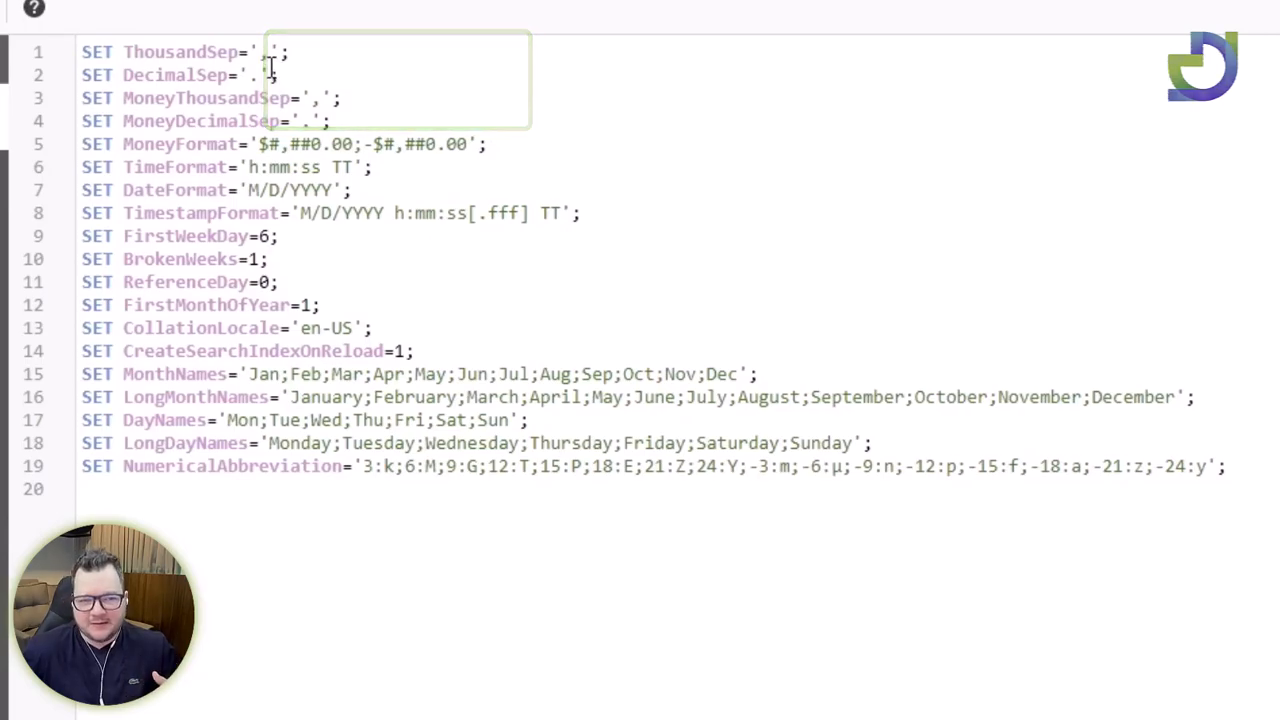
{"action": "left_click_drag", "start_coordinate": [292, 56], "coordinate": [187, 35]}
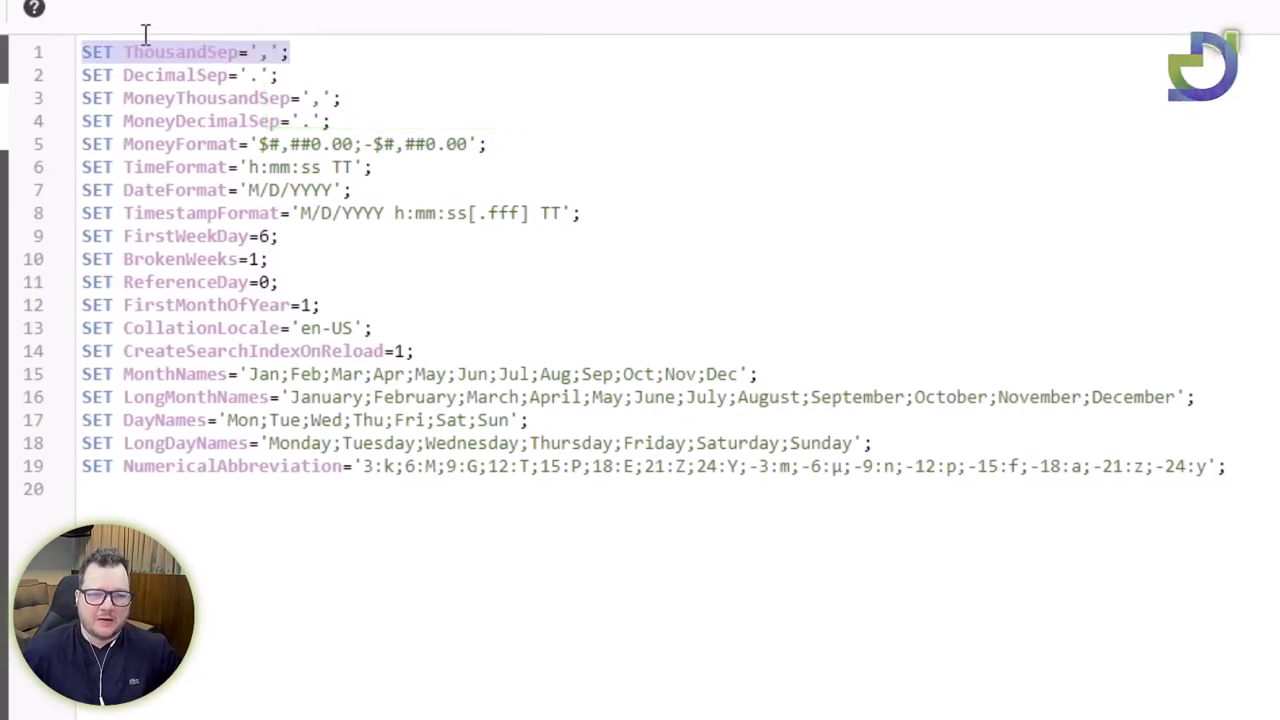
Set ThousandSep and MoneyThousandSep to '.' and DecimalSep and MoneyDecimalSep to ','.
{"action": "left_click", "coordinate": [264, 52]}
{"action": "key", "text": "BackSpace"}
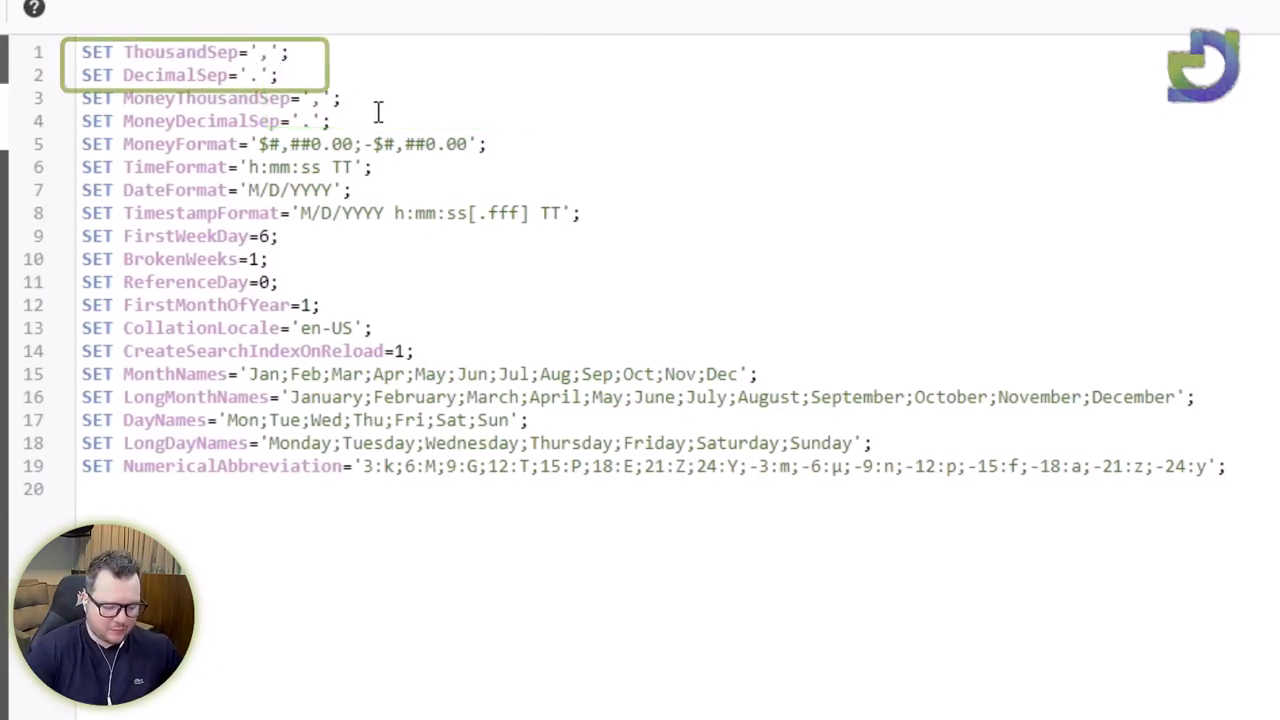
{"action": "key", "text": "Down"}
{"action": "key", "text": "BackSpace"}
{"action": "type", "text": ","}
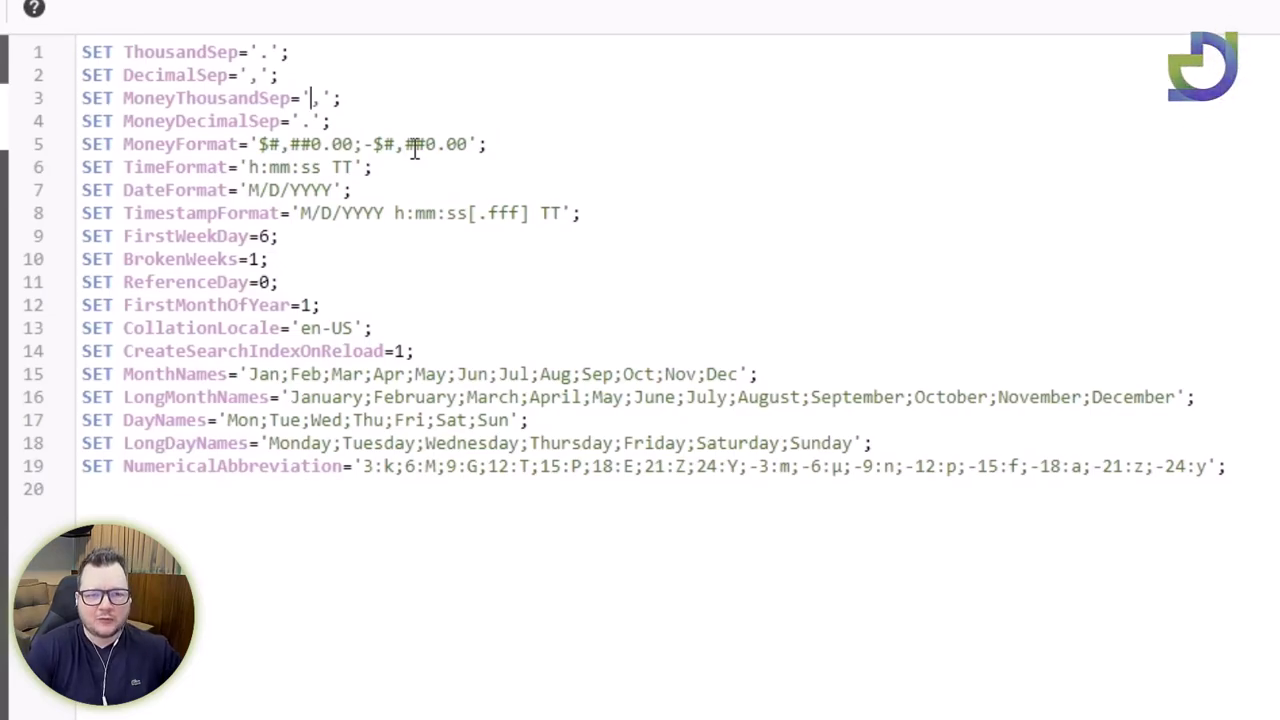
{"action": "key", "text": "Delete"}
{"action": "type", "text": "."}
{"action": "key", "text": "Down"}
{"action": "key", "text": "Delete"}
{"action": "type", "text": ","}
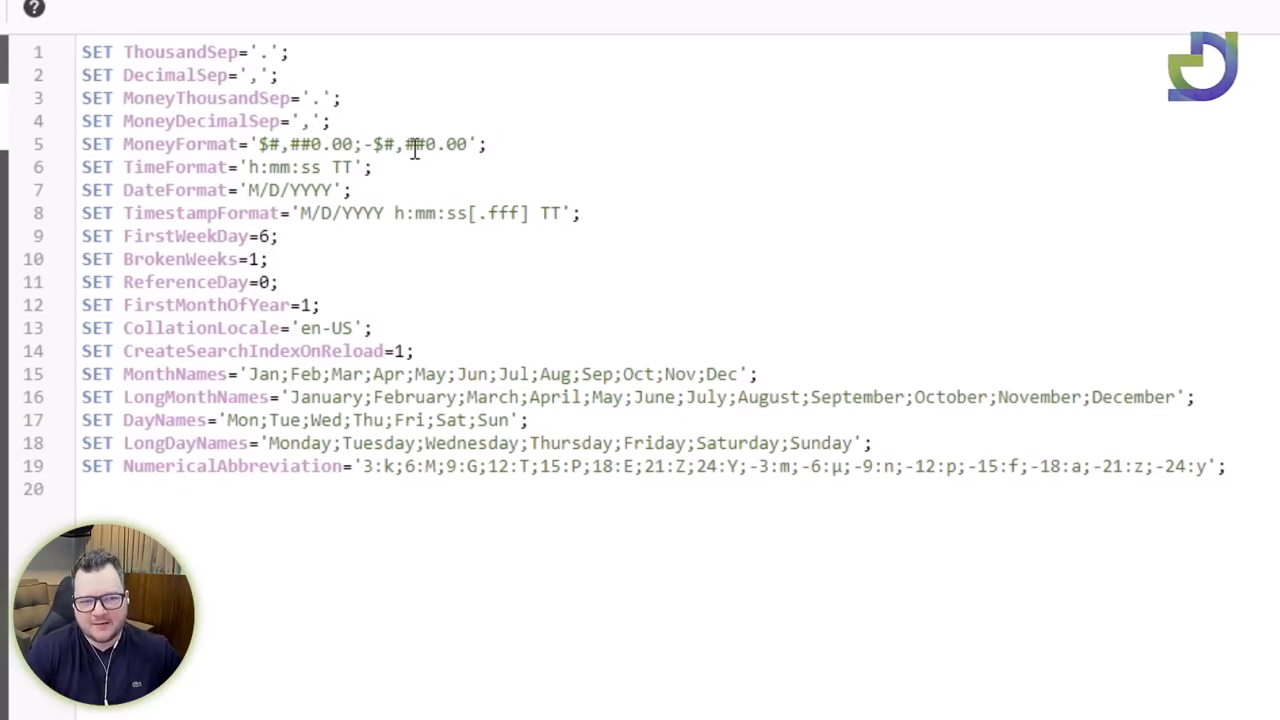
Change MoneyFormat to 'R$#.##0,00;-R$#.##0,00'.
{"action": "key", "text": "Down"}
{"action": "key", "text": "Left"}
{"action": "key", "text": "Left"}
{"action": "key", "text": "Left"}
{"action": "key", "text": "Left"}
{"action": "key", "text": "Left"}
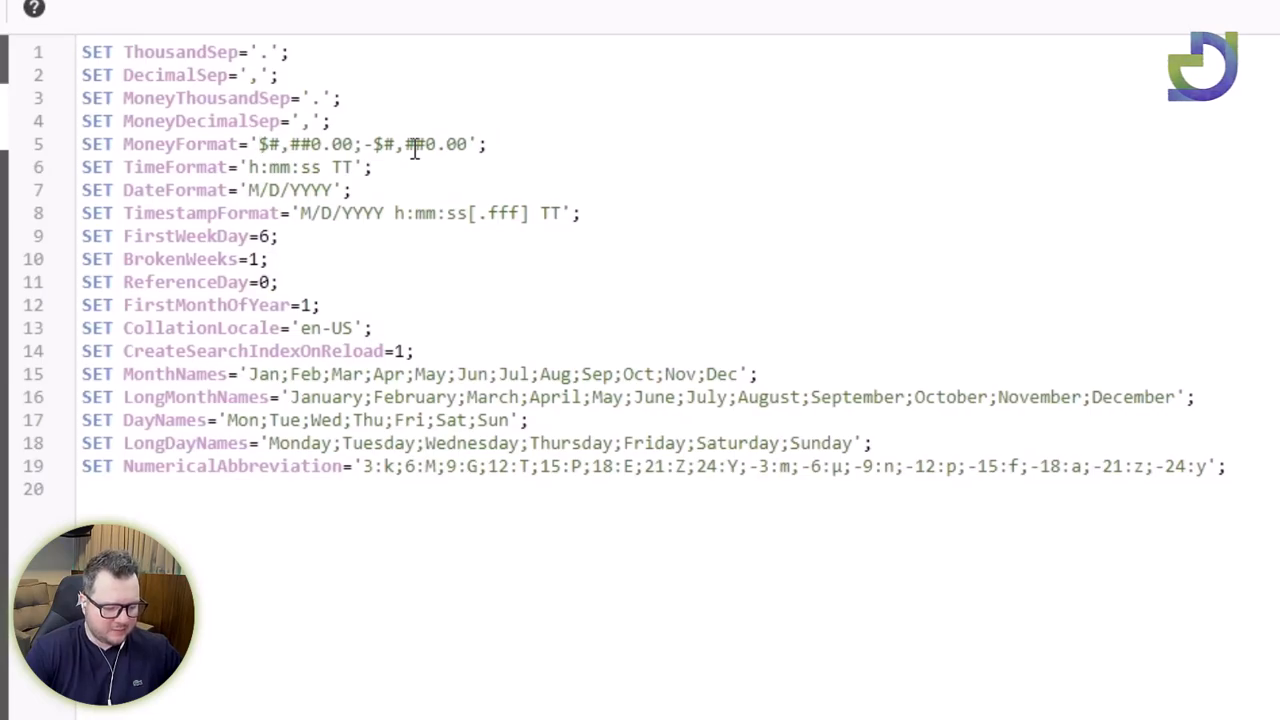
{"action": "type", "text": "R"}
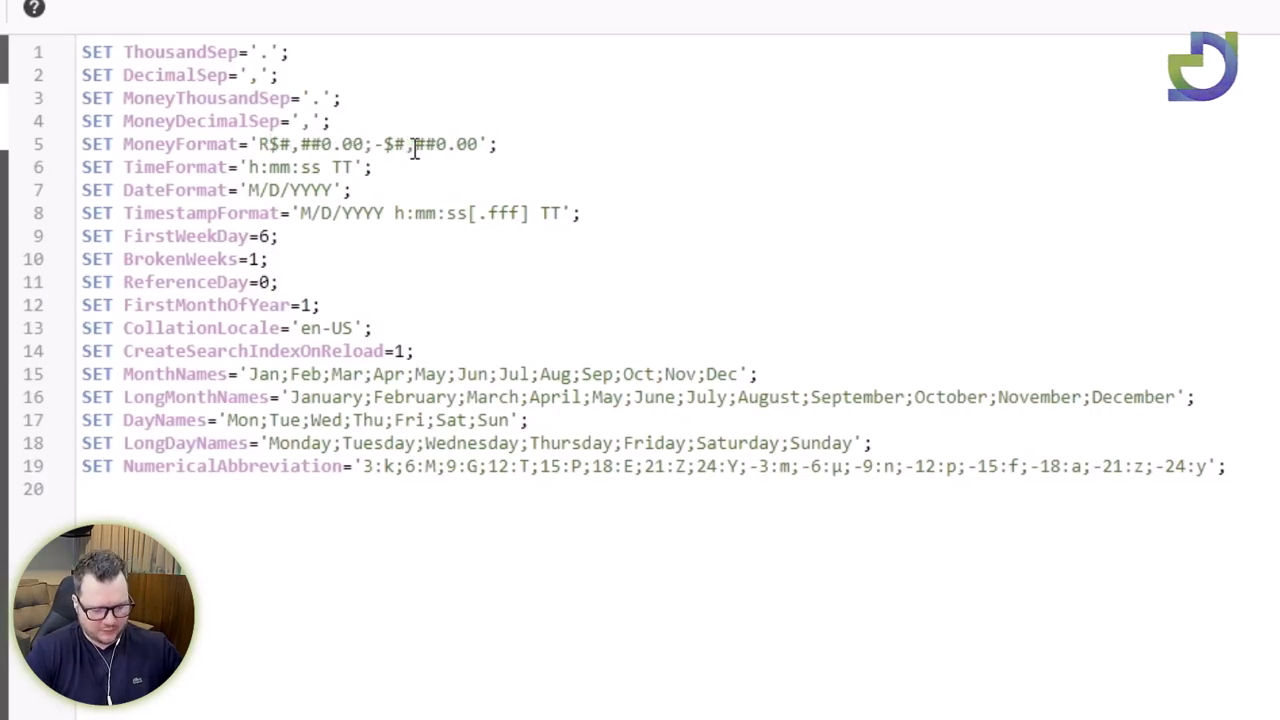
{"action": "key", "text": "Right"}
{"action": "key", "text": "Right"}
{"action": "key", "text": "Right"}
{"action": "key", "text": "Right"}
{"action": "key", "text": "BackSpace"}
{"action": "type", "text": ","}
{"action": "key", "text": "Right"}
{"action": "key", "text": "Right"}
{"action": "key", "text": "Right"}
{"action": "key", "text": "Right"}
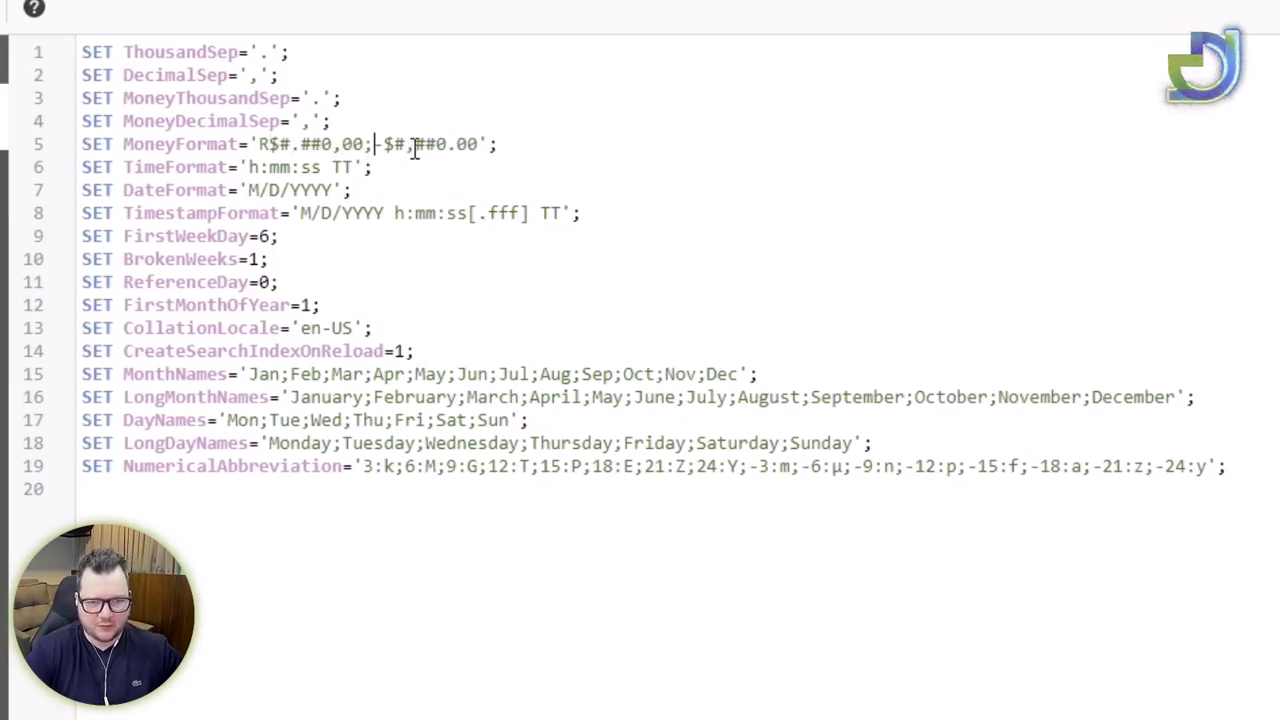
{"action": "type", "text": "R"}
{"action": "key", "text": "Right"}
{"action": "key", "text": "Right"}
{"action": "key", "text": "Right"}
{"action": "key", "text": "BackSpace"}
{"action": "type", "text": "."}
{"action": "key", "text": "Right"}
{"action": "key", "text": "Right"}
{"action": "key", "text": "Right"}
{"action": "key", "text": "Right"}
{"action": "key", "text": "BackSpace"}
{"action": "type", "text": ","}
Select the money separator and MoneyFormat lines to review the edits.
{"action": "left_click_drag", "start_coordinate": [262, 143], "coordinate": [123, 143]}
{"action": "left_click", "coordinate": [363, 143]}
{"action": "left_click", "coordinate": [518, 150]}
{"action": "left_click_drag", "start_coordinate": [612, 155], "coordinate": [91, 119]}
{"action": "left_click_drag", "start_coordinate": [540, 148], "coordinate": [251, 140]}
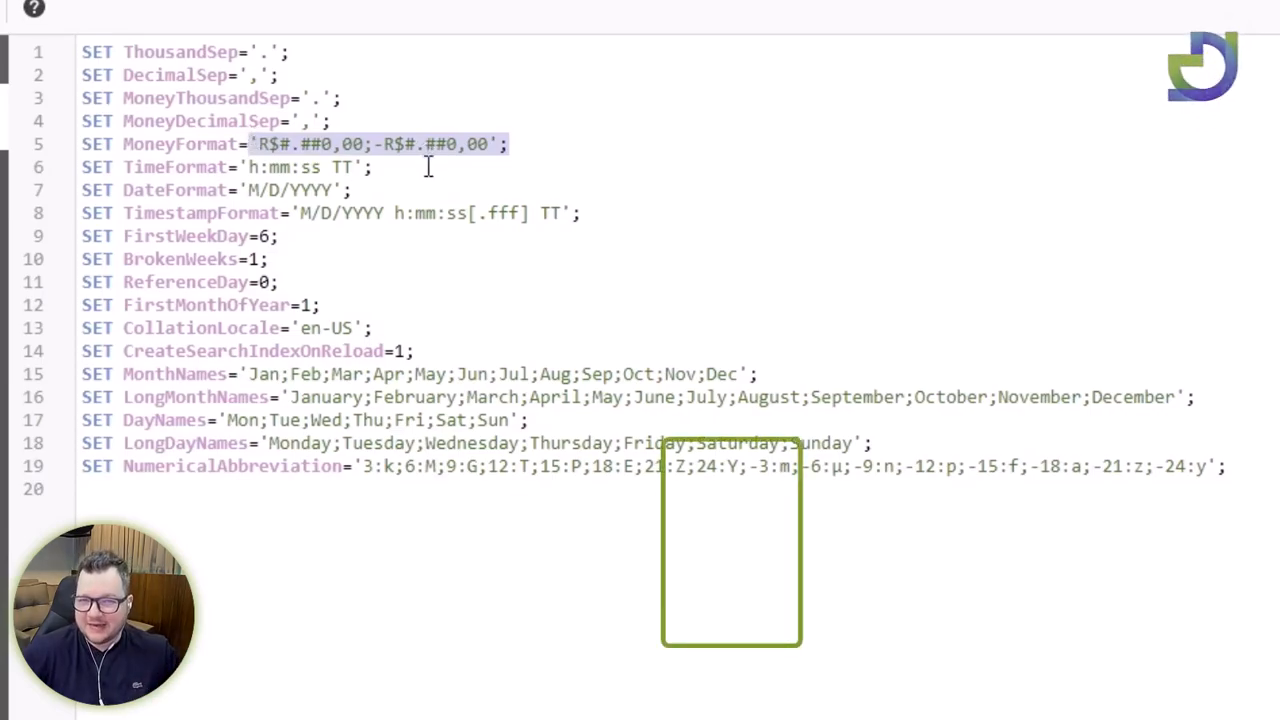
Change the DateFormat value from M/D/YYYY to DD/MM/YYYY.
{"action": "left_click", "coordinate": [230, 177]}
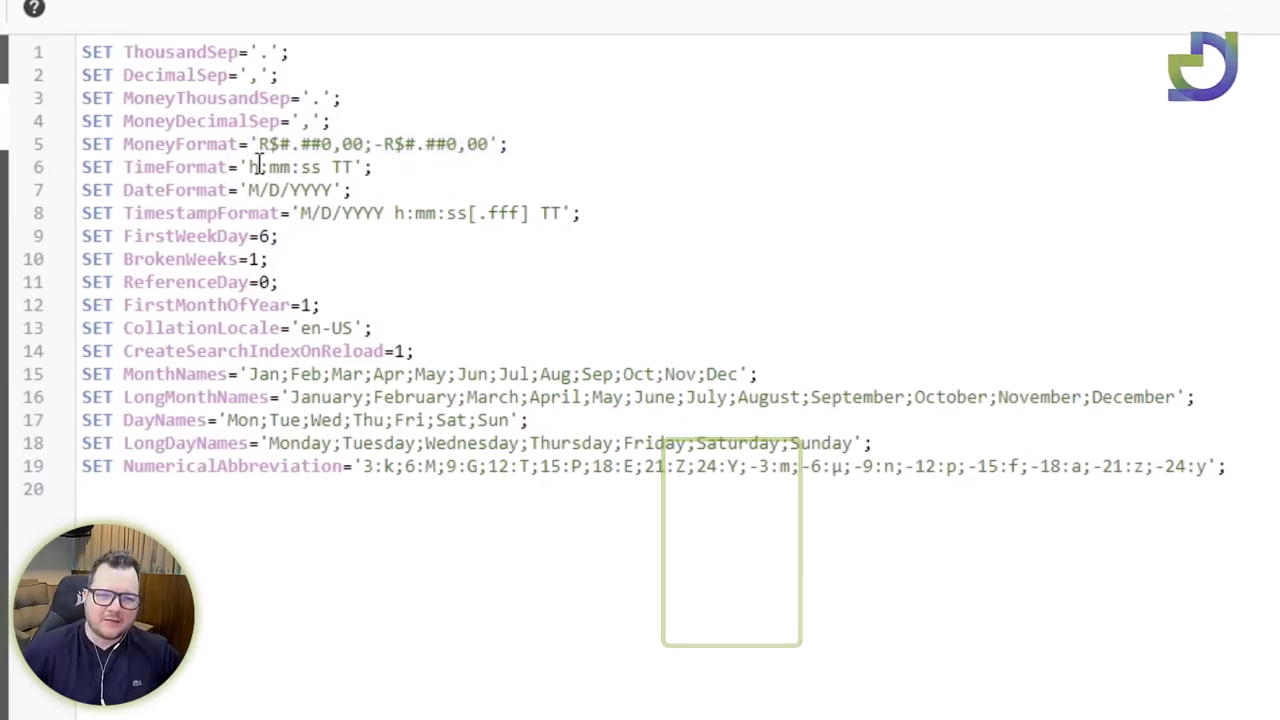
{"action": "left_click_drag", "start_coordinate": [137, 164], "coordinate": [360, 170]}
{"action": "left_click", "coordinate": [362, 167]}
{"action": "left_click", "coordinate": [268, 167]}
{"action": "left_click_drag", "start_coordinate": [166, 197], "coordinate": [361, 198]}
{"action": "left_click", "coordinate": [322, 215]}
{"action": "left_click", "coordinate": [249, 190]}
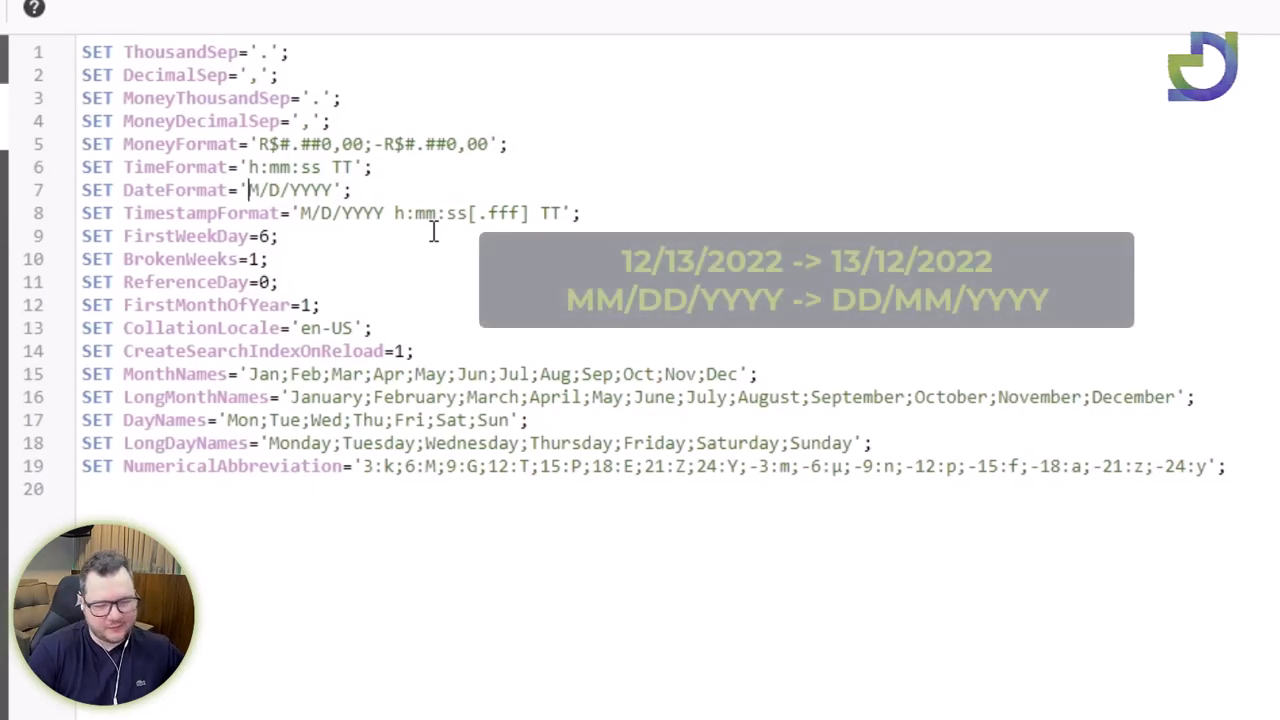
{"action": "type", "text": "DD"}
{"action": "key", "text": "Delete"}
{"action": "key", "text": "Right"}
{"action": "type", "text": "MM"}
{"action": "key", "text": "Delete"}
{"action": "key", "text": "Left"}
{"action": "key", "text": "Left"}
{"action": "key", "text": "Left"}
{"action": "key", "text": "Left"}
{"action": "key", "text": "Left"}
{"action": "key", "text": "shift+Right"}
{"action": "key", "text": "shift+Right"}
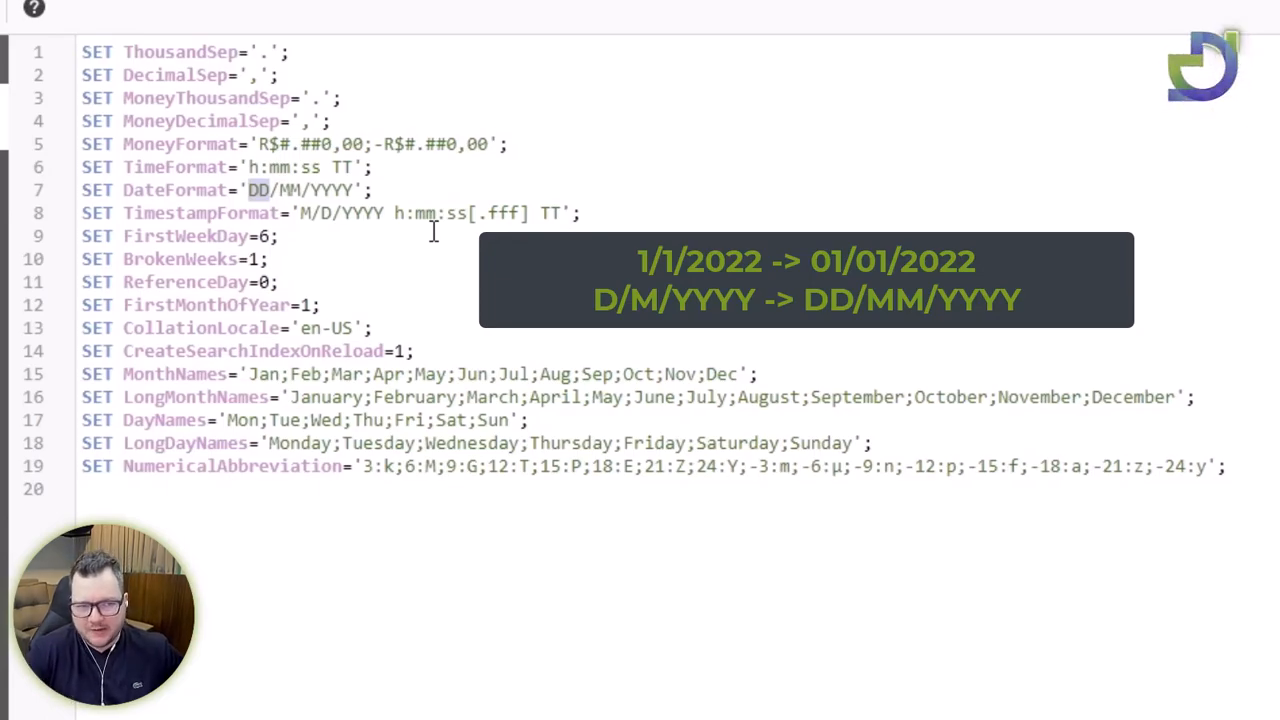
{"action": "key", "text": "Right"}
{"action": "key", "text": "shift+Right"}
{"action": "key", "text": "Right"}
{"action": "key", "text": "Right"}
{"action": "key", "text": "Right"}
{"action": "key", "text": "Right"}
Make the TimestampFormat value begin with DD/MM/YYYY instead of M/D/YYYY.
{"action": "key", "text": "Down"}
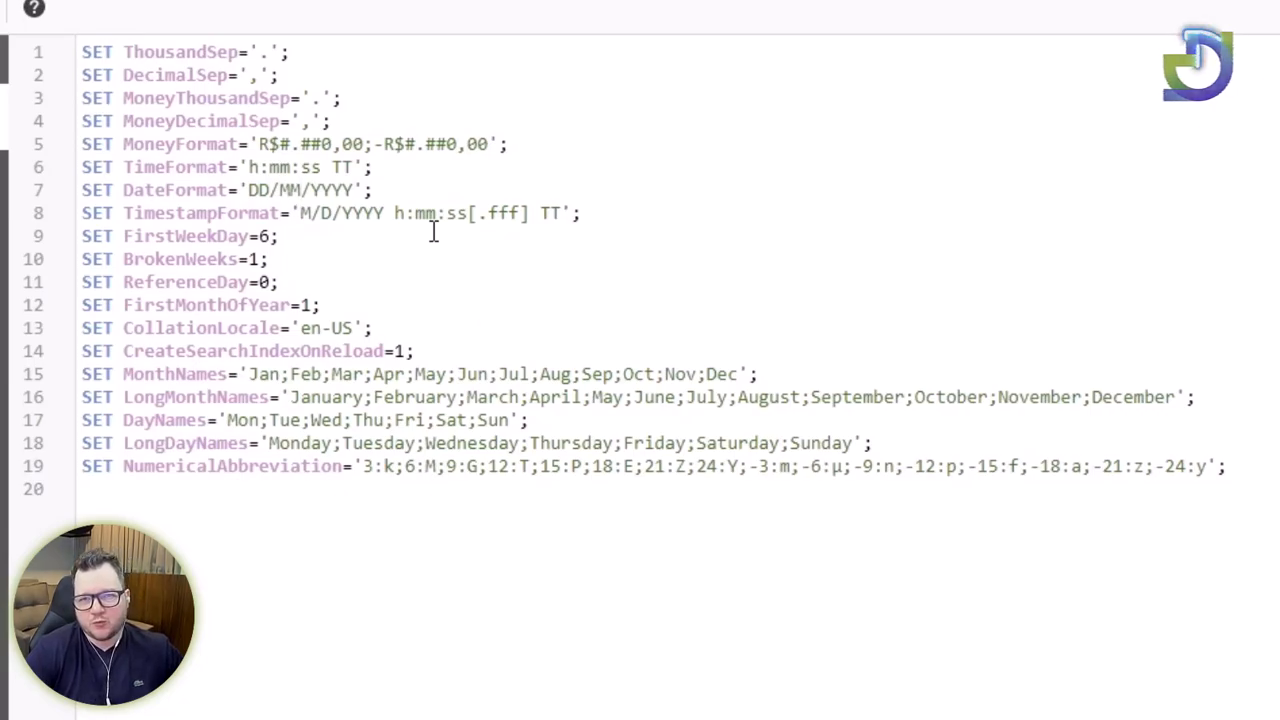
{"action": "key", "text": "shift+Right"}
{"action": "type", "text": "DD"}
{"action": "key", "text": "Right"}
{"action": "key", "text": "Delete"}
{"action": "key", "text": "Delete"}
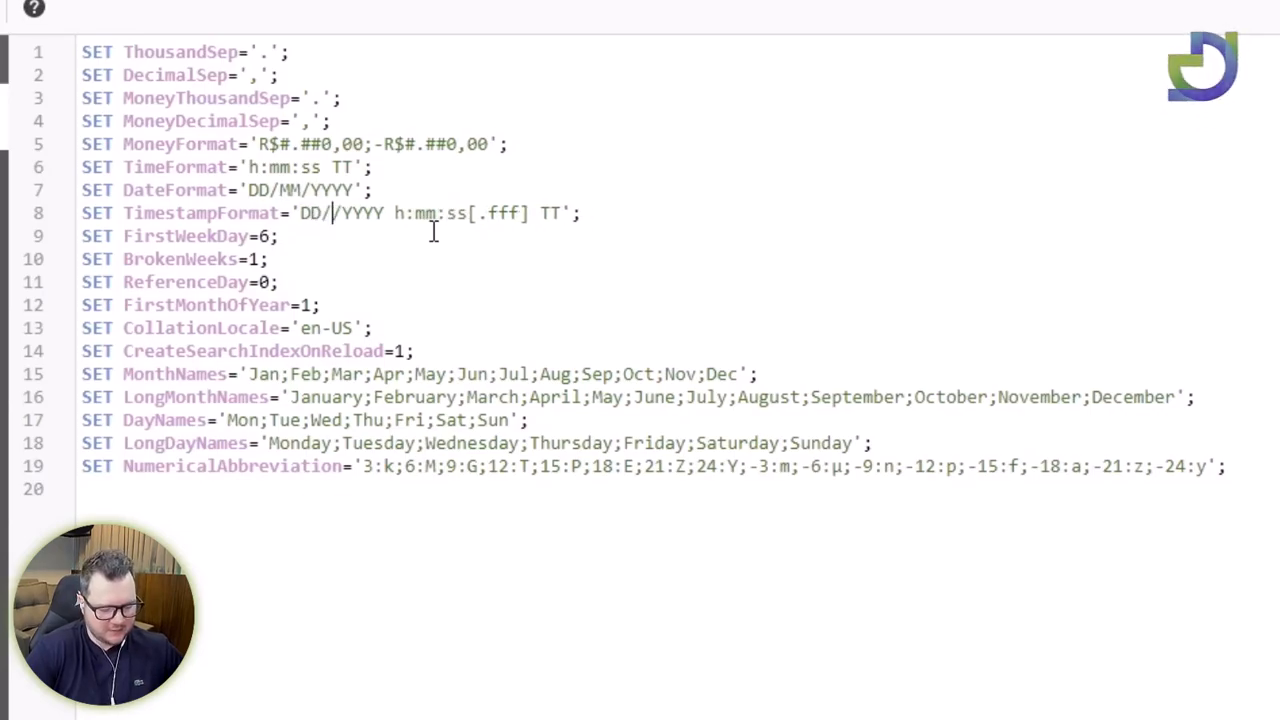
{"action": "type", "text": "MM/"}
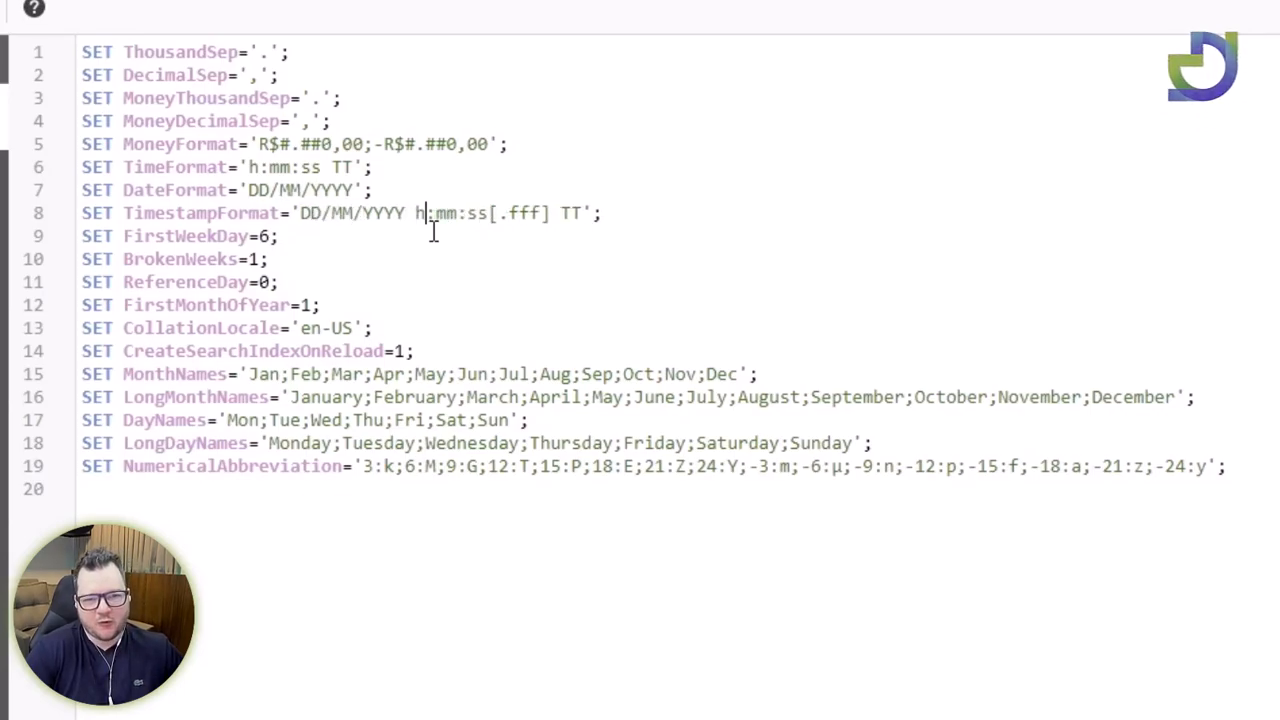
Change the Feb, Apr and May abbreviations in MonthNames to Fev, Abr and Mai.
{"action": "left_click", "coordinate": [418, 300]}
{"action": "left_click", "coordinate": [271, 375]}
{"action": "double_click", "coordinate": [367, 399]}
{"action": "left_click", "coordinate": [208, 374]}
{"action": "left_click_drag", "start_coordinate": [167, 374], "coordinate": [229, 374]}
{"action": "left_click", "coordinate": [255, 374]}
{"action": "key", "text": "Right"}
{"action": "key", "text": "Right"}
{"action": "key", "text": "Right"}
{"action": "key", "text": "Right"}
{"action": "key", "text": "Right"}
{"action": "key", "text": "Right"}
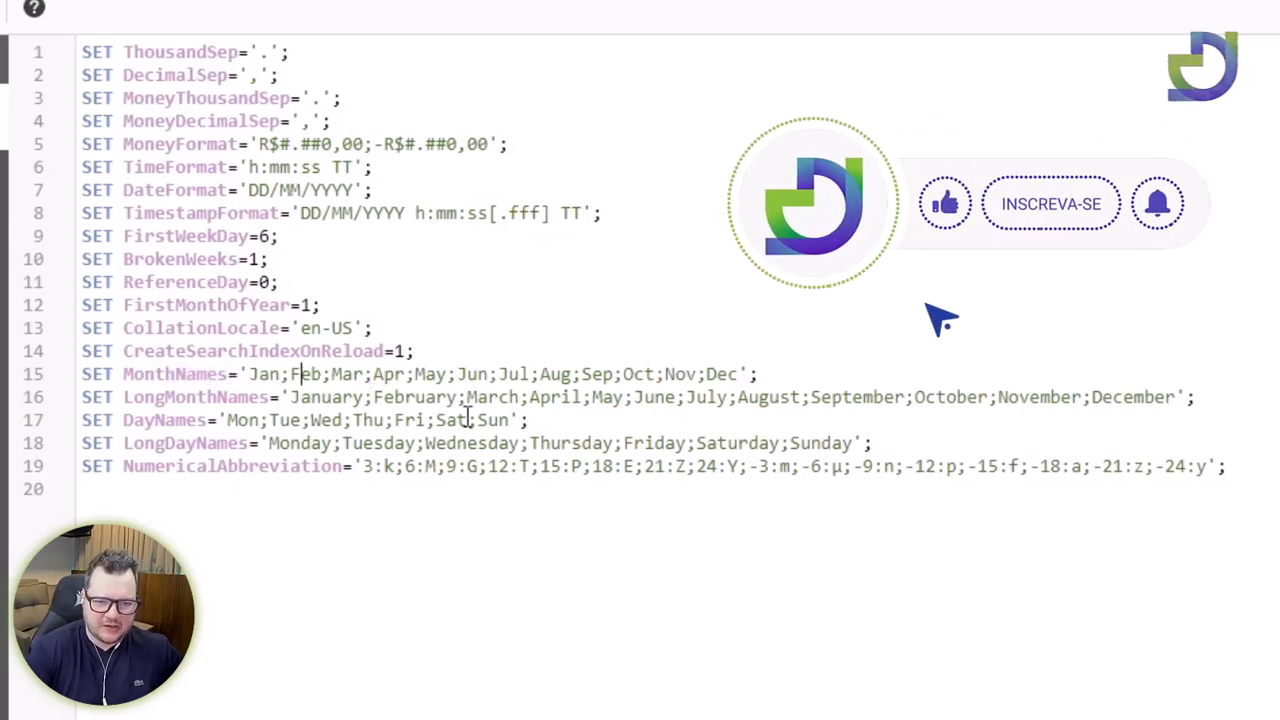
{"action": "key", "text": "BackSpace"}
{"action": "type", "text": "v"}
{"action": "key", "text": "Right"}
{"action": "key", "text": "Right"}
{"action": "key", "text": "Right"}
{"action": "key", "text": "Right"}
{"action": "key", "text": "Right"}
{"action": "key", "text": "Right"}
{"action": "key", "text": "Right"}
{"action": "key", "text": "Right"}
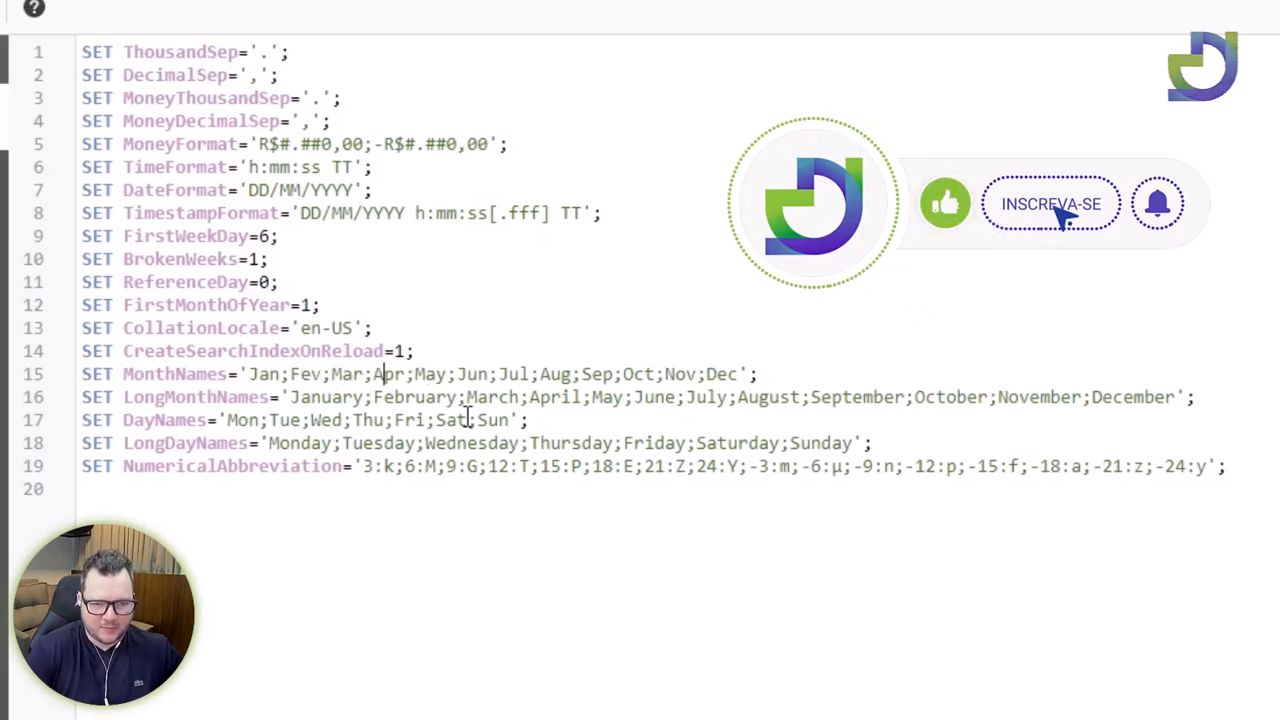
{"action": "key", "text": "BackSpace"}
{"action": "key", "text": "BackSpace"}
{"action": "type", "text": "br"}
{"action": "key", "text": "Right"}
{"action": "key", "text": "Right"}
{"action": "key", "text": "Right"}
{"action": "key", "text": "Right"}
{"action": "key", "text": "BackSpace"}
{"action": "type", "text": "i"}
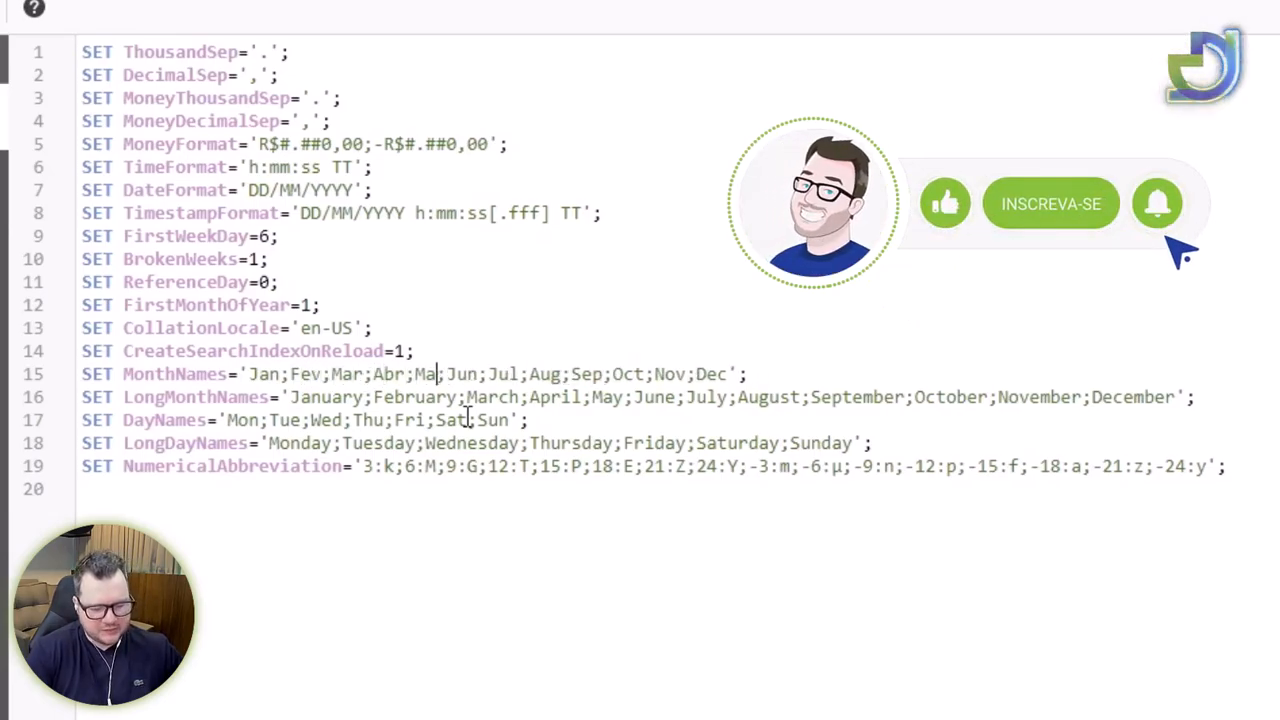
Change Aug, Sep, Oct and Dec in MonthNames to Ago, Set, Out and Dez.
{"action": "key", "text": "Right"}
{"action": "key", "text": "Right"}
{"action": "key", "text": "Right"}
{"action": "key", "text": "Right"}
{"action": "key", "text": "Right"}
{"action": "key", "text": "Right"}
{"action": "key", "text": "Right"}
{"action": "key", "text": "Right"}
{"action": "key", "text": "Right"}
{"action": "key", "text": "Right"}
{"action": "key", "text": "Right"}
{"action": "key", "text": "Delete"}
{"action": "type", "text": "go"}
{"action": "key", "text": "Delete"}
{"action": "key", "text": "Right"}
{"action": "key", "text": "Right"}
{"action": "key", "text": "Delete"}
{"action": "type", "text": "t"}
{"action": "key", "text": "Delete"}
{"action": "type", "text": "u"}
{"action": "key", "text": "Right"}
{"action": "key", "text": "Right"}
{"action": "key", "text": "Right"}
{"action": "key", "text": "Right"}
{"action": "key", "text": "Right"}
{"action": "key", "text": "Right"}
{"action": "key", "text": "Right"}
{"action": "key", "text": "Right"}
{"action": "key", "text": "Delete"}
{"action": "type", "text": "z"}
Replace January with Janeiro at the start of LongMonthNames.
{"action": "key", "text": "Down"}
{"action": "key", "text": "Left"}
{"action": "key", "text": "Left"}
{"action": "key", "text": "Left"}
{"action": "key", "text": "Left"}
{"action": "key", "text": "Left"}
{"action": "key", "text": "Left"}
{"action": "key", "text": "Left"}
{"action": "key", "text": "Left"}
{"action": "key", "text": "Left"}
{"action": "key", "text": "Left"}
{"action": "key", "text": "Left"}
{"action": "key", "text": "Left"}
{"action": "key", "text": "Left"}
{"action": "key", "text": "Left"}
{"action": "key", "text": "Left"}
{"action": "key", "text": "Left"}
{"action": "key", "text": "Left"}
{"action": "key", "text": "Left"}
{"action": "key", "text": "Left"}
{"action": "key", "text": "Left"}
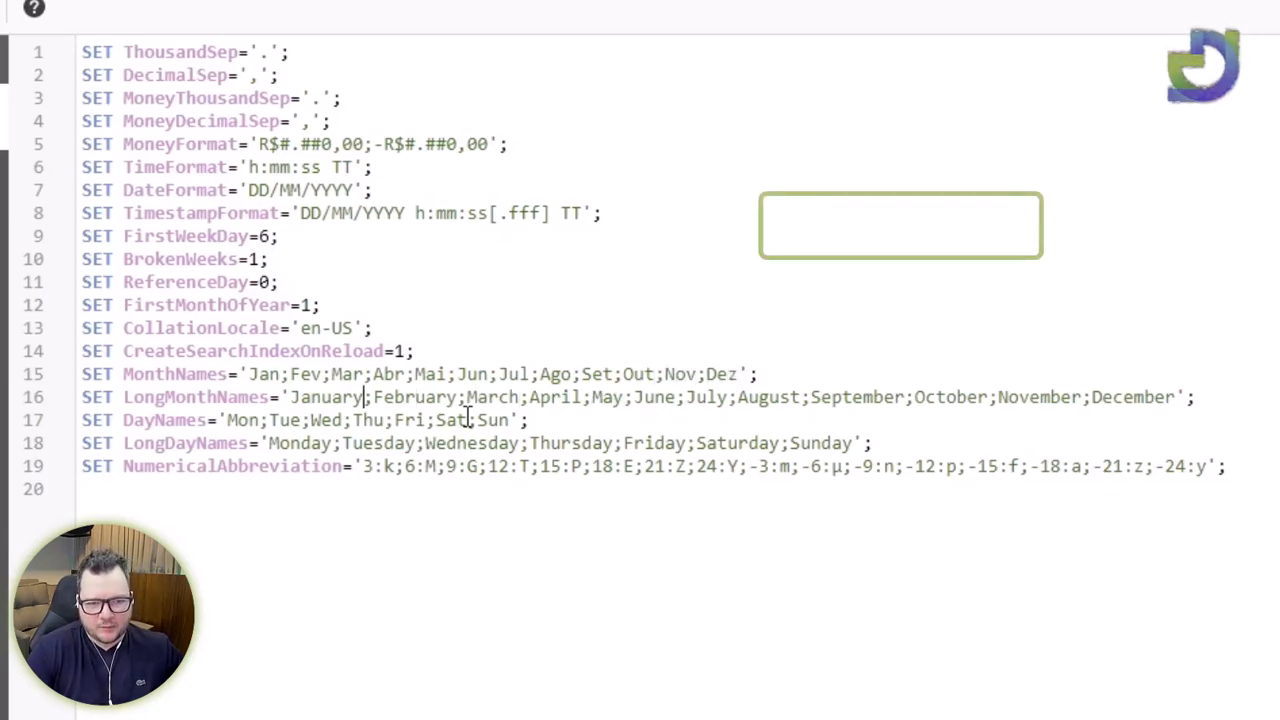
{"action": "type", "text": "Janeiro"}
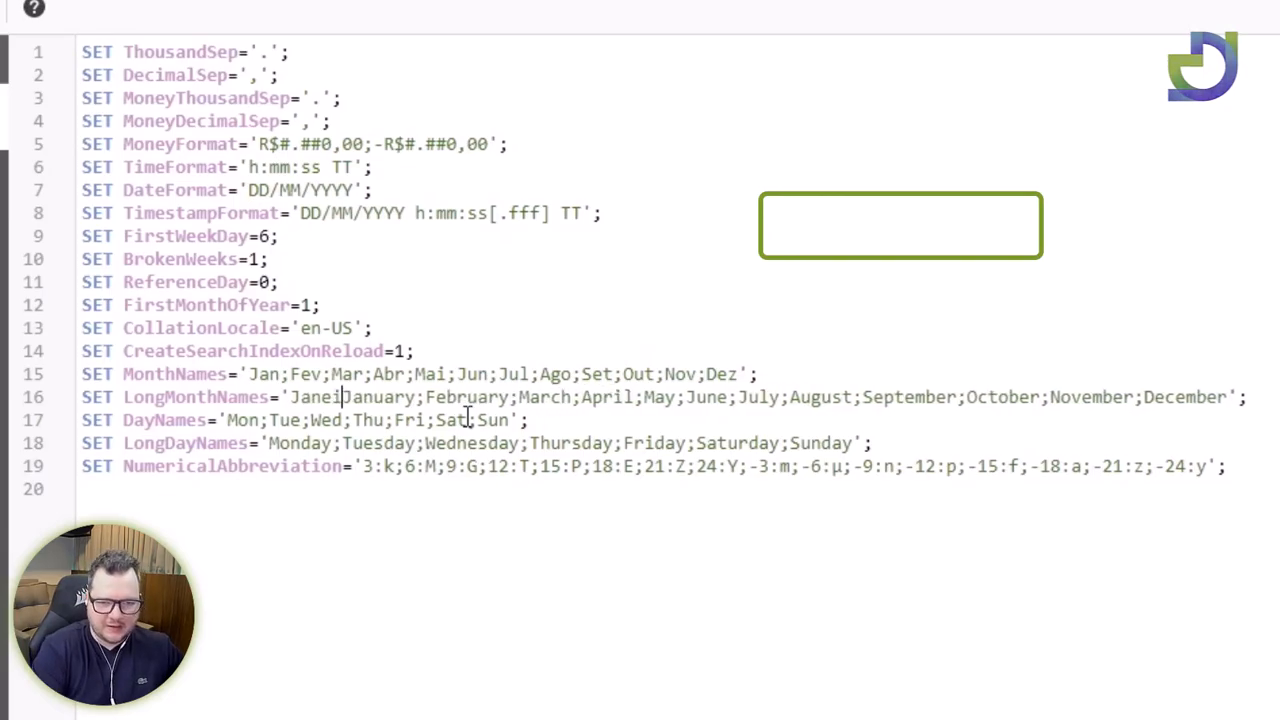
{"action": "key", "text": "Delete"}
{"action": "key", "text": "Delete"}
{"action": "key", "text": "Delete"}
{"action": "key", "text": "Delete"}
{"action": "key", "text": "Delete"}
{"action": "key", "text": "Delete"}
{"action": "key", "text": "Delete"}
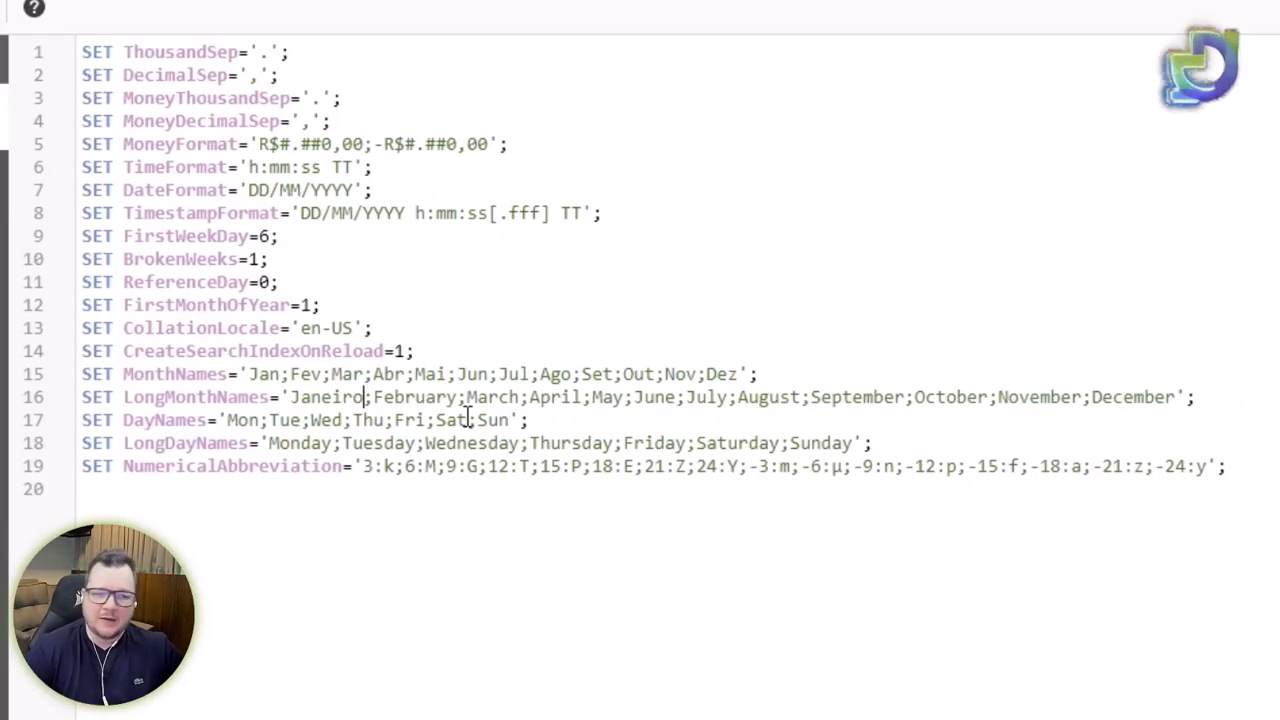
{"action": "key", "text": "ctrl+a"}
{"action": "left_click", "coordinate": [479, 570]}
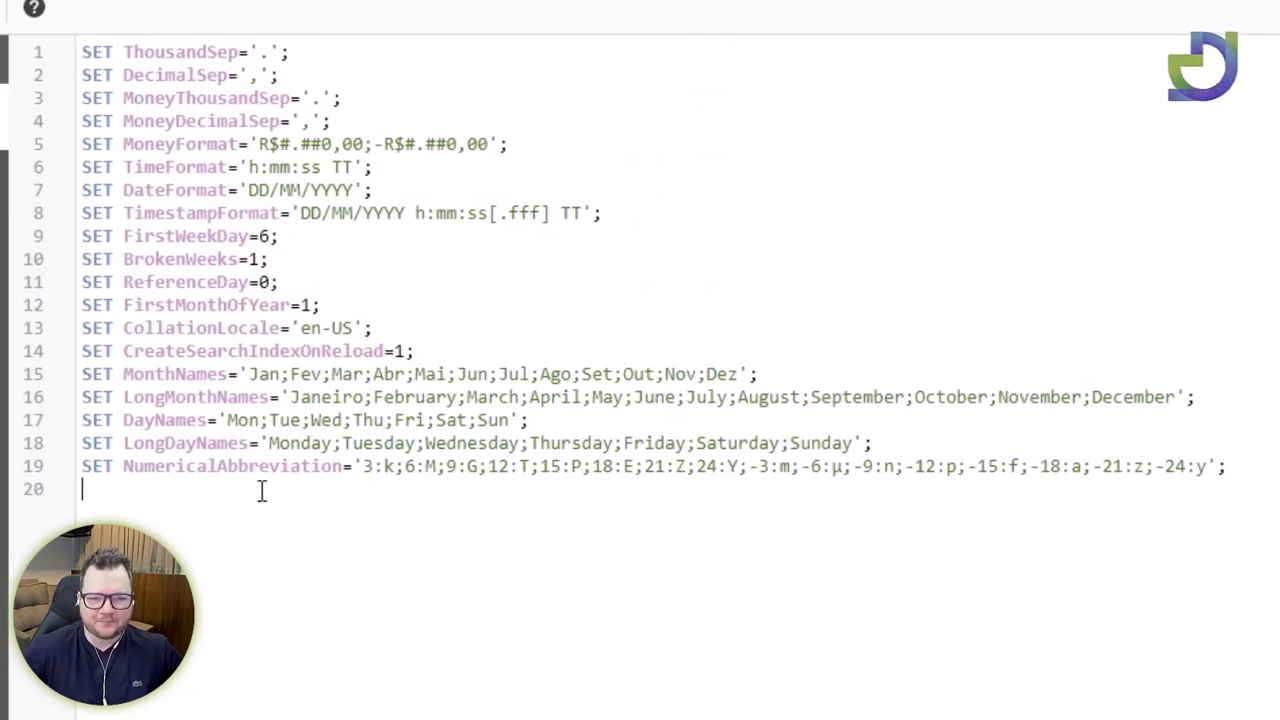
Replace the k, M and G suffixes in NumericalAbbreviation with Mil, Mi and Bi.
{"action": "left_click_drag", "start_coordinate": [110, 470], "coordinate": [334, 470]}
{"action": "left_click", "coordinate": [371, 494]}
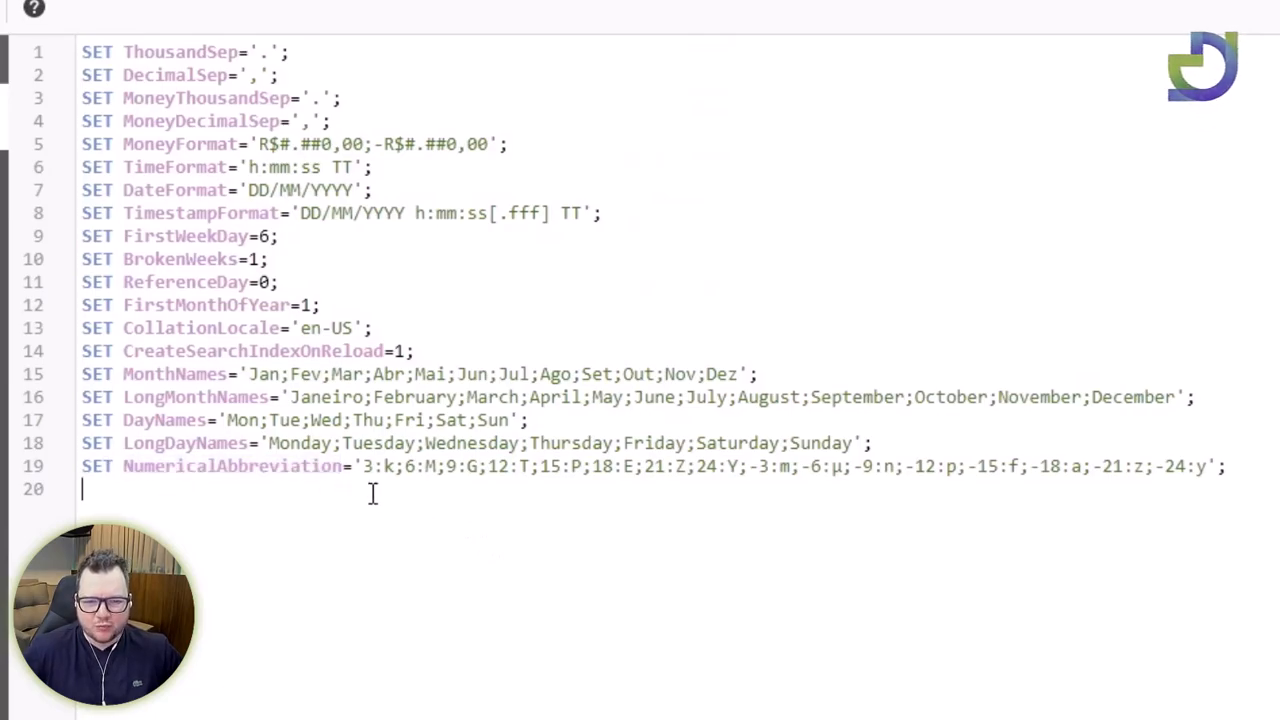
{"action": "left_click_drag", "start_coordinate": [166, 468], "coordinate": [808, 460]}
{"action": "left_click", "coordinate": [537, 507]}
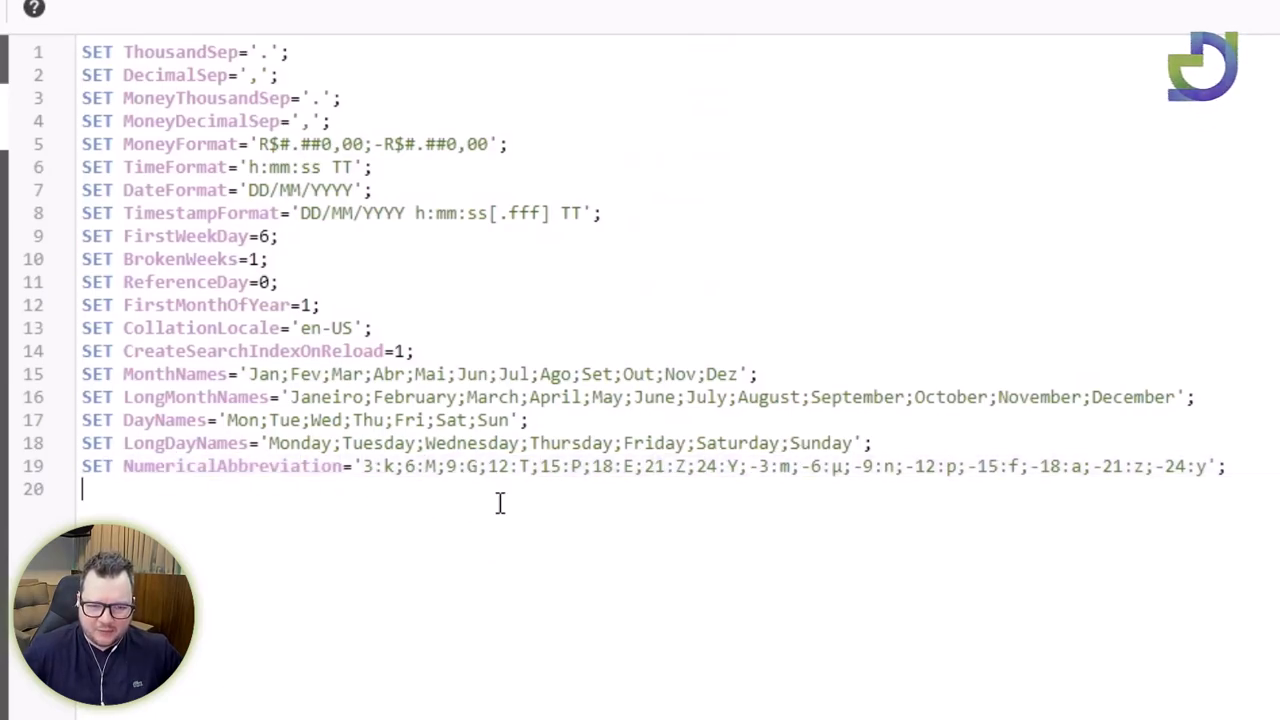
{"action": "left_click_drag", "start_coordinate": [366, 467], "coordinate": [392, 467]}
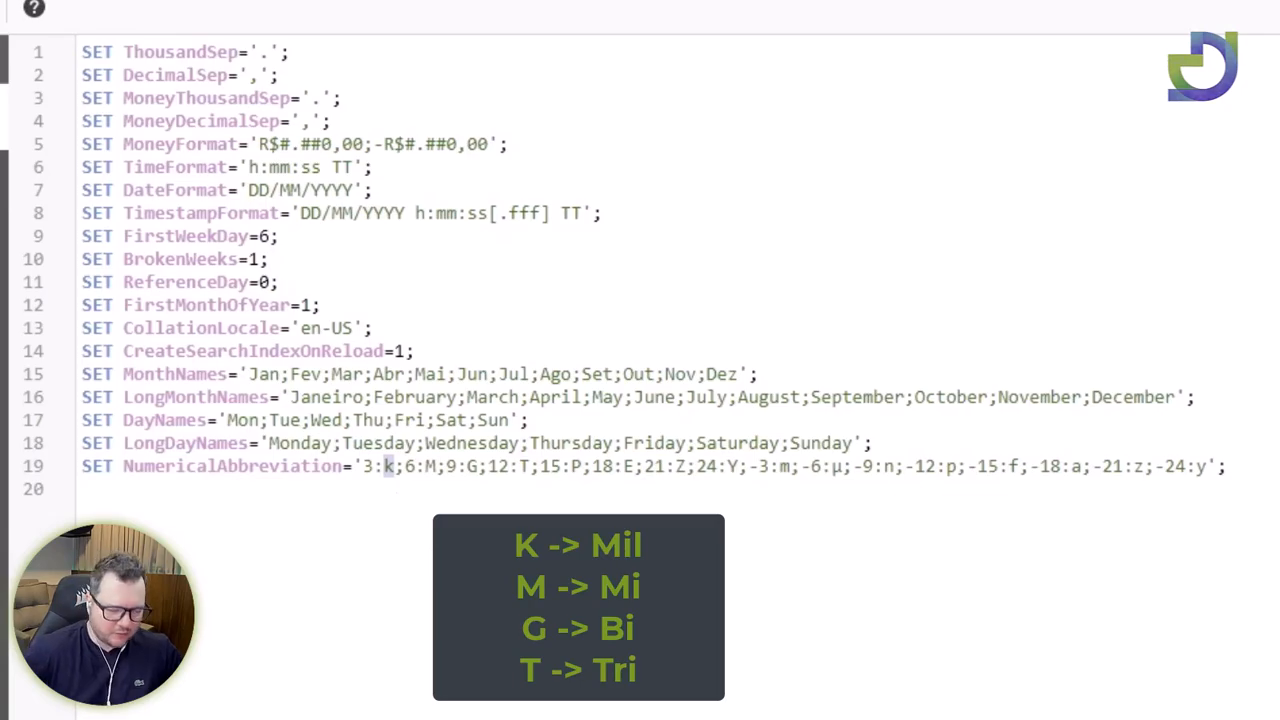
{"action": "type", "text": "Mil;6:M"}
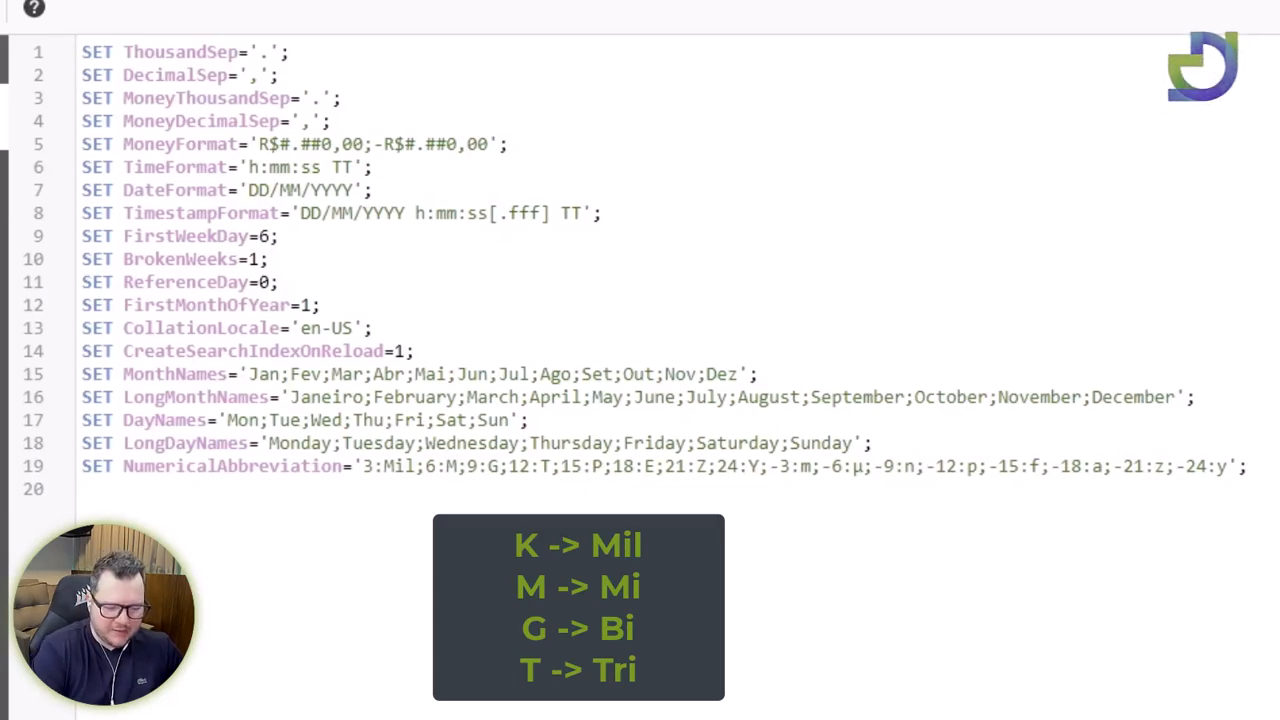
{"action": "type", "text": "i"}
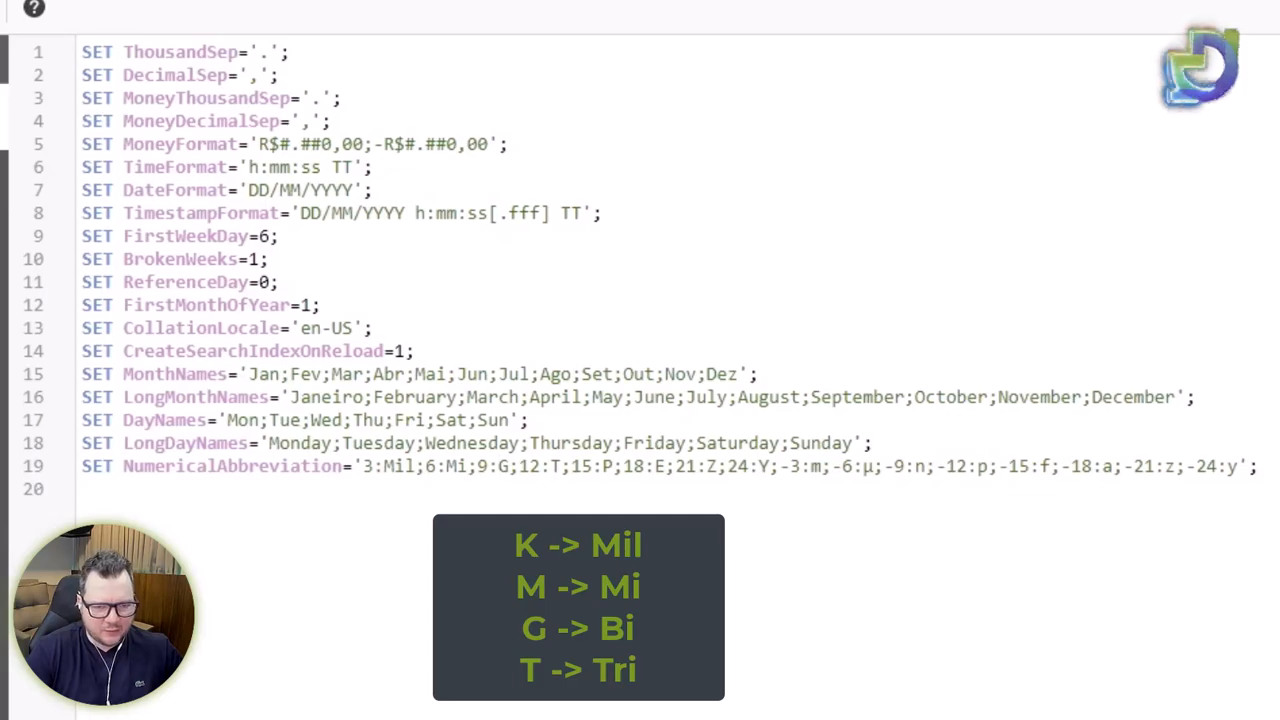
{"action": "key", "text": "Delete"}
{"action": "type", "text": "Bi"}
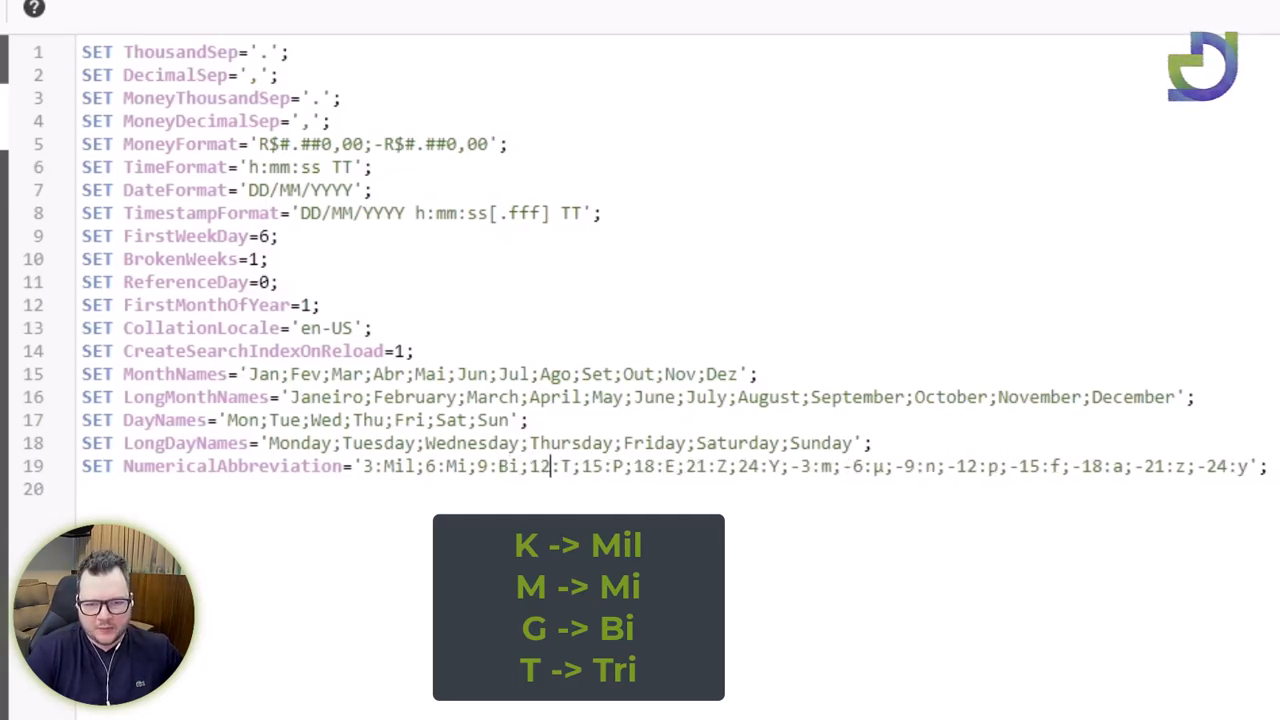
{"action": "type", "text": "ri"}
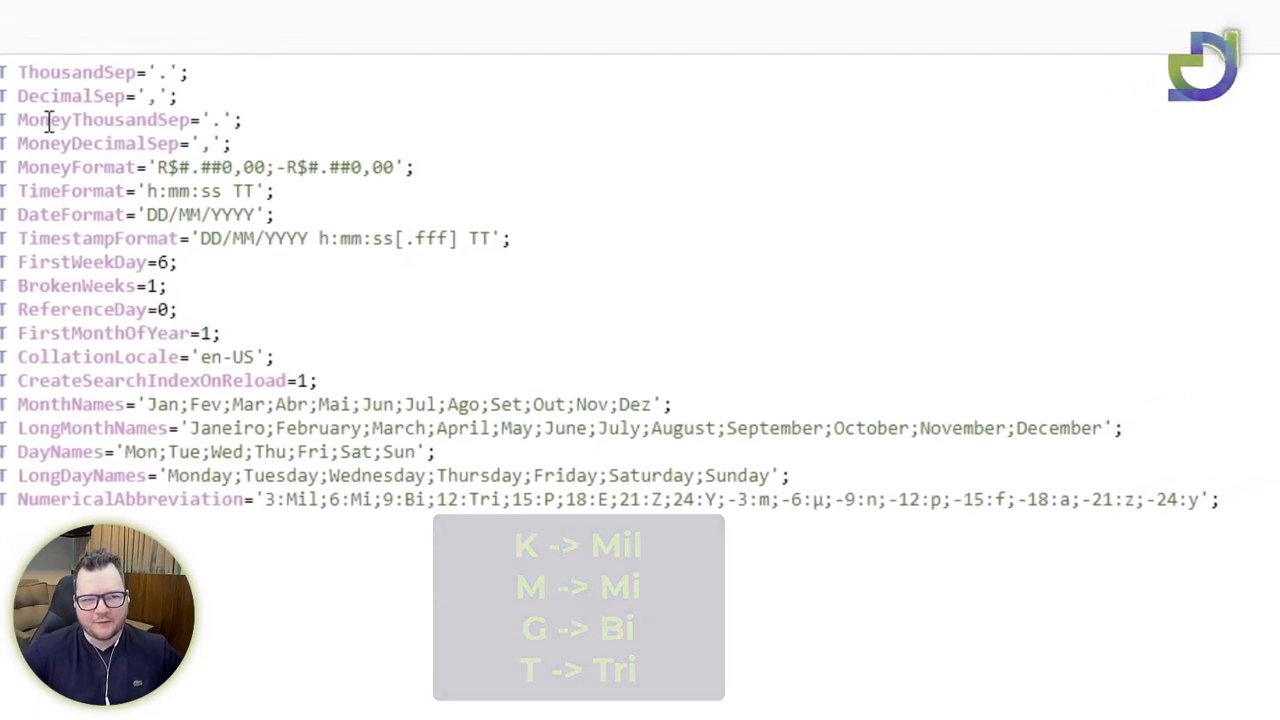
Run Carregar dados with the edited script and return to the Dashboard sheet.
{"action": "left_click", "coordinate": [1150, 210]}
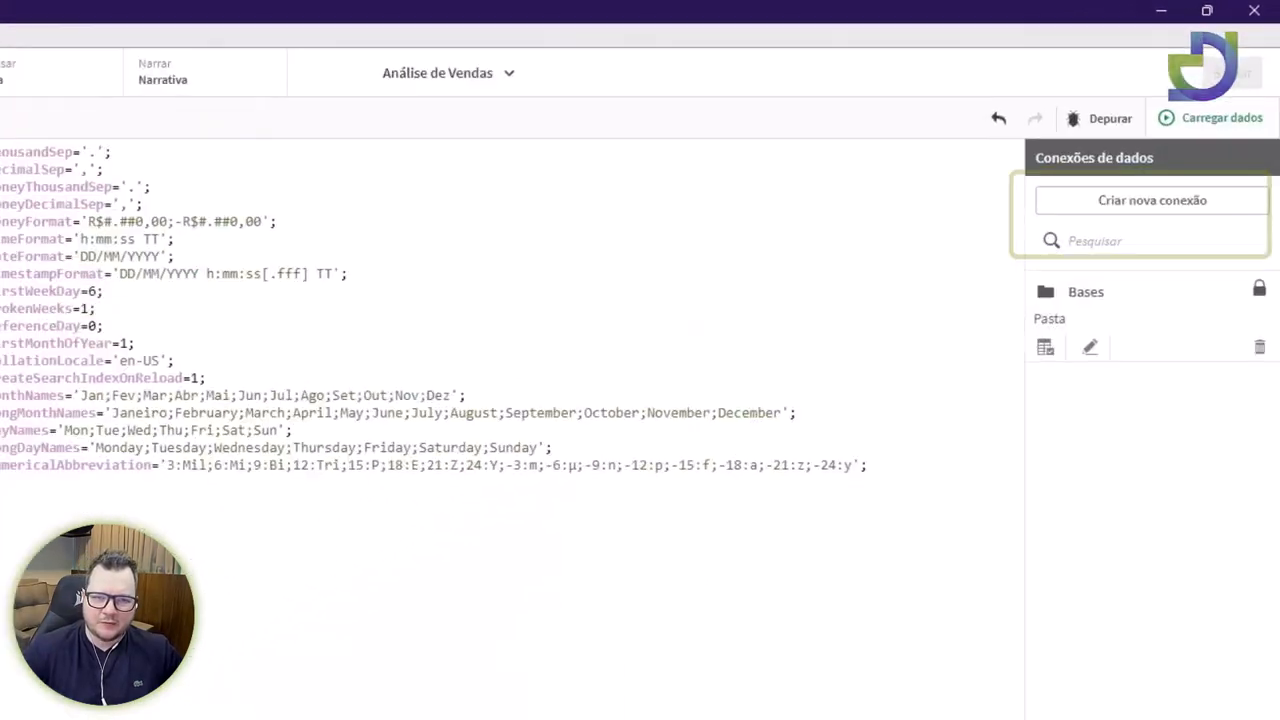
{"action": "left_click", "coordinate": [460, 118]}
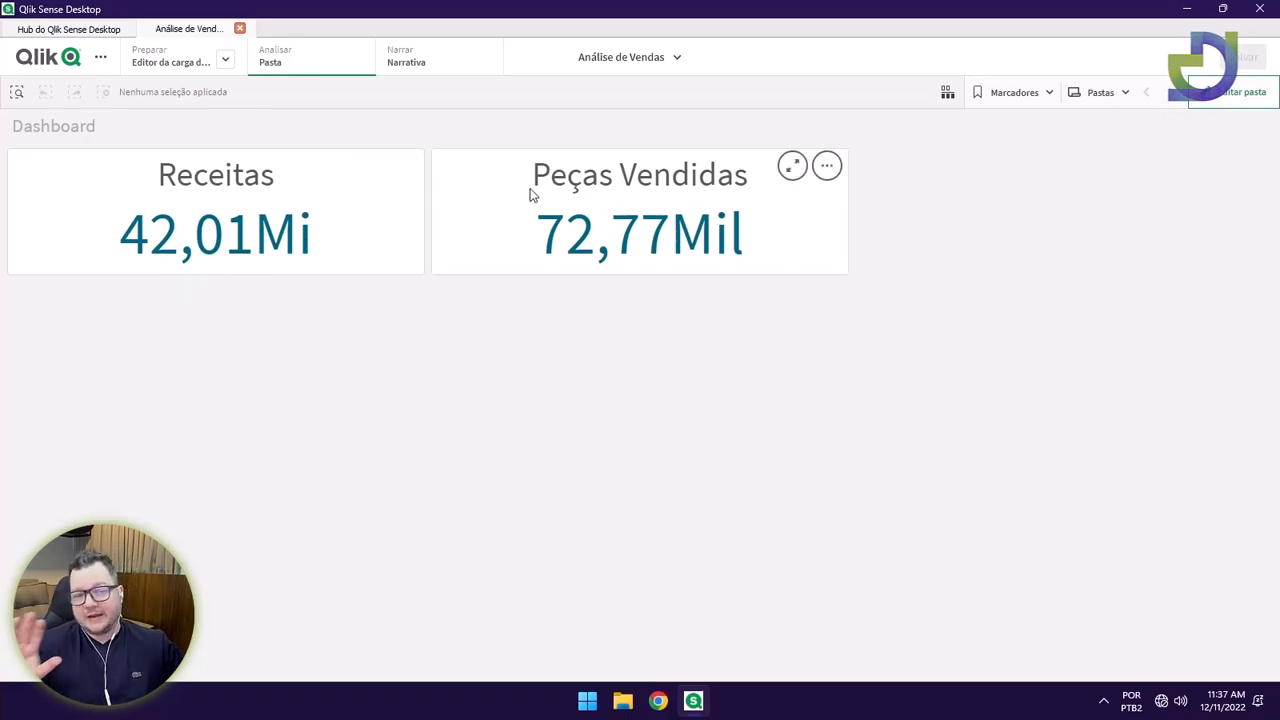
Try a Moeda format without cents on the Receitas KPI, then revert it to Automático.
{"action": "left_click", "coordinate": [1201, 103]}
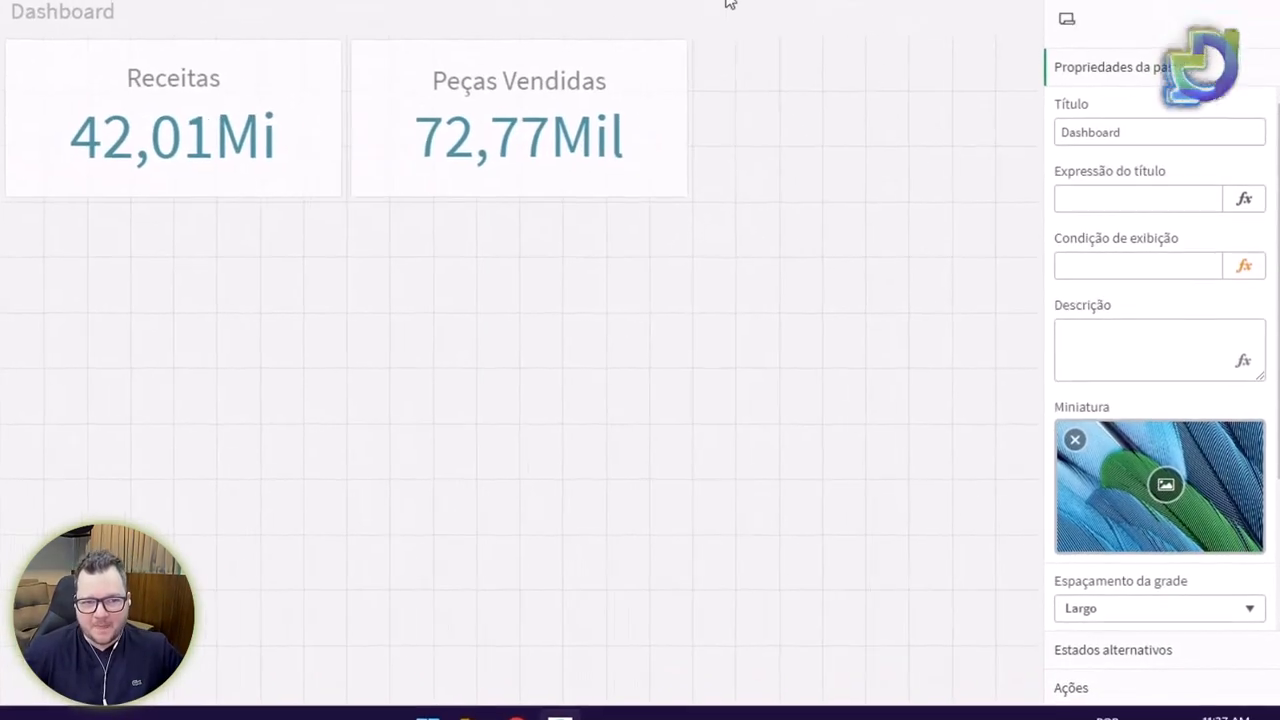
{"action": "left_click", "coordinate": [280, 215]}
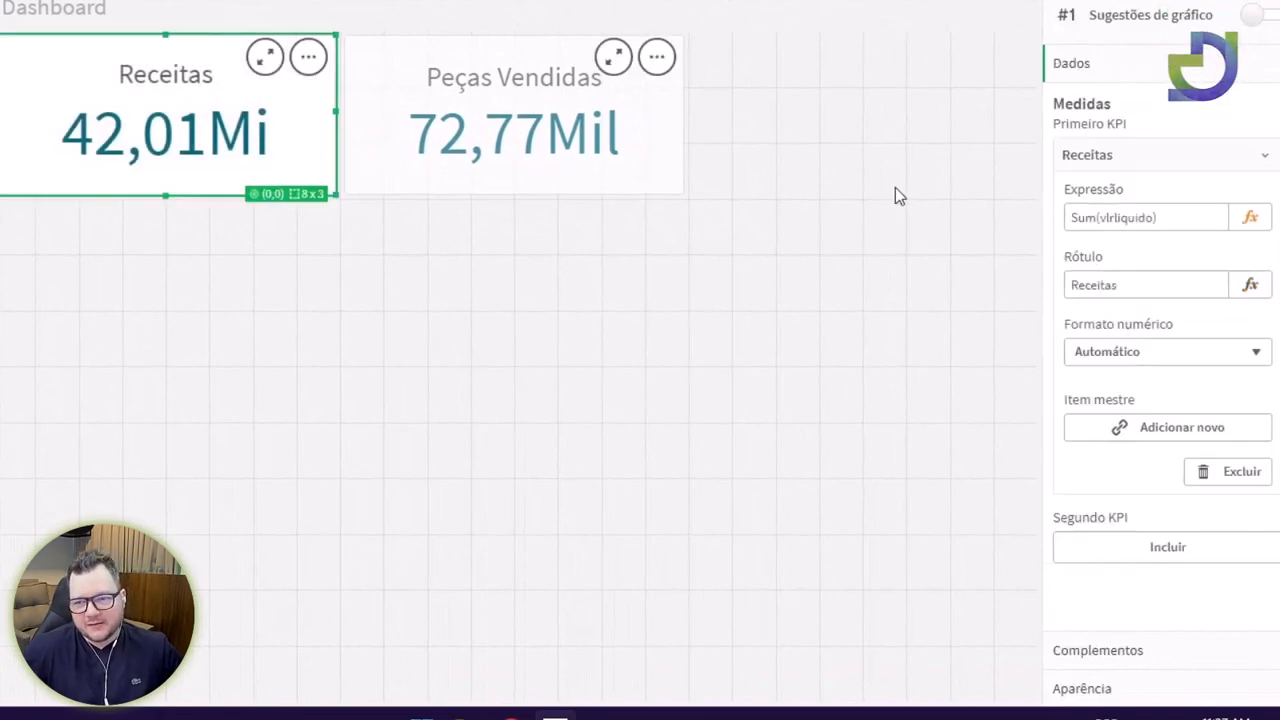
{"action": "left_click", "coordinate": [1194, 355]}
{"action": "left_click", "coordinate": [1107, 416]}
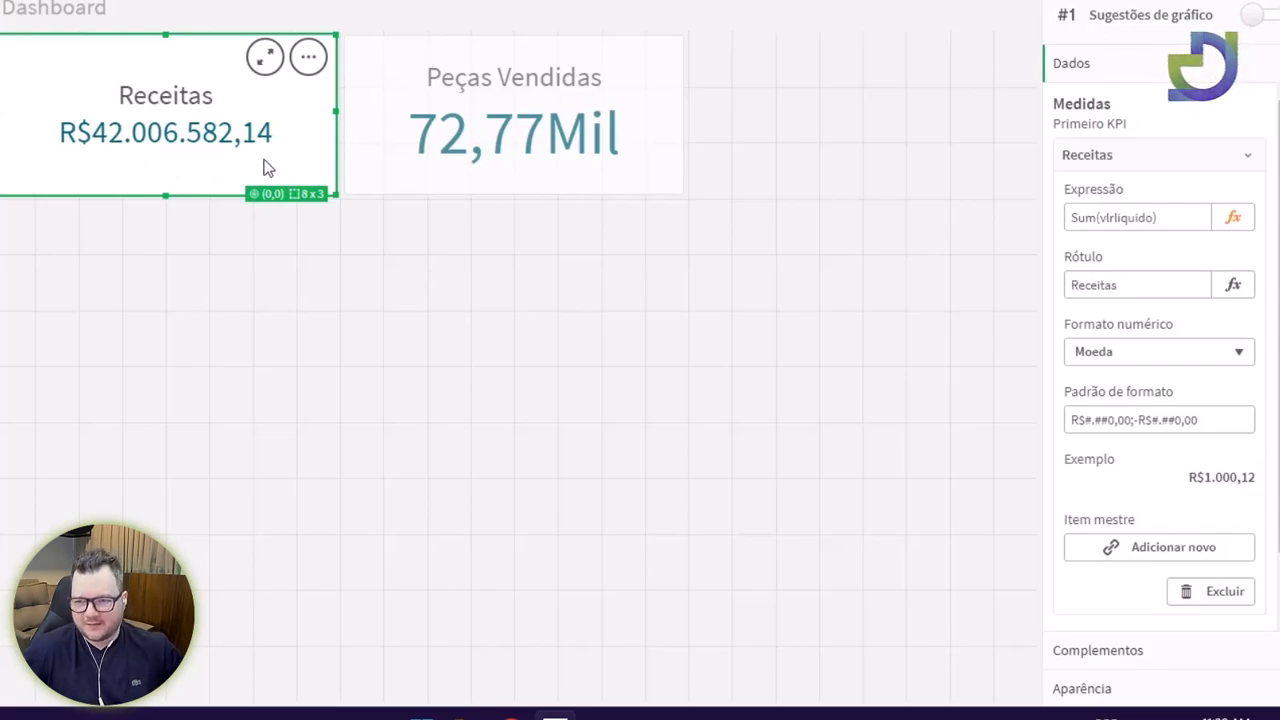
{"action": "left_click", "coordinate": [1114, 420]}
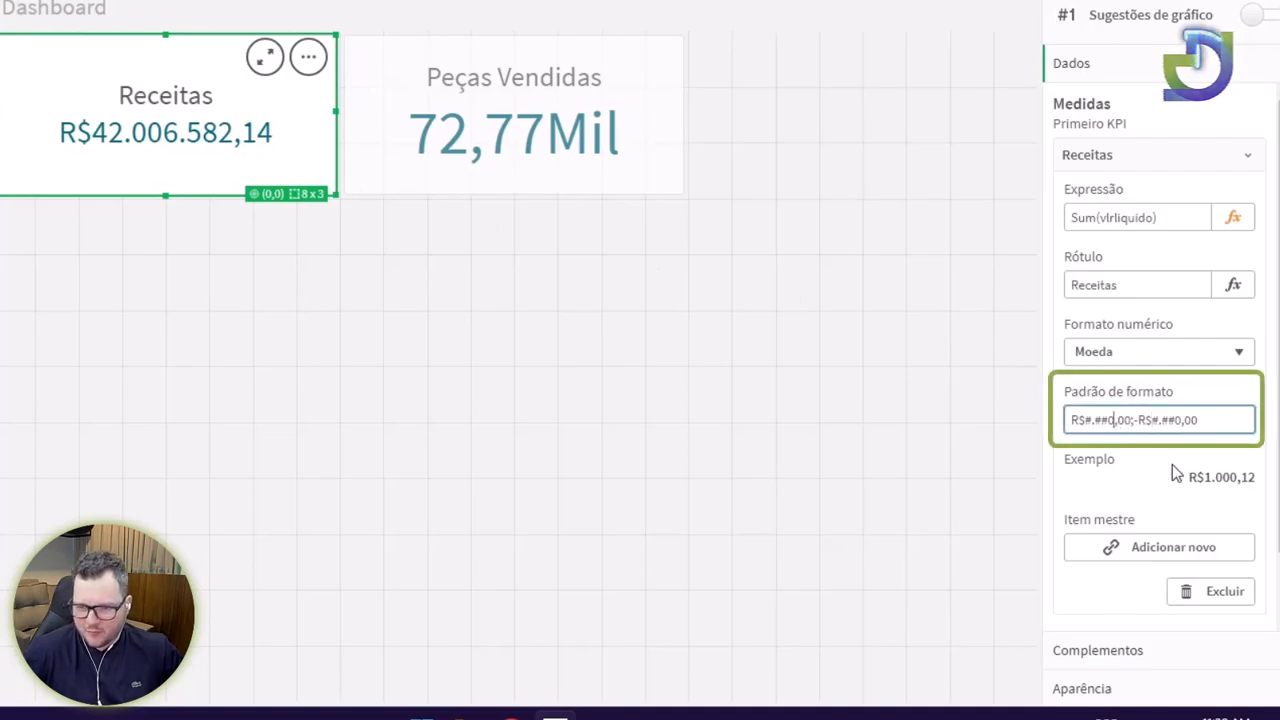
{"action": "key", "text": "Delete"}
{"action": "key", "text": "Delete"}
{"action": "key", "text": "Delete"}
{"action": "key", "text": "Right"}
{"action": "key", "text": "Right"}
{"action": "key", "text": "Right"}
{"action": "key", "text": "Right"}
{"action": "key", "text": "Right"}
{"action": "key", "text": "Right"}
{"action": "key", "text": "Right"}
{"action": "key", "text": "Right"}
{"action": "key", "text": "Right"}
{"action": "key", "text": "Delete"}
{"action": "key", "text": "Delete"}
{"action": "key", "text": "Delete"}
{"action": "key", "text": "Return"}
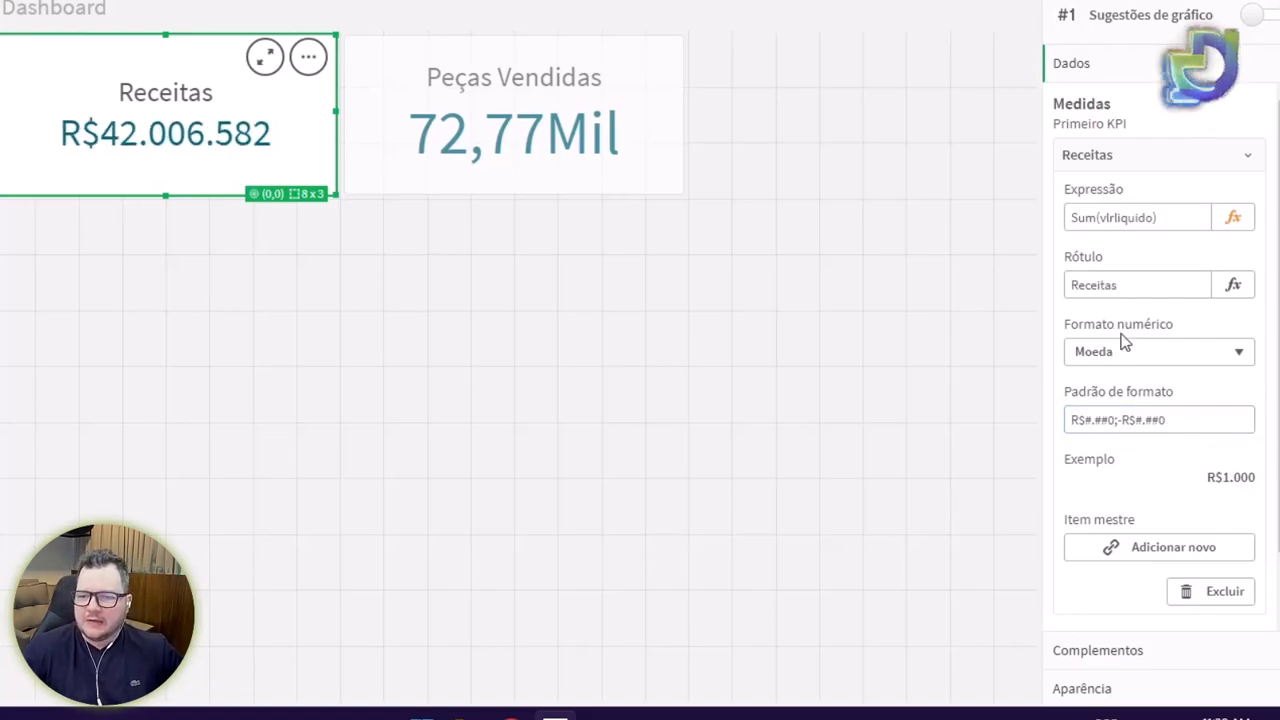
{"action": "left_click", "coordinate": [1143, 356]}
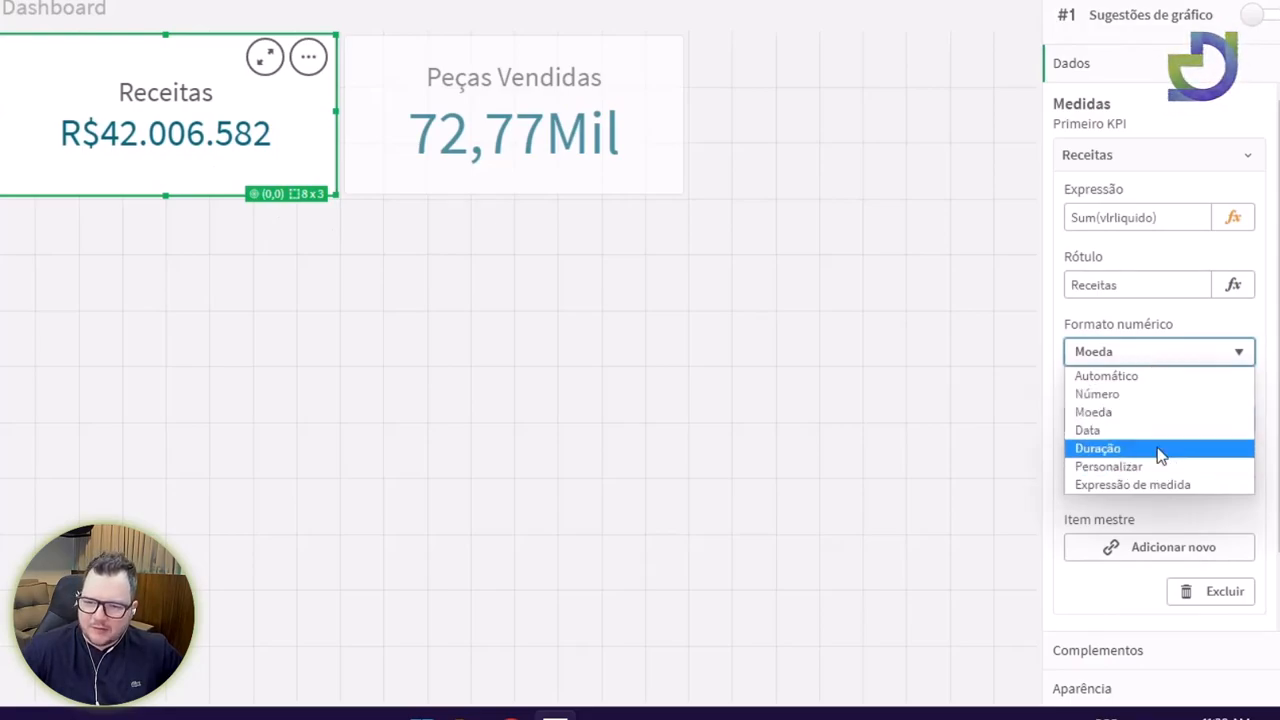
{"action": "left_click", "coordinate": [1140, 376]}
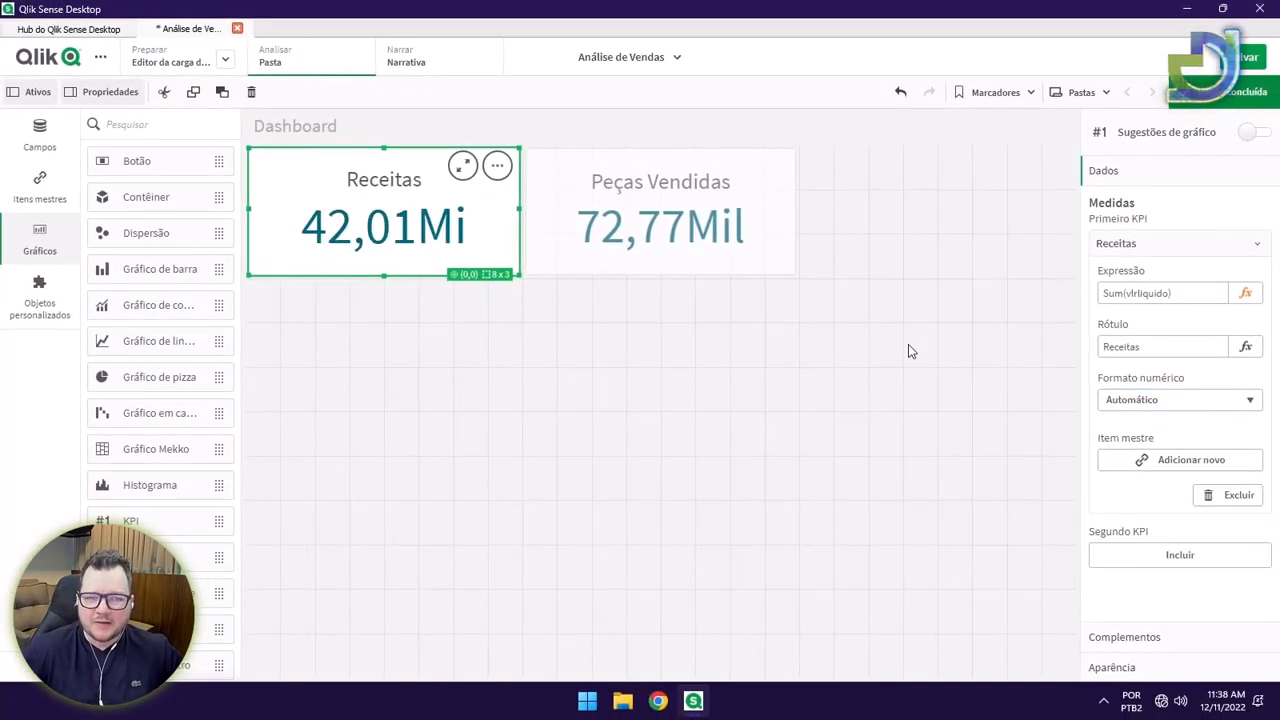
Try adding R$ to the Receitas KPI label, then restore it to plain Receitas.
{"action": "left_click", "coordinate": [562, 338]}
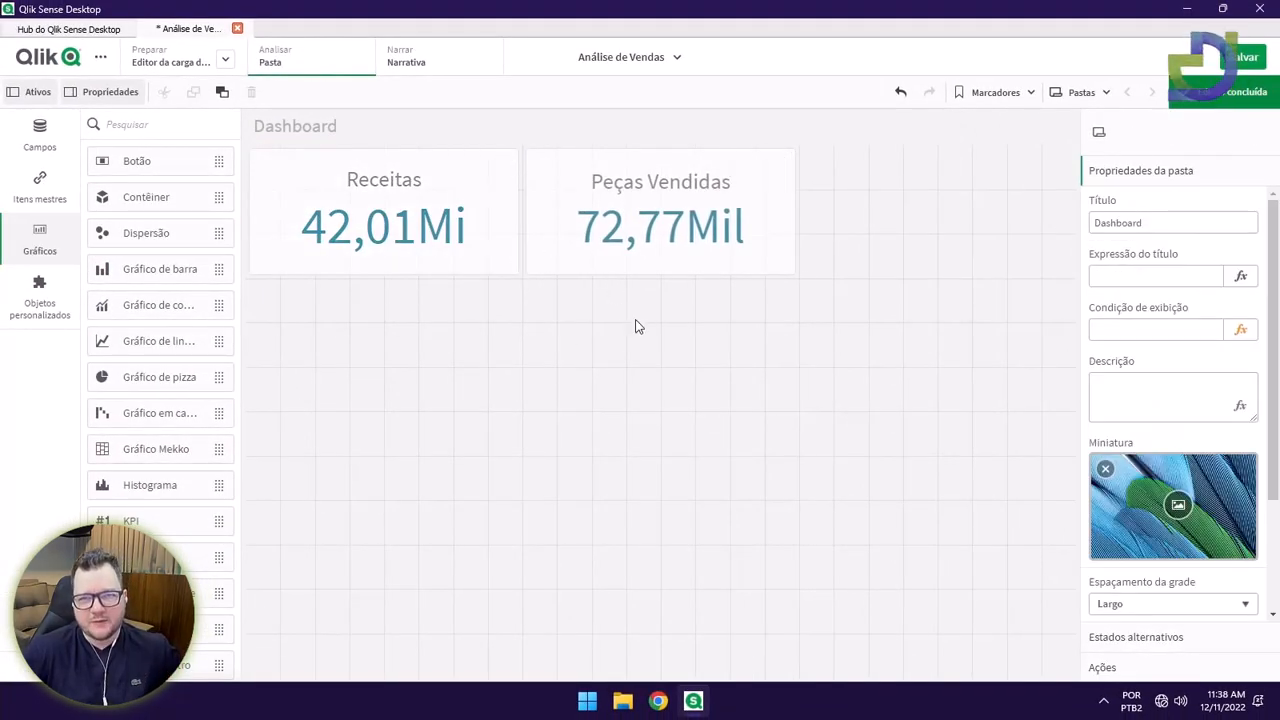
{"action": "left_click", "coordinate": [514, 258]}
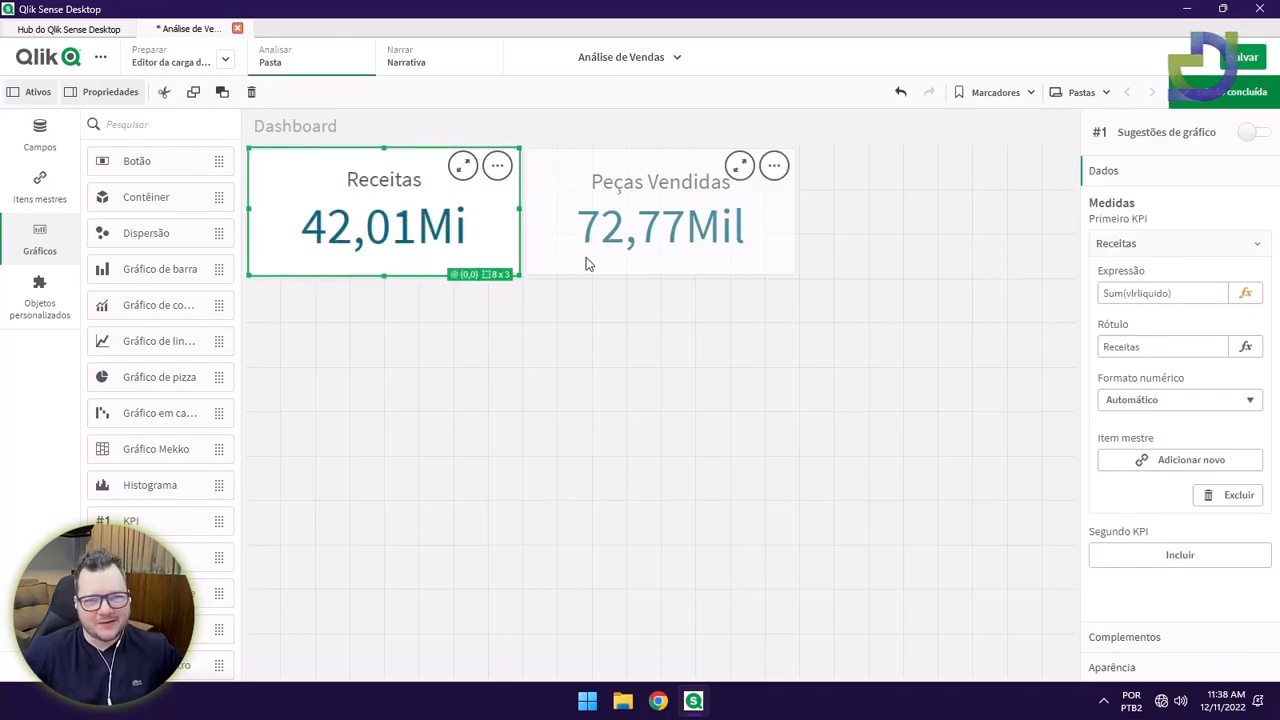
{"action": "left_click", "coordinate": [562, 306]}
{"action": "left_click", "coordinate": [545, 253]}
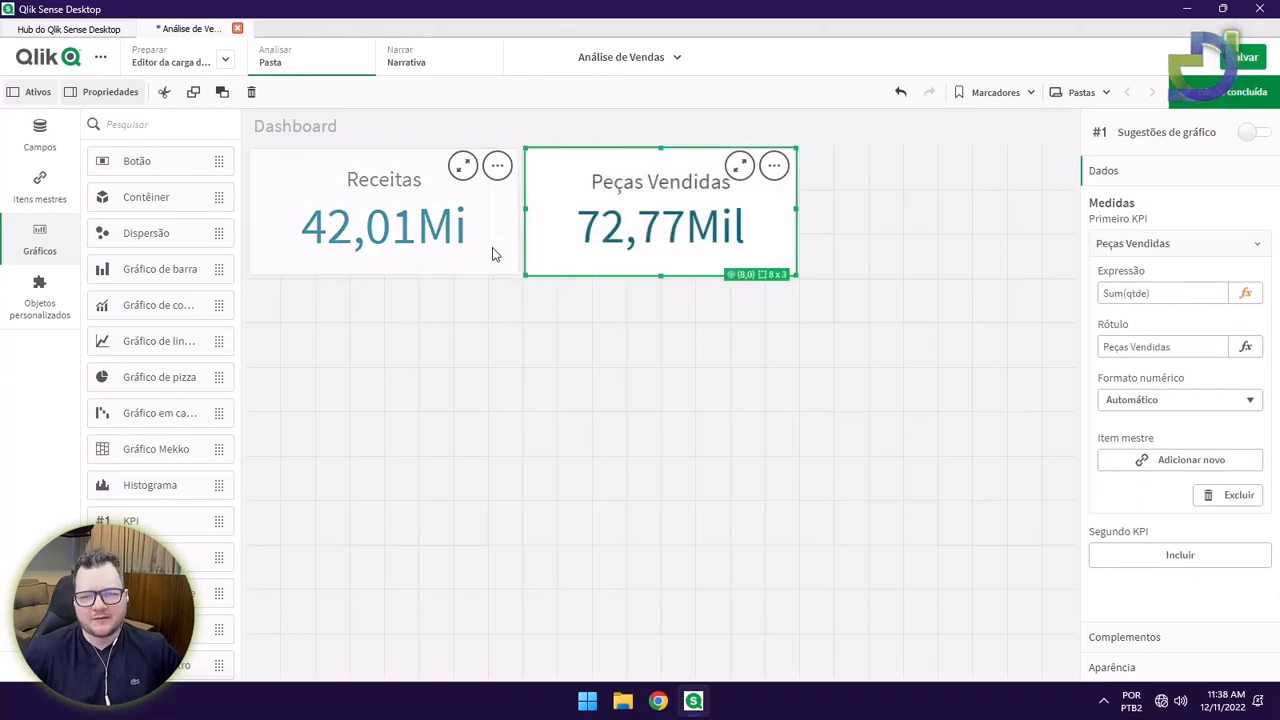
{"action": "left_click", "coordinate": [494, 255]}
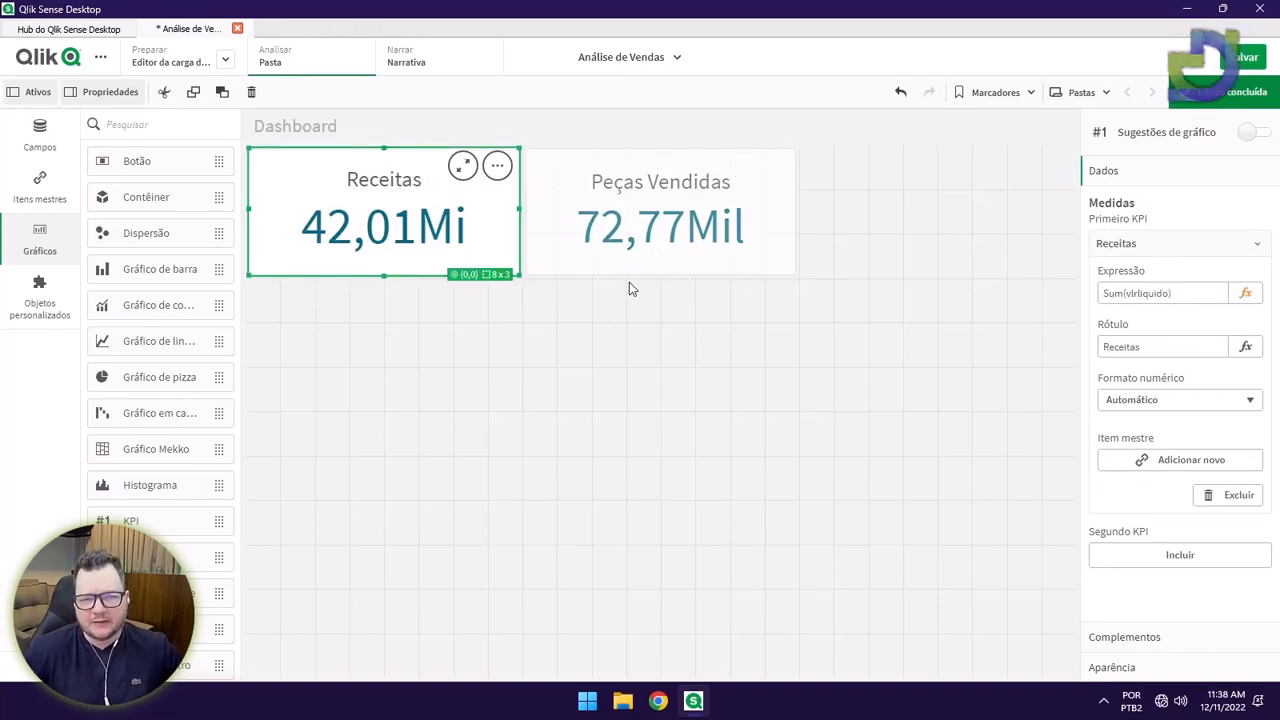
{"action": "left_click", "coordinate": [1162, 349]}
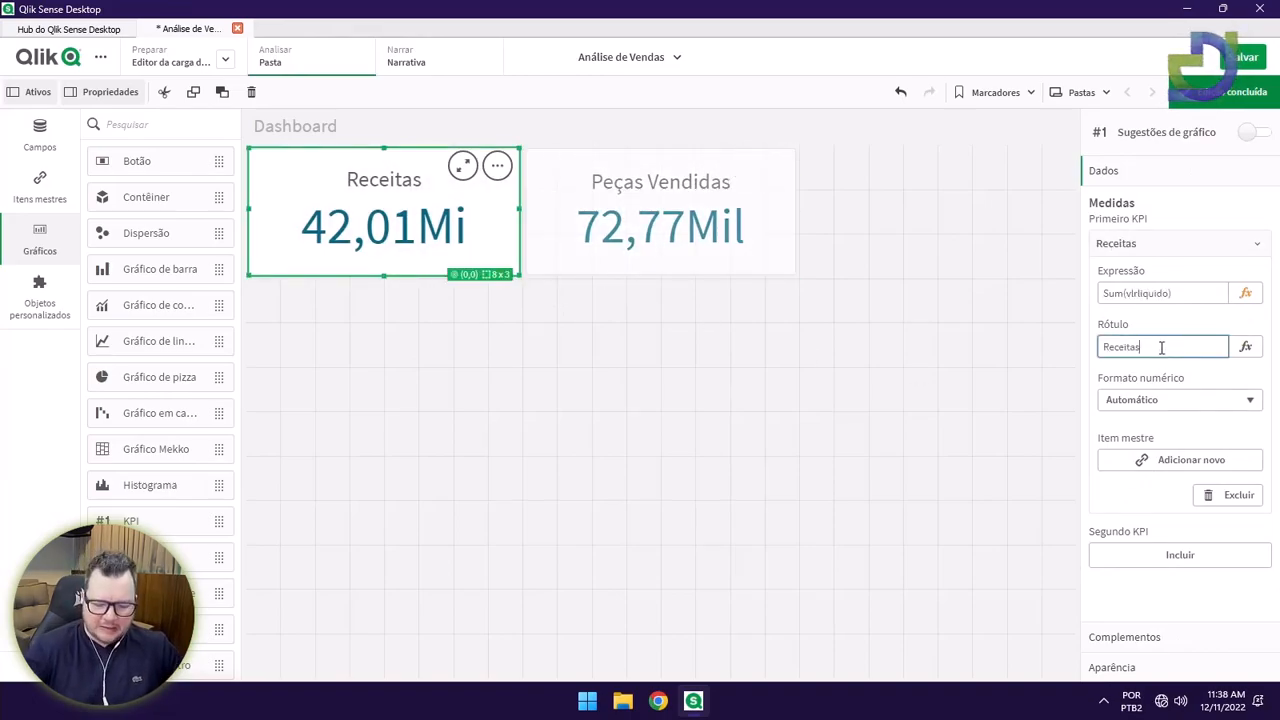
{"action": "type", "text": "R$"}
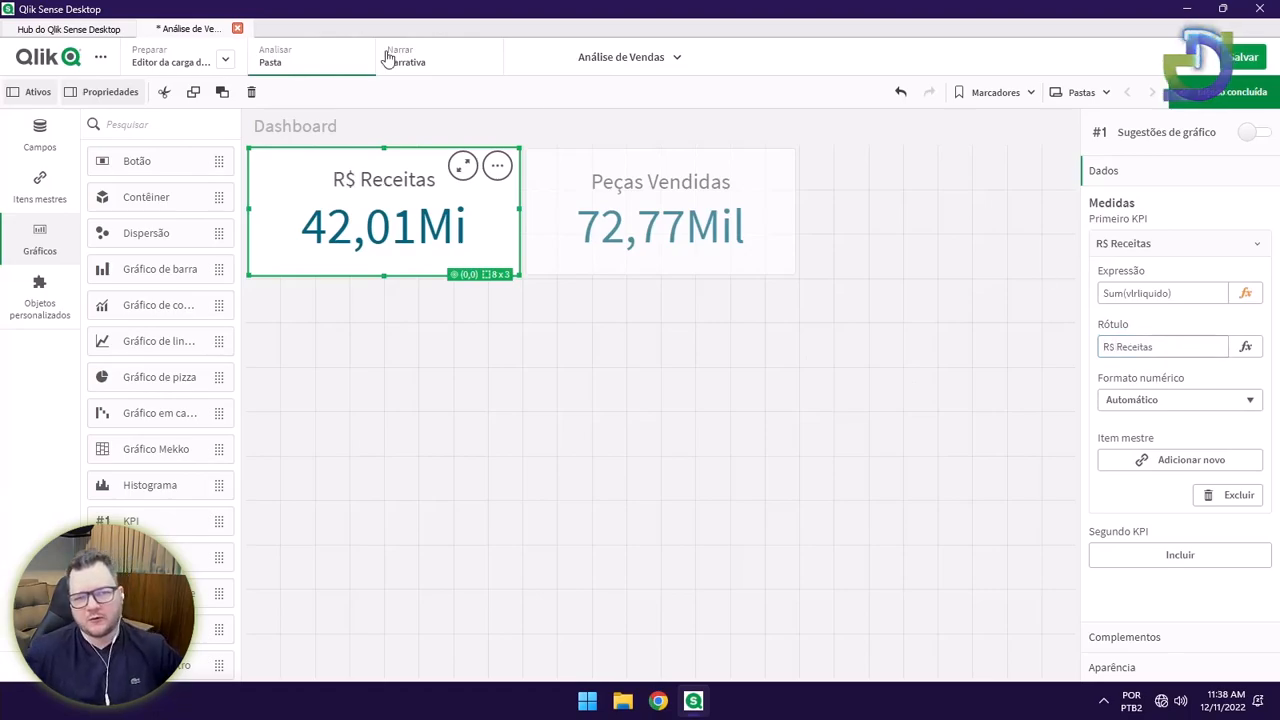
{"action": "left_click_drag", "start_coordinate": [1117, 347], "coordinate": [1102, 347]}
{"action": "key", "text": "ctrl+x"}
{"action": "key", "text": "End"}
{"action": "key", "text": "ctrl+v"}
{"action": "key", "text": "Return"}
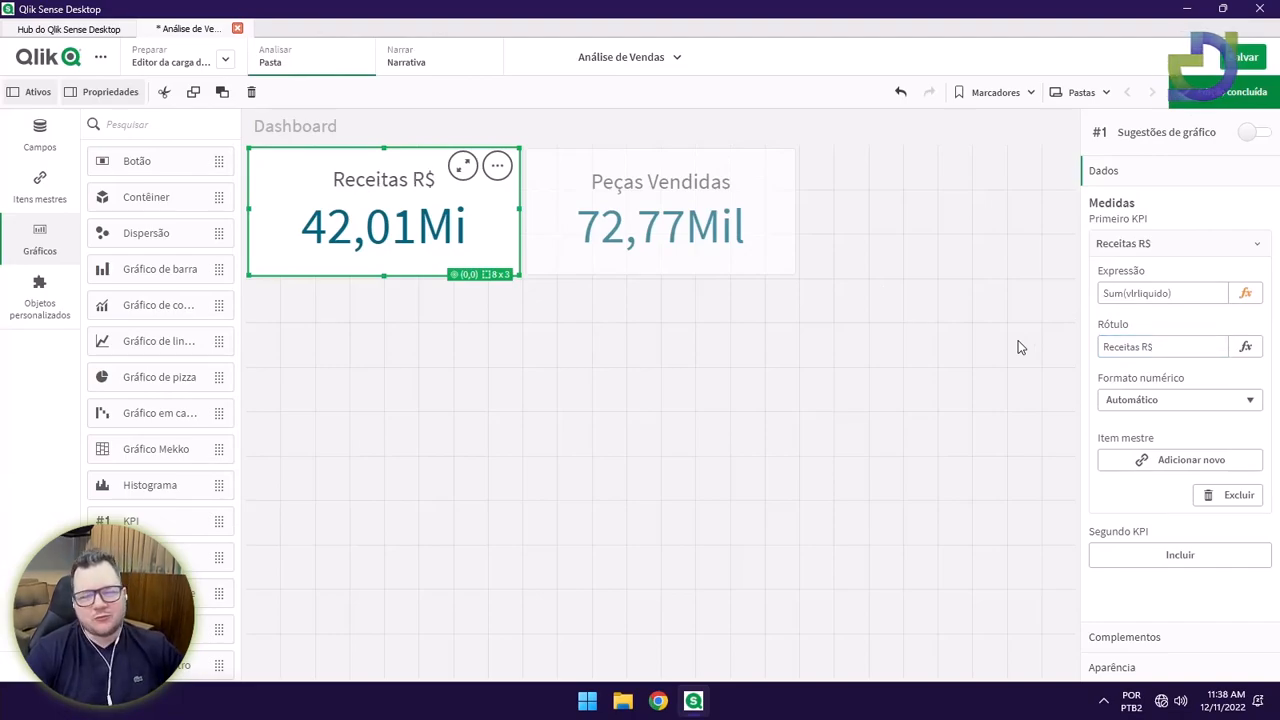
{"action": "left_click_drag", "start_coordinate": [1134, 347], "coordinate": [1164, 348]}
{"action": "key", "text": "BackSpace"}
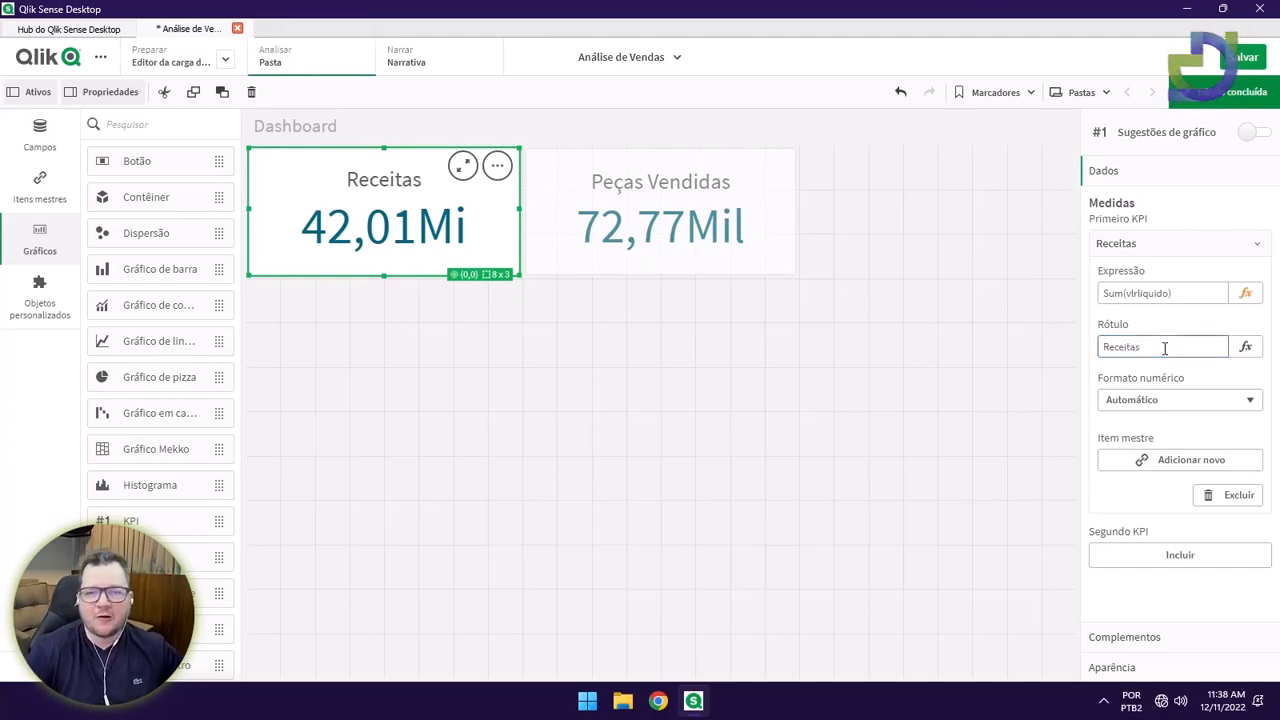
Rename the Peças Vendidas KPI to Peças and save the app.
{"action": "left_click", "coordinate": [738, 194]}
{"action": "left_click_drag", "start_coordinate": [1127, 340], "coordinate": [1171, 346]}
{"action": "key", "text": "BackSpace"}
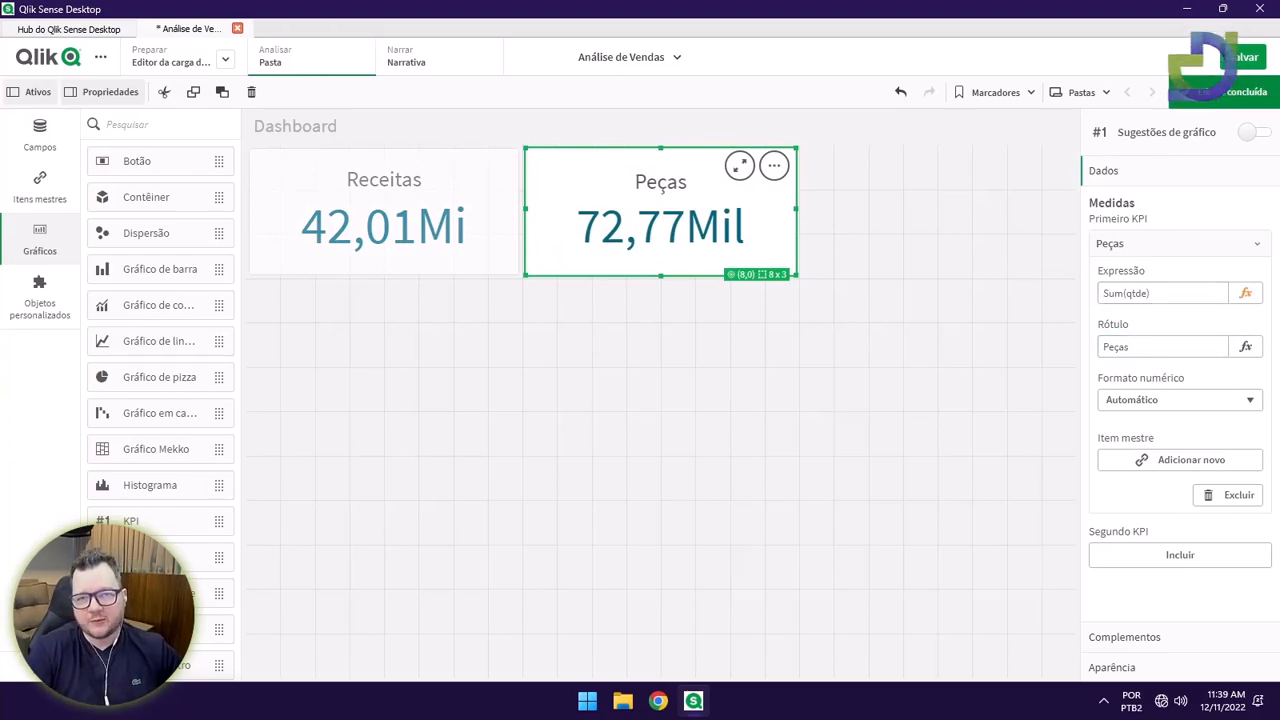
{"action": "left_click", "coordinate": [437, 303]}
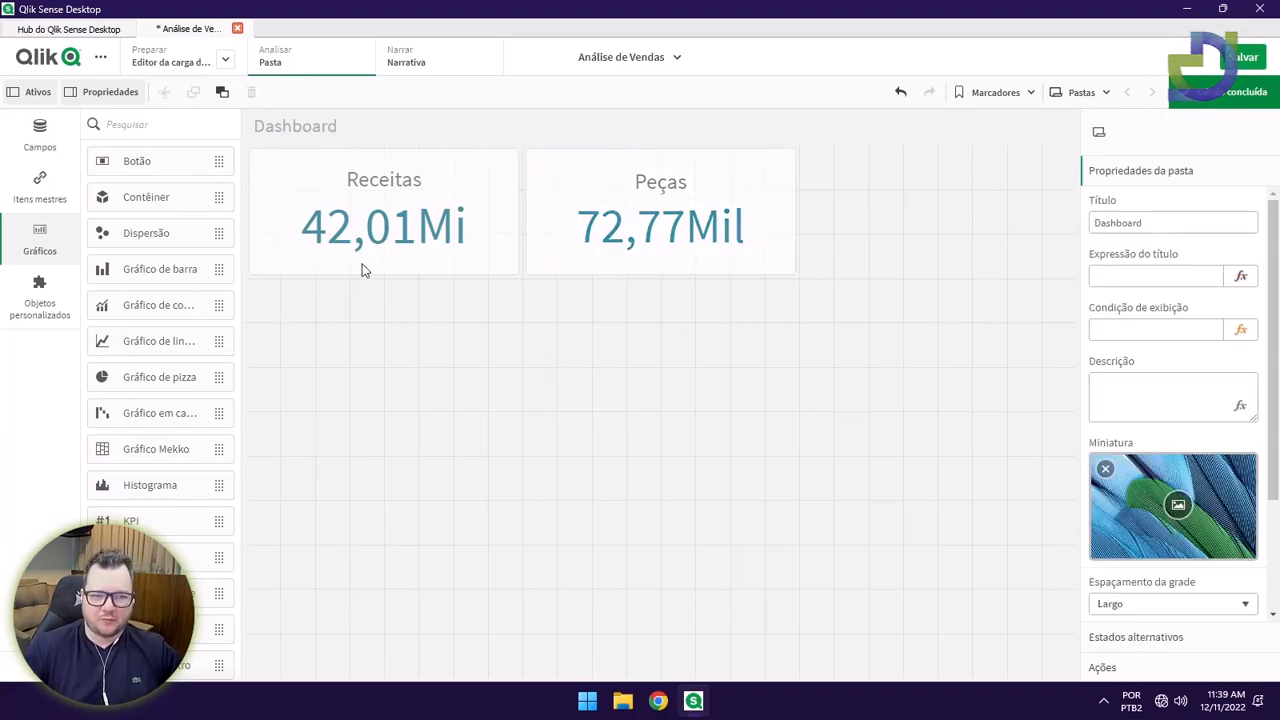
{"action": "left_click", "coordinate": [1245, 57]}
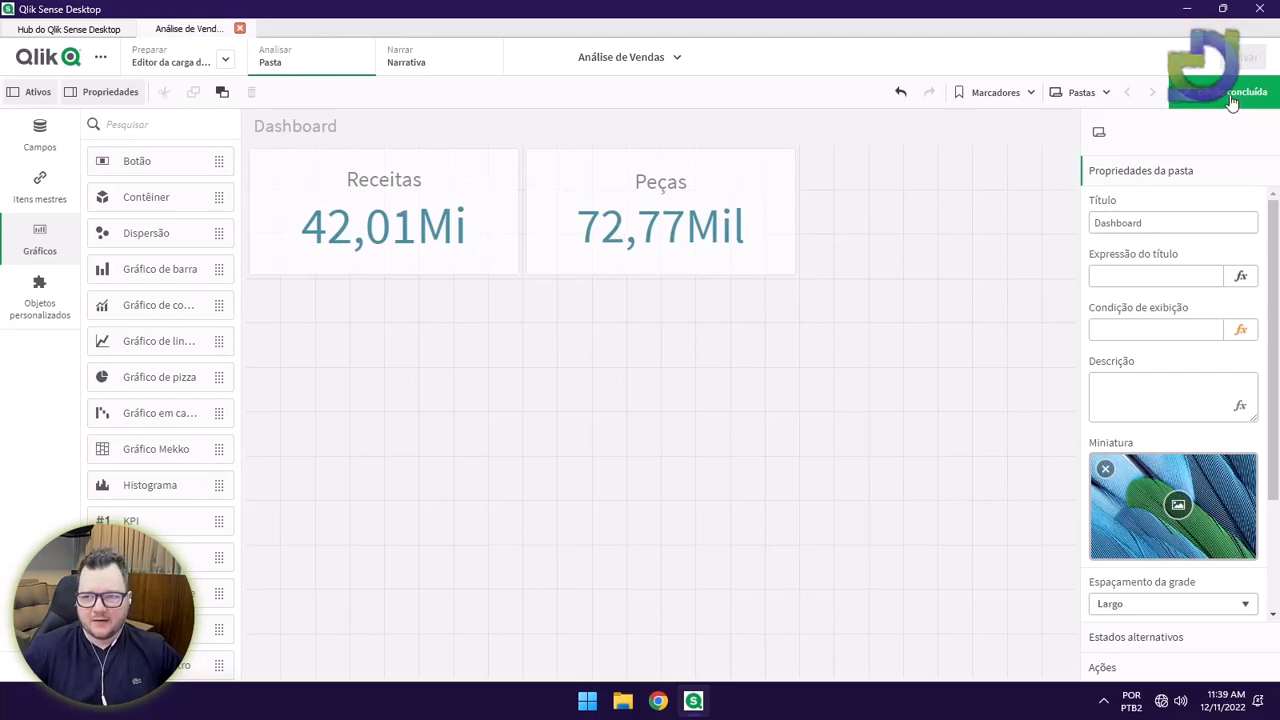
Copy the Receitas KPI, paste it on the empty grid, and resize it to 8x3 cells.
{"action": "left_click", "coordinate": [500, 246]}
{"action": "right_click", "coordinate": [500, 246]}
{"action": "left_click", "coordinate": [544, 254]}
{"action": "right_click", "coordinate": [908, 217]}
{"action": "left_click", "coordinate": [916, 217]}
{"action": "left_click_drag", "start_coordinate": [945, 408], "coordinate": [951, 277]}
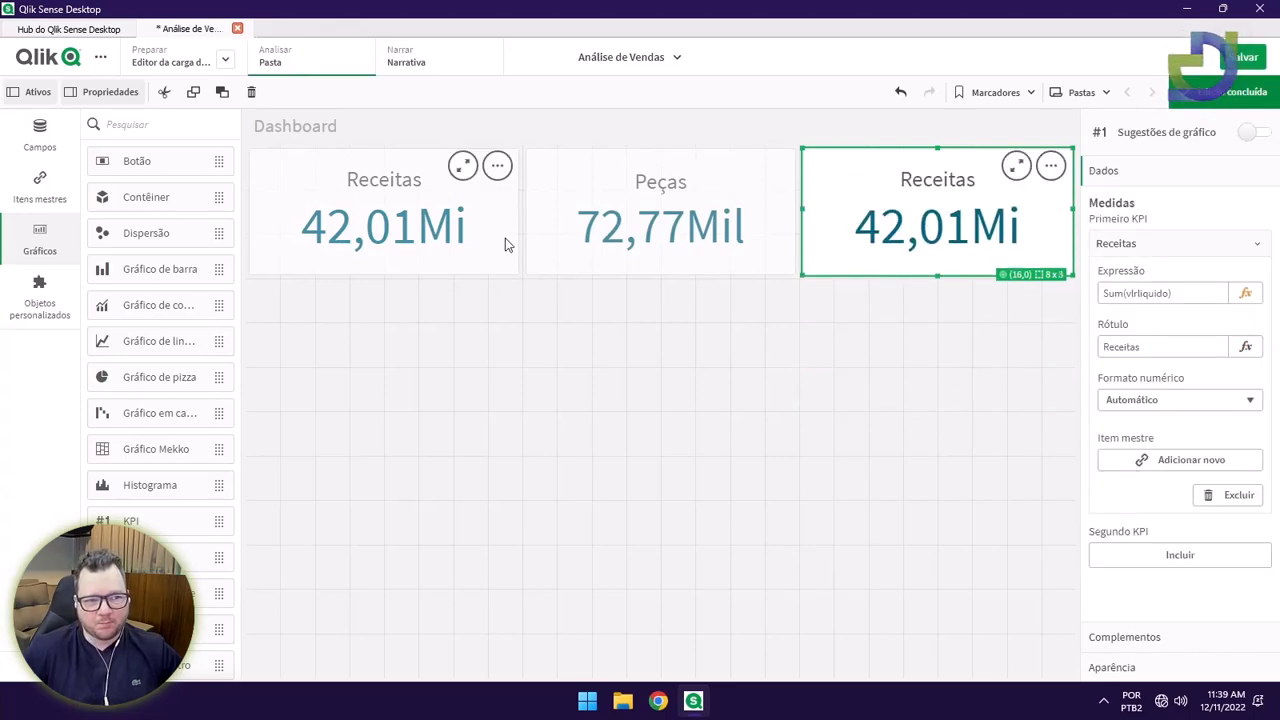
Add Sum(vlrmargem) as the copied KPI's second measure.
{"action": "left_click", "coordinate": [38, 148]}
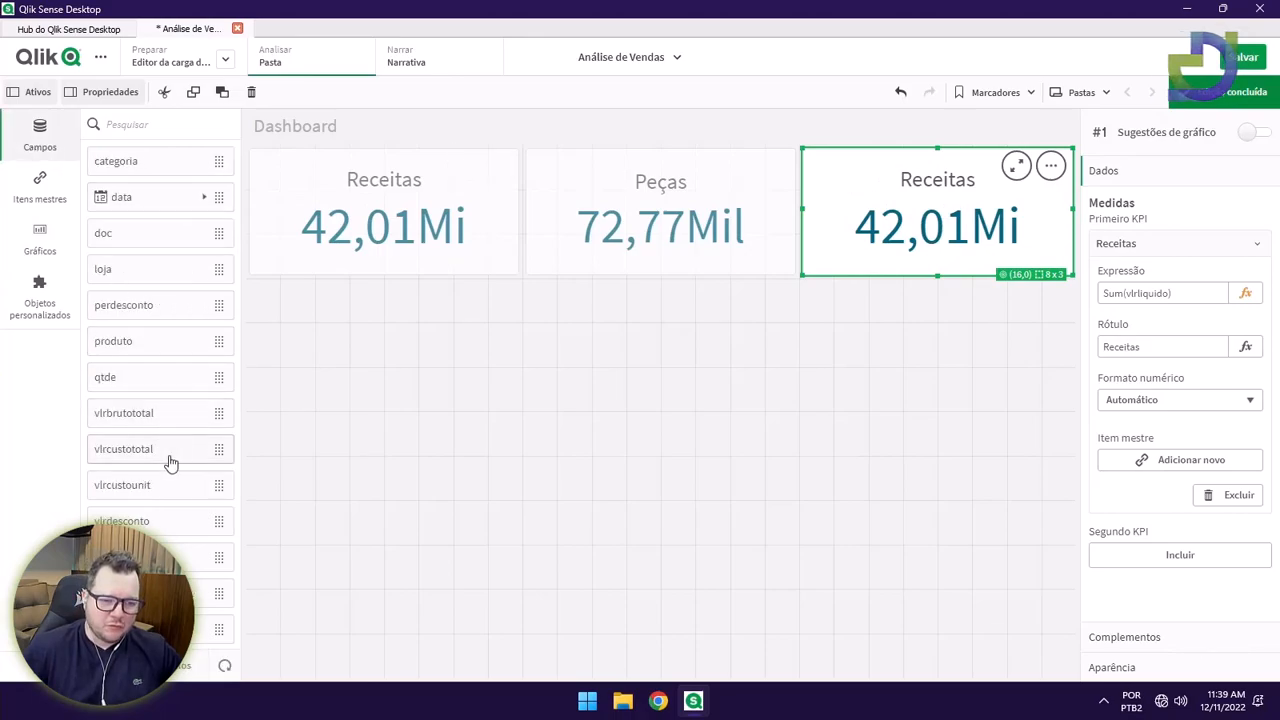
{"action": "left_click_drag", "start_coordinate": [200, 593], "coordinate": [941, 218]}
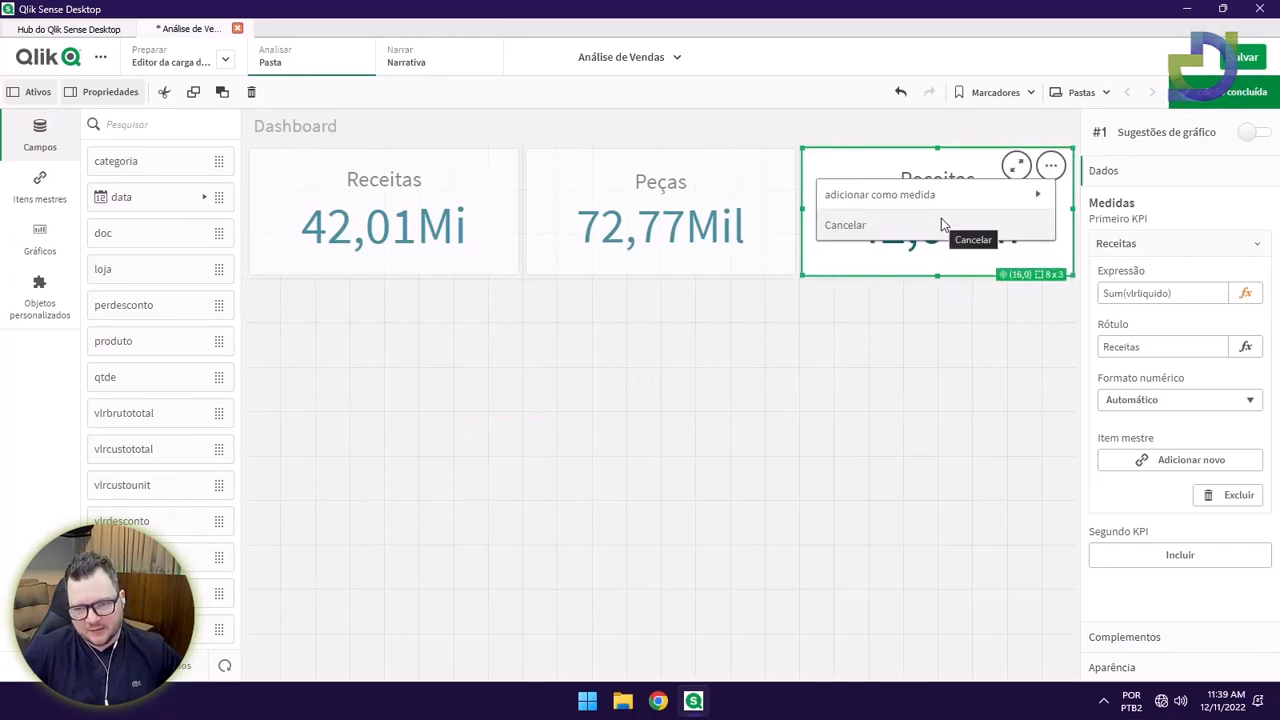
{"action": "left_click", "coordinate": [881, 196]}
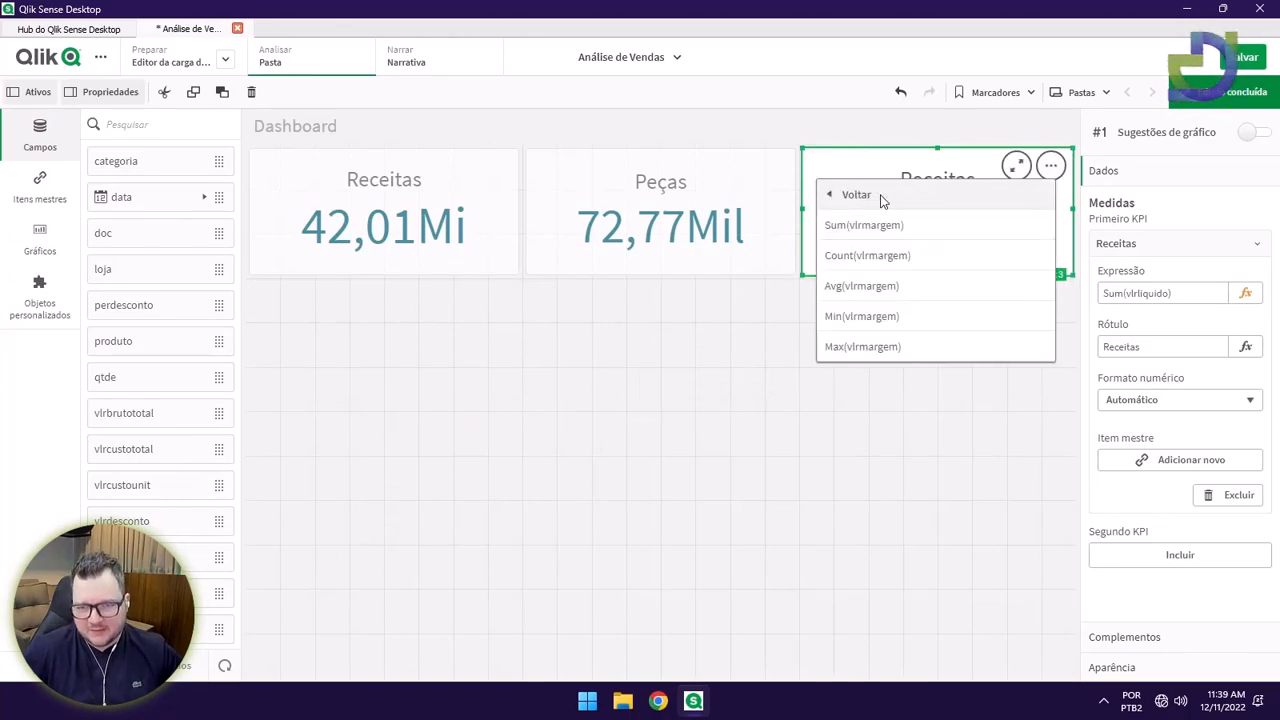
{"action": "left_click", "coordinate": [873, 226]}
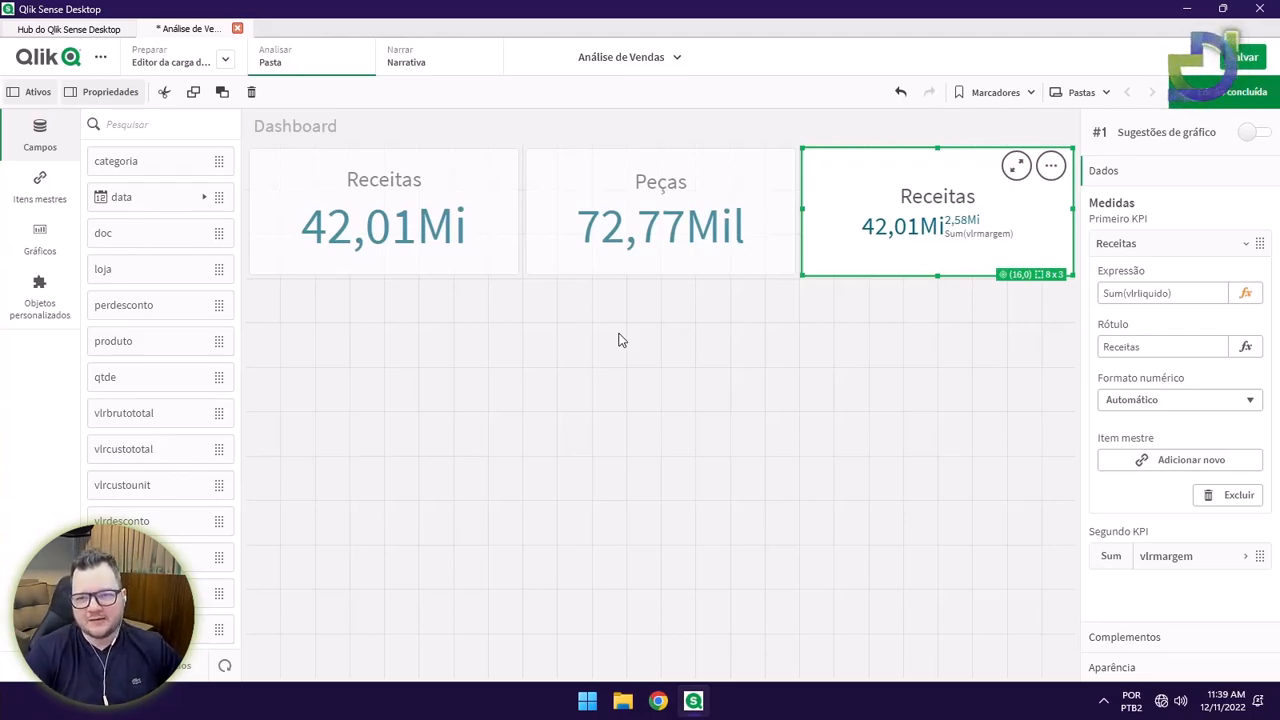
Try dropping qtde onto the KPI, dismiss the Ação inválida warning, and show the chart list.
{"action": "left_click_drag", "start_coordinate": [143, 376], "coordinate": [937, 229]}
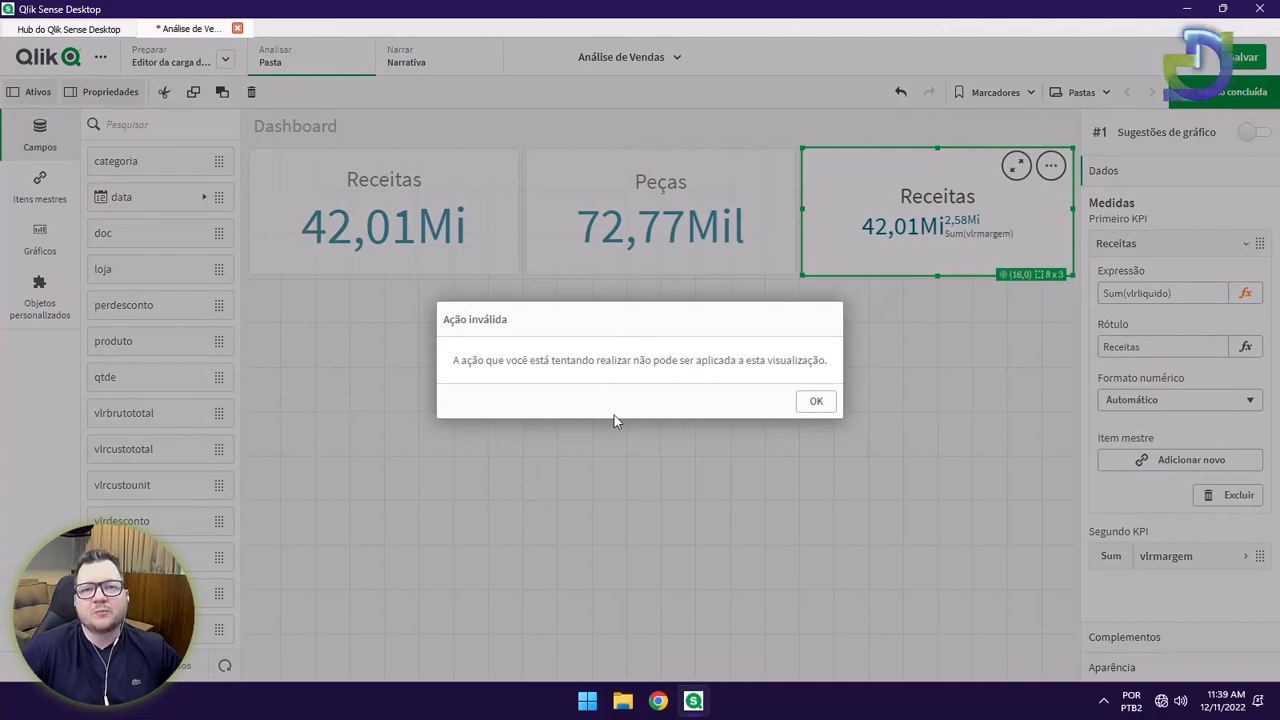
{"action": "left_click", "coordinate": [812, 402]}
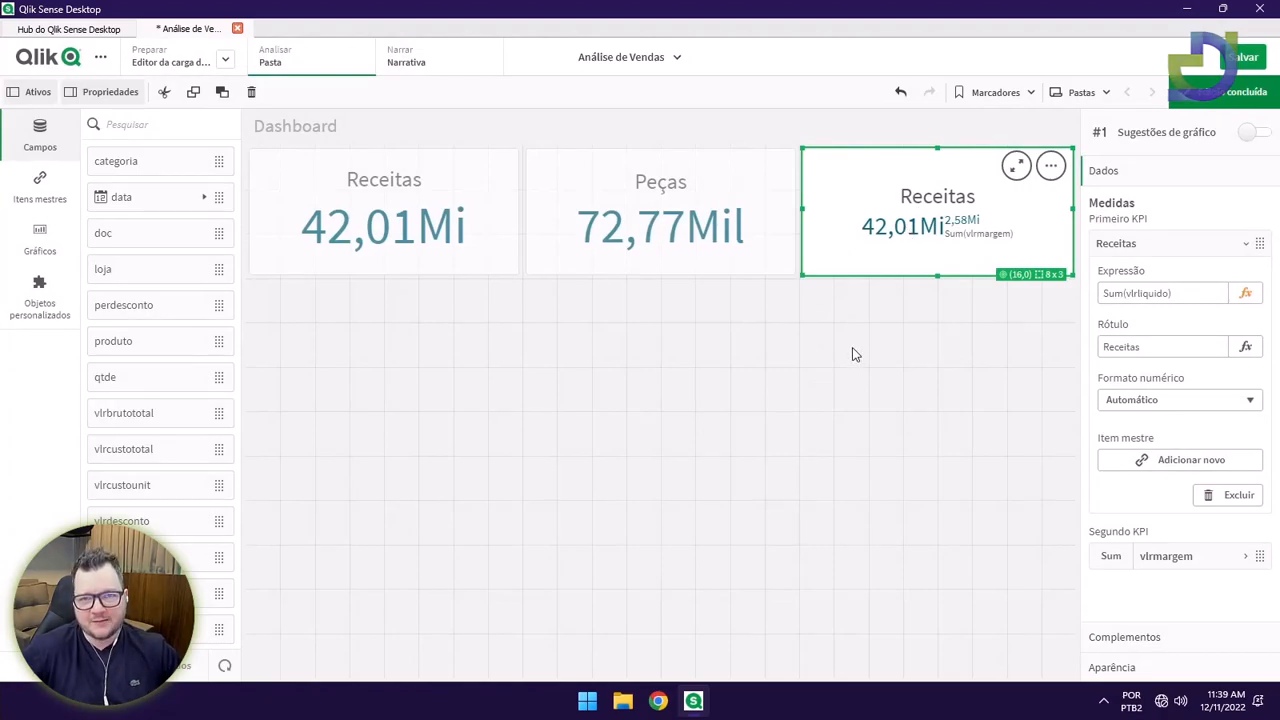
{"action": "left_click", "coordinate": [774, 374]}
{"action": "left_click", "coordinate": [40, 234]}
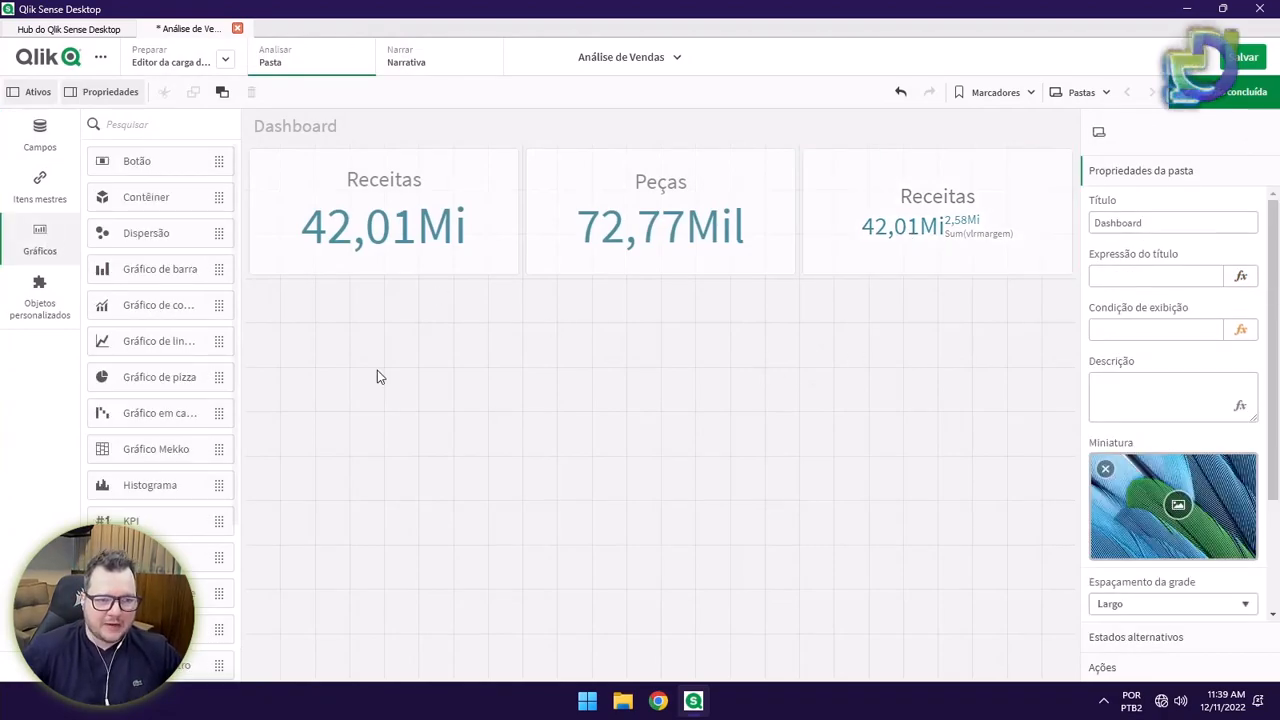
{"action": "left_click_drag", "start_coordinate": [150, 272], "coordinate": [485, 458]}
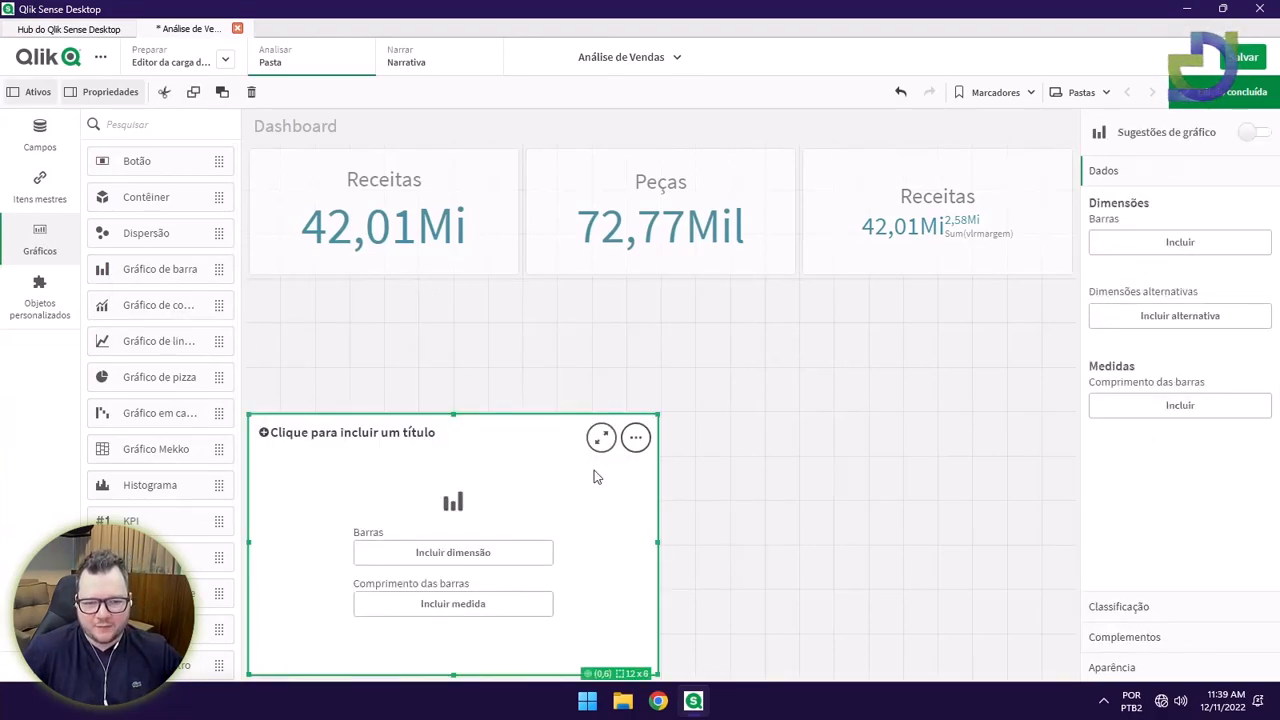
{"action": "left_click", "coordinate": [499, 552]}
{"action": "scroll", "coordinate": [690, 600], "scroll_direction": "down", "scroll_amount": 8}
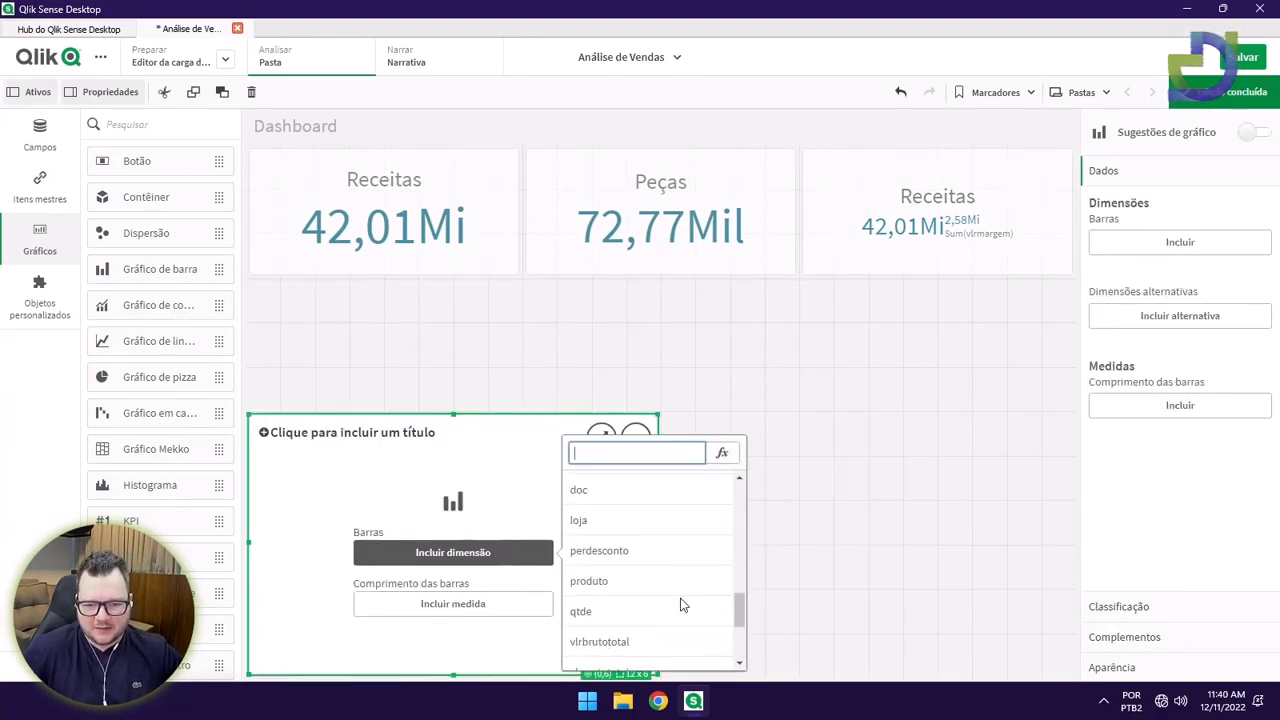
{"action": "scroll", "coordinate": [684, 599], "scroll_direction": "up", "scroll_amount": 8}
{"action": "left_click", "coordinate": [640, 519]}
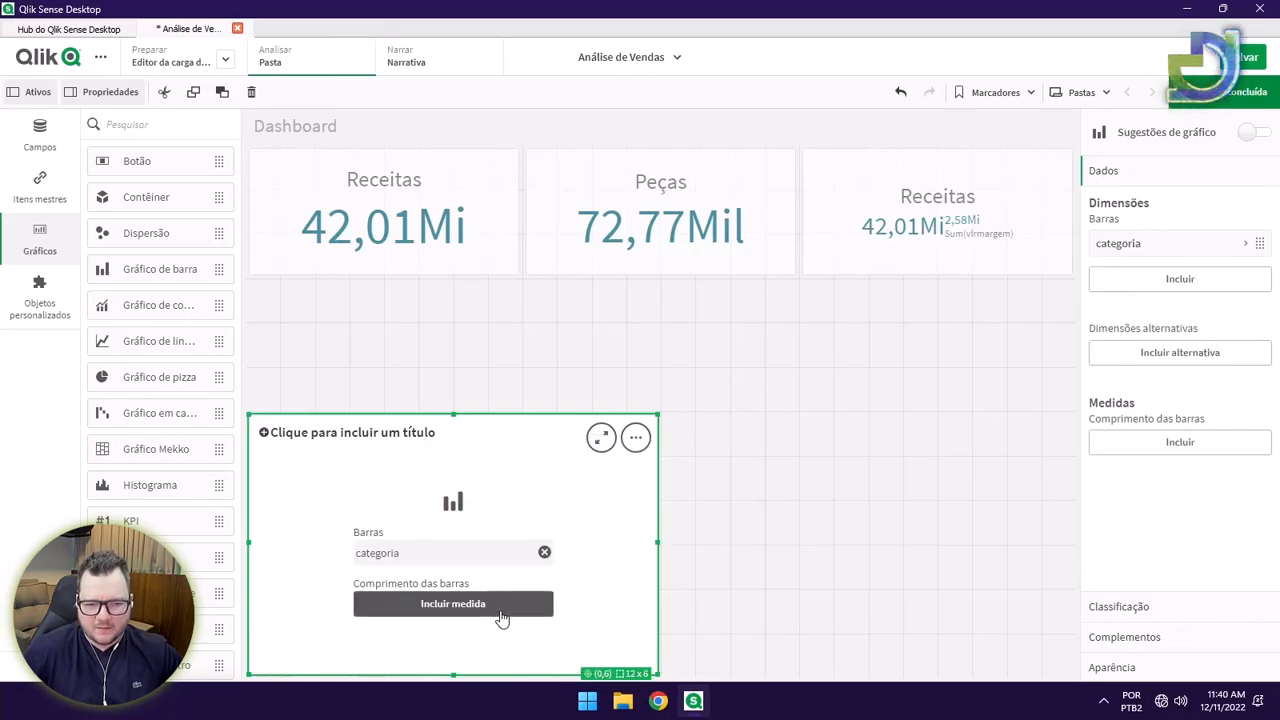
{"action": "left_click", "coordinate": [502, 617]}
{"action": "scroll", "coordinate": [662, 620], "scroll_direction": "down", "scroll_amount": 10}
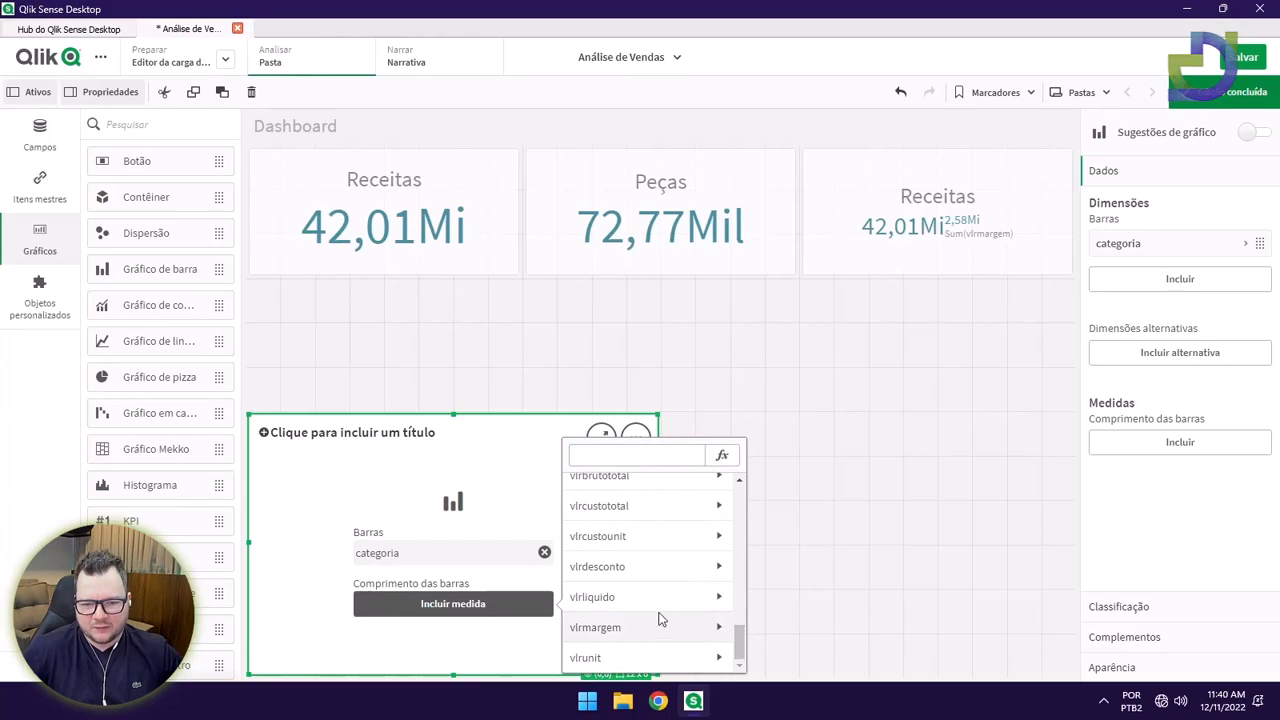
{"action": "left_click", "coordinate": [651, 599]}
{"action": "left_click", "coordinate": [617, 518]}
{"action": "left_click", "coordinate": [672, 433]}
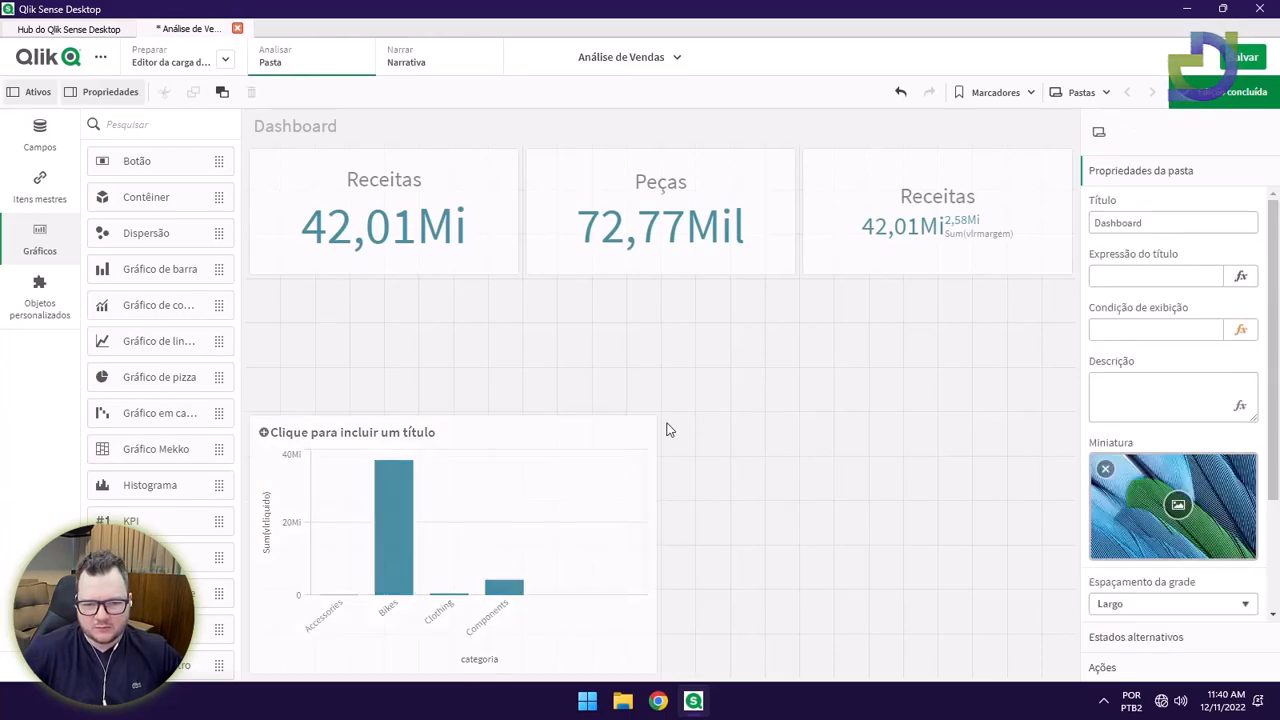
{"action": "left_click_drag", "start_coordinate": [656, 433], "coordinate": [728, 400]}
{"action": "left_click", "coordinate": [728, 397]}
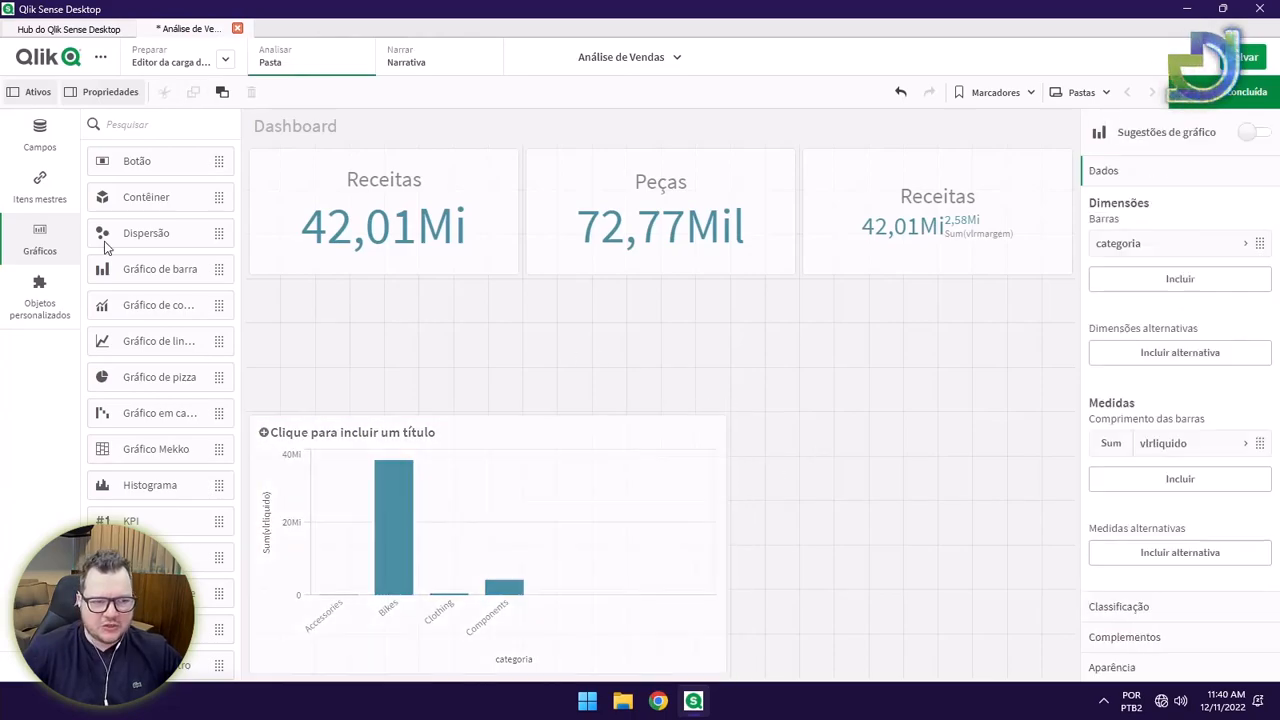
{"action": "left_click", "coordinate": [50, 150]}
{"action": "left_click_drag", "start_coordinate": [142, 283], "coordinate": [481, 549]}
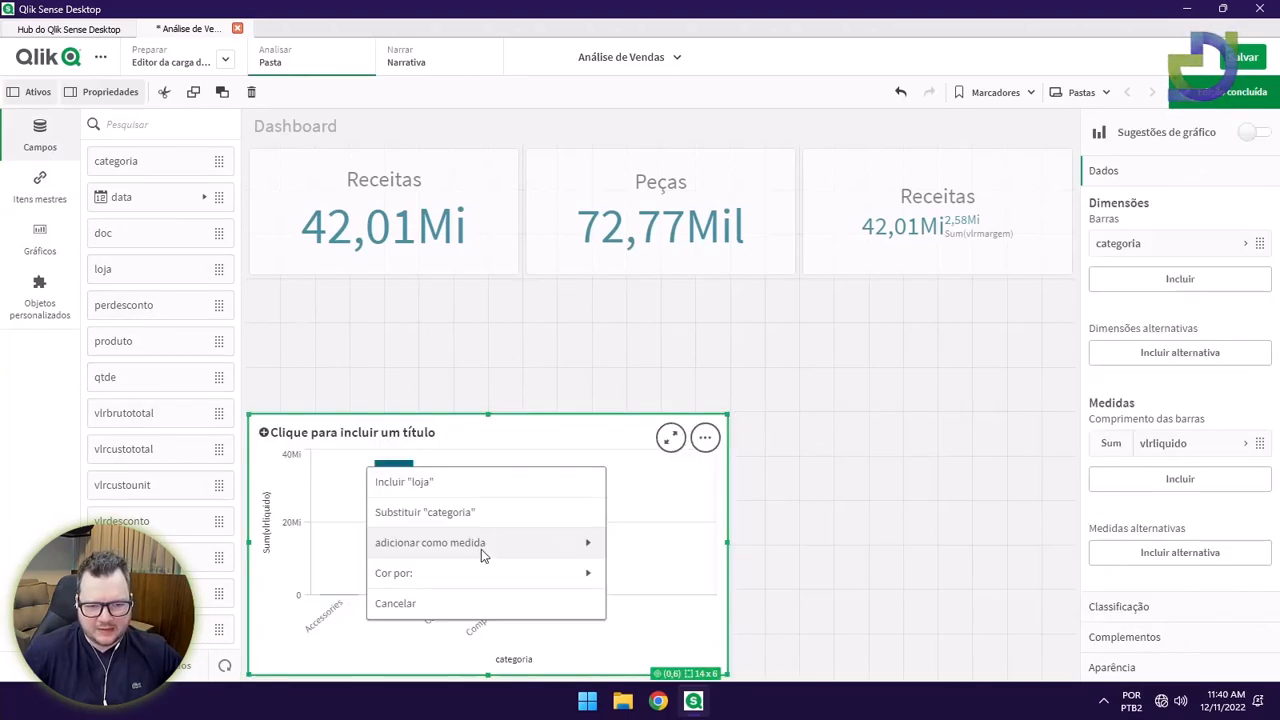
{"action": "left_click", "coordinate": [446, 513]}
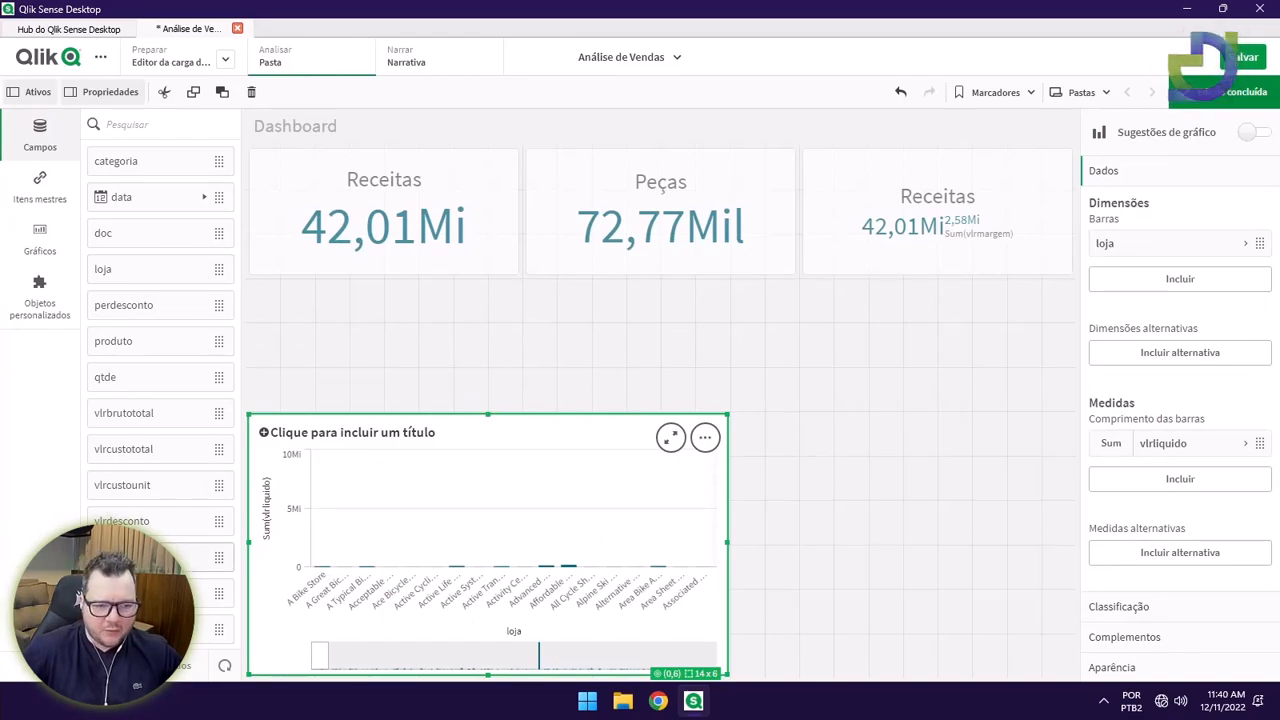
{"action": "left_click_drag", "start_coordinate": [150, 521], "coordinate": [493, 542]}
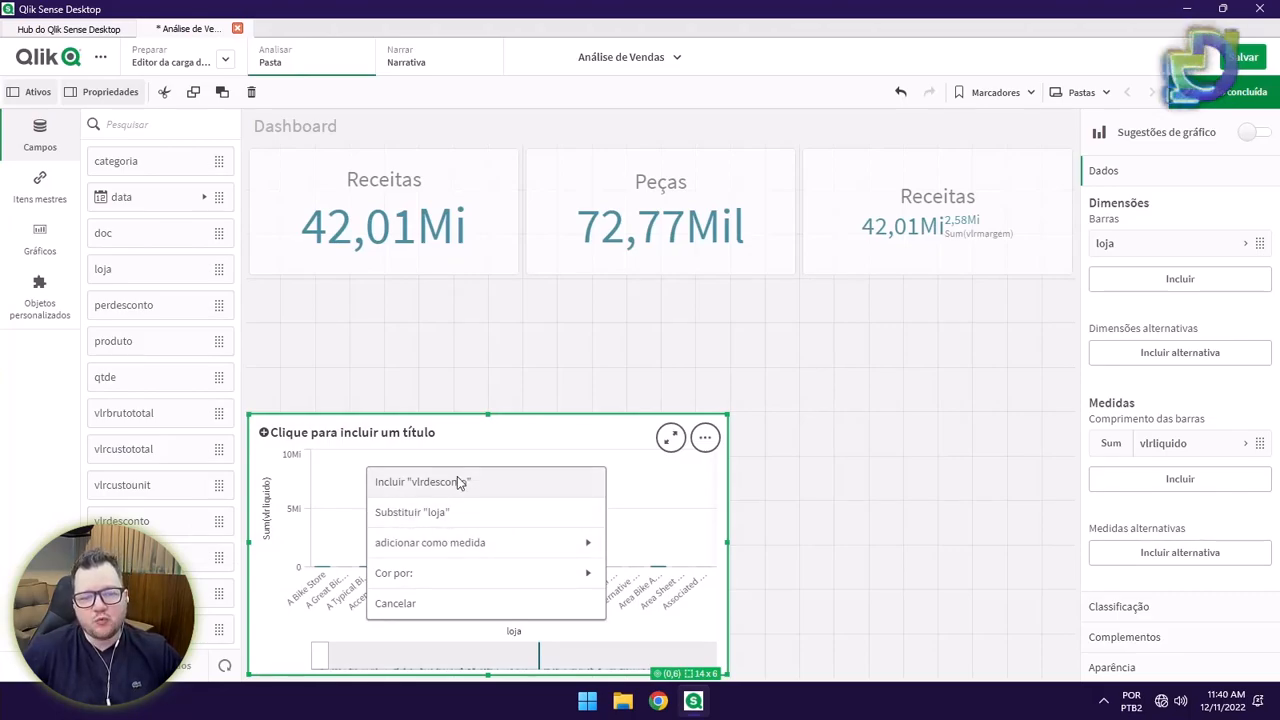
{"action": "left_click", "coordinate": [476, 548]}
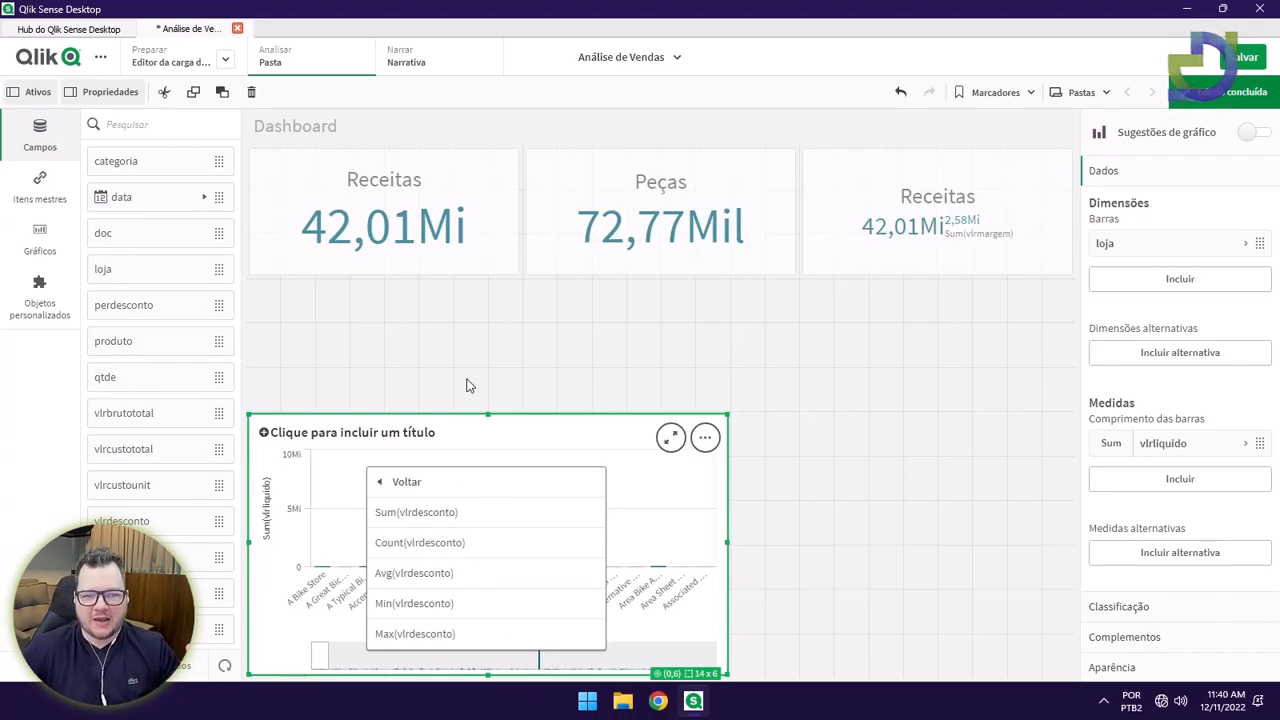
{"action": "left_click", "coordinate": [467, 385]}
{"action": "left_click", "coordinate": [437, 530]}
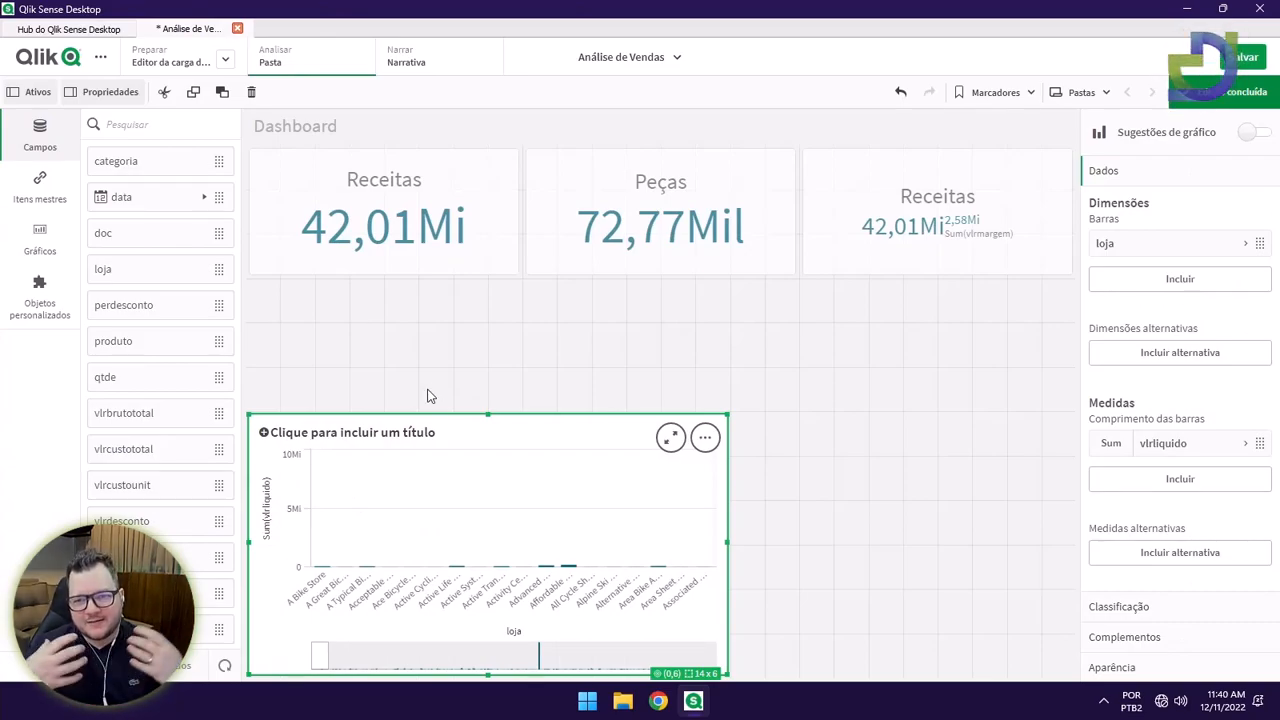
{"action": "right_click", "coordinate": [486, 442]}
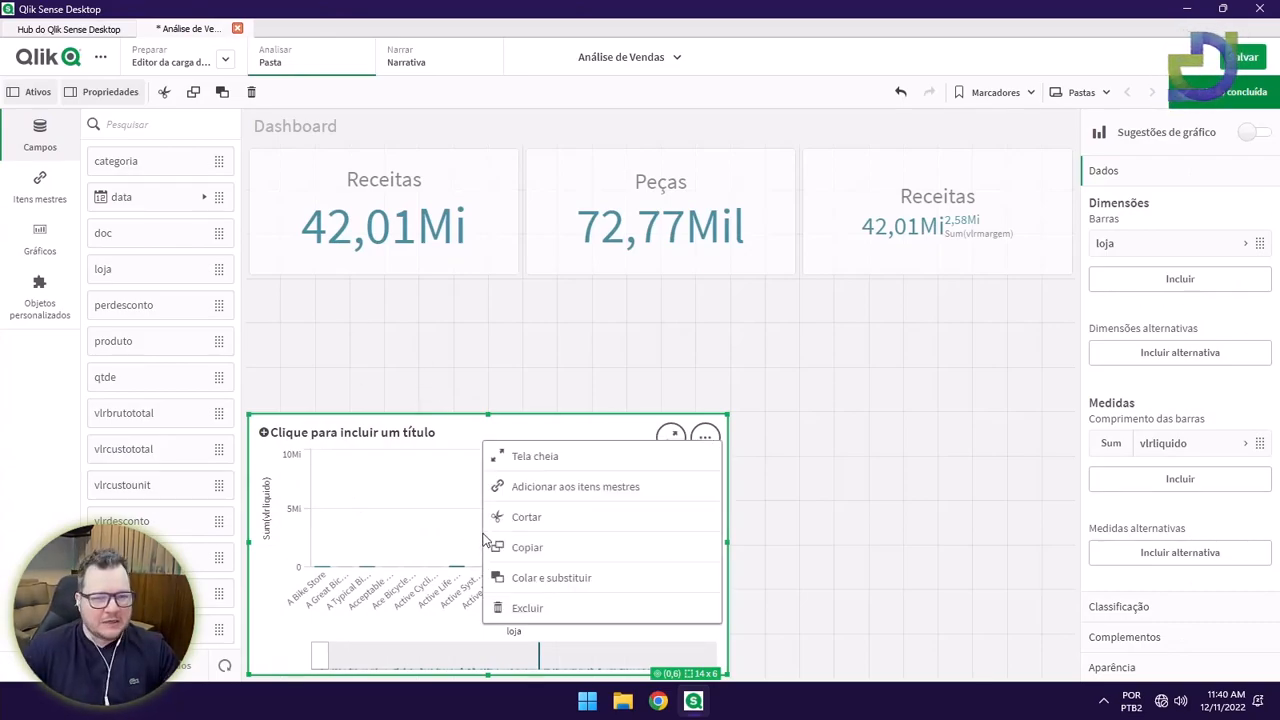
{"action": "left_click", "coordinate": [527, 608]}
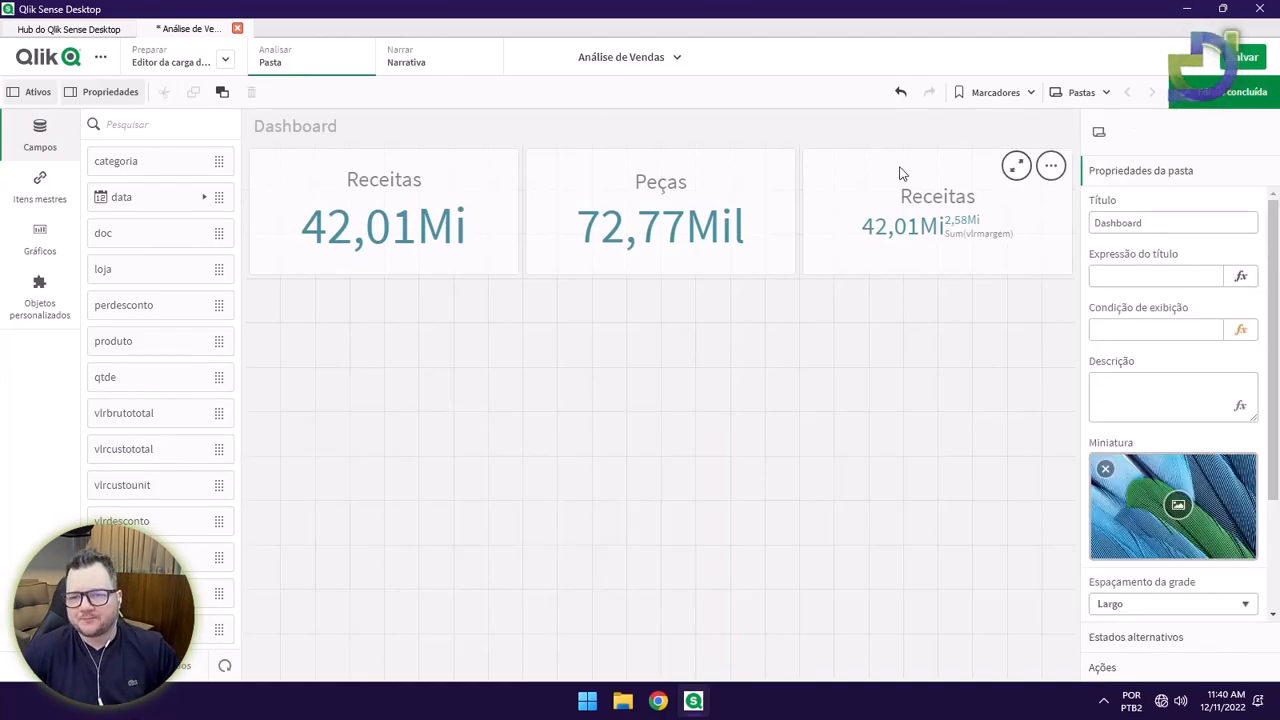
Delete the Receitas measure from the third KPI card.
{"action": "left_click", "coordinate": [973, 210]}
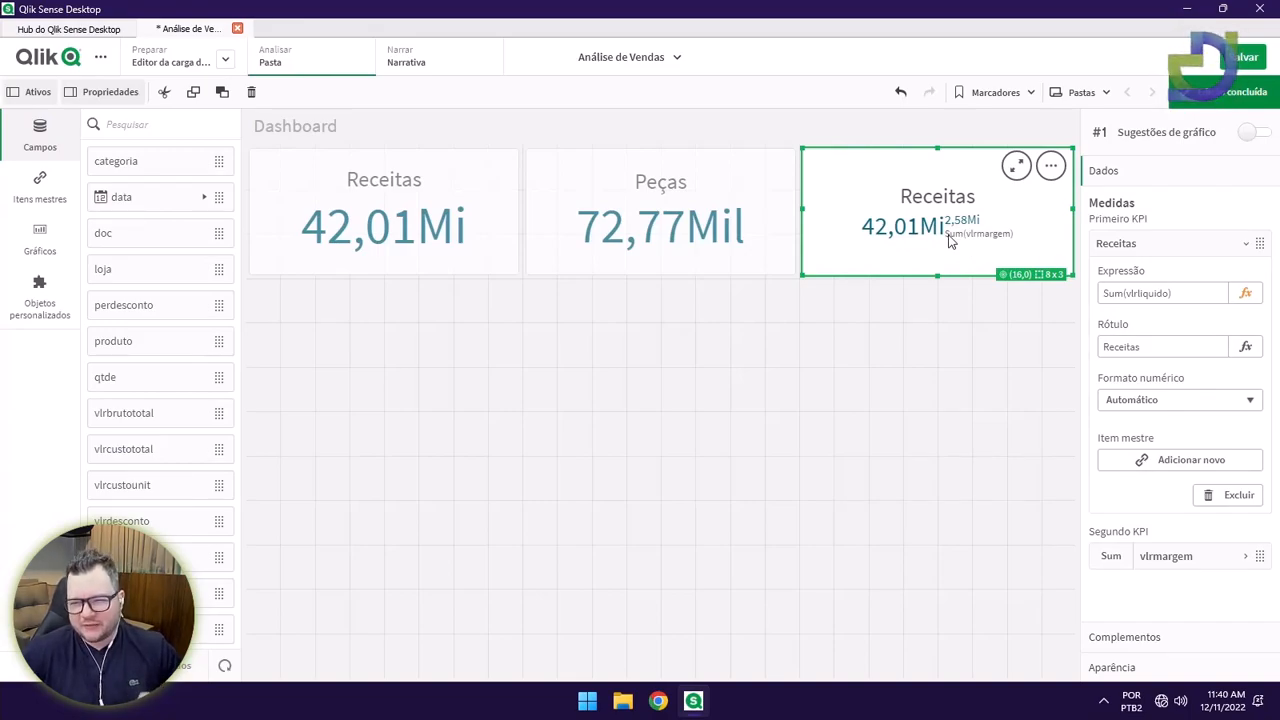
{"action": "left_click", "coordinate": [1143, 247]}
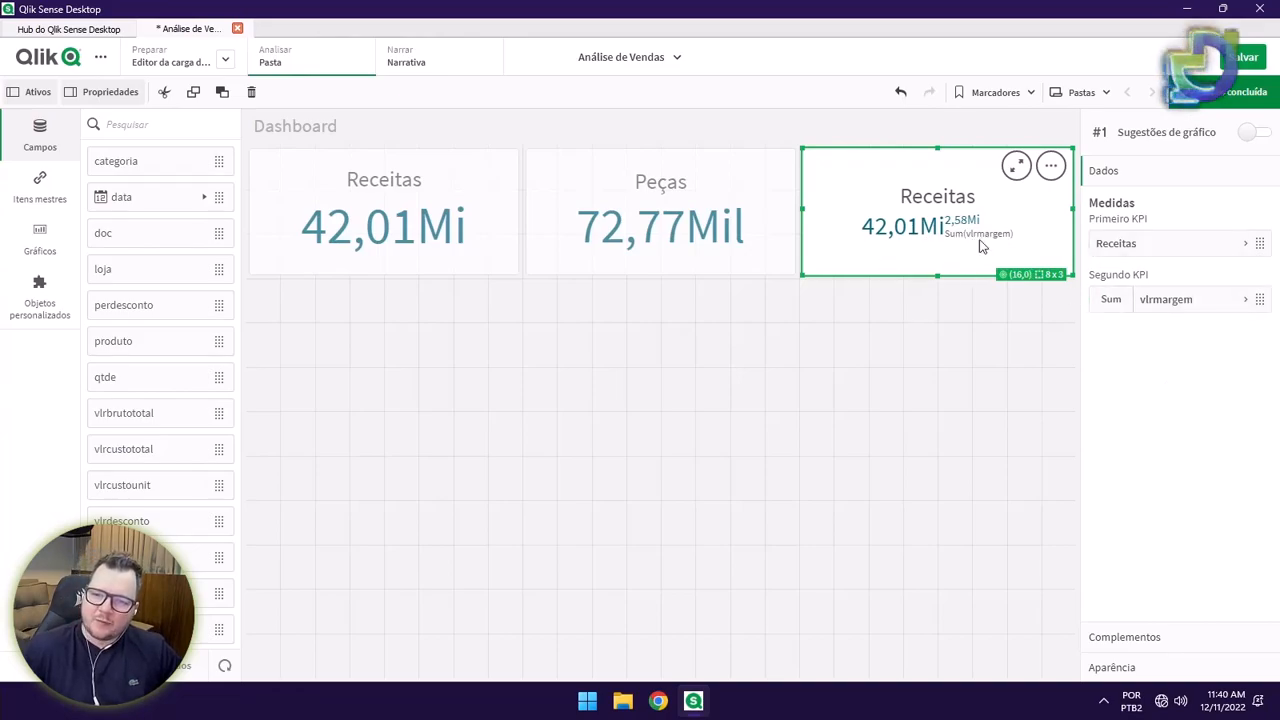
{"action": "right_click", "coordinate": [1140, 250]}
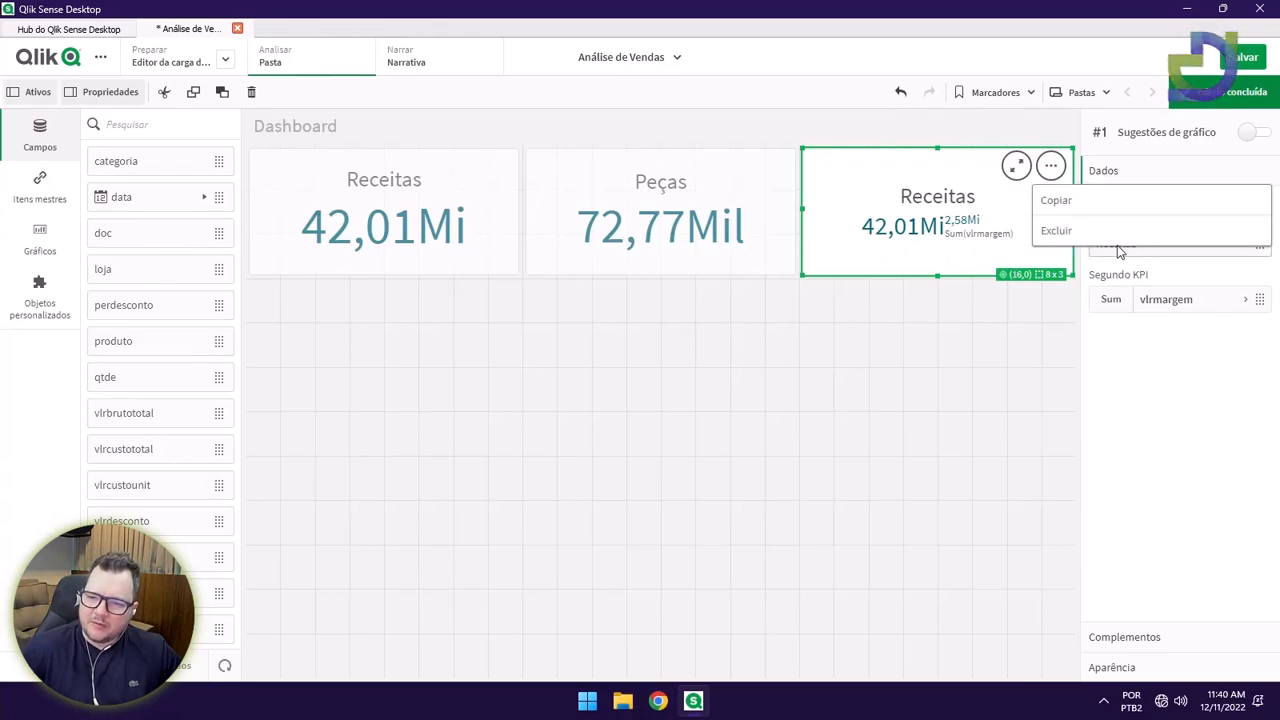
{"action": "left_click", "coordinate": [1062, 232]}
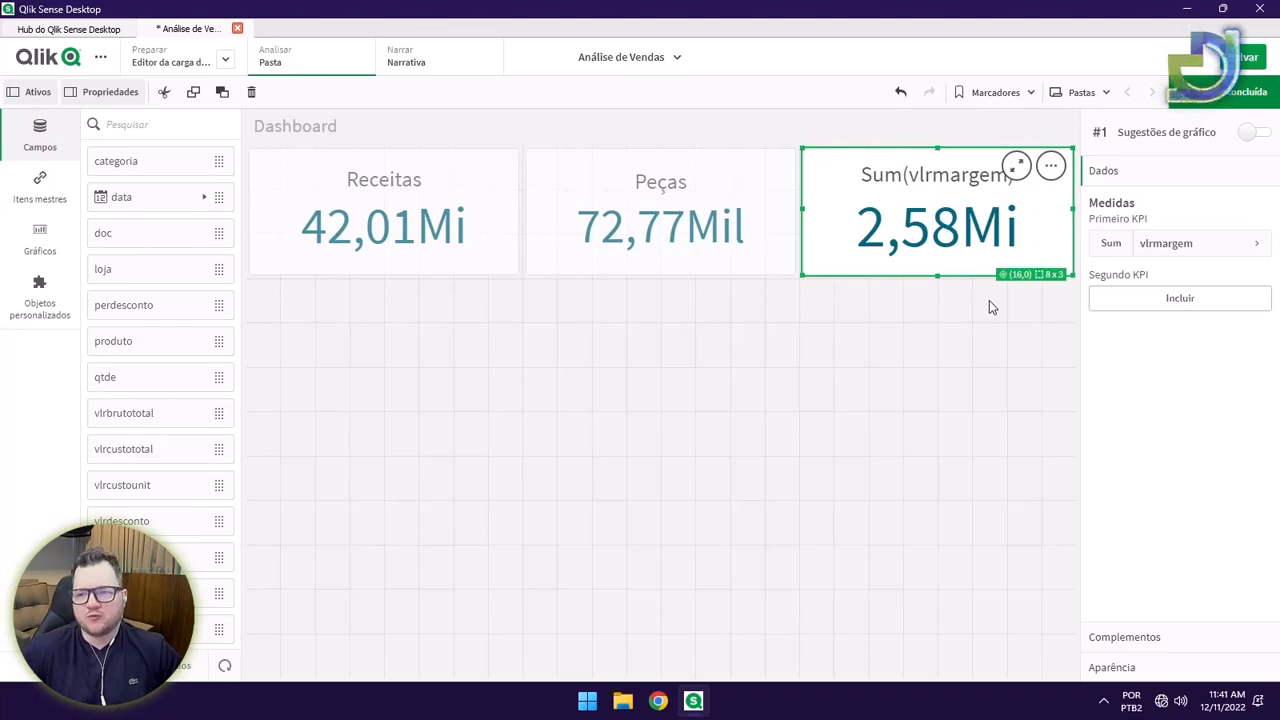
Label the remaining vlrmargem measure Margem and finish editing the sheet.
{"action": "left_click", "coordinate": [1180, 250]}
{"action": "left_click", "coordinate": [1161, 343]}
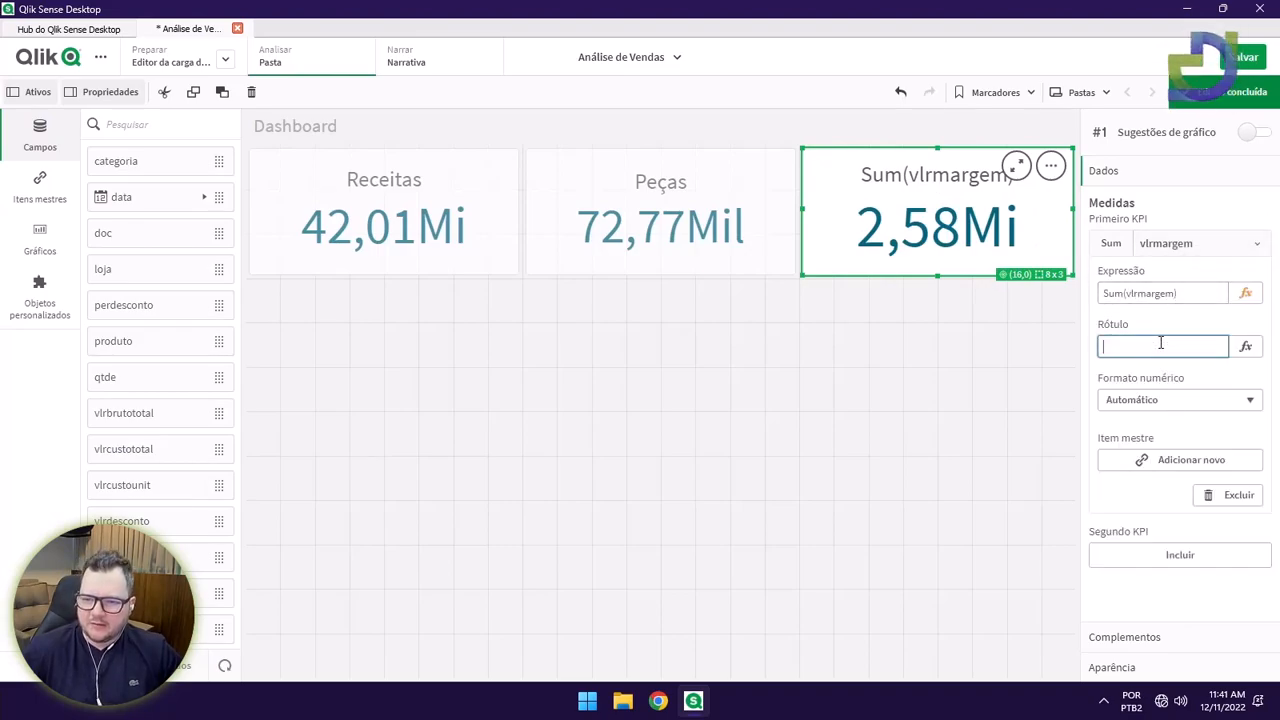
{"action": "type", "text": "Margem"}
{"action": "key", "text": "Return"}
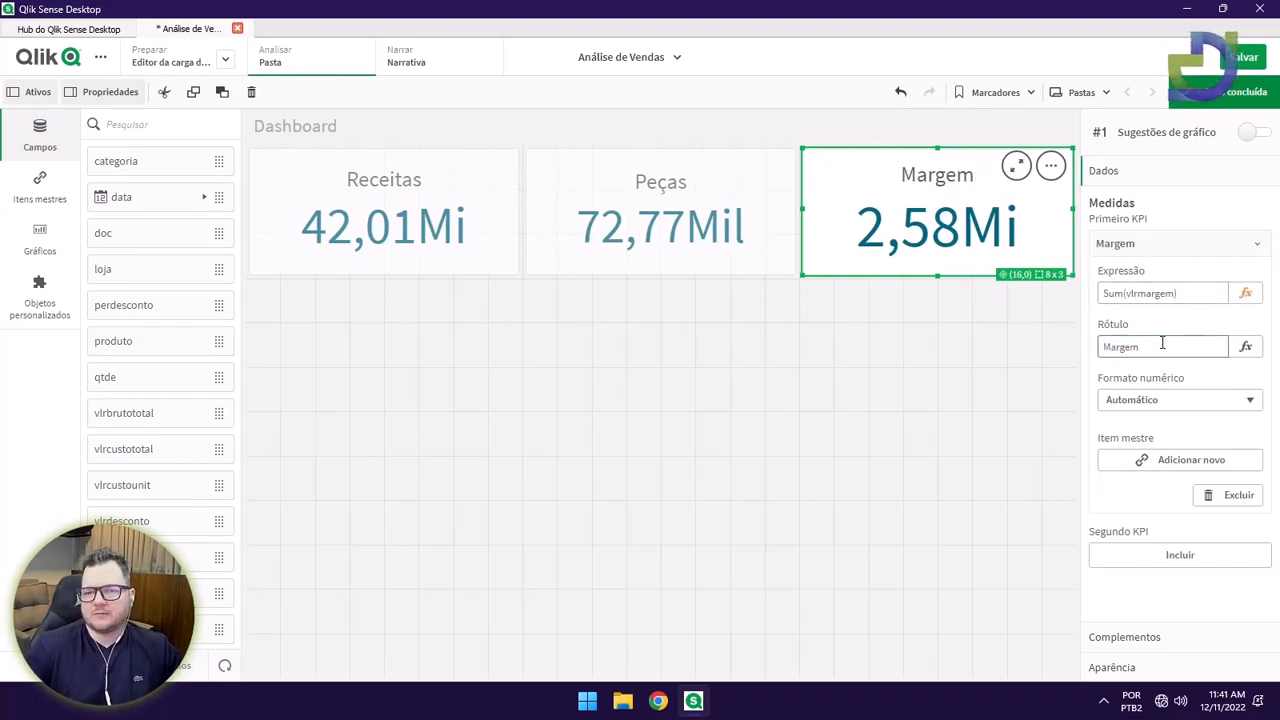
{"action": "left_click", "coordinate": [1204, 104]}
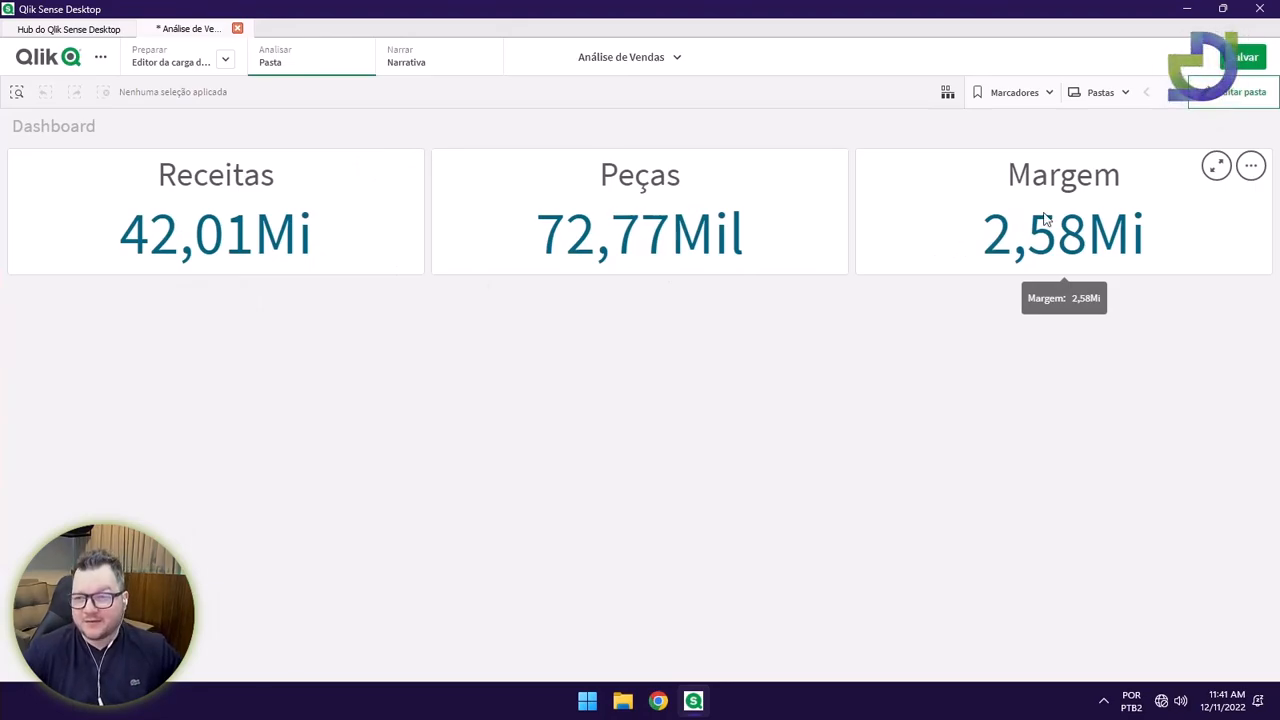
Re-enter editing and set the Margem KPI's Segundo KPI to Sum(vlrmargem).
{"action": "left_click", "coordinate": [1236, 92]}
{"action": "left_click", "coordinate": [1043, 206]}
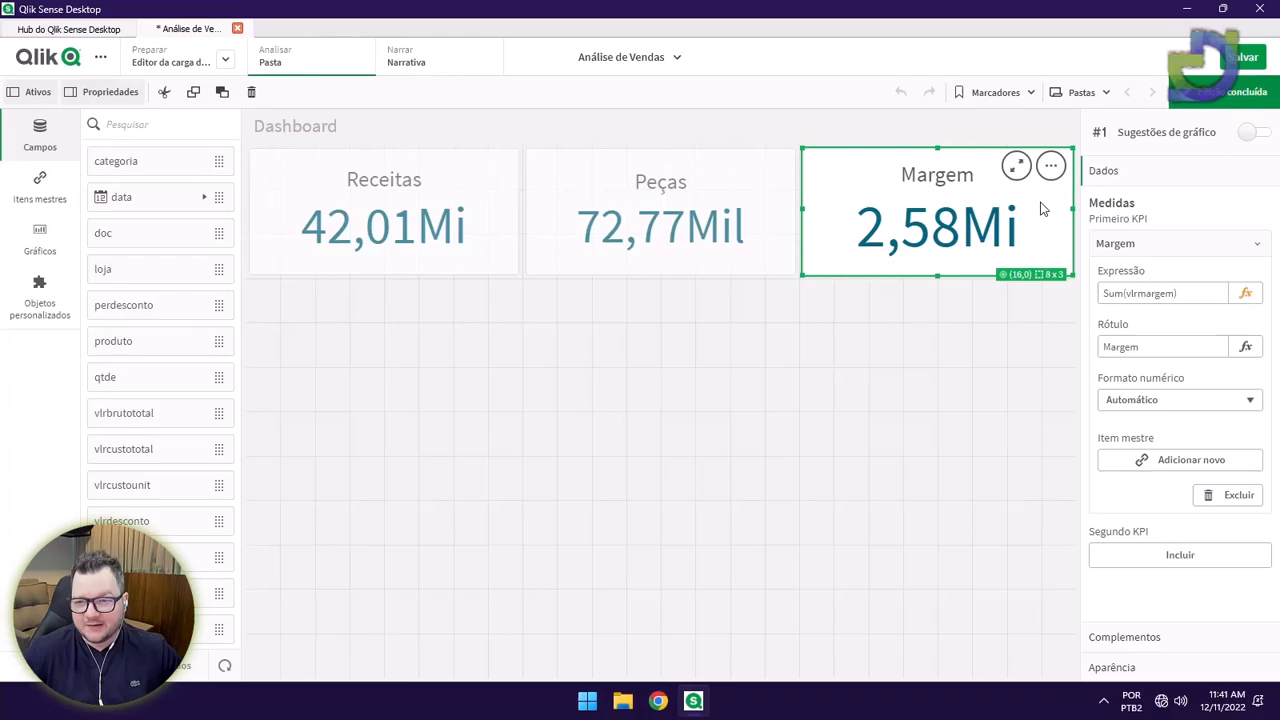
{"action": "left_click", "coordinate": [1133, 243]}
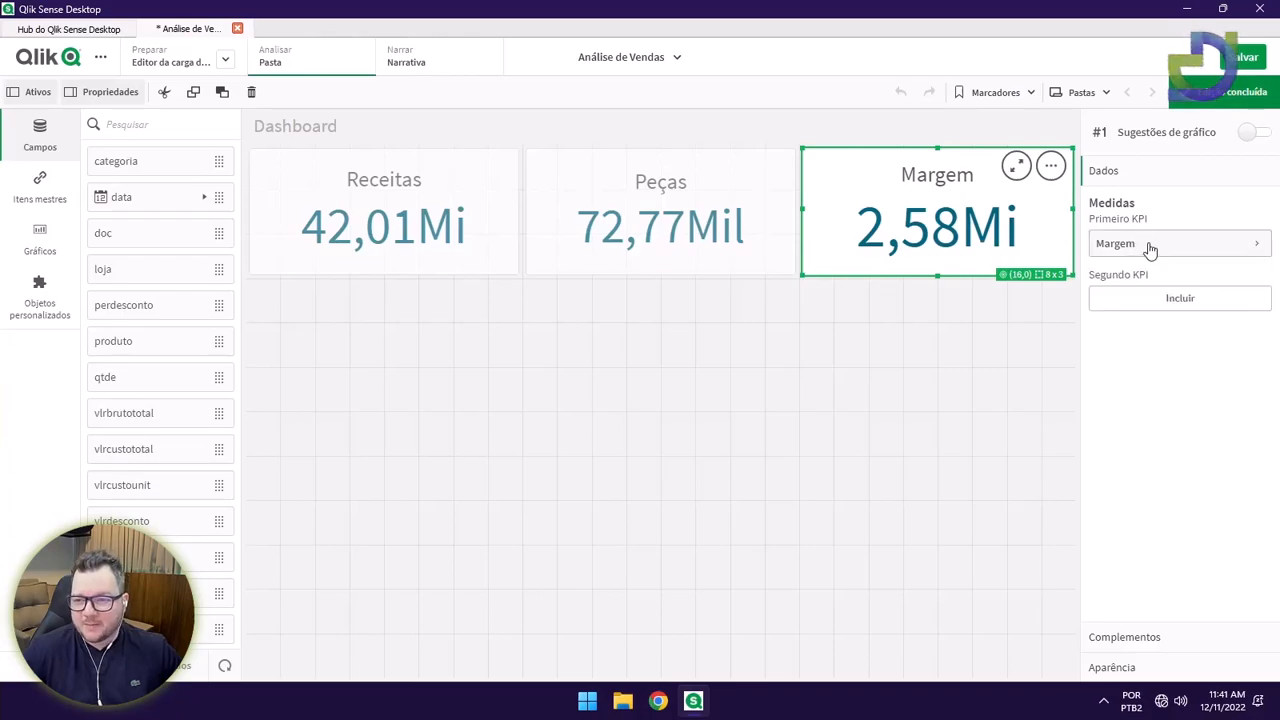
{"action": "left_click", "coordinate": [1147, 299]}
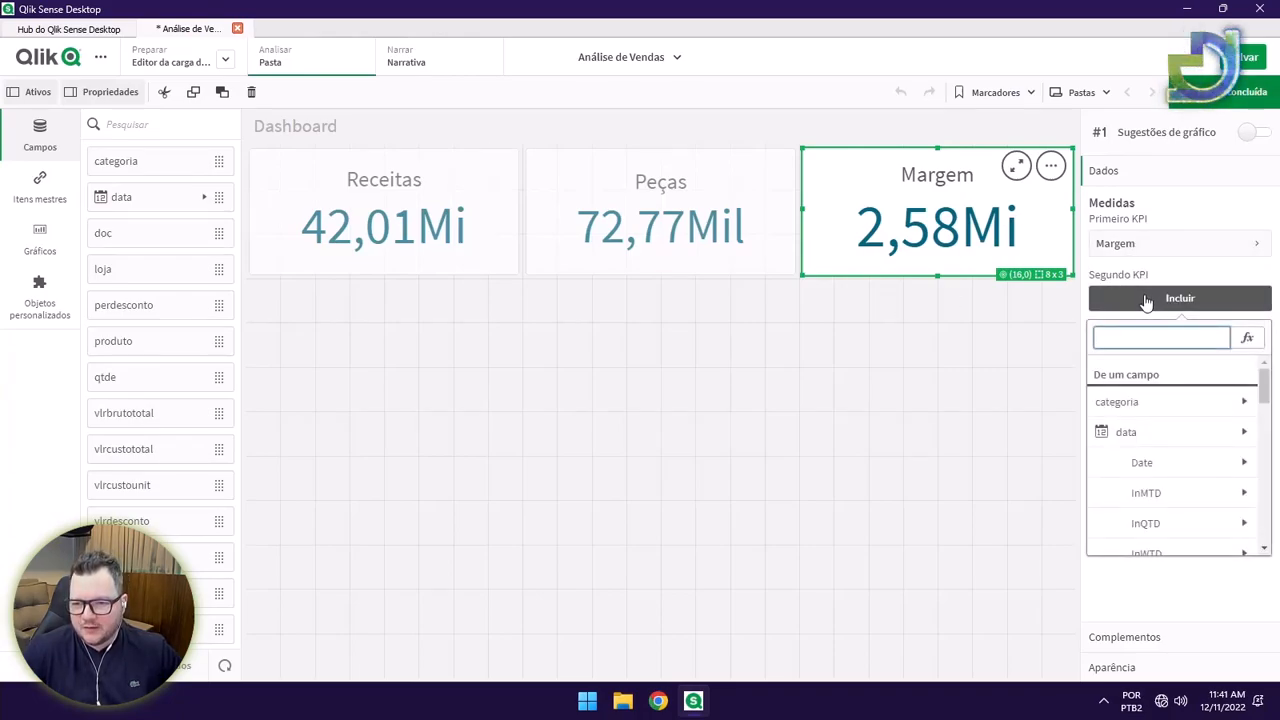
{"action": "left_click_drag", "start_coordinate": [1266, 388], "coordinate": [1247, 537]}
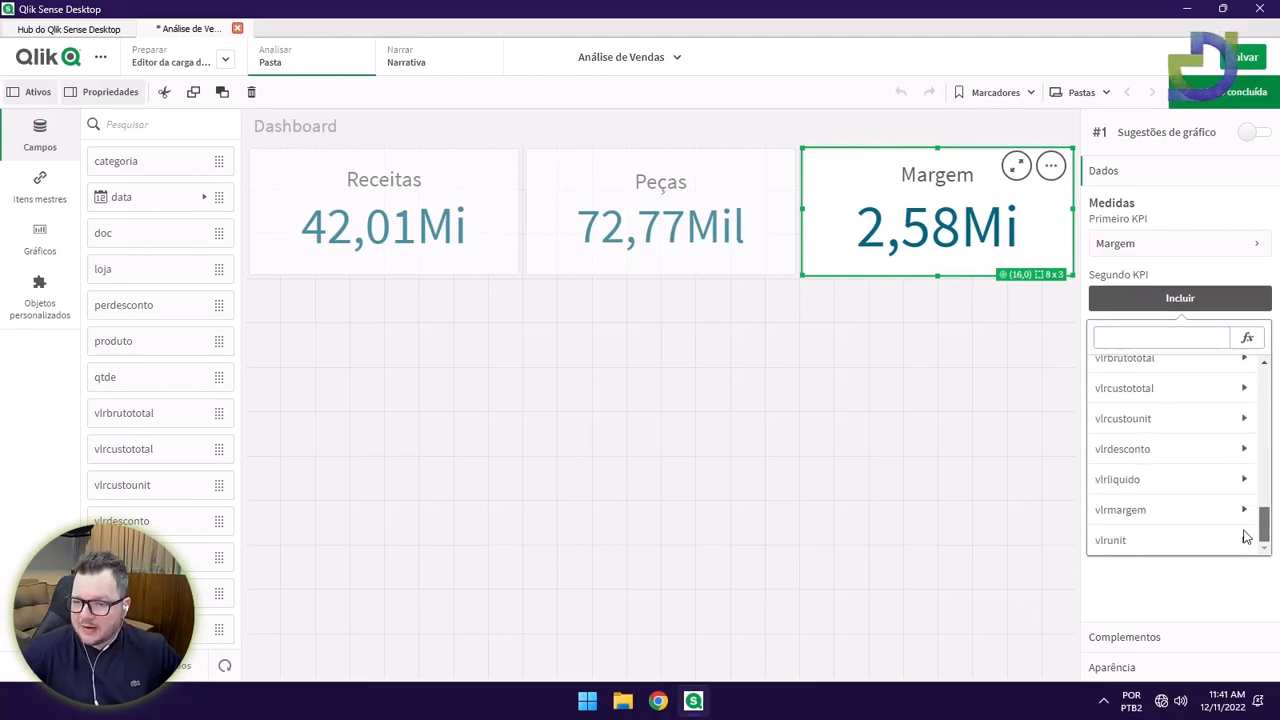
{"action": "left_click", "coordinate": [1166, 508]}
{"action": "left_click", "coordinate": [1145, 396]}
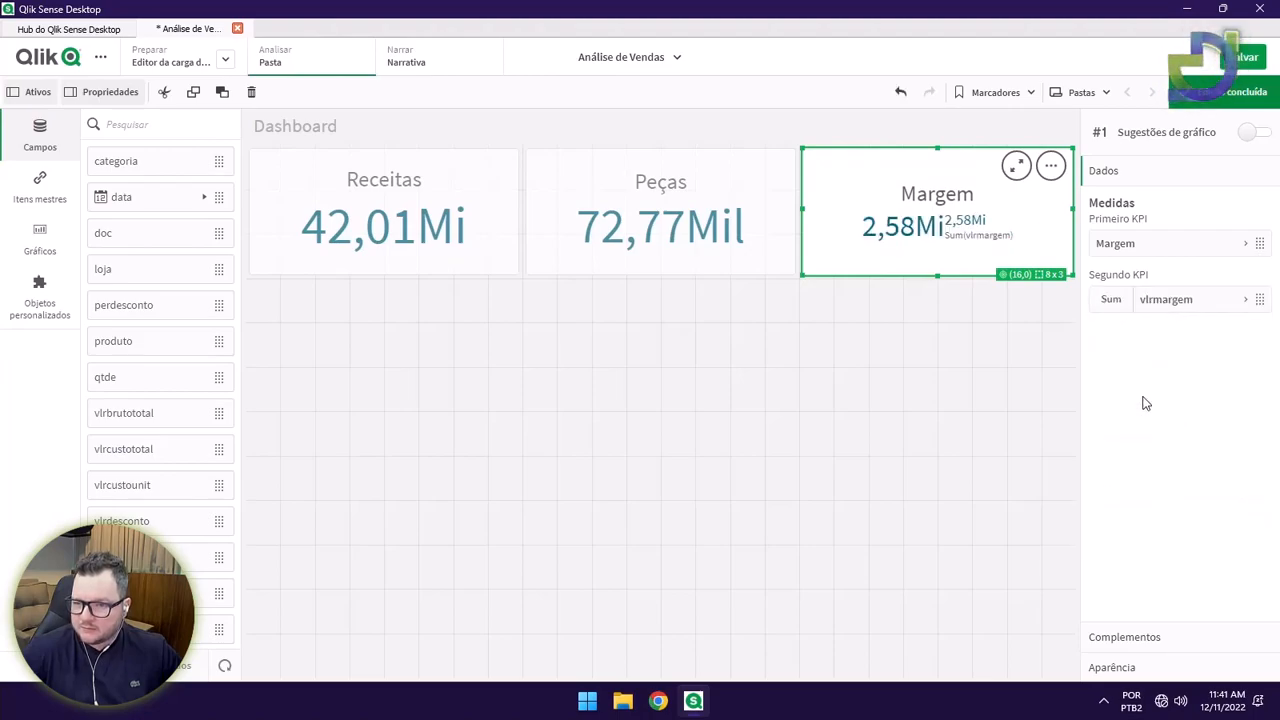
{"action": "left_click", "coordinate": [1186, 310]}
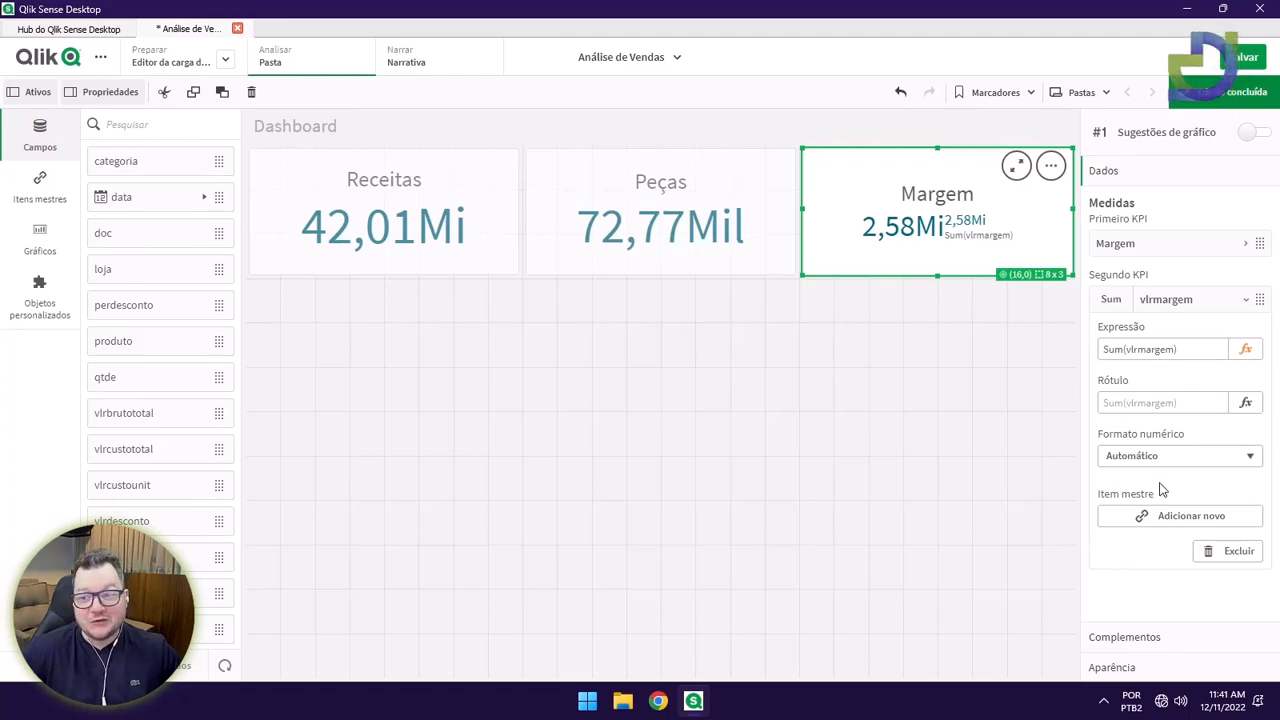
Write the second value's expression as Sum(vlrmargem) / Sum(vlrliquido) and apply it.
{"action": "left_click", "coordinate": [1192, 347]}
{"action": "left_click_drag", "start_coordinate": [1205, 346], "coordinate": [1101, 350]}
{"action": "left_click", "coordinate": [1246, 354]}
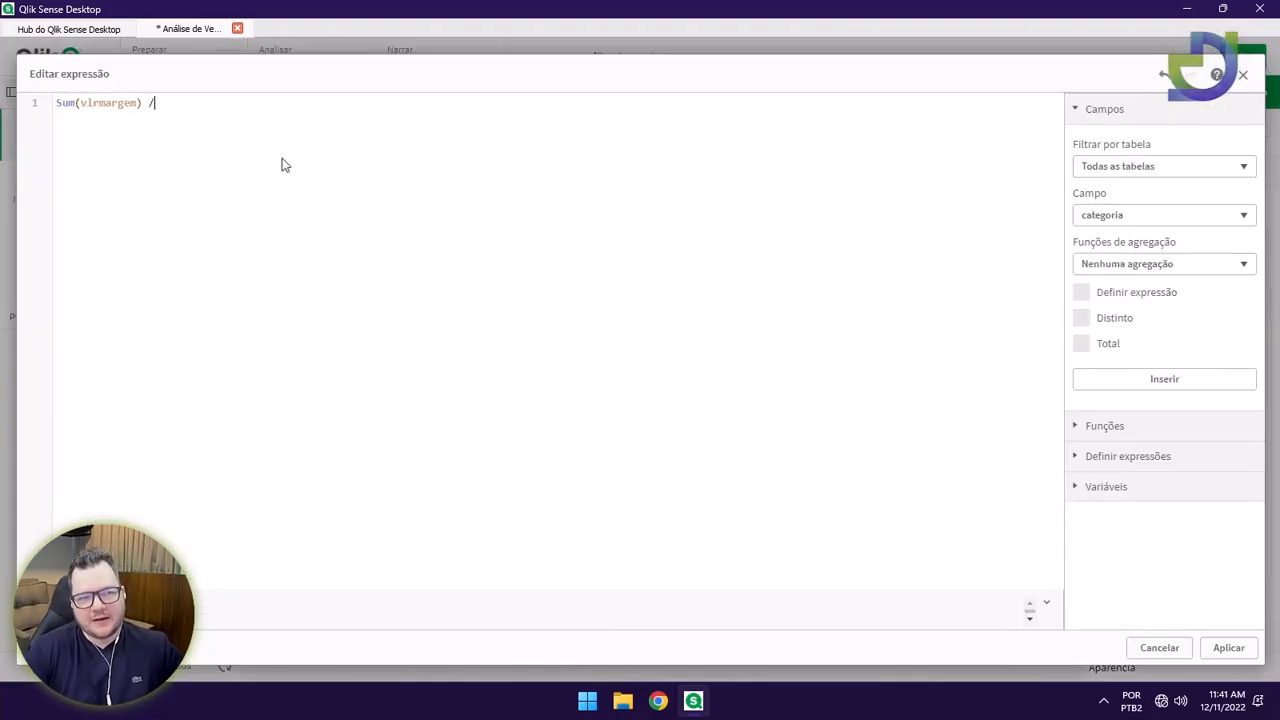
{"action": "type", "text": "Sum(vlr"}
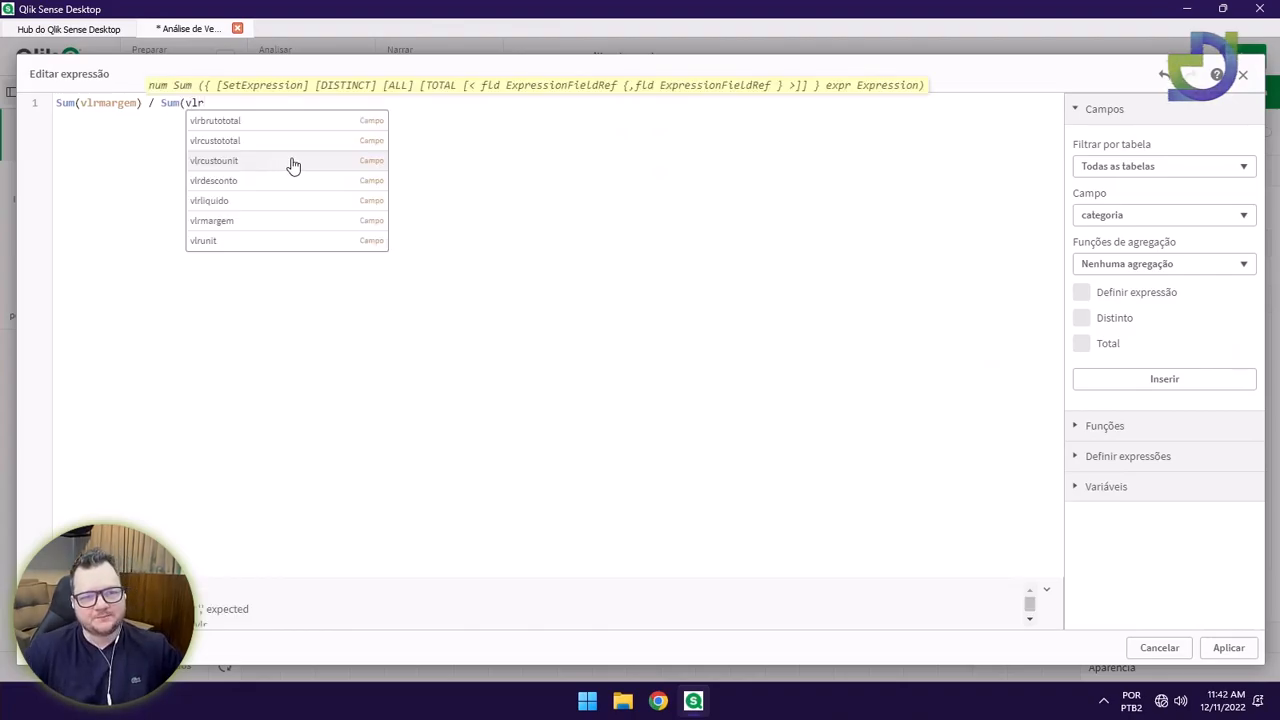
{"action": "left_click", "coordinate": [260, 200]}
{"action": "type", "text": ")"}
{"action": "left_click_drag", "start_coordinate": [194, 105], "coordinate": [265, 120]}
{"action": "left_click", "coordinate": [253, 114]}
{"action": "left_click", "coordinate": [265, 120]}
{"action": "left_click", "coordinate": [156, 104]}
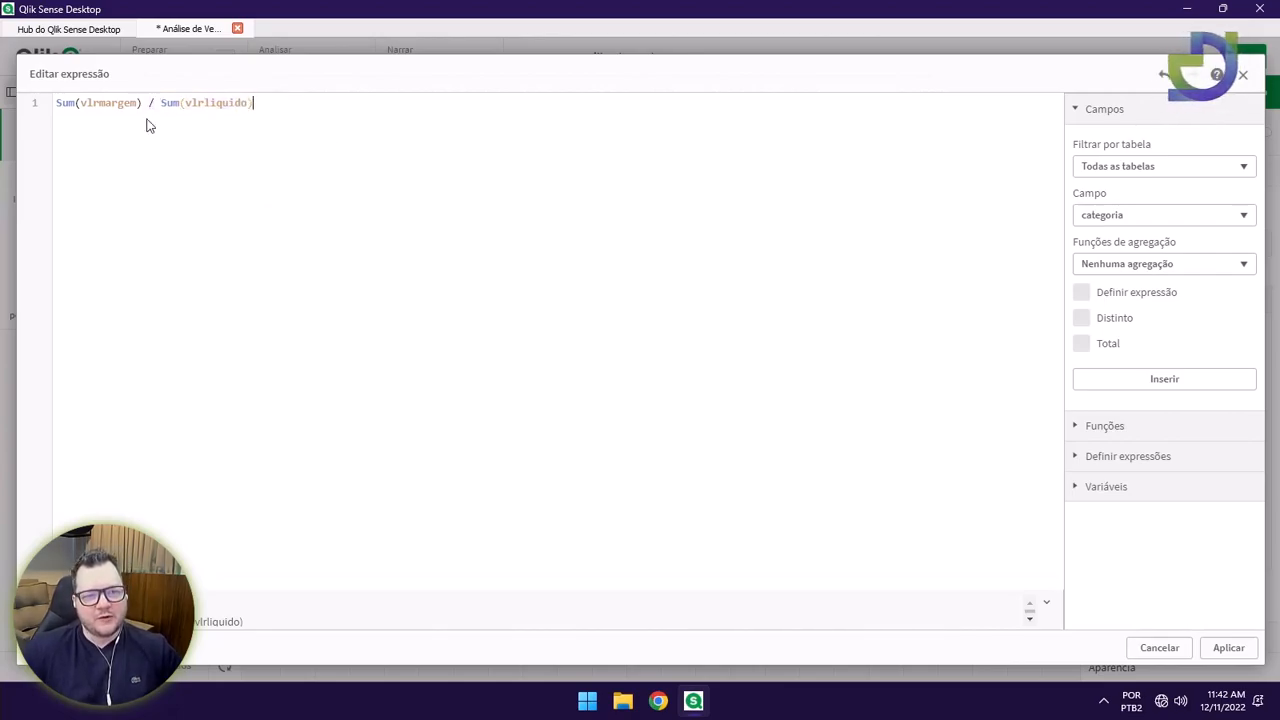
{"action": "left_click_drag", "start_coordinate": [145, 103], "coordinate": [54, 103]}
{"action": "left_click", "coordinate": [145, 134]}
{"action": "left_click", "coordinate": [1226, 647]}
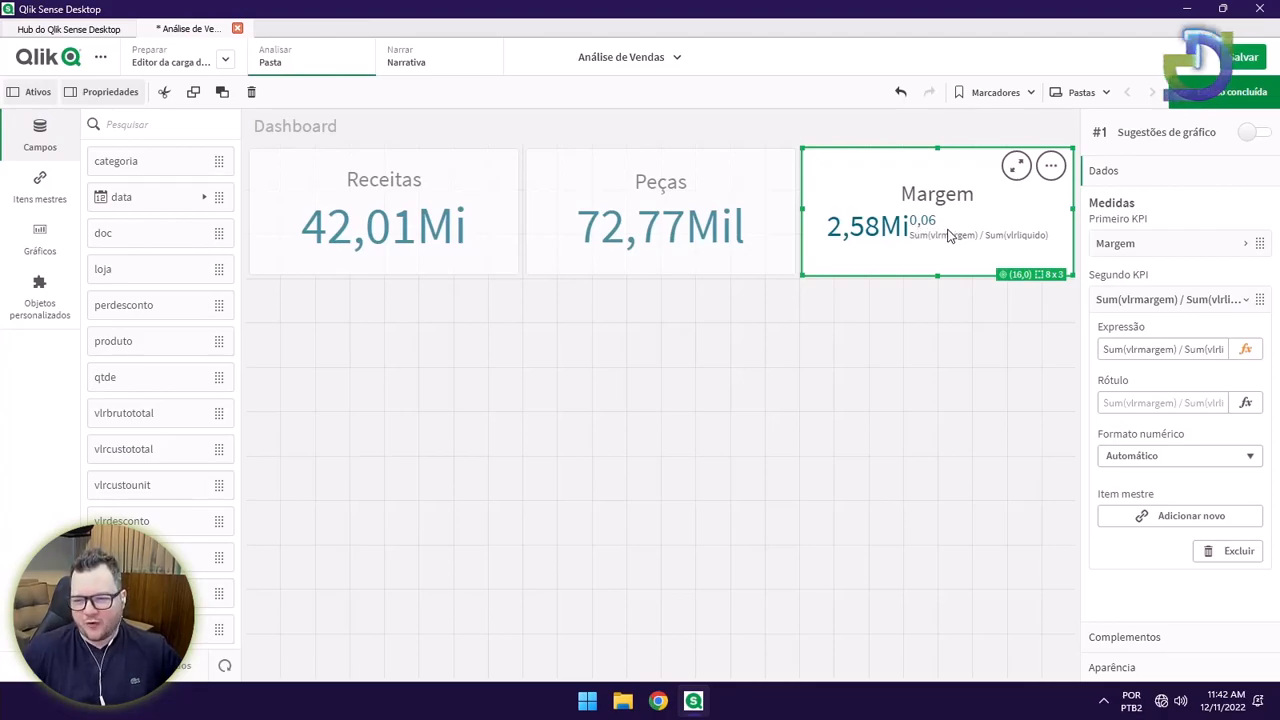
Format the Margem KPI's second value as a Número using the one-decimal 12,3% percentage pattern.
{"action": "left_click", "coordinate": [1196, 460]}
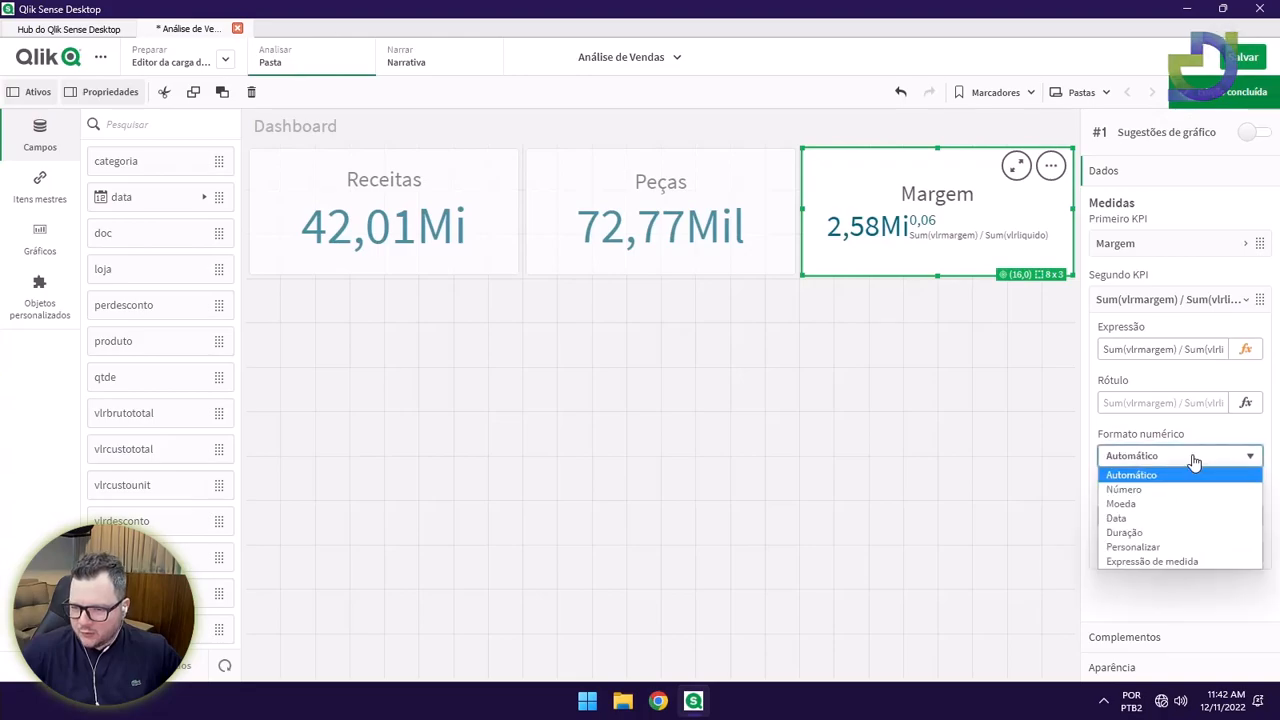
{"action": "left_click", "coordinate": [1135, 491]}
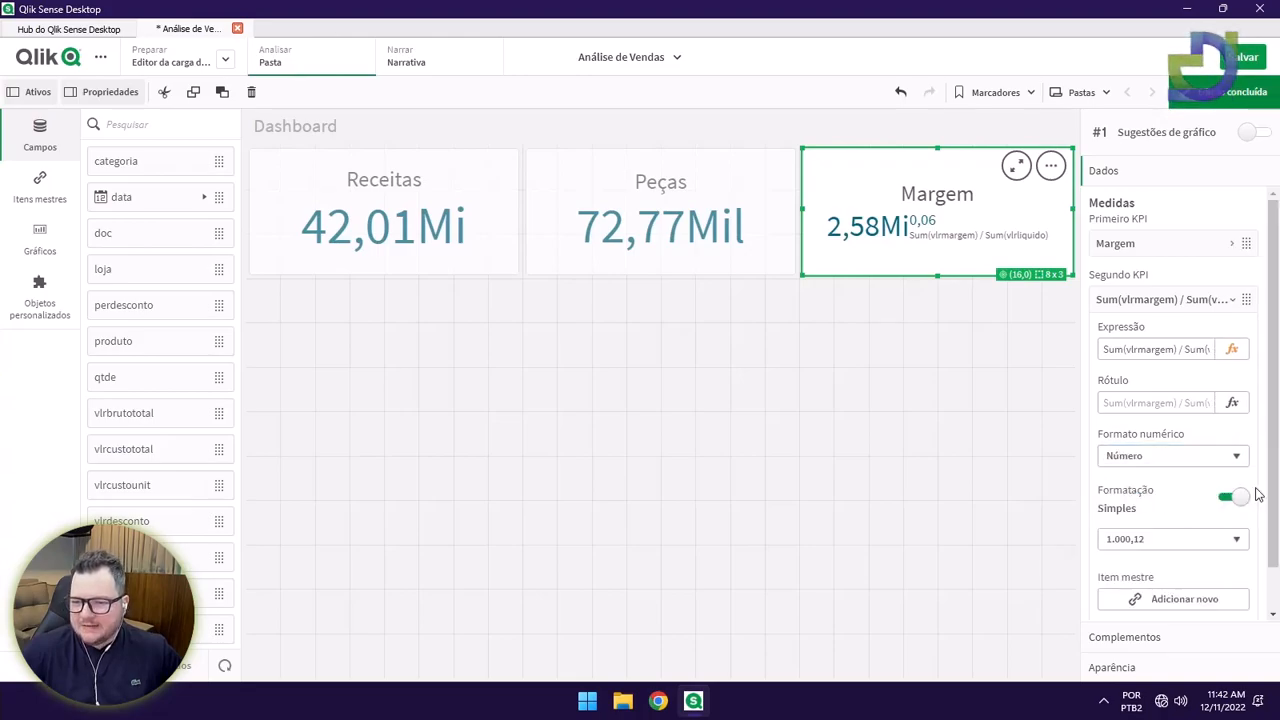
{"action": "scroll", "coordinate": [1248, 497], "scroll_direction": "down", "scroll_amount": 2}
{"action": "left_click", "coordinate": [1148, 500]}
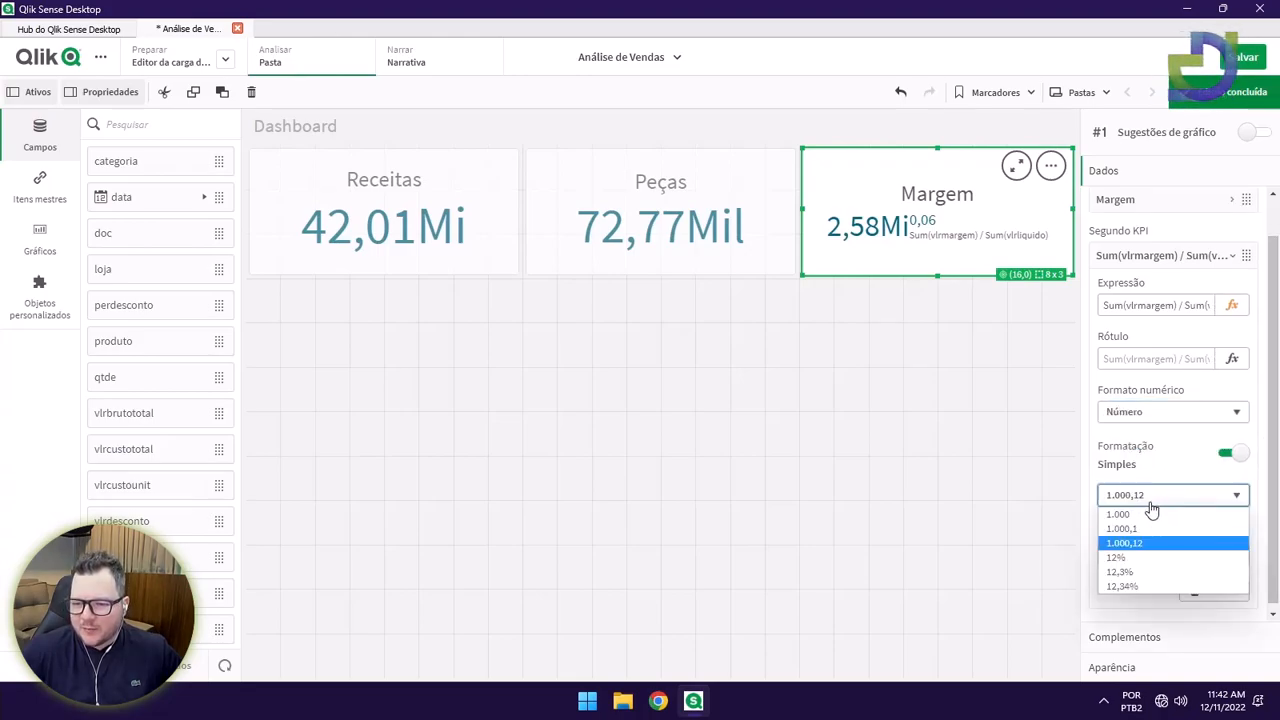
{"action": "left_click", "coordinate": [1137, 573]}
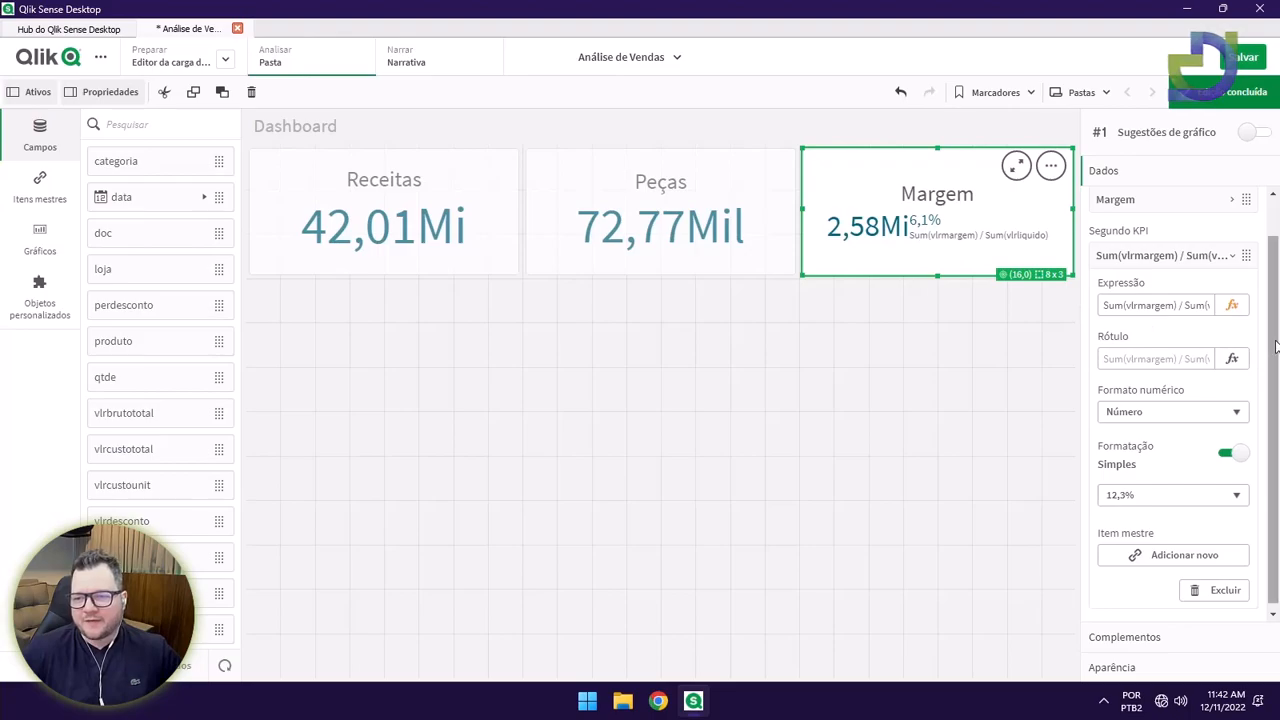
{"action": "scroll", "coordinate": [1207, 392], "scroll_direction": "up", "scroll_amount": 1}
Label the second KPI value '% Margem' and finish sheet editing.
{"action": "left_click", "coordinate": [1205, 398]}
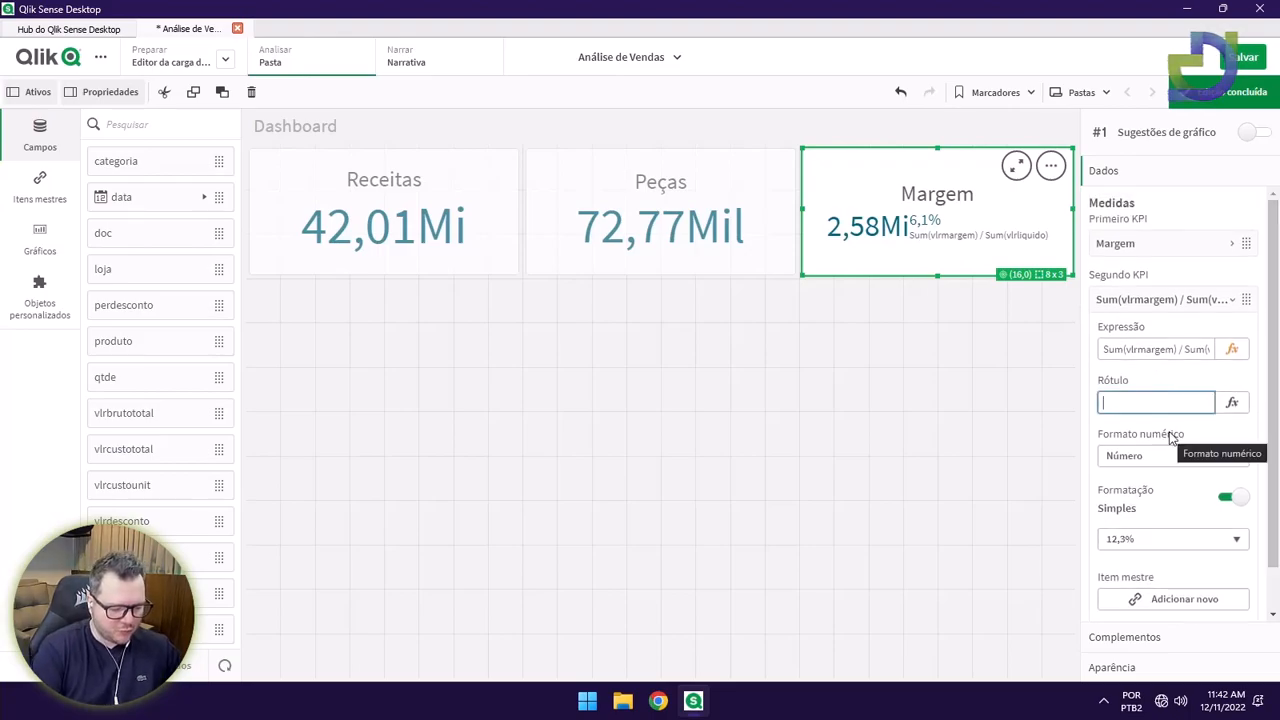
{"action": "type", "text": "% Margem"}
{"action": "key", "text": "Return"}
{"action": "left_click", "coordinate": [1230, 91]}
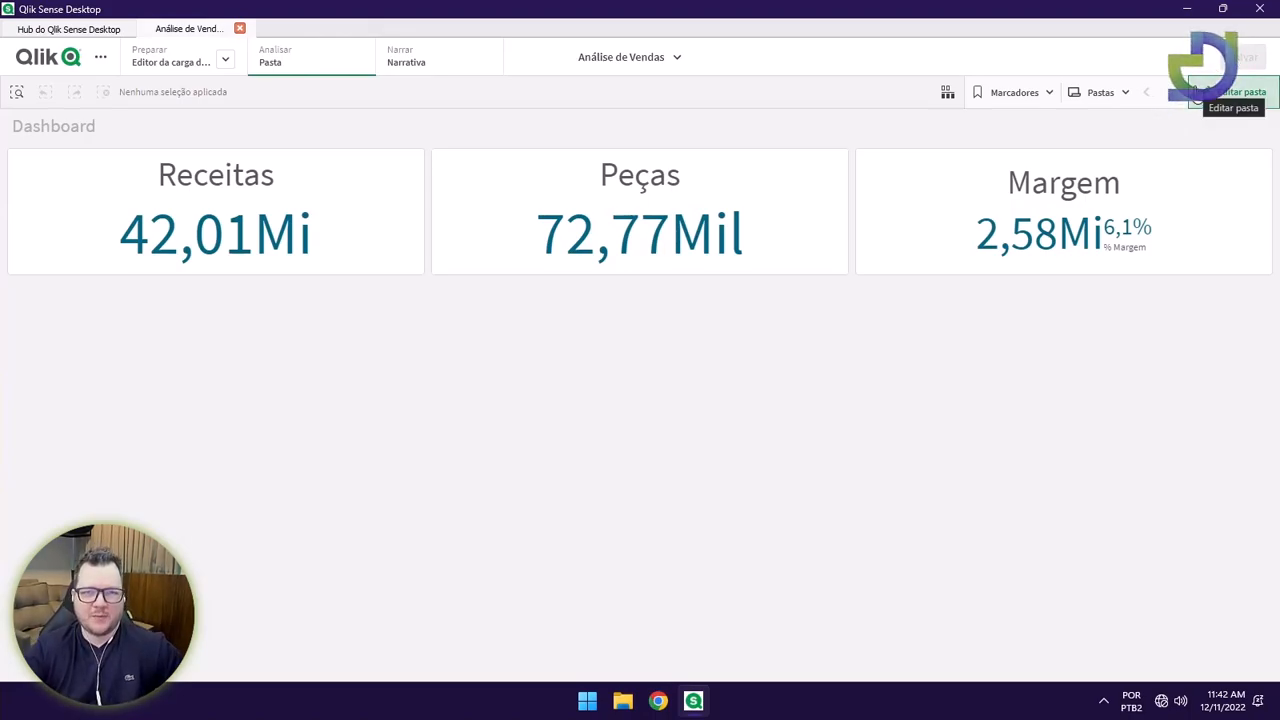
Place a new line chart below the KPIs and stretch it across the full sheet width.
{"action": "left_click", "coordinate": [1214, 96]}
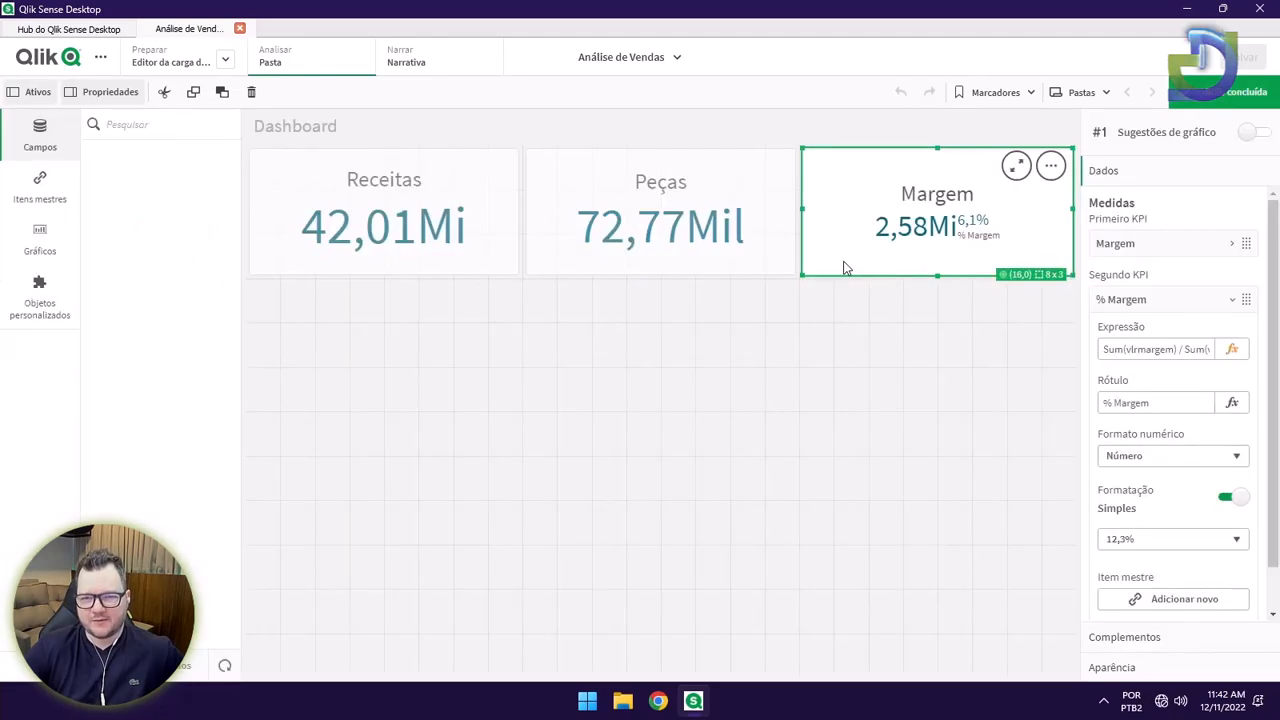
{"action": "left_click", "coordinate": [821, 338]}
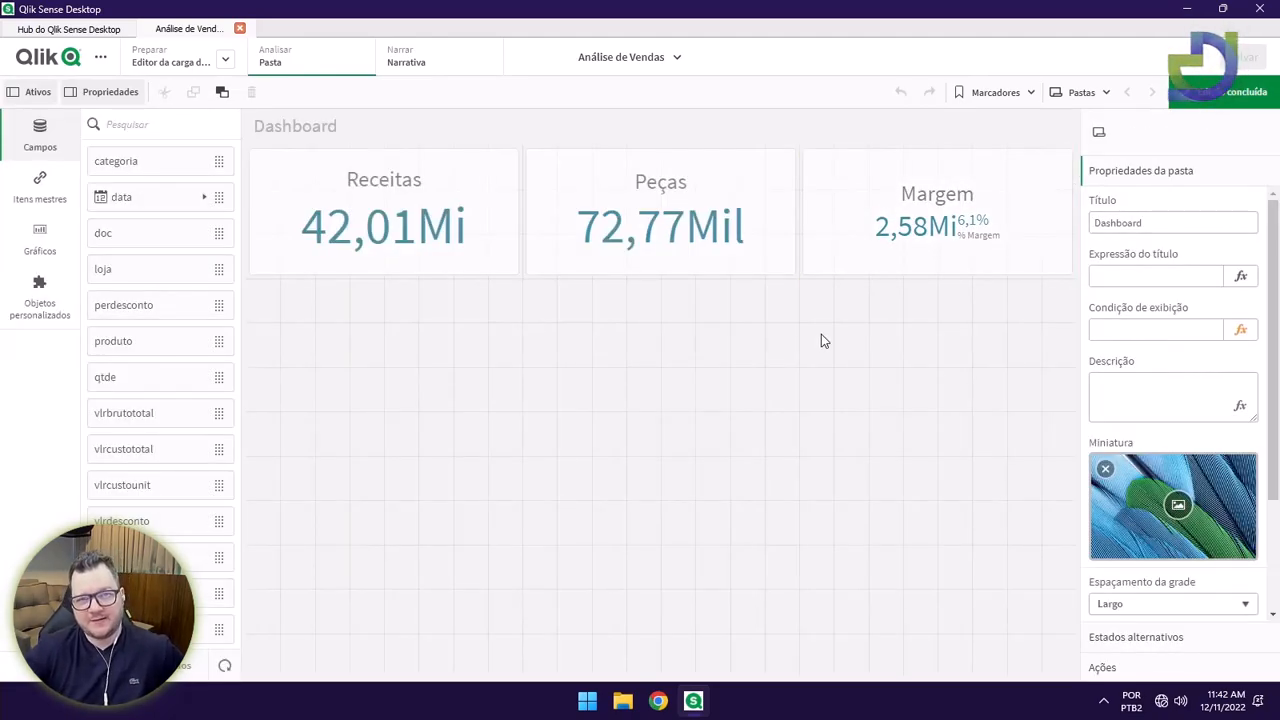
{"action": "left_click", "coordinate": [45, 253]}
{"action": "left_click_drag", "start_coordinate": [157, 341], "coordinate": [506, 440]}
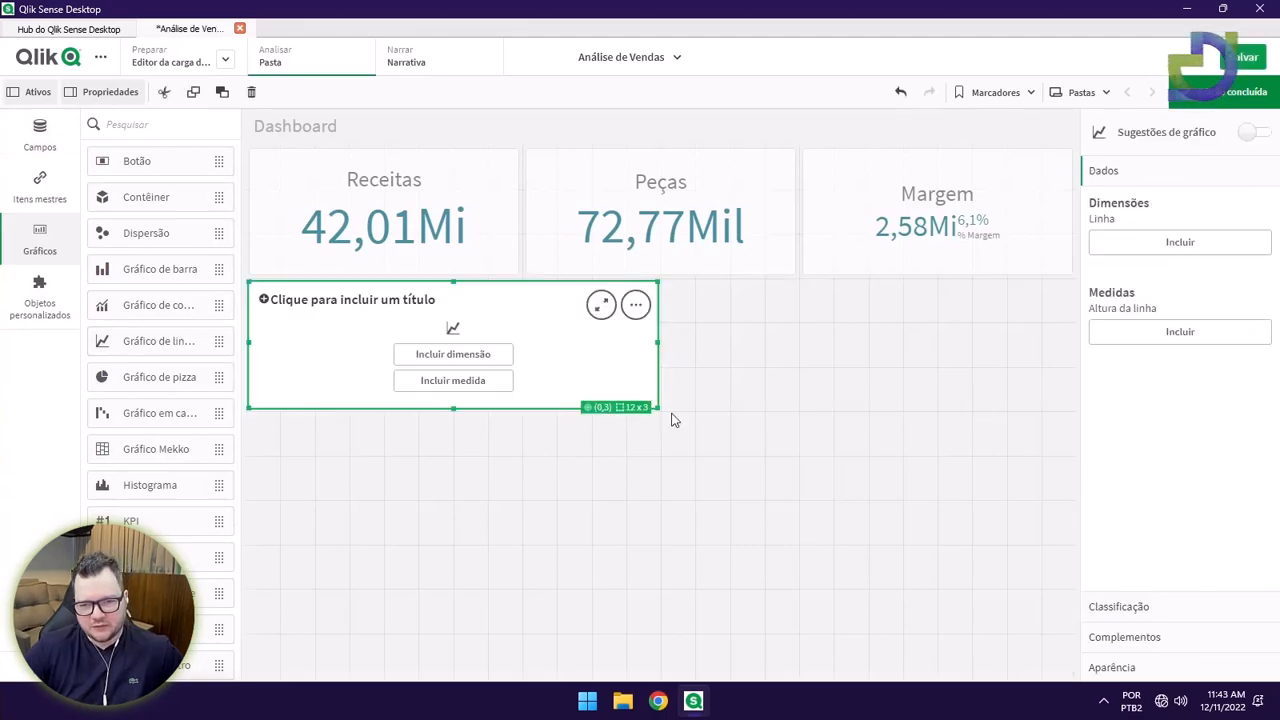
{"action": "left_click_drag", "start_coordinate": [658, 407], "coordinate": [1123, 514]}
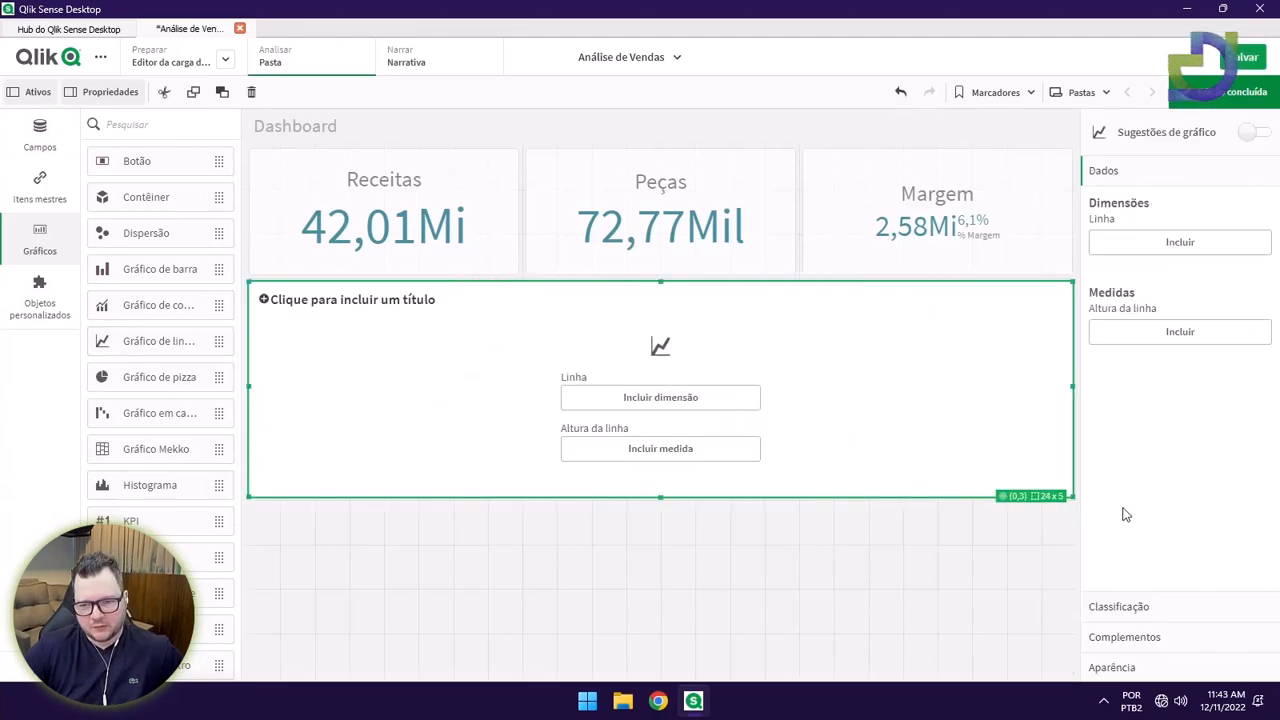
Add Sum(vlrliquido) to the line chart, remove it again, then finish editing and save the app.
{"action": "left_click", "coordinate": [626, 449]}
{"action": "scroll", "coordinate": [952, 476], "scroll_direction": "down", "scroll_amount": 5}
{"action": "scroll", "coordinate": [948, 500], "scroll_direction": "down", "scroll_amount": 5}
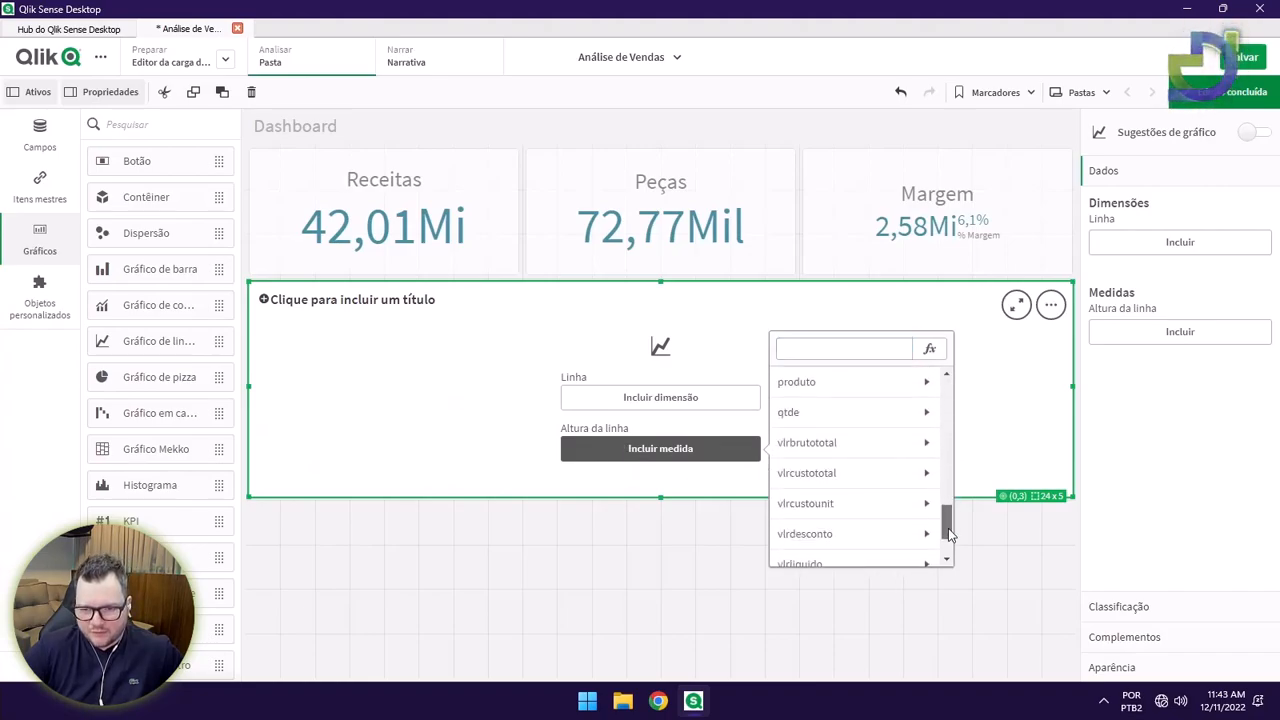
{"action": "left_click", "coordinate": [880, 518]}
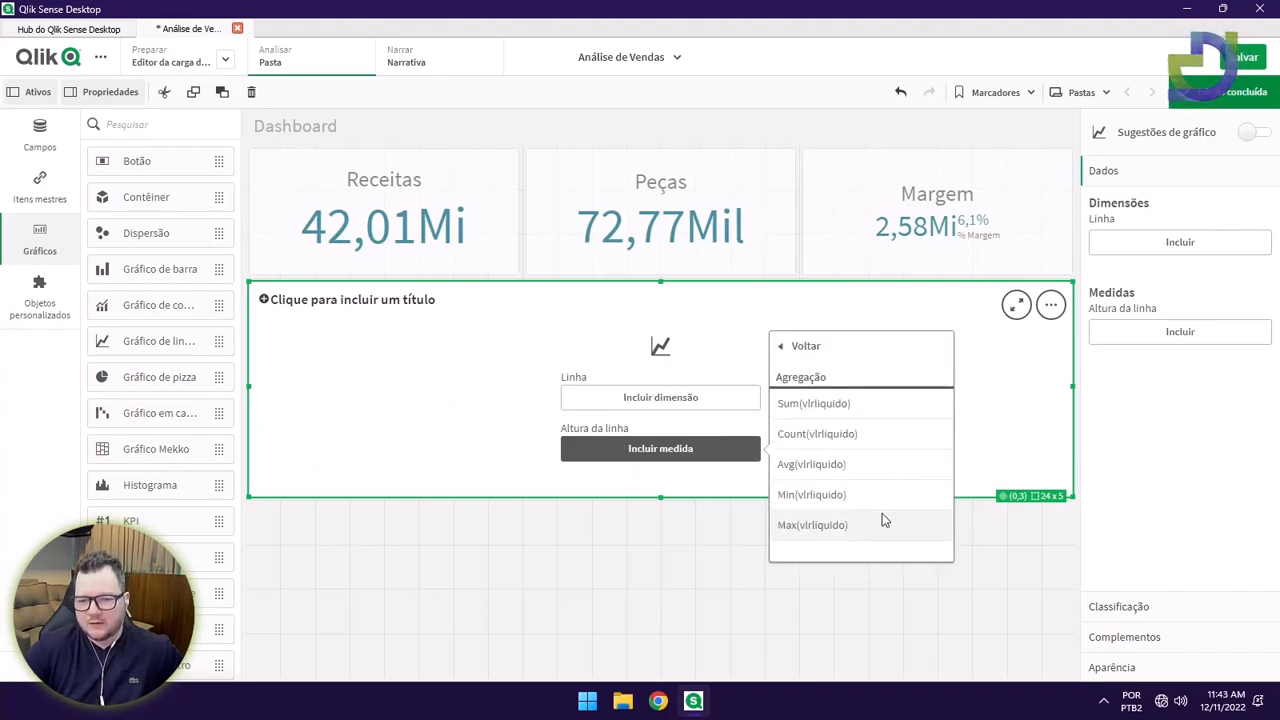
{"action": "left_click", "coordinate": [850, 406]}
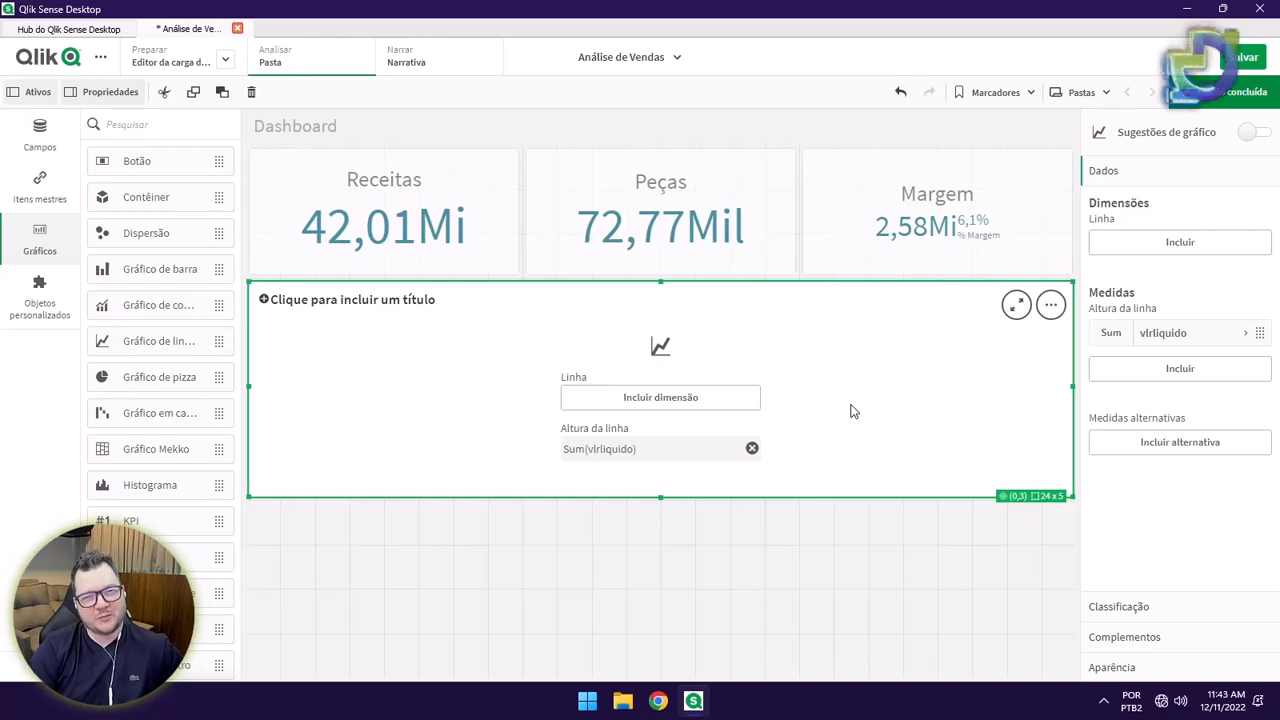
{"action": "left_click", "coordinate": [752, 449]}
{"action": "left_click", "coordinate": [1232, 92]}
{"action": "left_click", "coordinate": [1238, 58]}
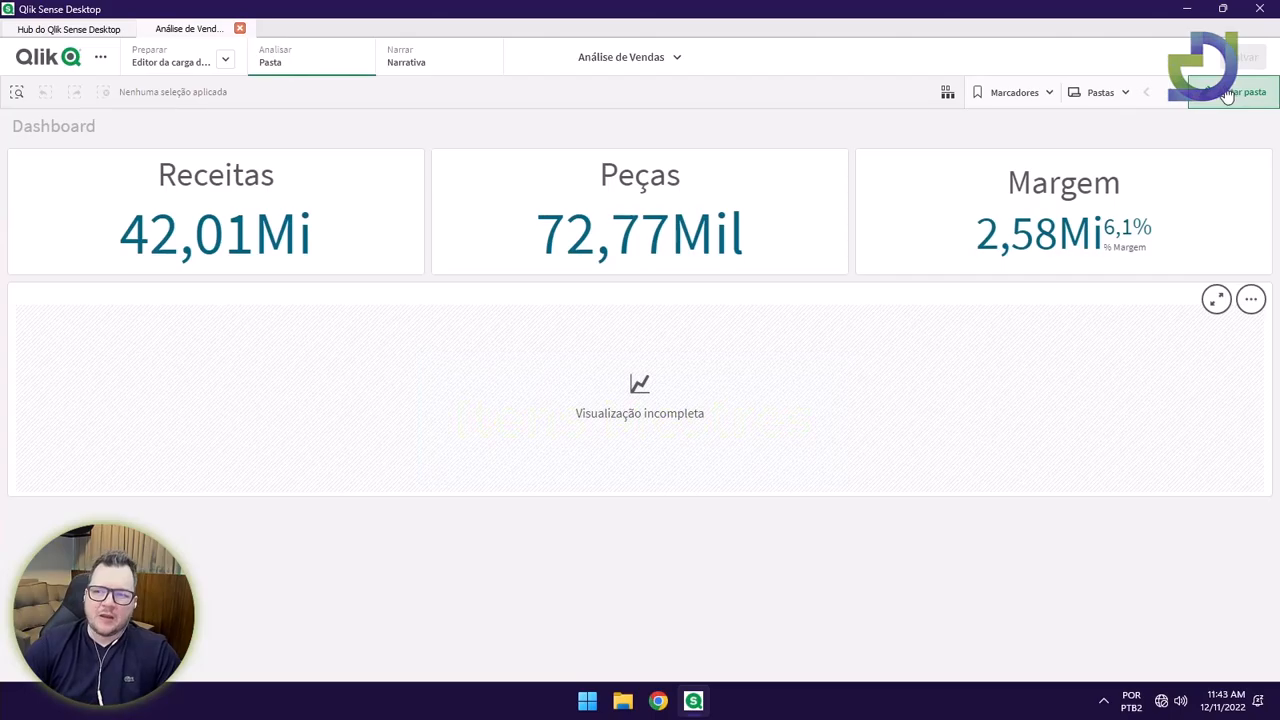
Start a new master measure named Receitas from the Receitas KPI's Sum(vlrliquido) expression.
{"action": "left_click", "coordinate": [1205, 88]}
{"action": "left_click", "coordinate": [368, 200]}
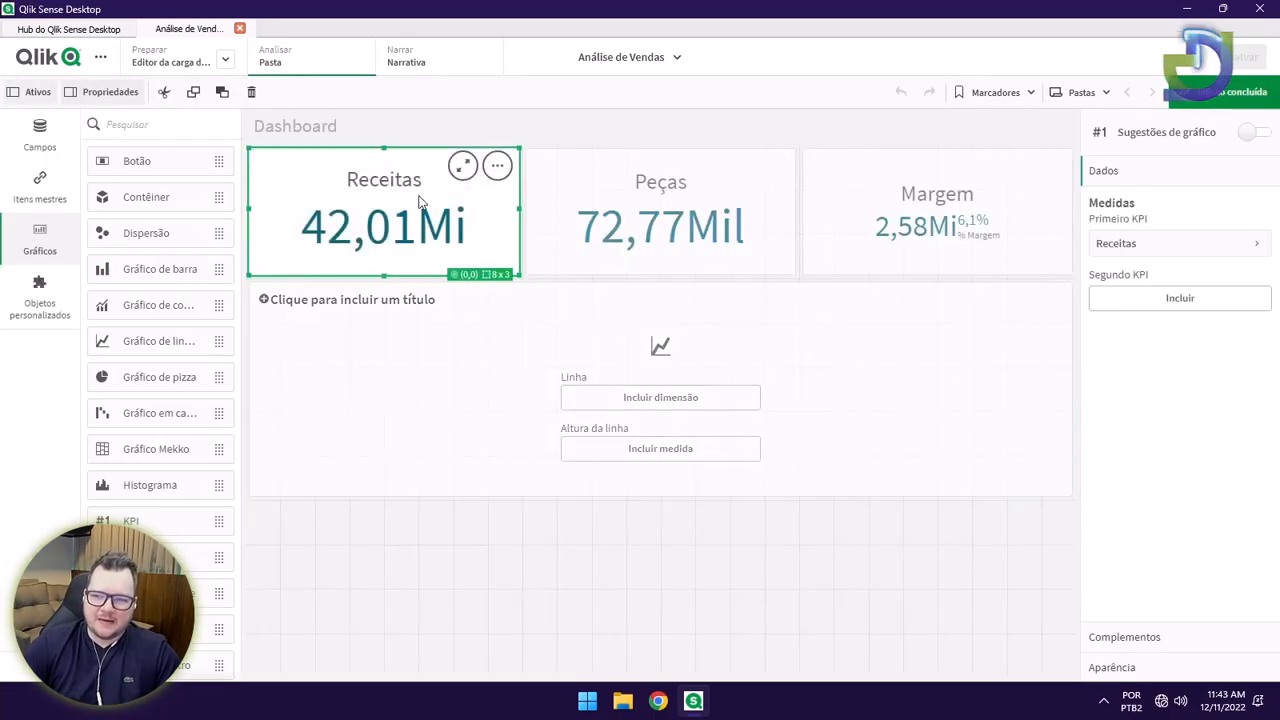
{"action": "left_click", "coordinate": [1180, 243]}
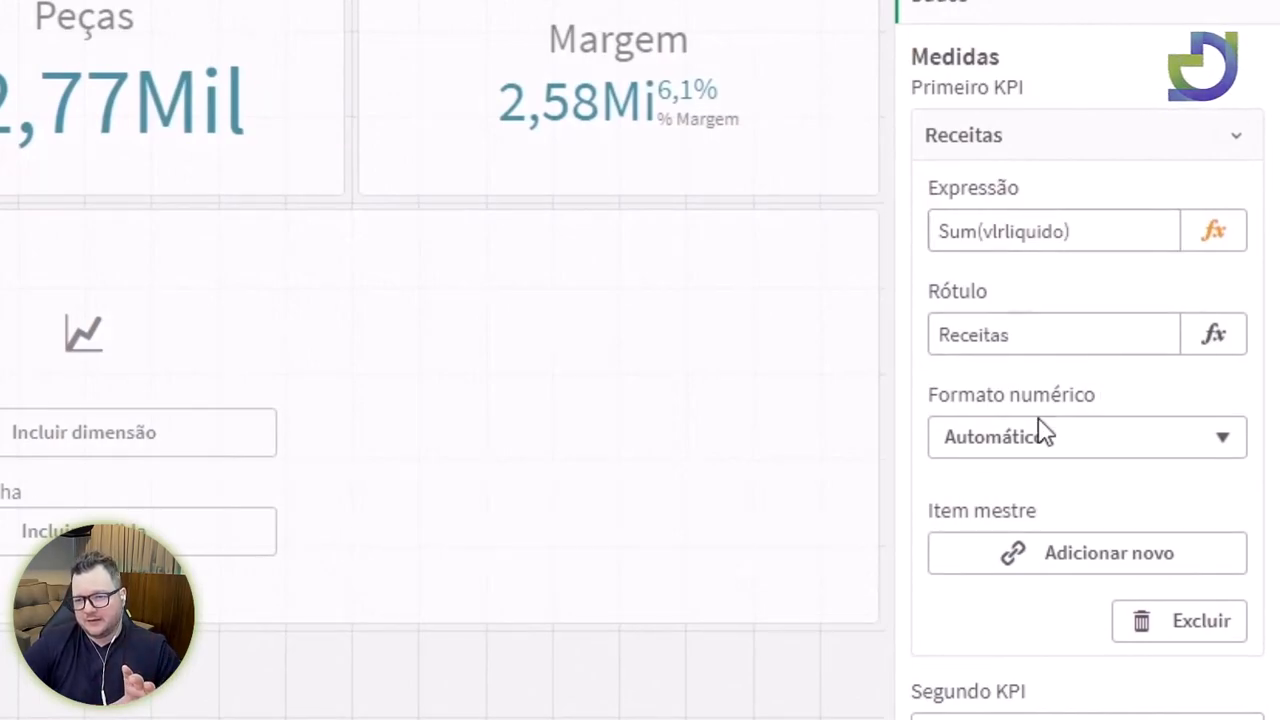
{"action": "left_click", "coordinate": [1100, 567]}
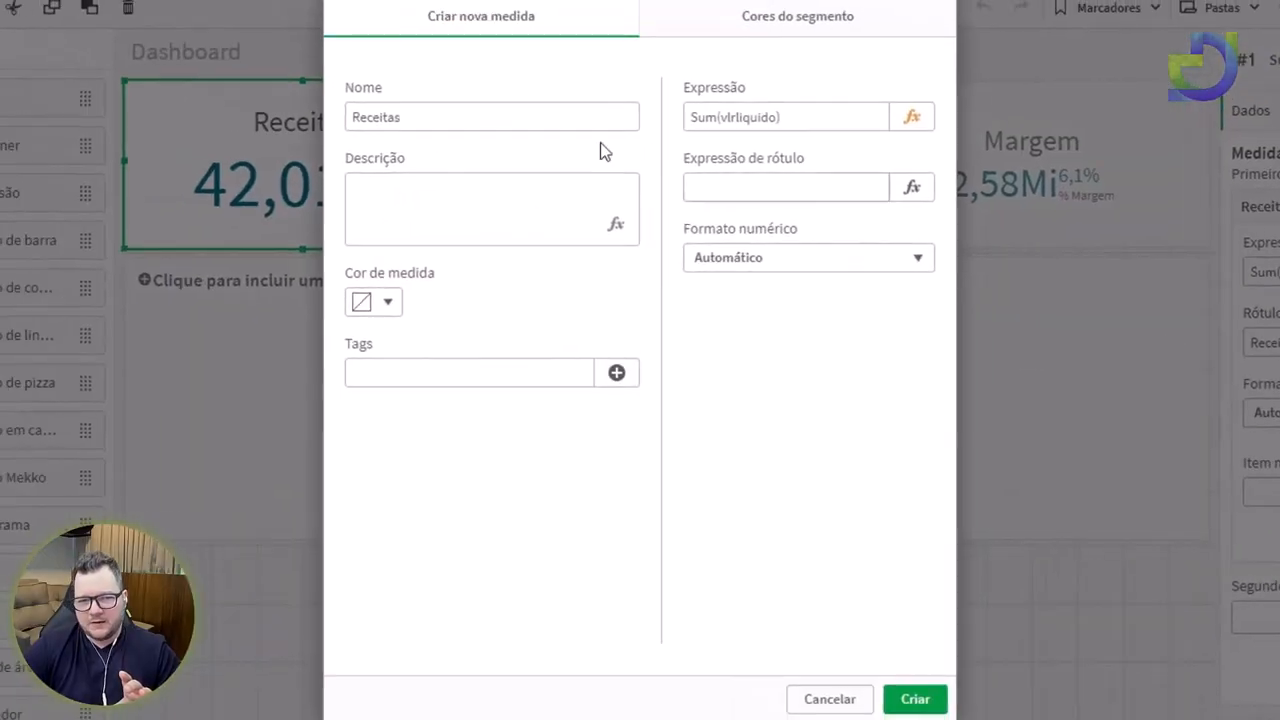
{"action": "left_click", "coordinate": [389, 99]}
{"action": "left_click_drag", "start_coordinate": [389, 99], "coordinate": [199, 108]}
Describe Receitas as the sales value metric already considering the subtraction of discounts.
{"action": "left_click", "coordinate": [350, 195]}
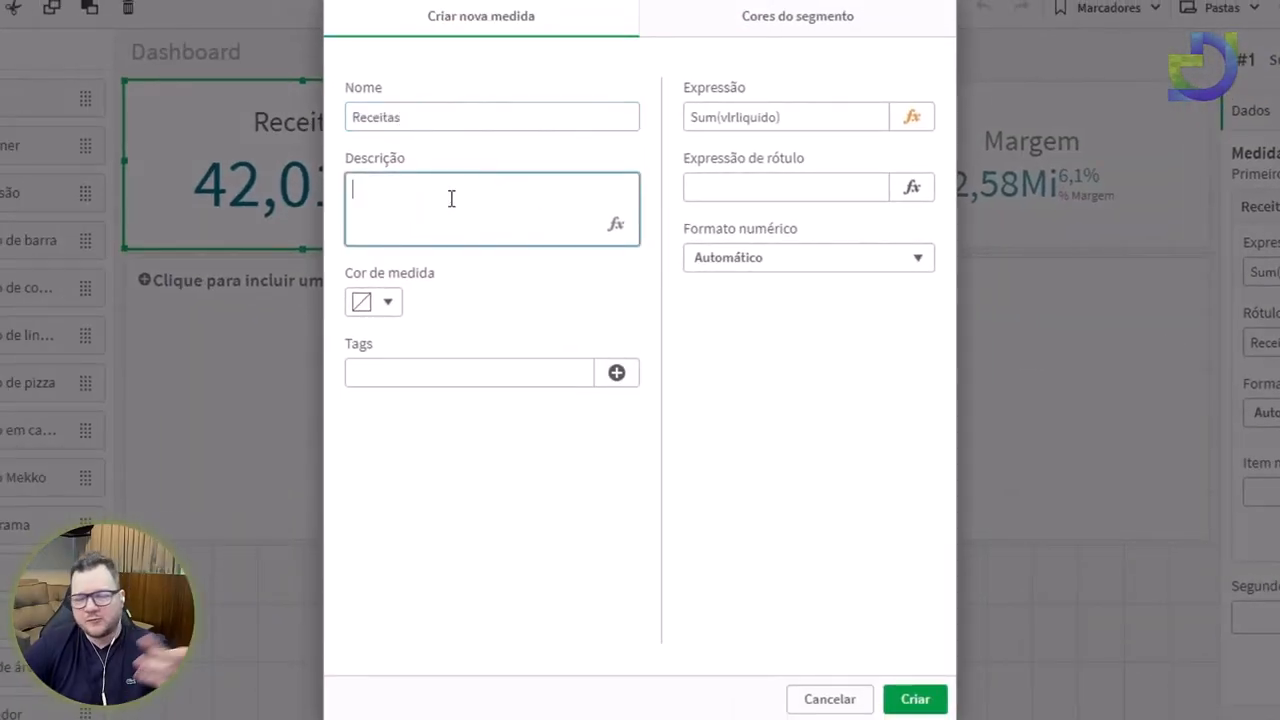
{"action": "left_click_drag", "start_coordinate": [592, 117], "coordinate": [352, 117]}
{"action": "left_click", "coordinate": [451, 211]}
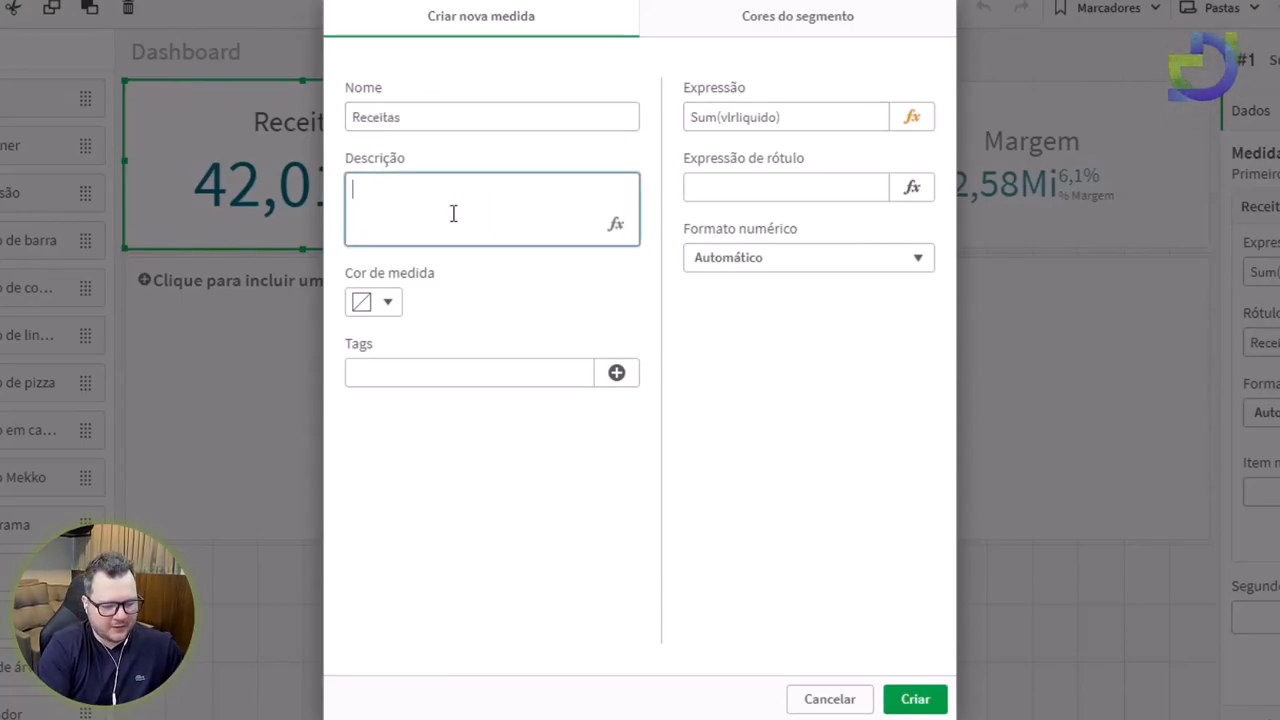
{"action": "type", "text": "É p lo"}
{"action": "key", "text": "BackSpace"}
{"action": "key", "text": "BackSpace"}
{"action": "key", "text": "BackSpace"}
{"action": "key", "text": "BackSpace"}
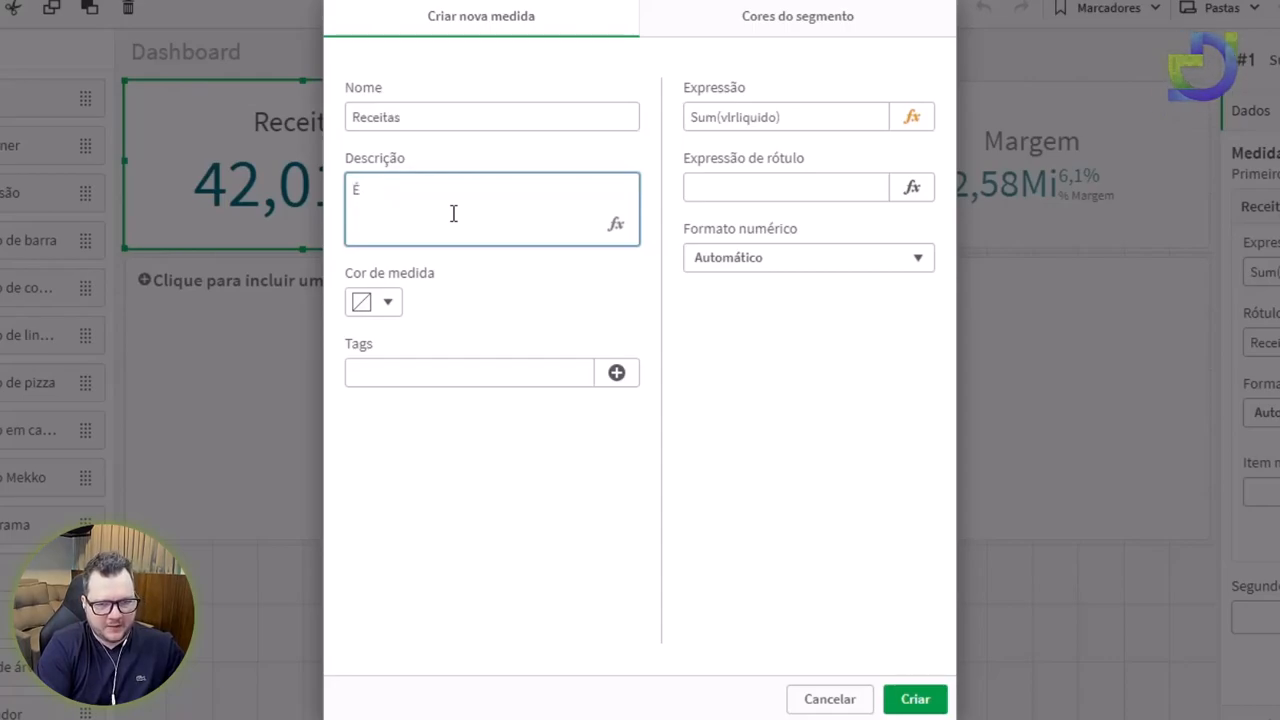
{"action": "type", "text": "a métrica de valor de ven"}
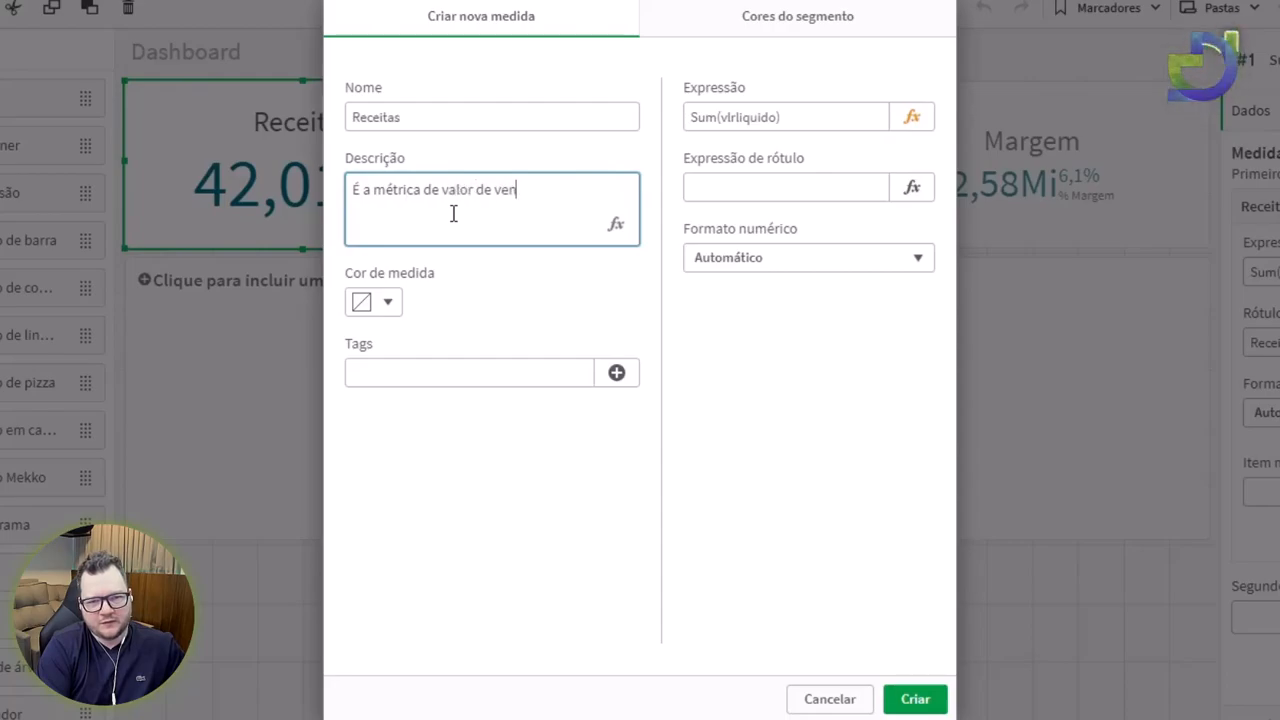
{"action": "type", "text": "das já desconsid"}
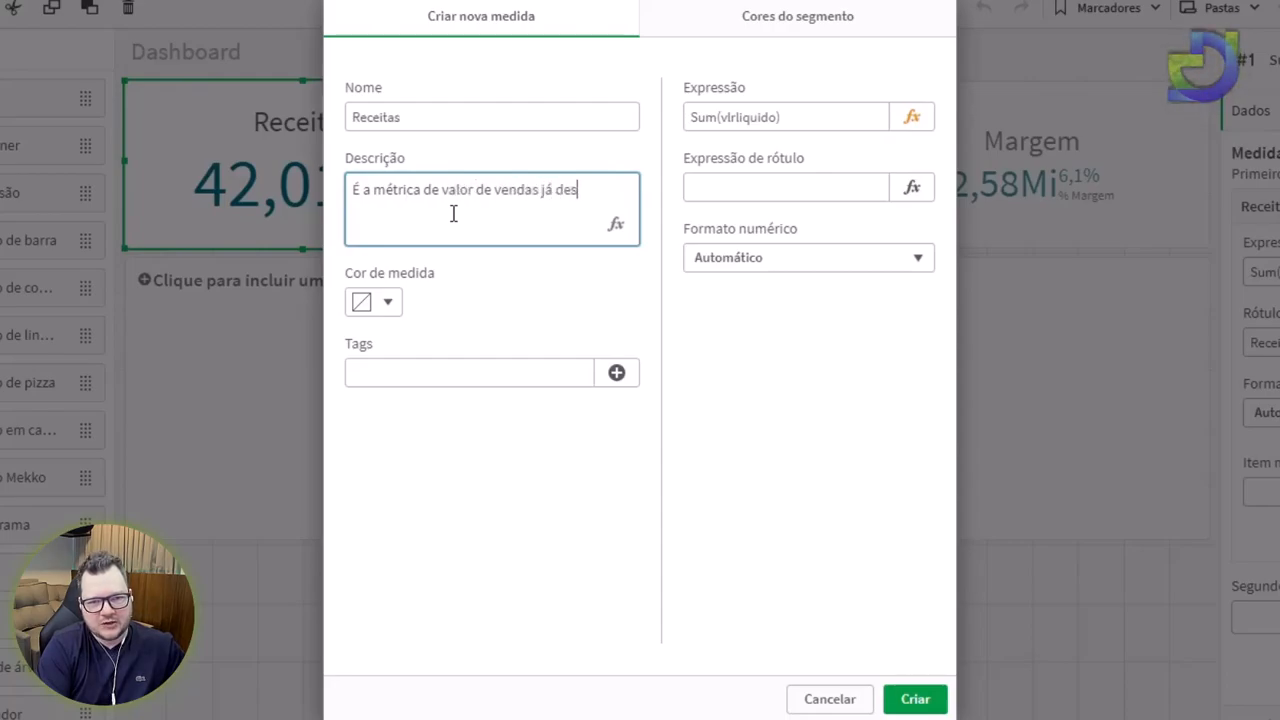
{"action": "key", "text": "BackSpace"}
{"action": "key", "text": "BackSpace"}
{"action": "key", "text": "BackSpace"}
{"action": "key", "text": "BackSpace"}
{"action": "key", "text": "BackSpace"}
{"action": "key", "text": "BackSpace"}
{"action": "key", "text": "BackSpace"}
{"action": "key", "text": "BackSpace"}
{"action": "key", "text": "BackSpace"}
{"action": "key", "text": "BackSpace"}
{"action": "key", "text": "BackSpace"}
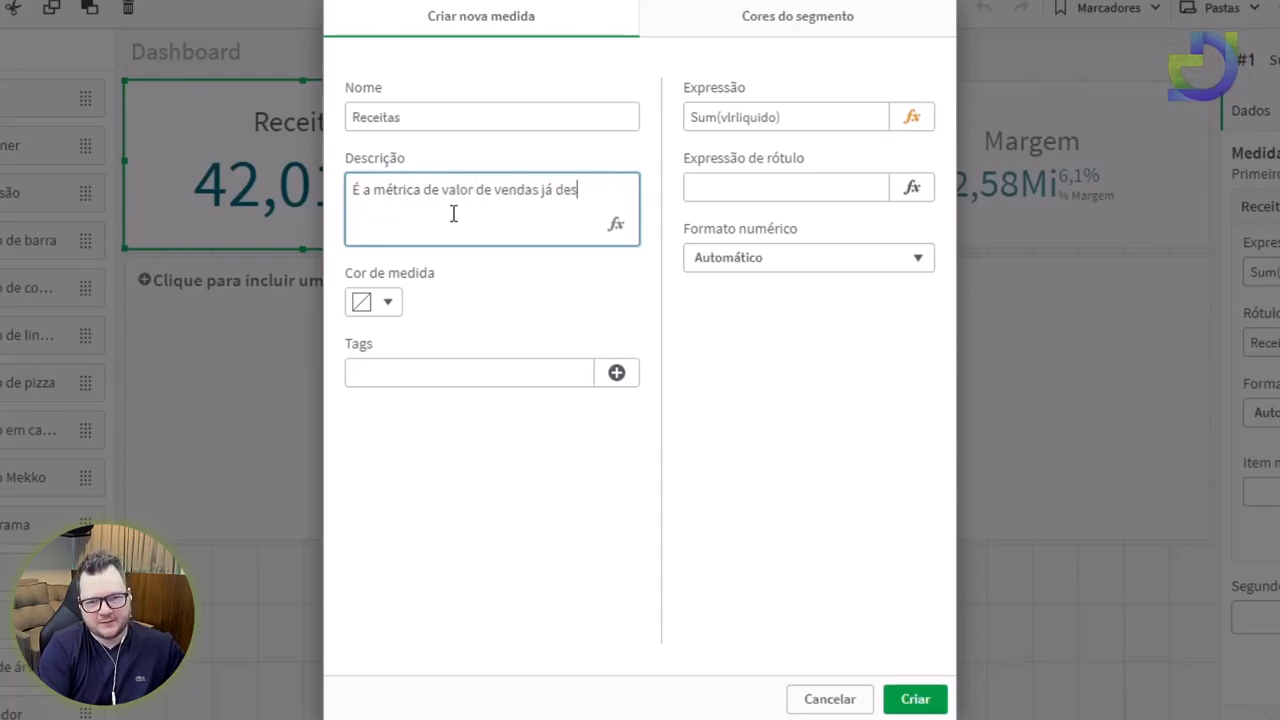
{"action": "type", "text": "considerando os desc"}
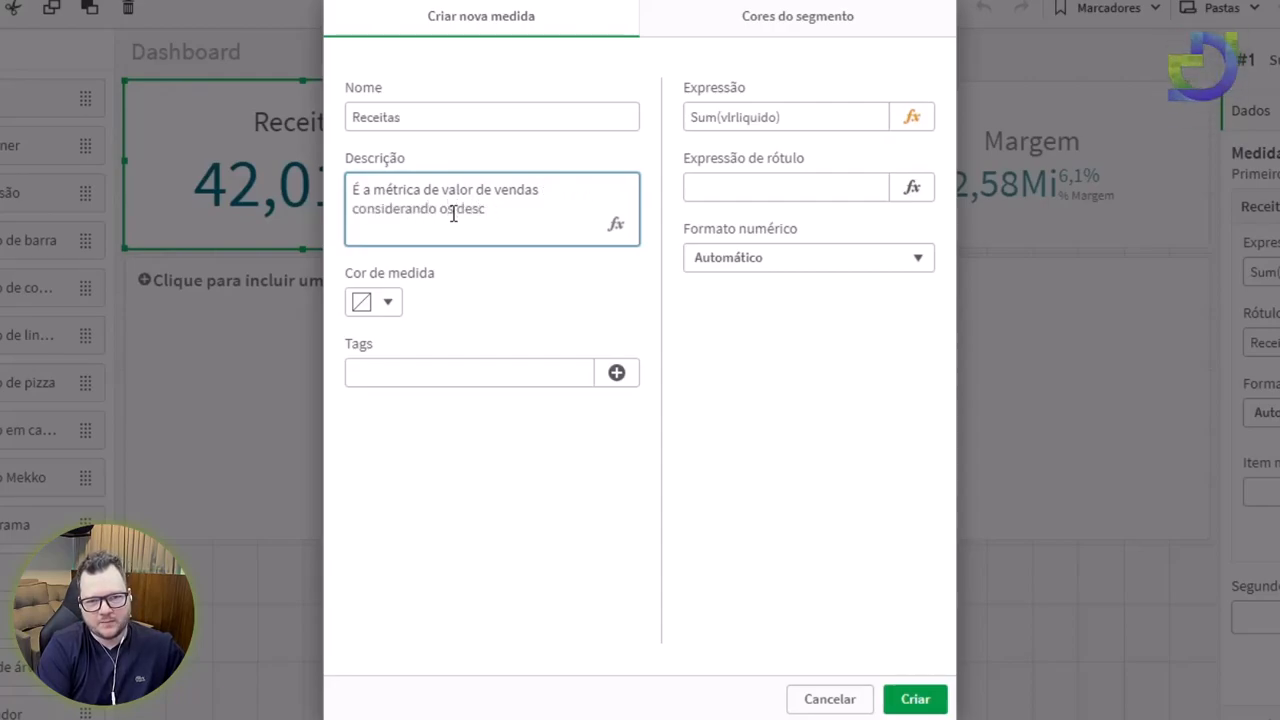
{"action": "type", "text": "ot tributração dos"}
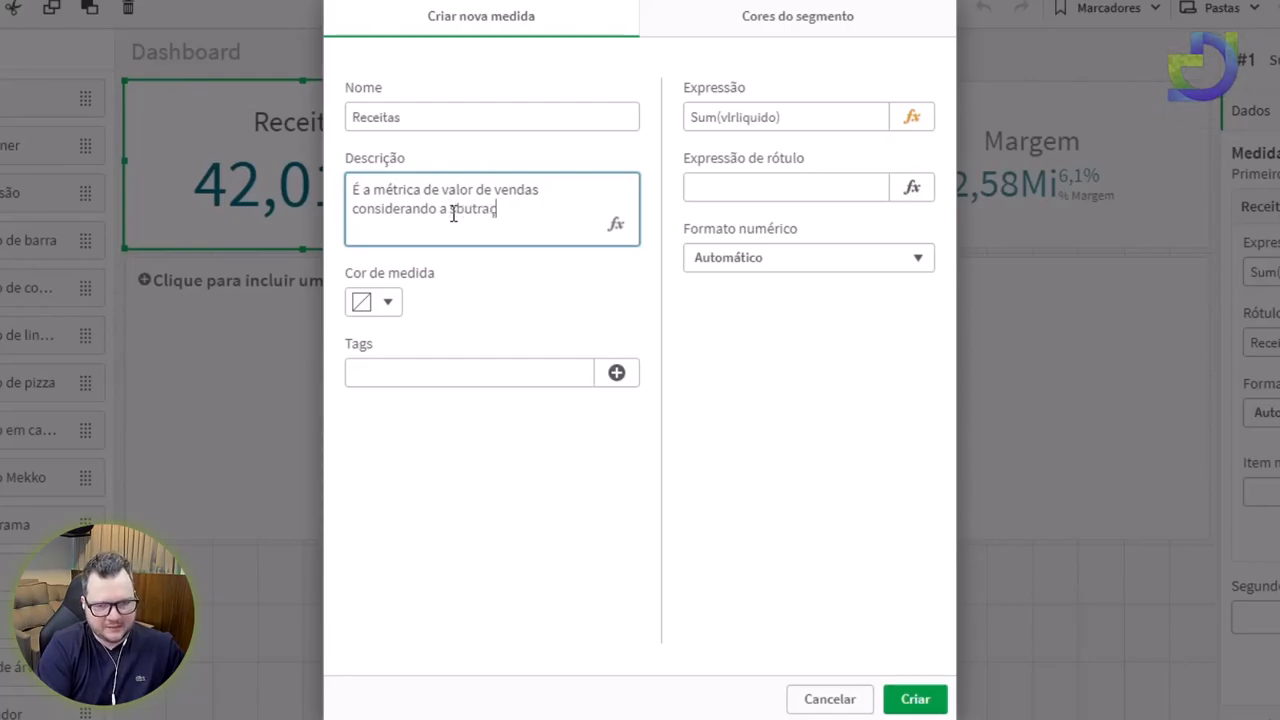
{"action": "type", "text": " descontos."}
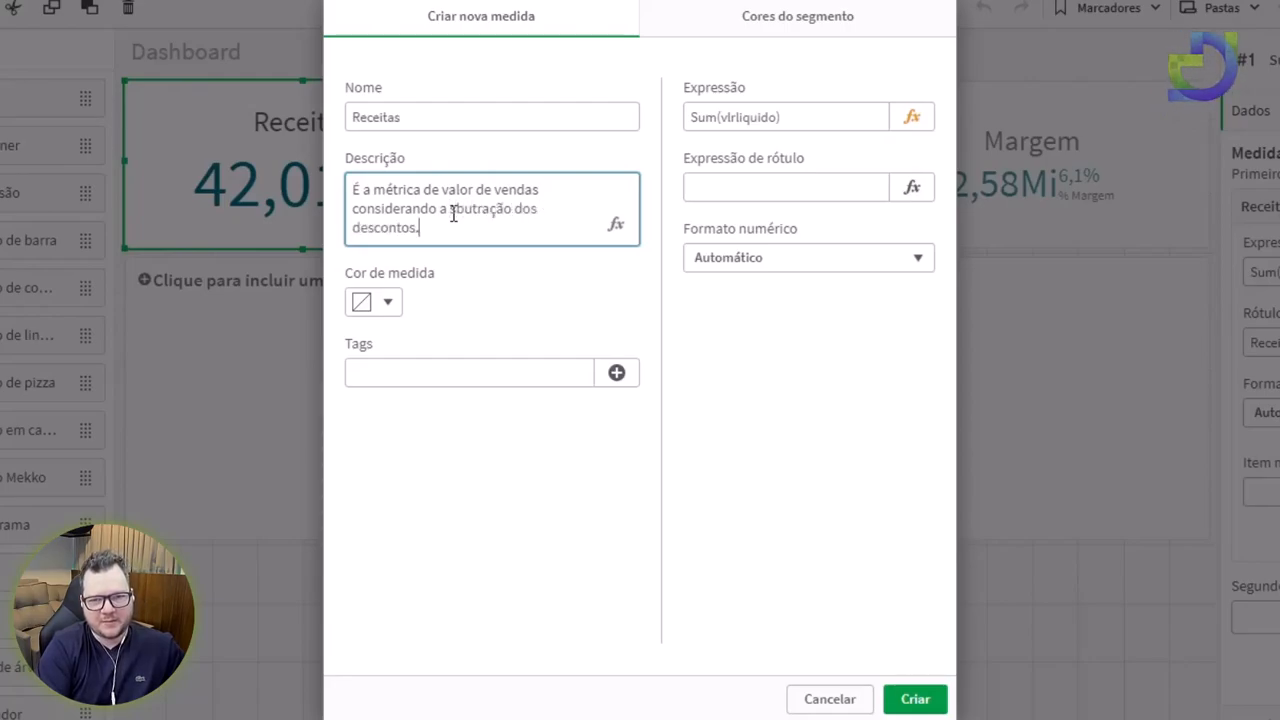
{"action": "key", "text": "Delete"}
{"action": "key", "text": "Right"}
{"action": "type", "text": "b"}
Review the measure's label expression and keep the automatic number format.
{"action": "left_click", "coordinate": [771, 192]}
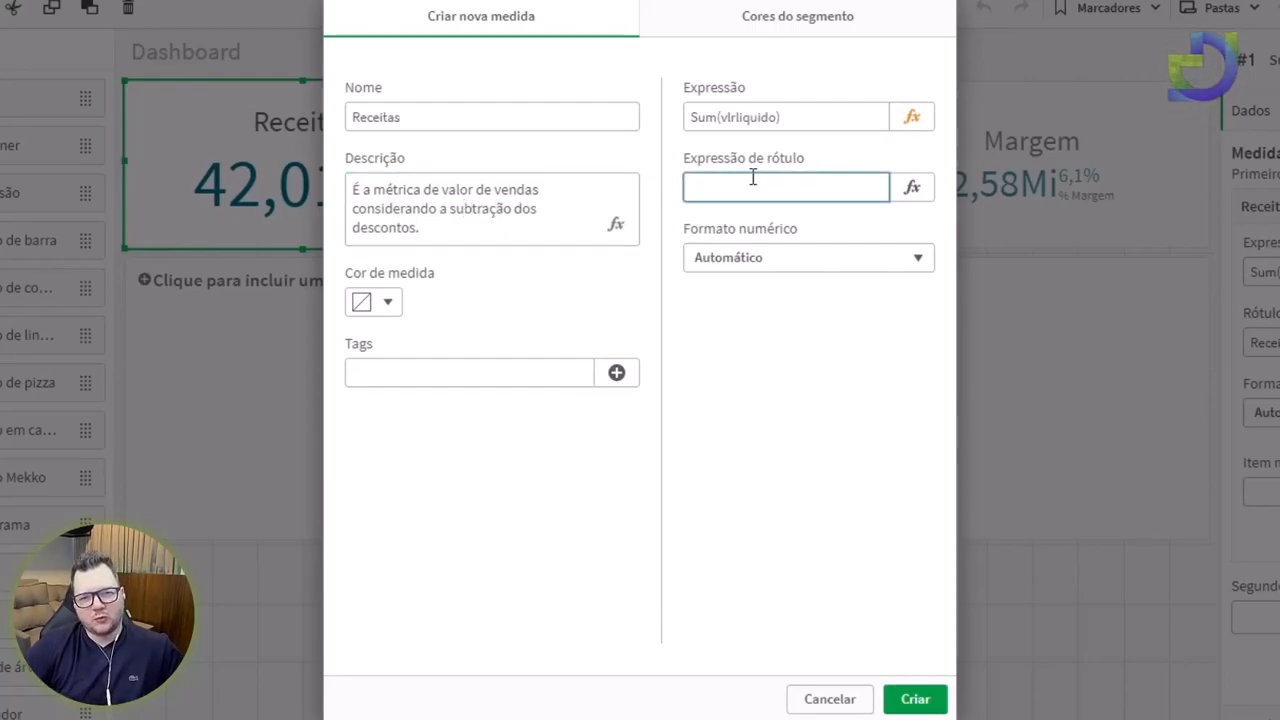
{"action": "double_click", "coordinate": [456, 120]}
{"action": "left_click", "coordinate": [477, 108]}
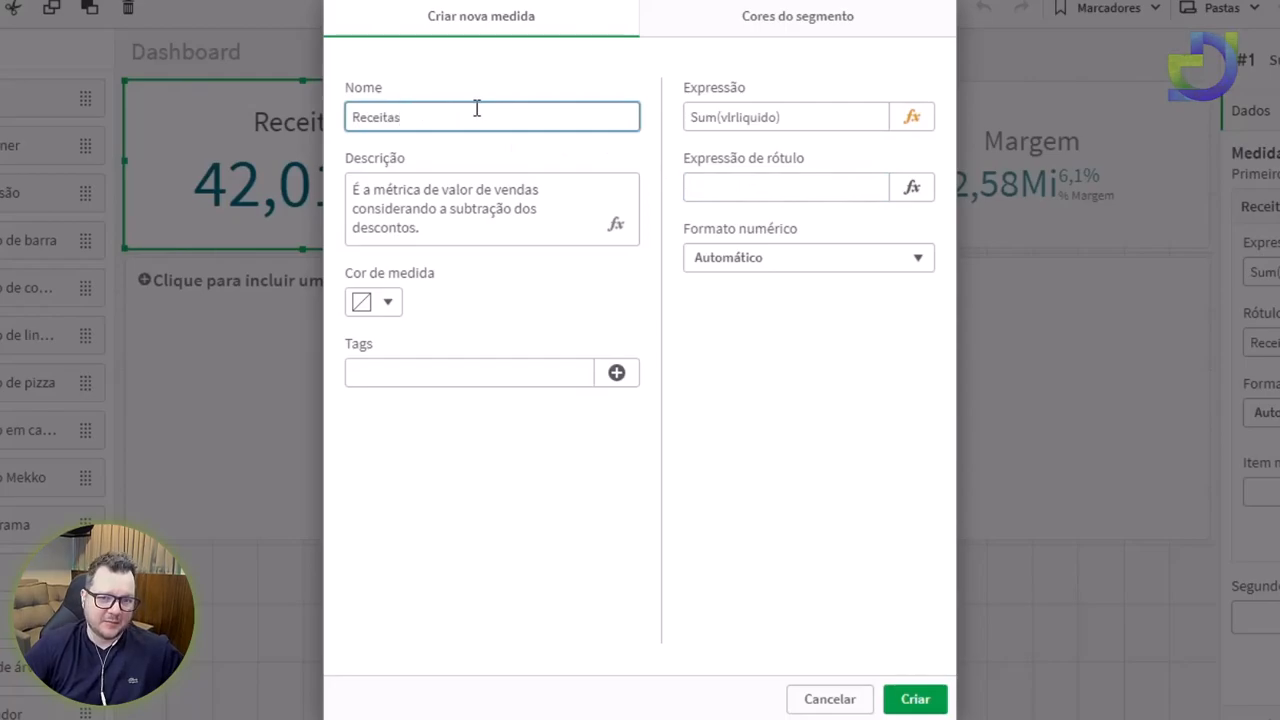
{"action": "left_click", "coordinate": [748, 262]}
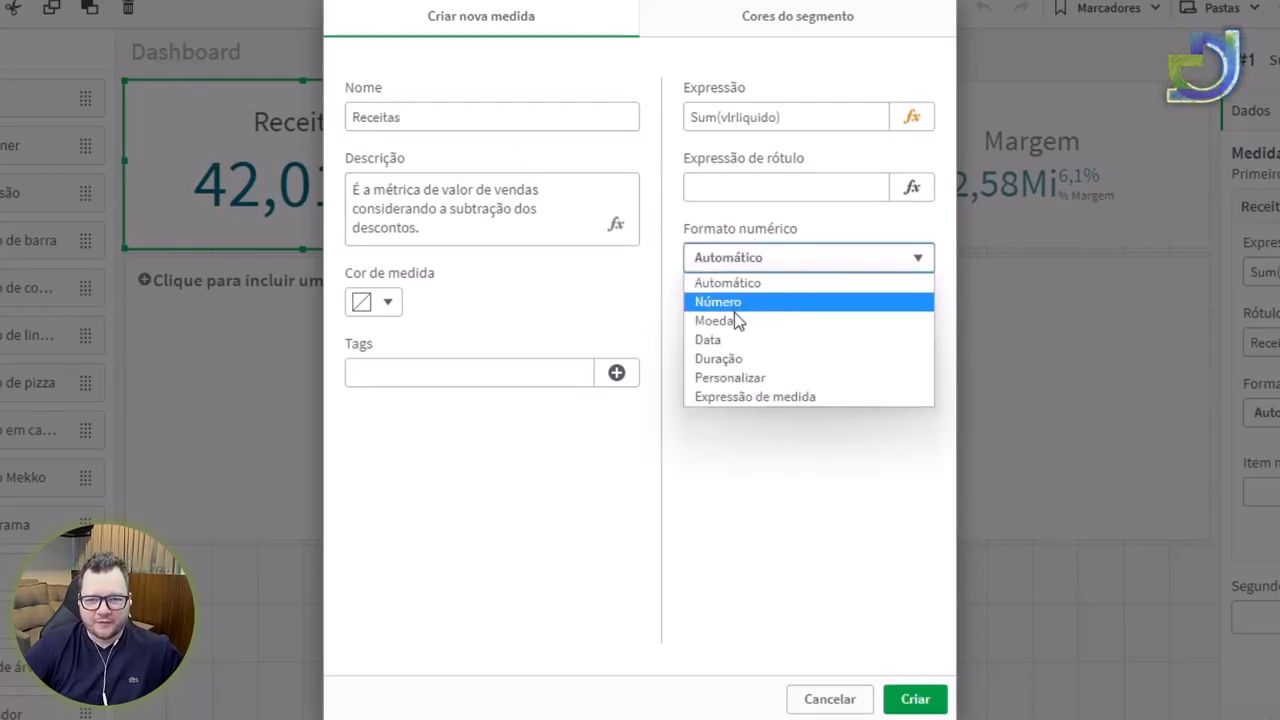
{"action": "left_click", "coordinate": [760, 283]}
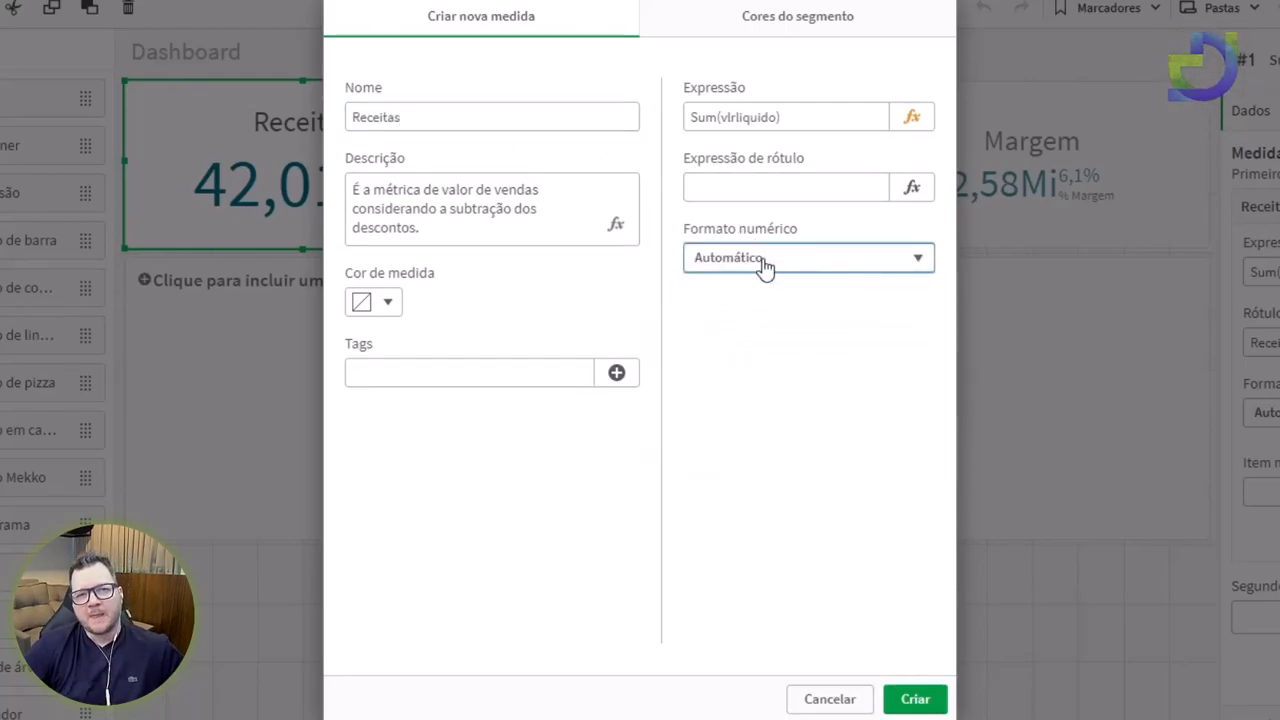
{"action": "left_click", "coordinate": [763, 262]}
{"action": "left_click", "coordinate": [763, 262]}
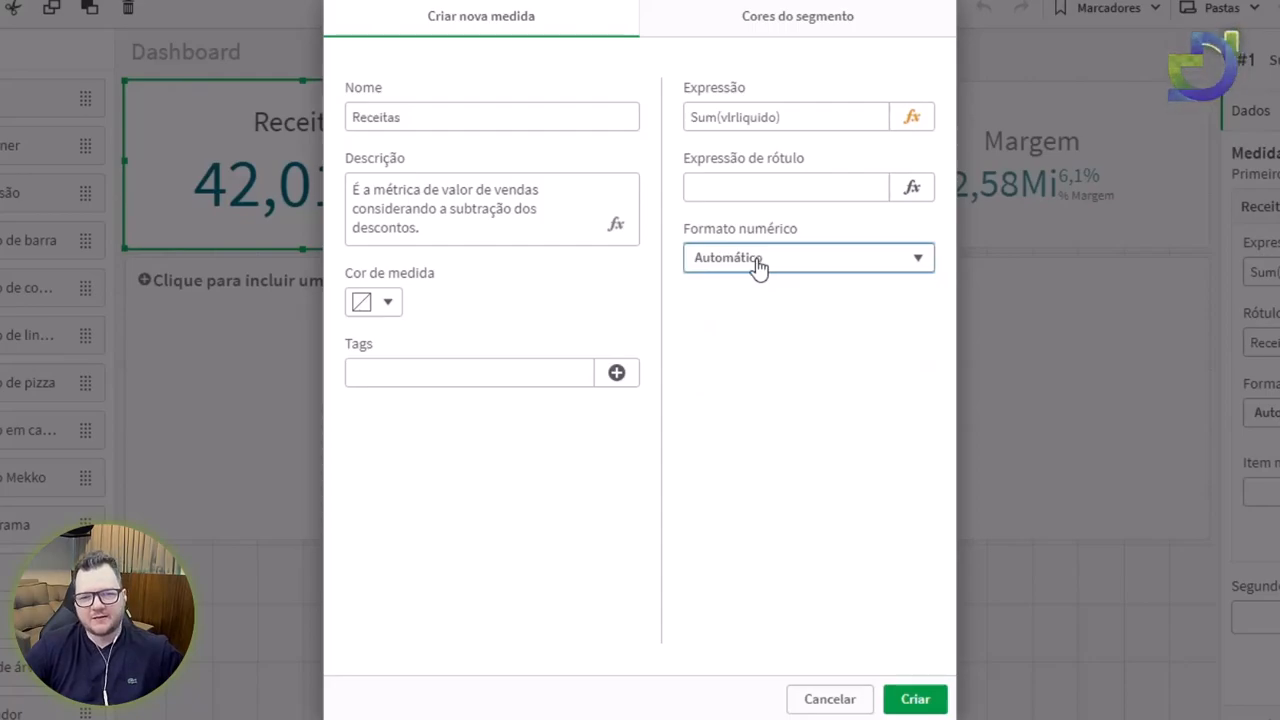
Tag the measure Vendas and create the Receitas master measure.
{"action": "left_click", "coordinate": [390, 372]}
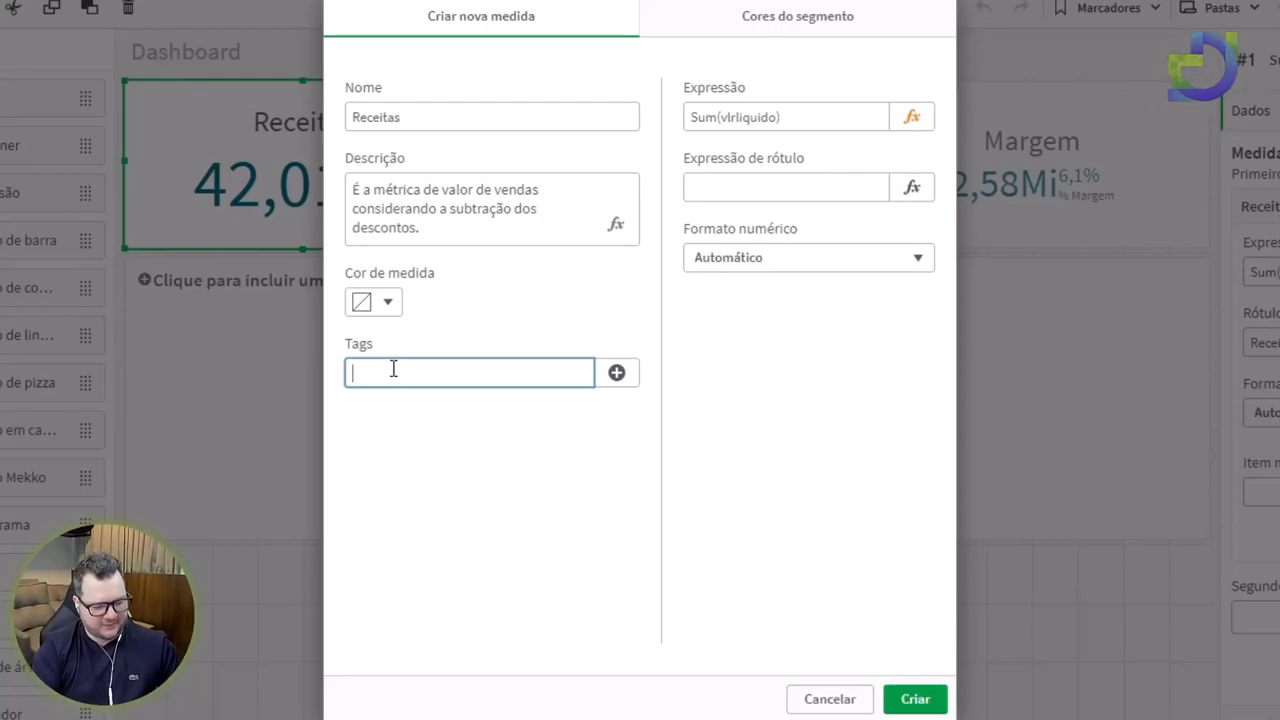
{"action": "left_click", "coordinate": [405, 117]}
{"action": "double_click", "coordinate": [417, 114]}
{"action": "left_click", "coordinate": [414, 373]}
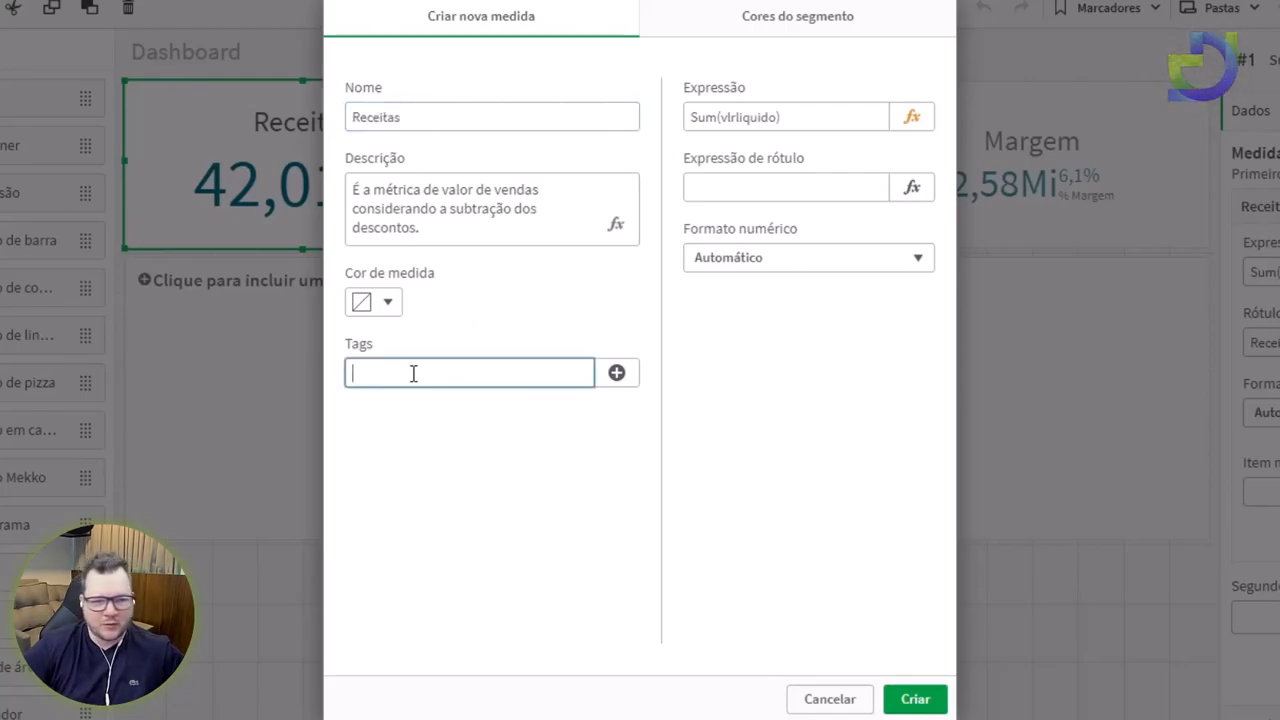
{"action": "type", "text": "Vendas"}
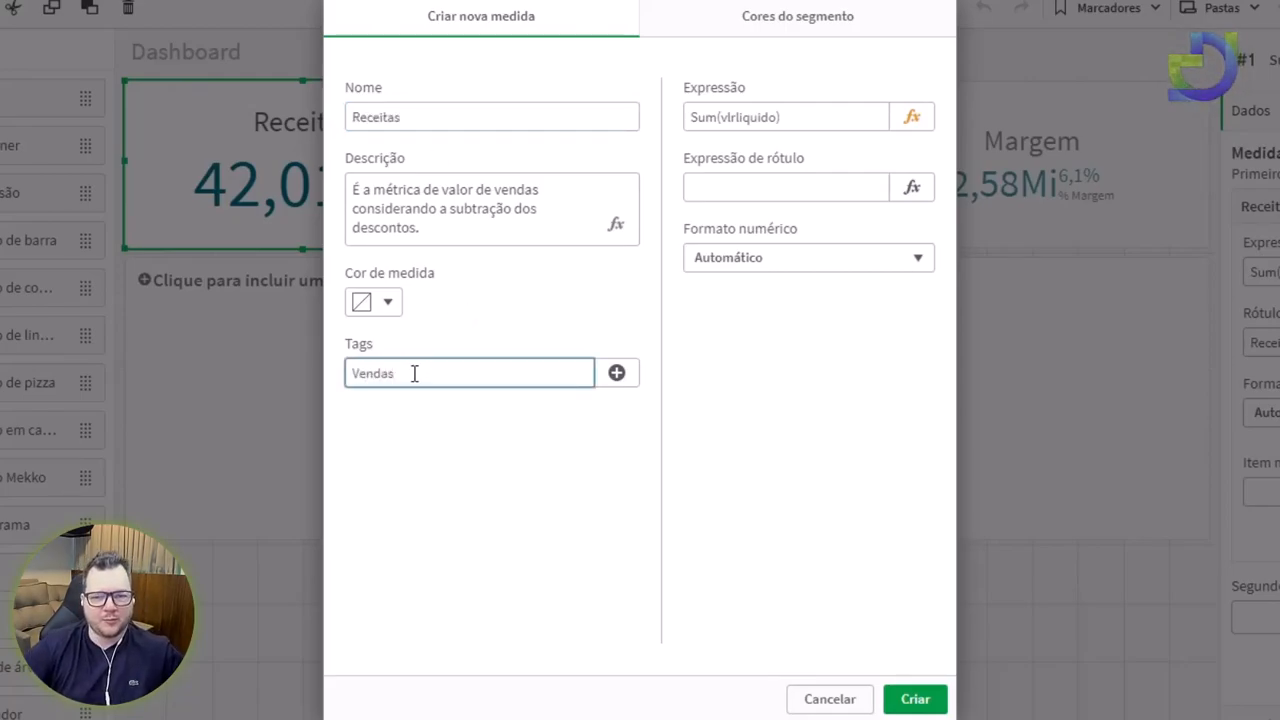
{"action": "left_click", "coordinate": [617, 374]}
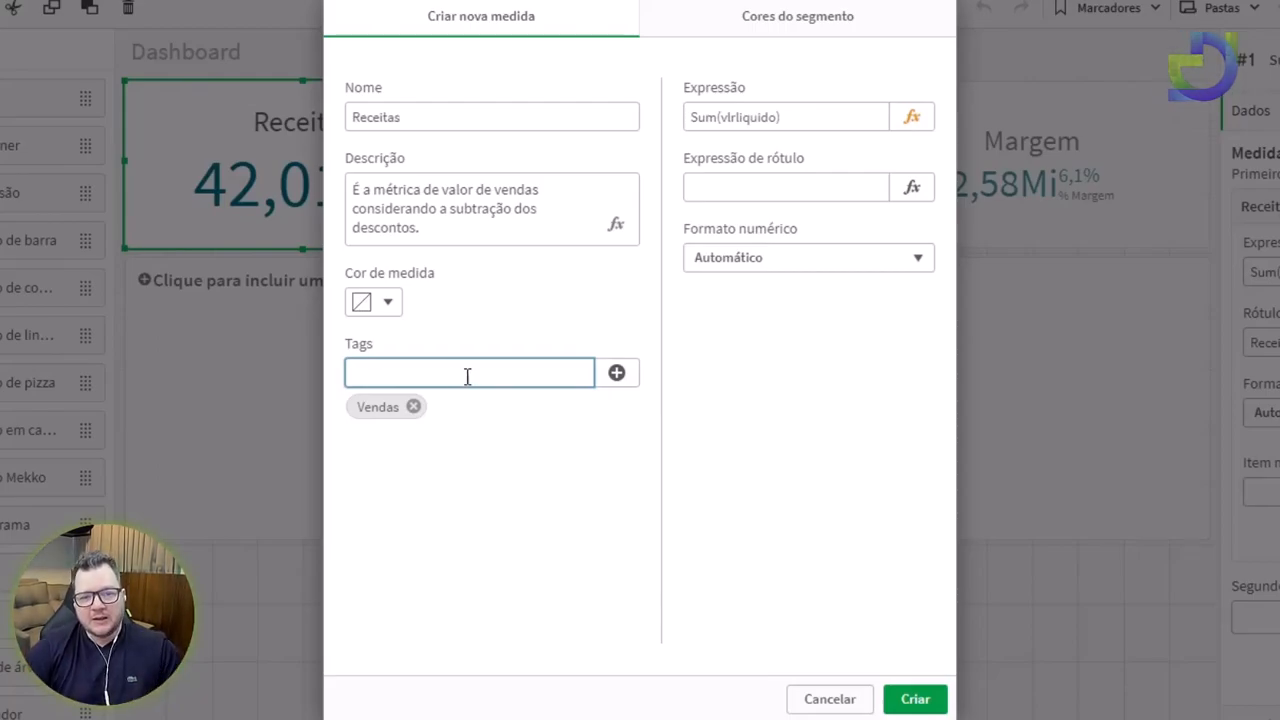
{"action": "left_click", "coordinate": [415, 116]}
{"action": "left_click", "coordinate": [429, 367]}
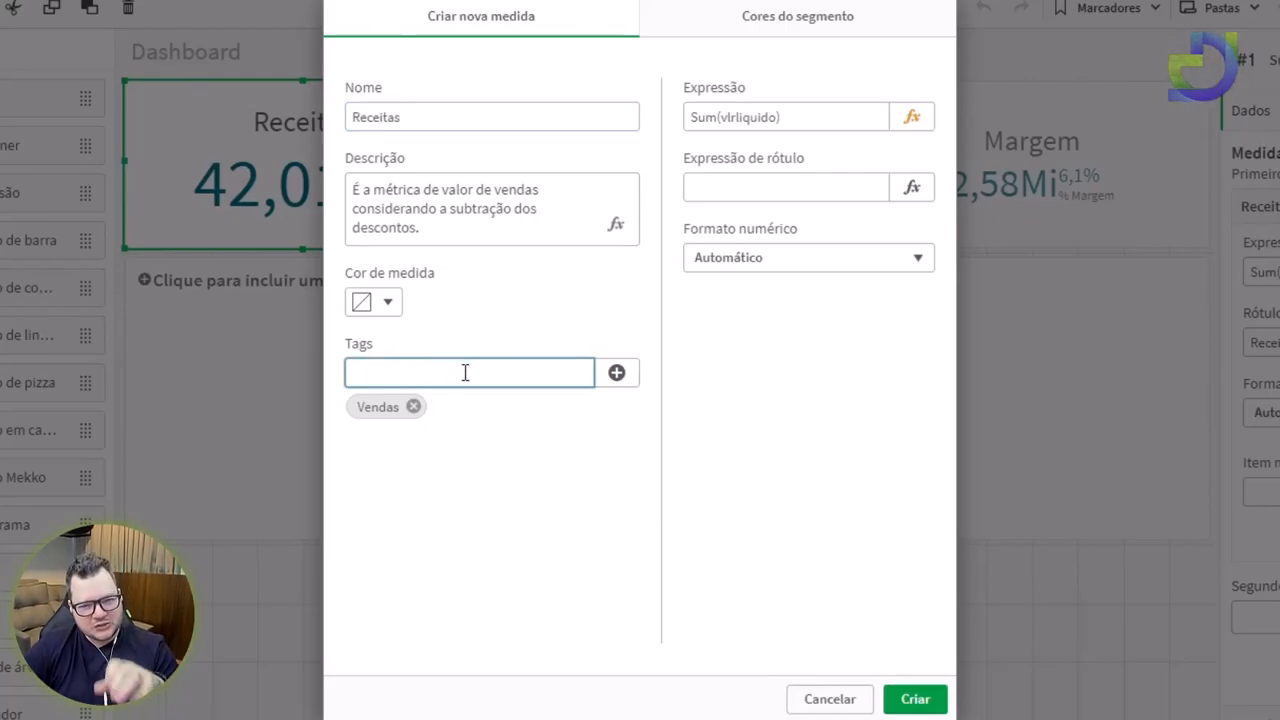
{"action": "left_click", "coordinate": [926, 699]}
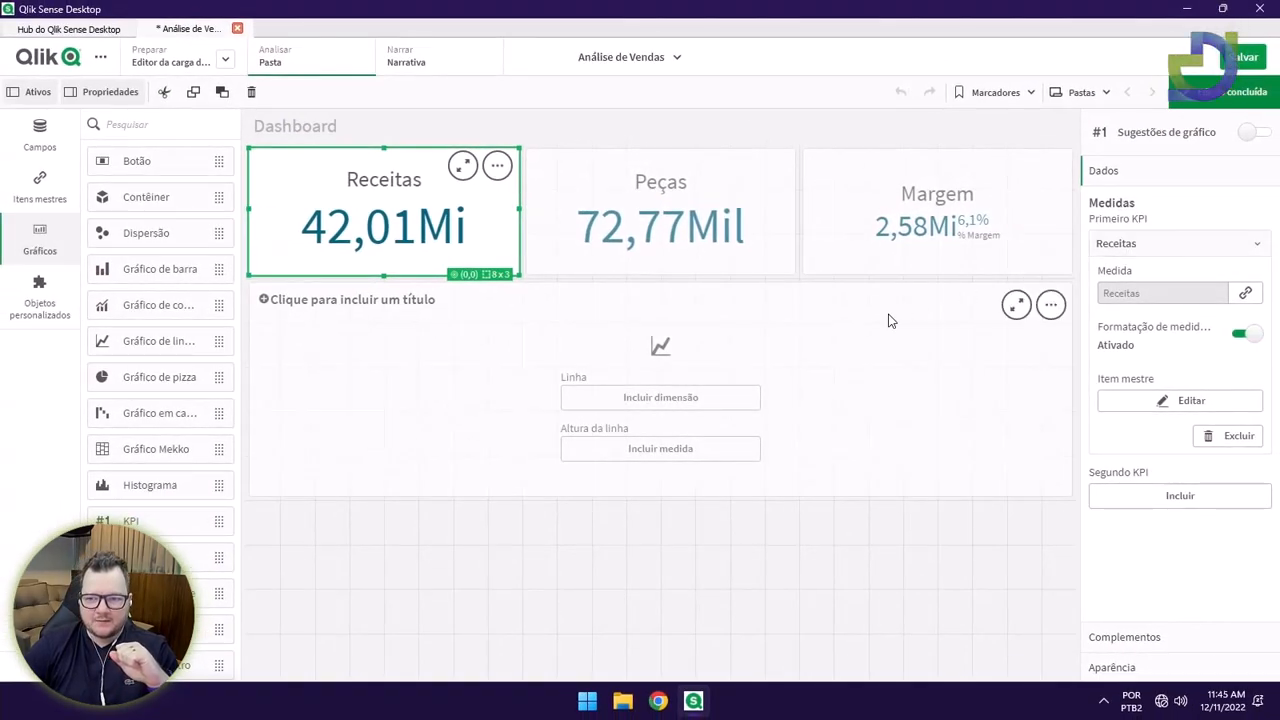
{"action": "left_click", "coordinate": [839, 526]}
{"action": "left_click", "coordinate": [491, 249]}
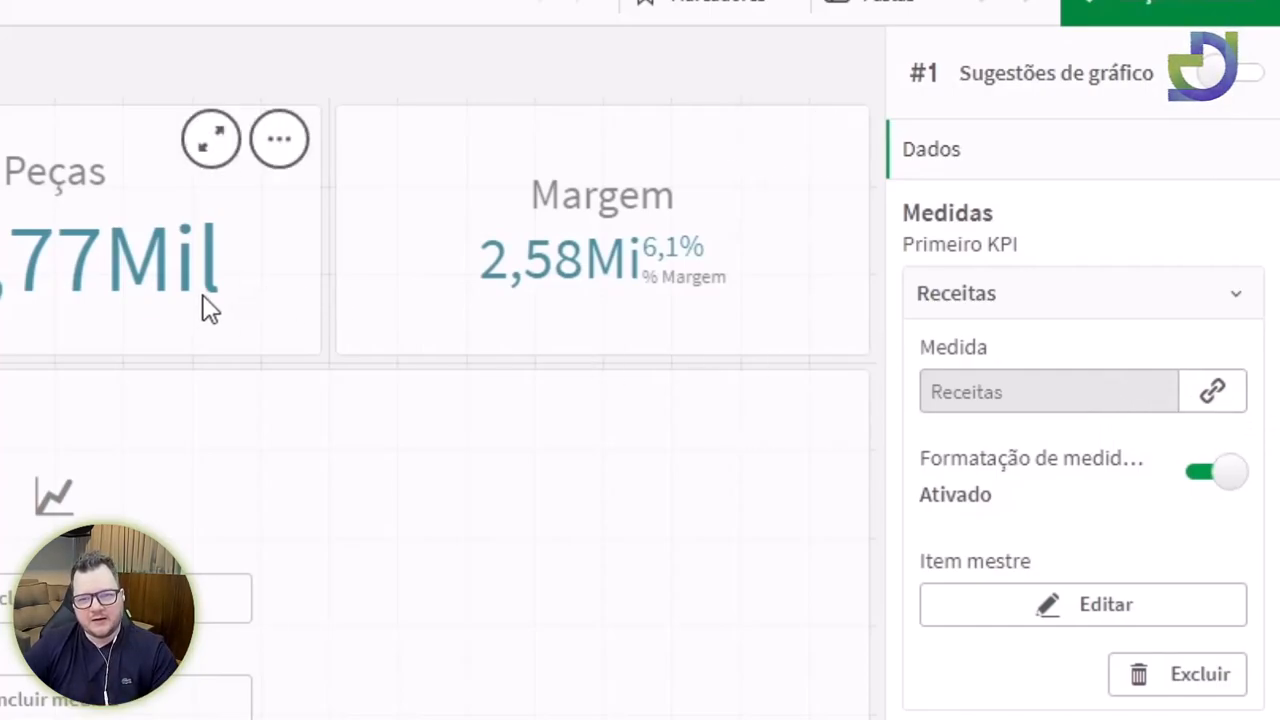
{"action": "left_click", "coordinate": [248, 290]}
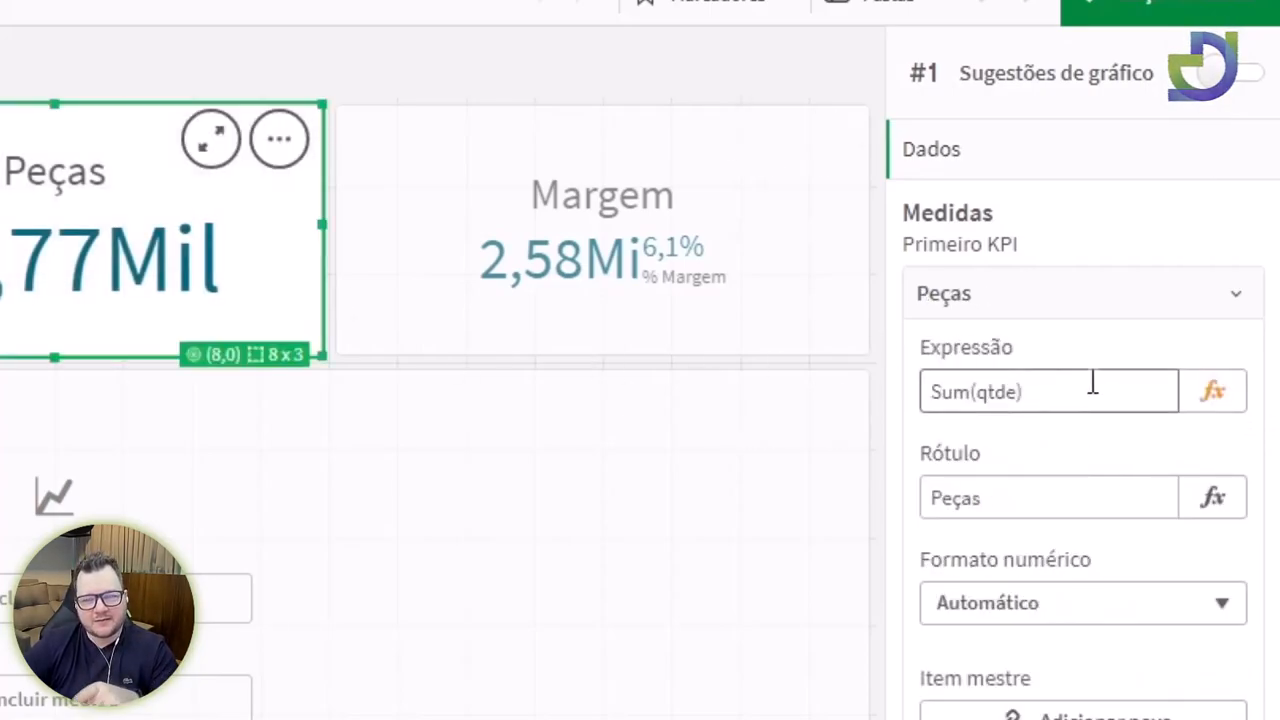
{"action": "left_click", "coordinate": [0, 230]}
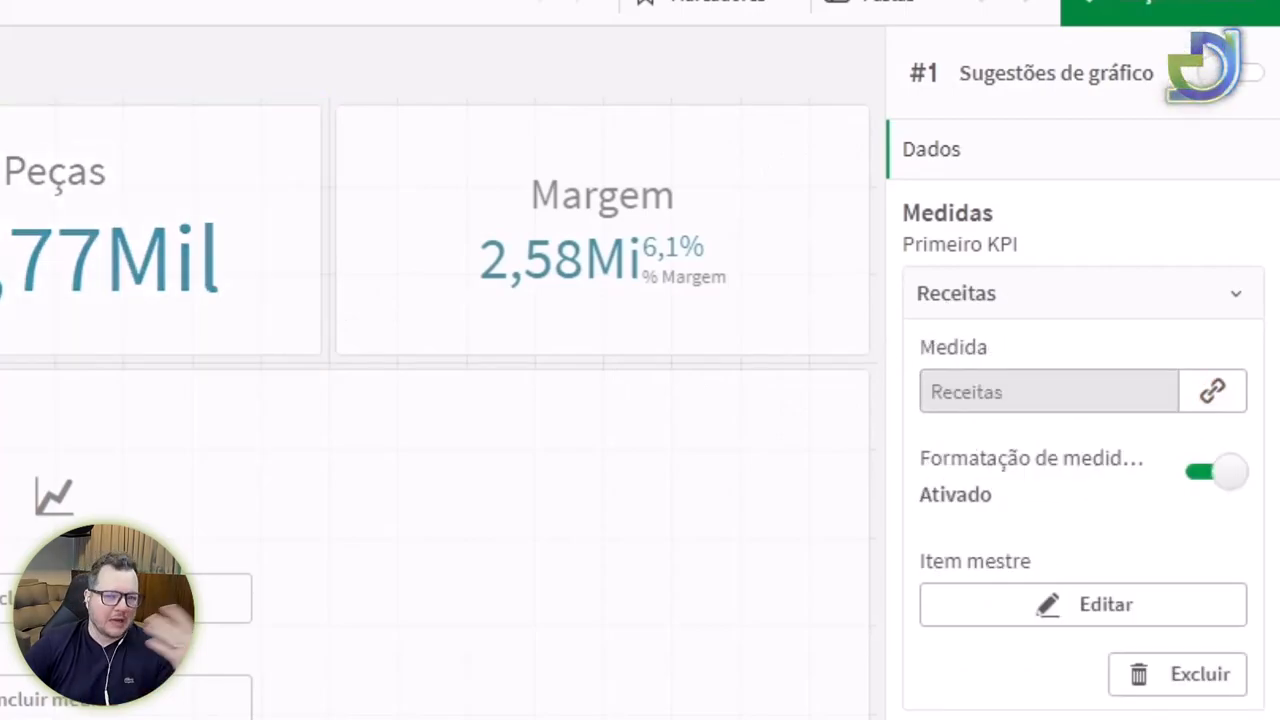
{"action": "left_click", "coordinate": [1216, 392]}
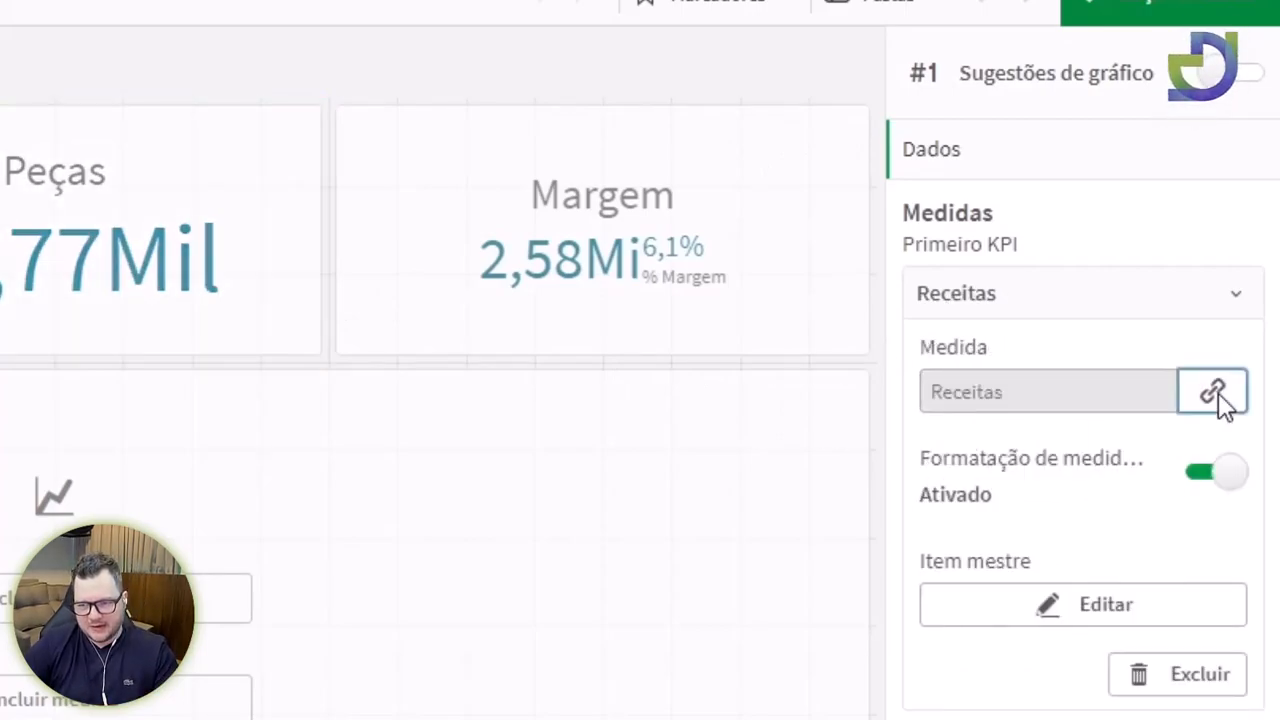
{"action": "left_click", "coordinate": [270, 606]}
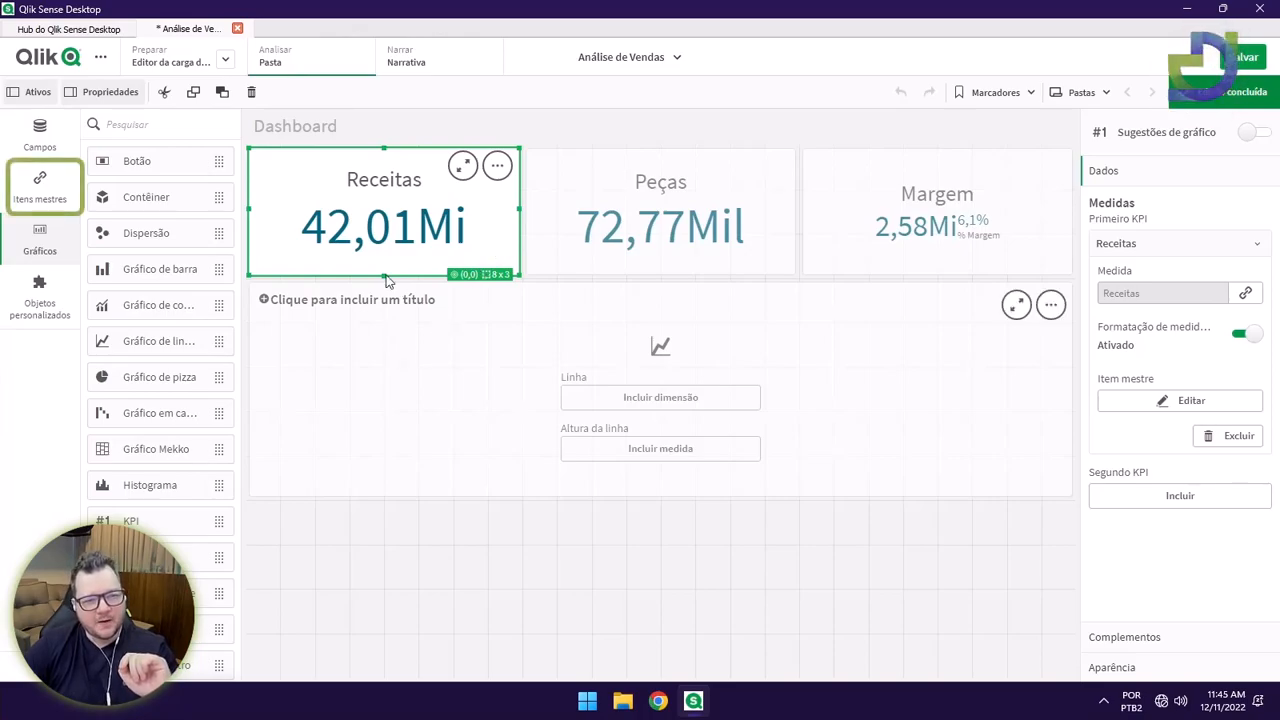
Drag the Receitas master measure onto the line chart, then remove it again.
{"action": "left_click", "coordinate": [40, 190]}
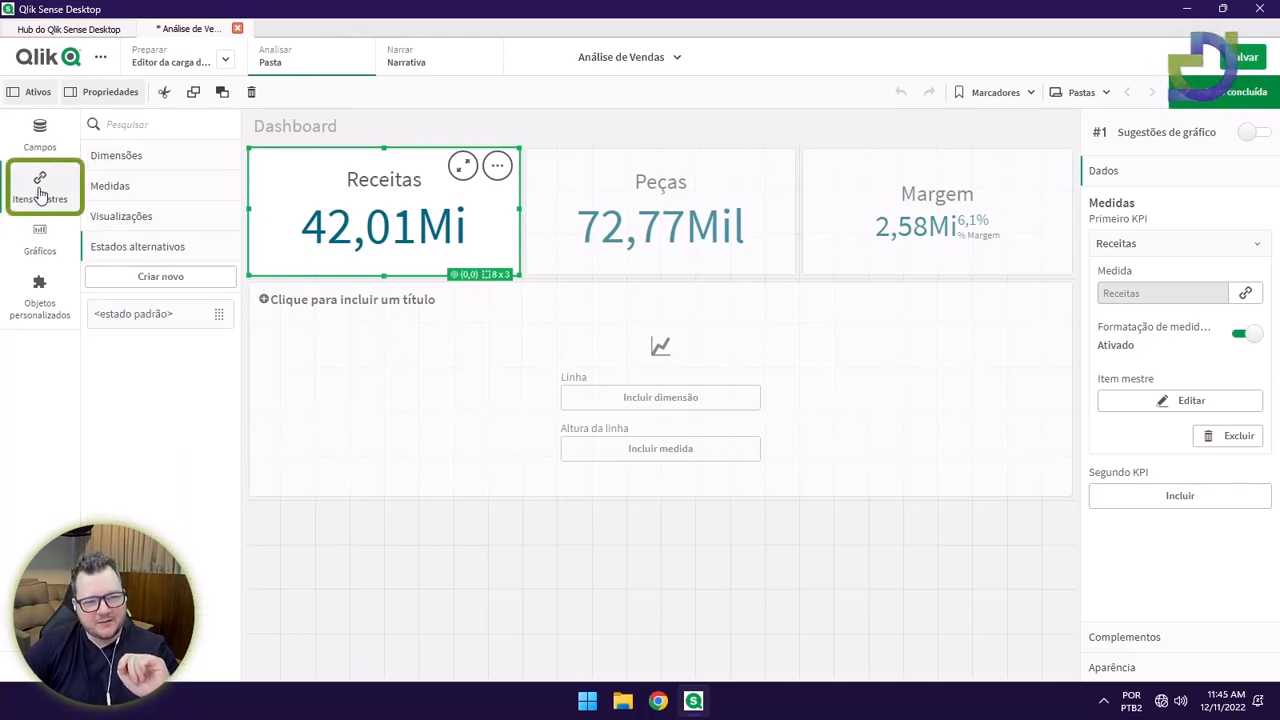
{"action": "left_click", "coordinate": [113, 186]}
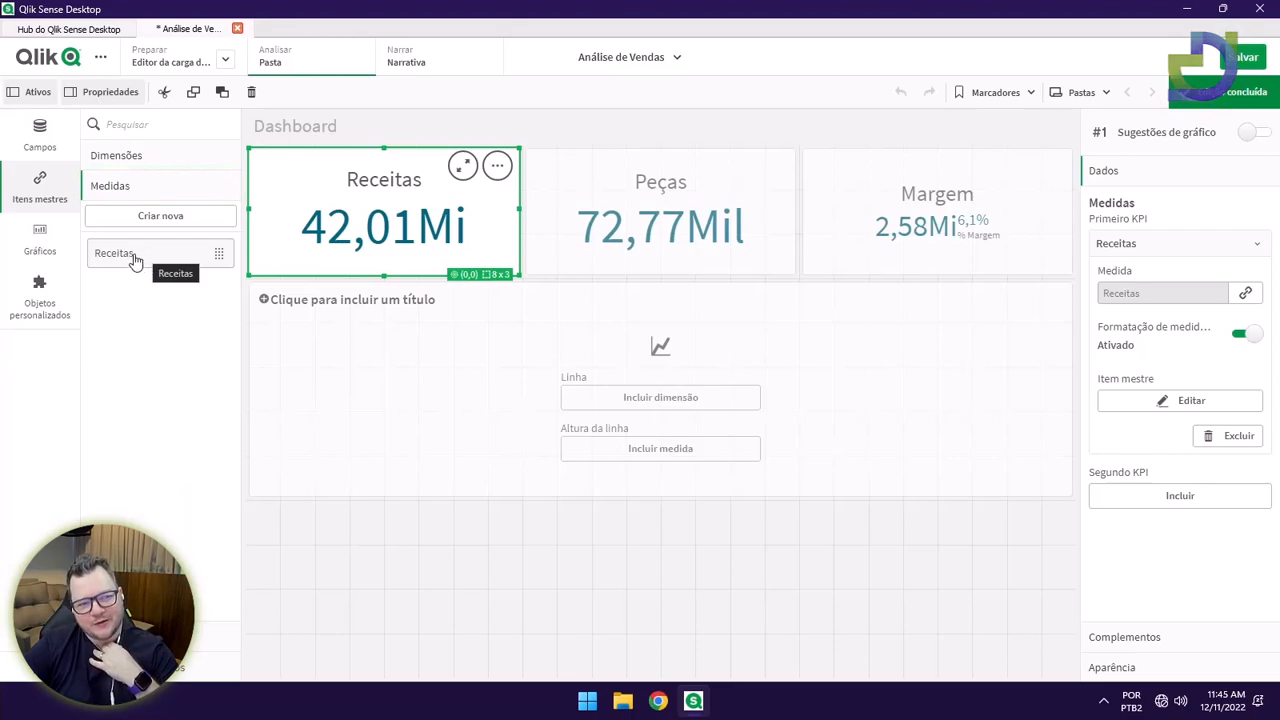
{"action": "left_click_drag", "start_coordinate": [149, 263], "coordinate": [644, 405]}
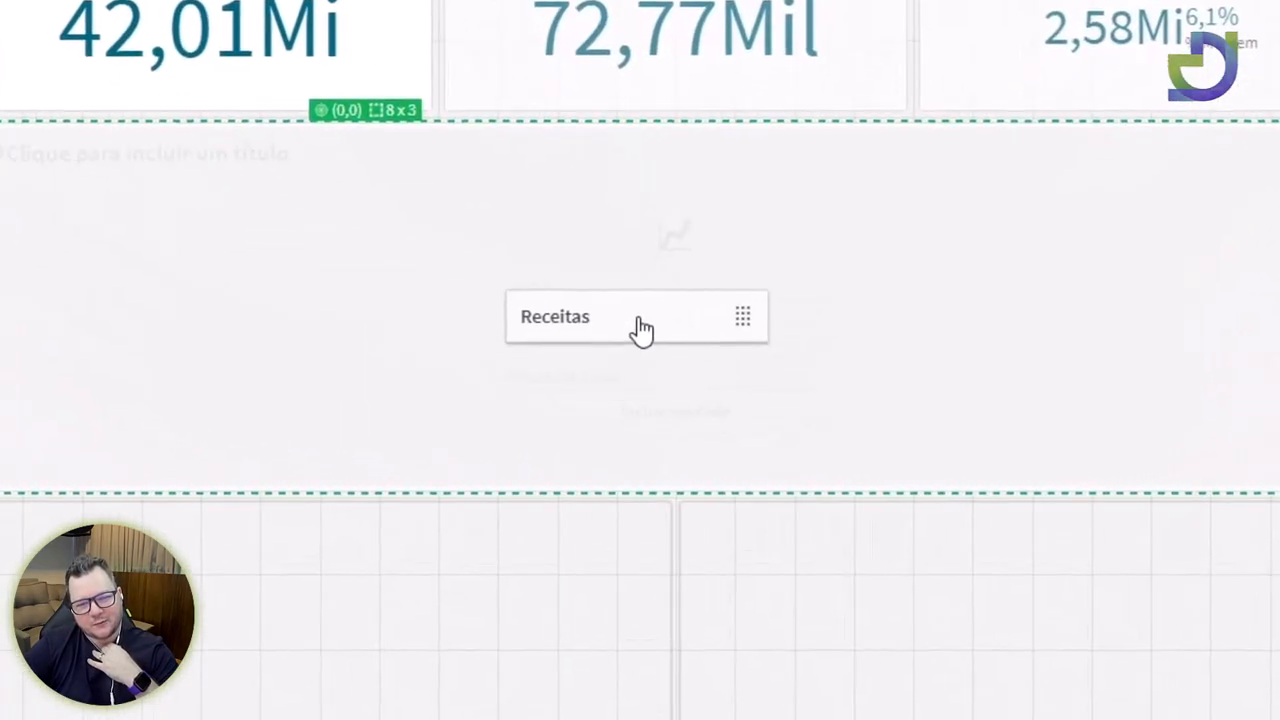
{"action": "left_click_drag", "start_coordinate": [640, 325], "coordinate": [637, 329]}
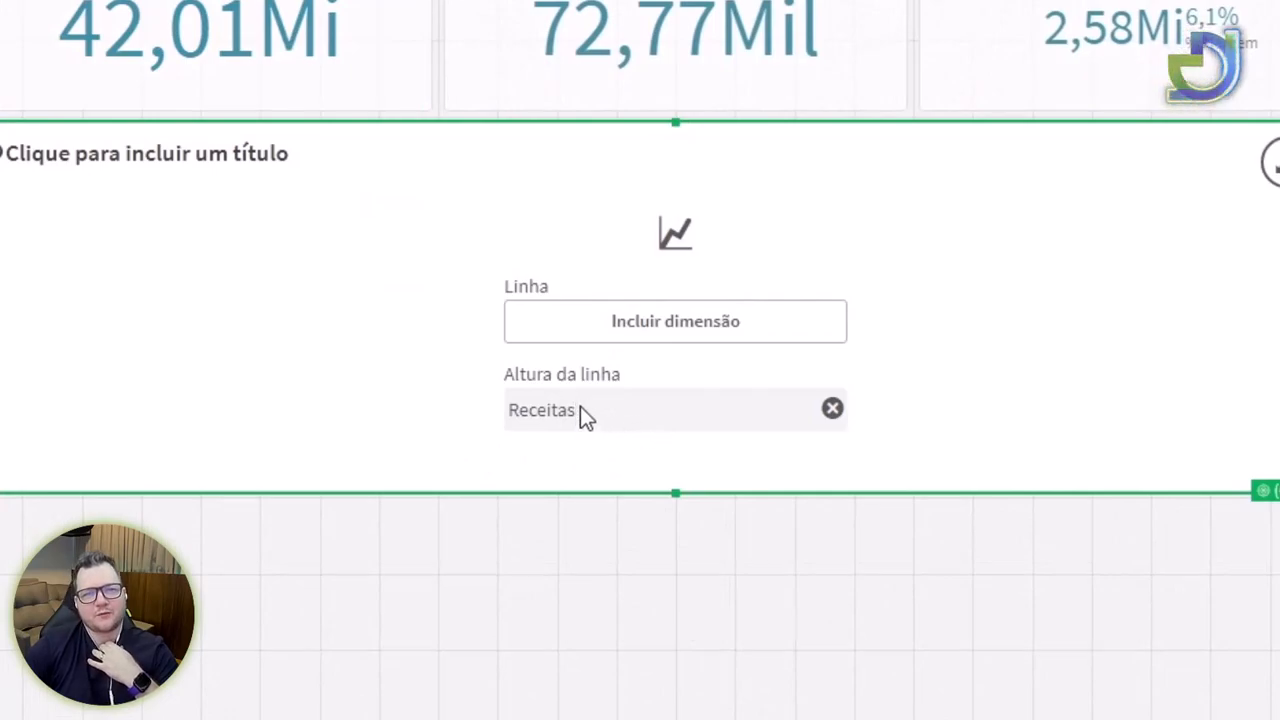
{"action": "left_click", "coordinate": [835, 412]}
{"action": "left_click", "coordinate": [777, 577]}
Add Receitas as the line chart's line-height measure from the measure list.
{"action": "left_click", "coordinate": [766, 428]}
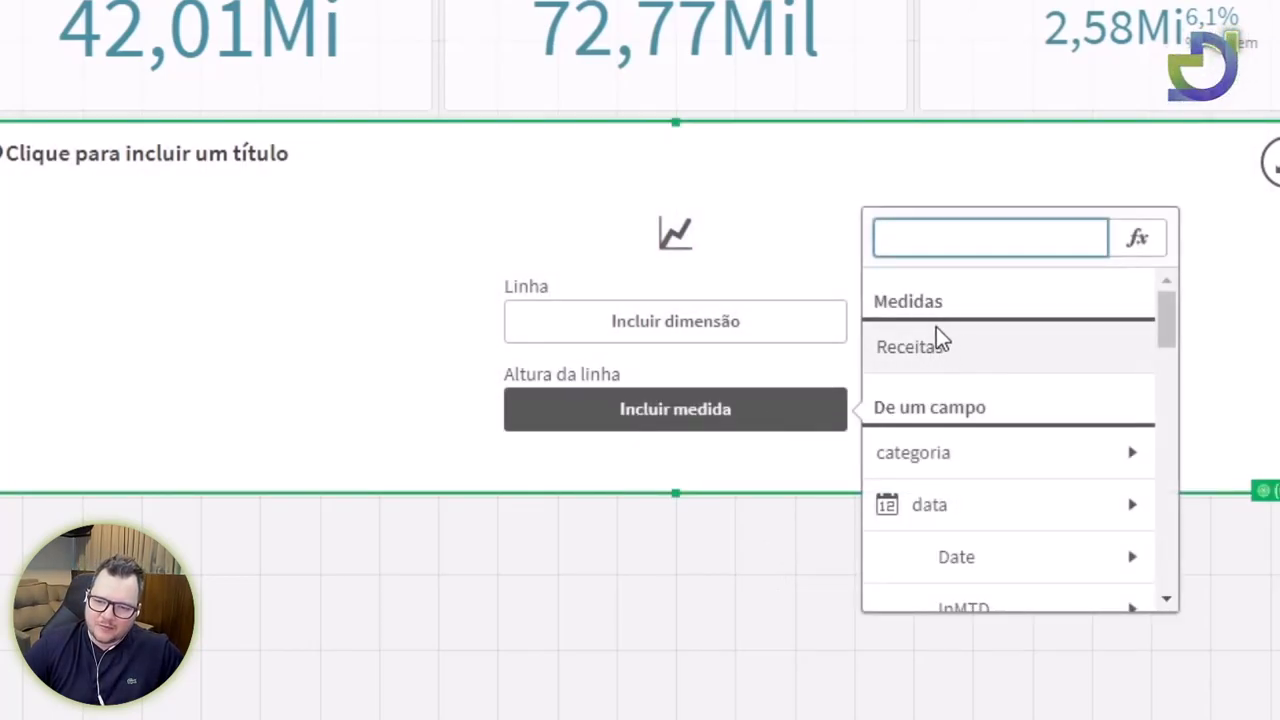
{"action": "left_click_drag", "start_coordinate": [1165, 330], "coordinate": [1148, 295]}
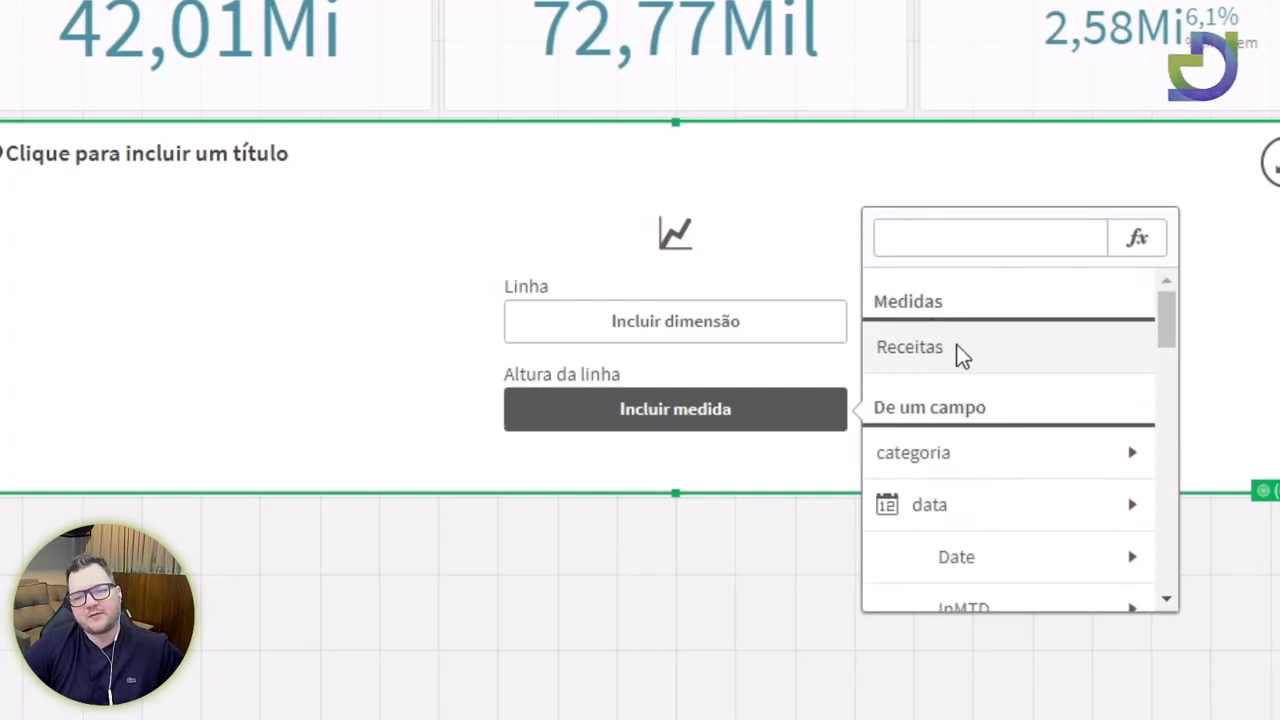
{"action": "left_click", "coordinate": [910, 347]}
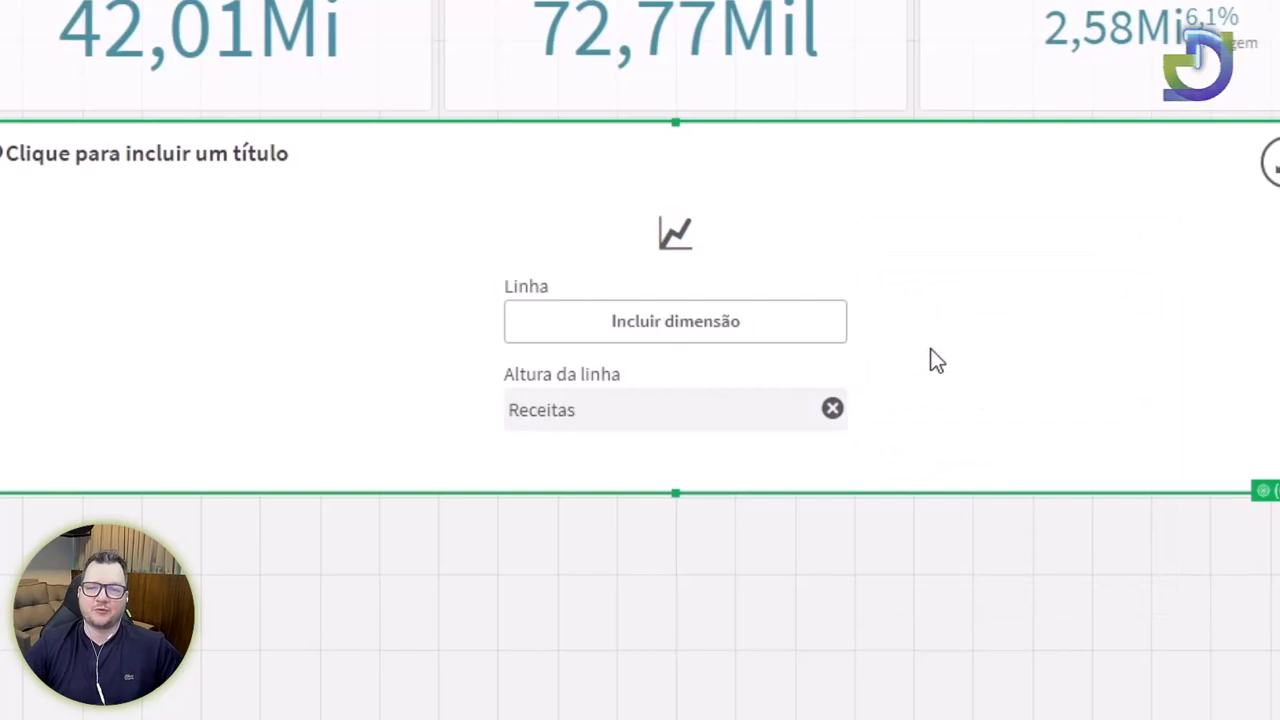
{"action": "left_click", "coordinate": [790, 35]}
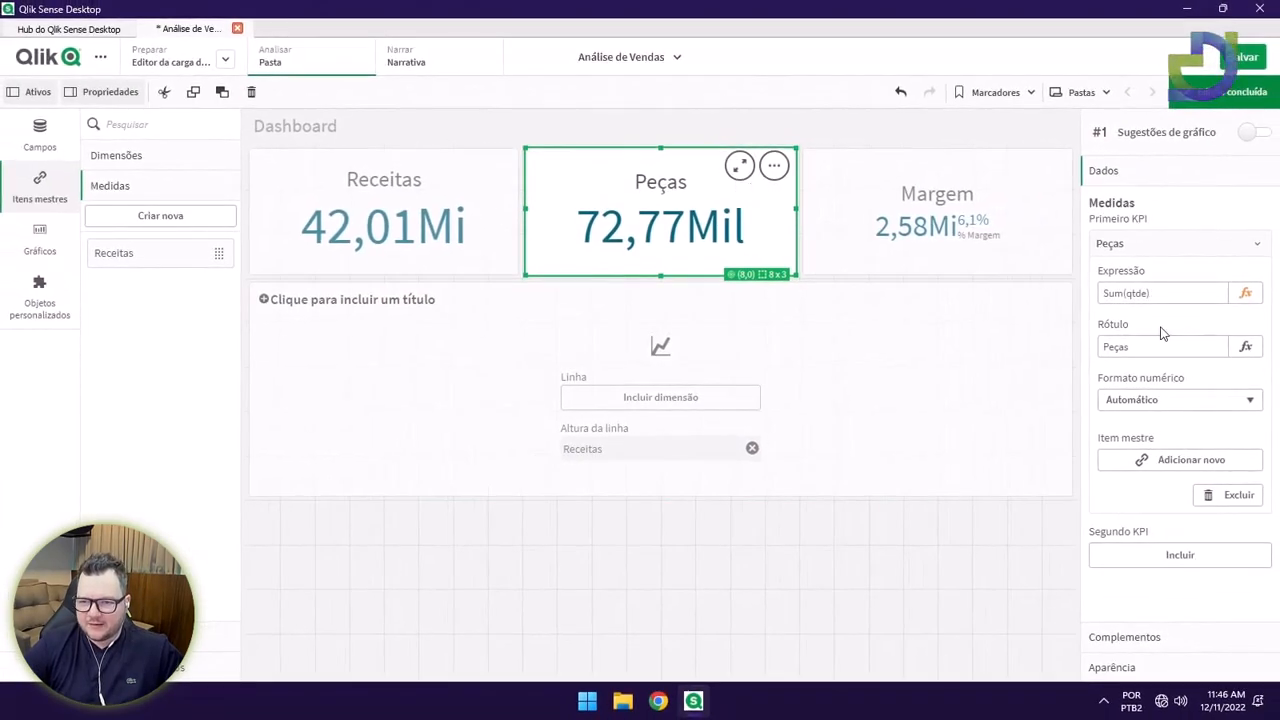
Save the Peças KPI measure as a master measure tagged Vendas.
{"action": "left_click", "coordinate": [1168, 462]}
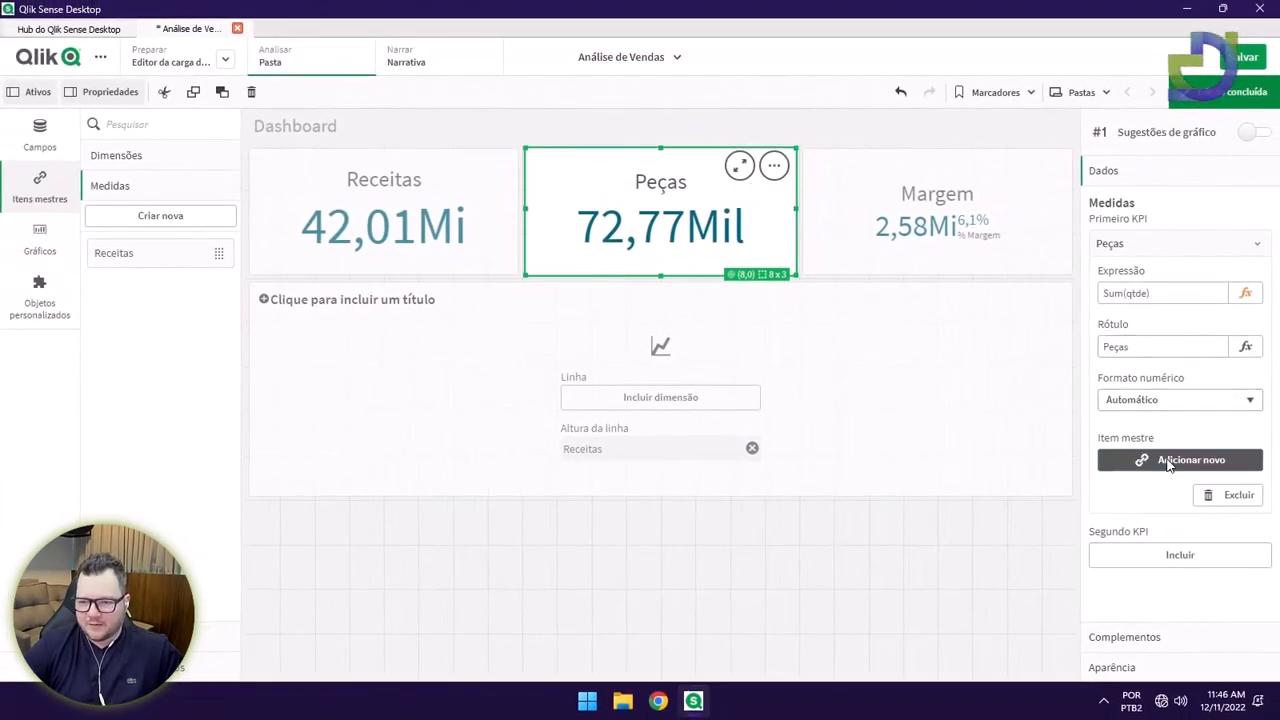
{"action": "left_click", "coordinate": [465, 365]}
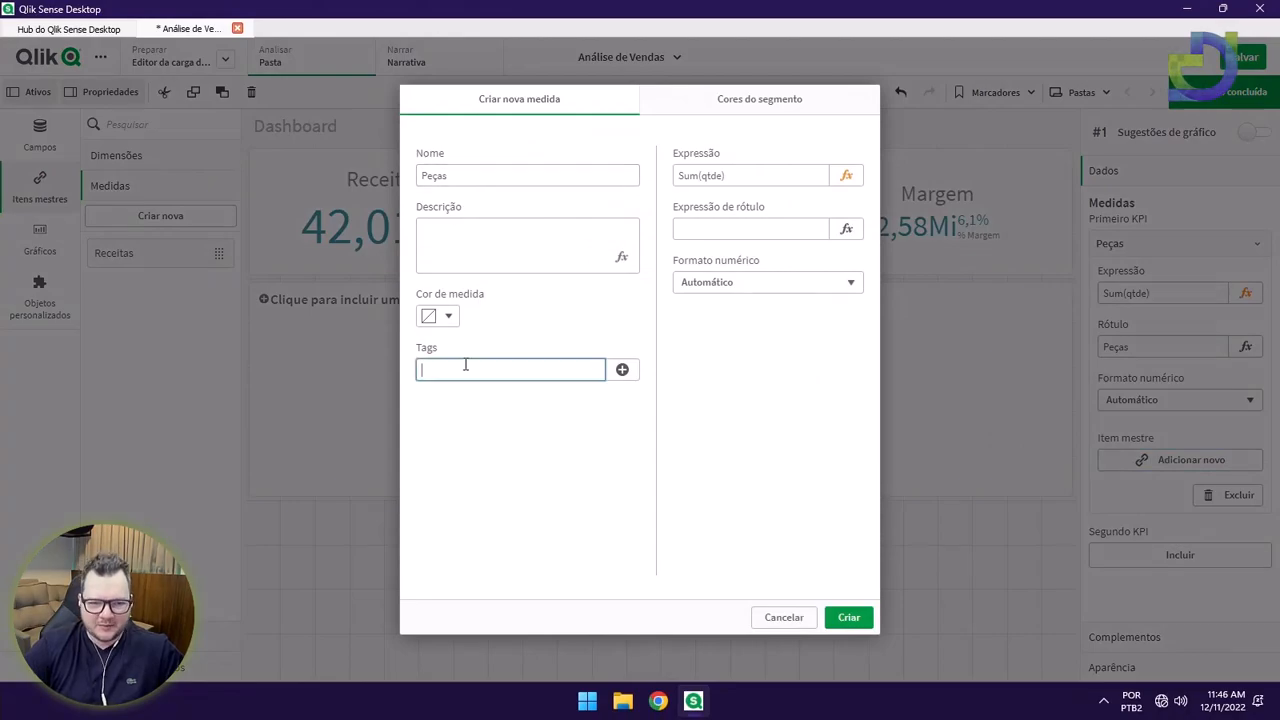
{"action": "type", "text": "Vendas"}
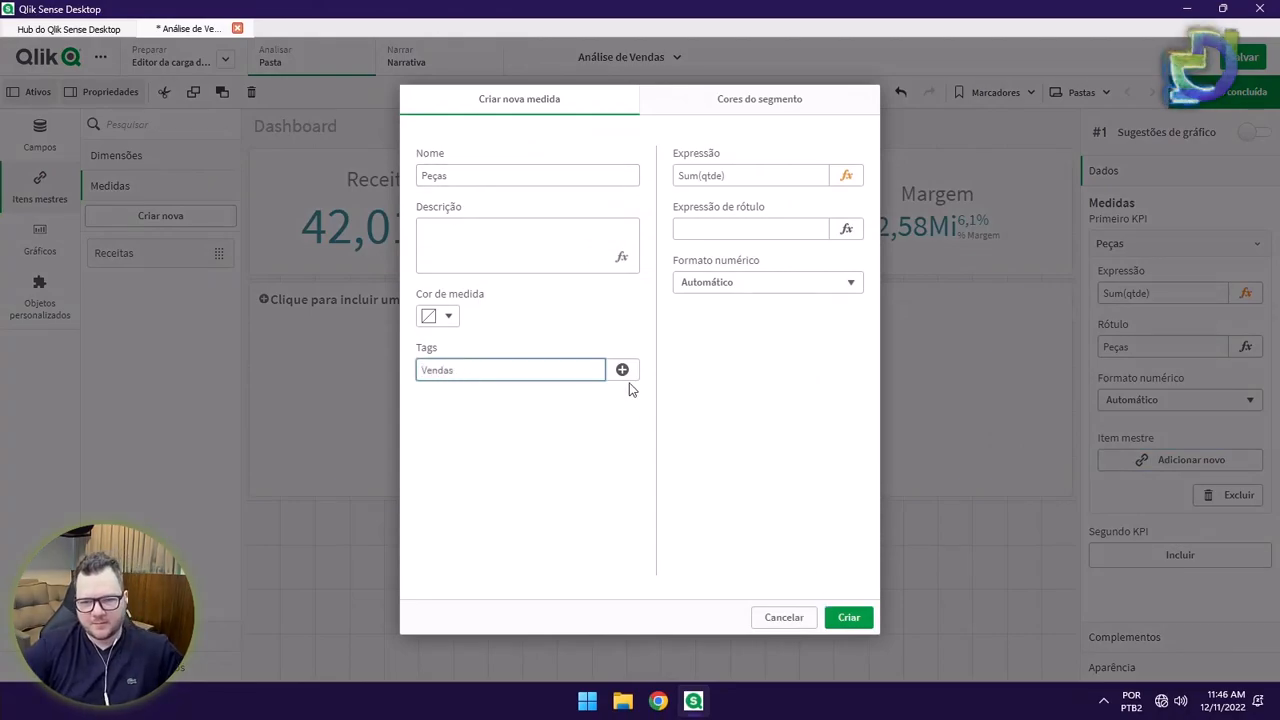
{"action": "left_click", "coordinate": [622, 370]}
{"action": "left_click", "coordinate": [852, 616]}
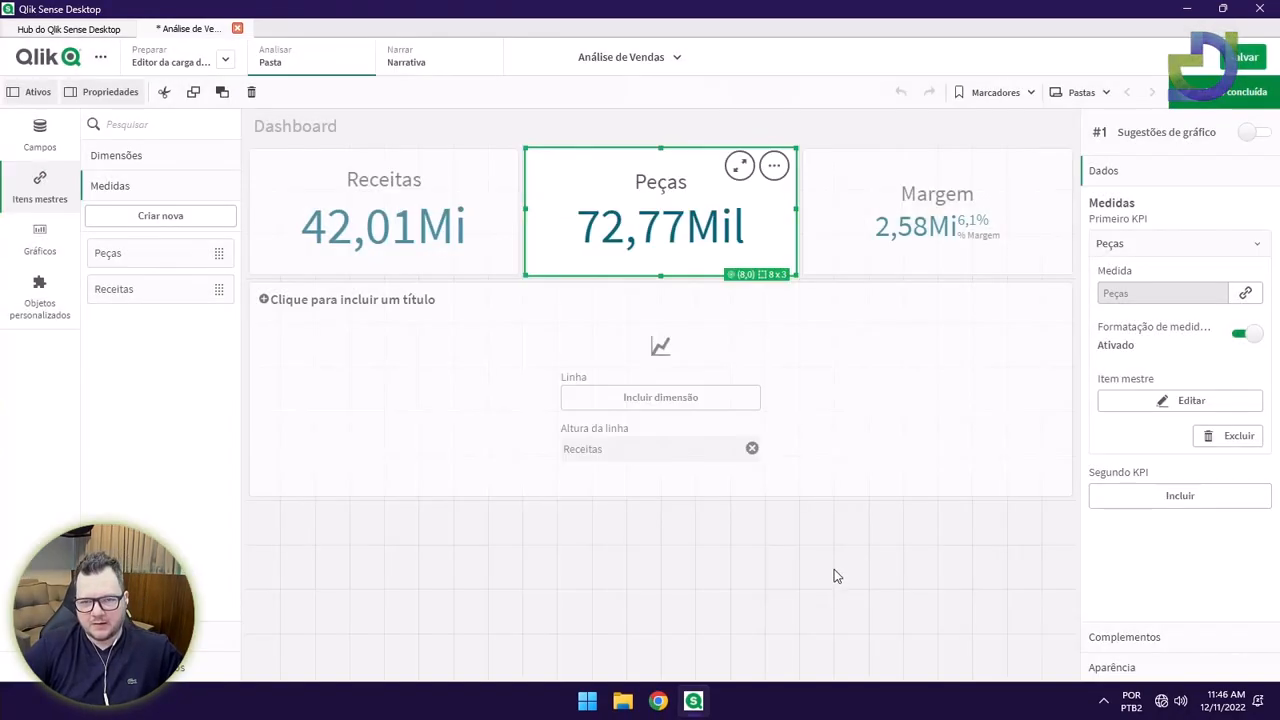
Save the Margem KPI's % Margem measure as a master measure tagged Vendas.
{"action": "left_click", "coordinate": [854, 225]}
{"action": "scroll", "coordinate": [1196, 492], "scroll_direction": "down", "scroll_amount": 1}
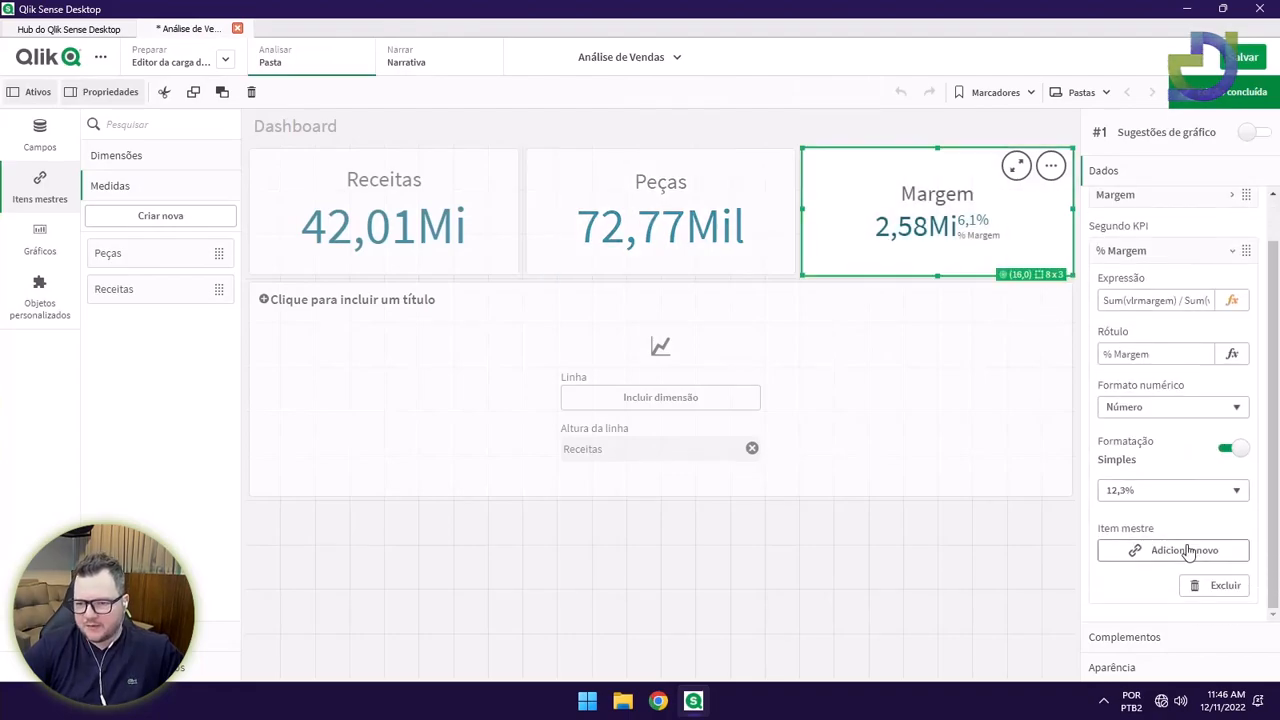
{"action": "left_click", "coordinate": [1188, 550]}
{"action": "left_click", "coordinate": [466, 366]}
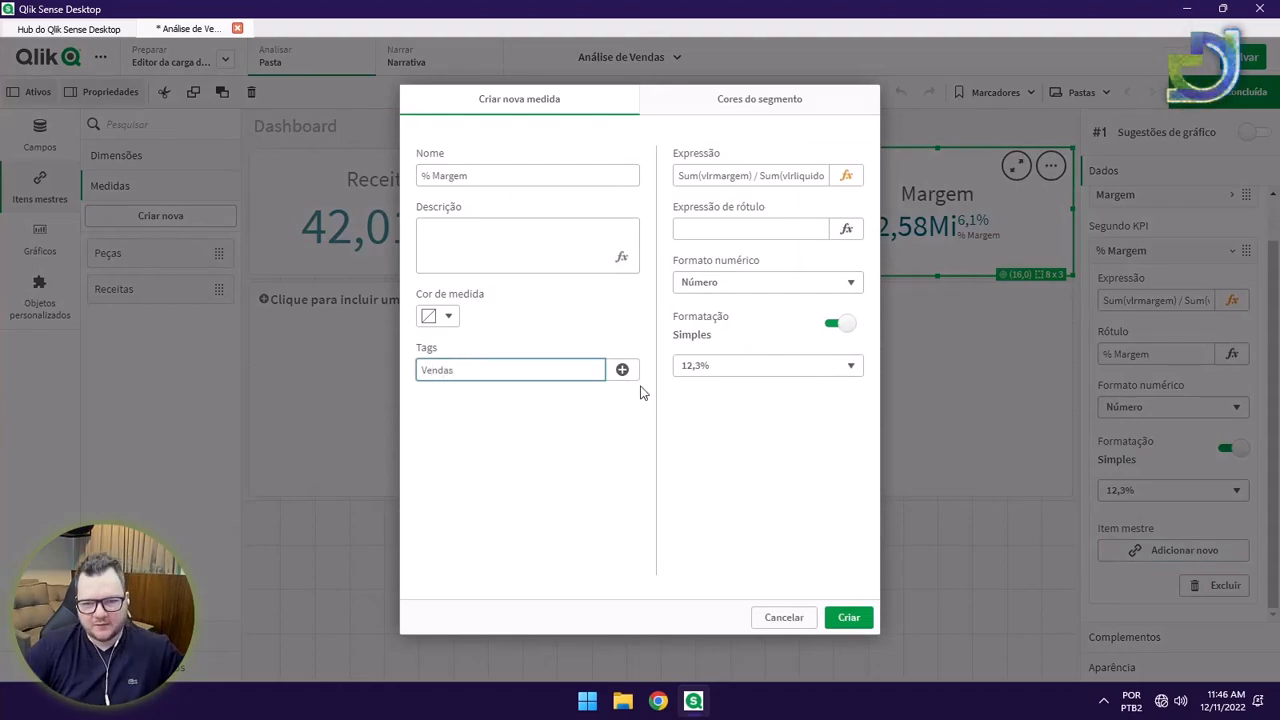
{"action": "left_click", "coordinate": [622, 370]}
{"action": "left_click", "coordinate": [849, 617]}
Select the line chart and browse its measure list without adding anything.
{"action": "left_click", "coordinate": [781, 492]}
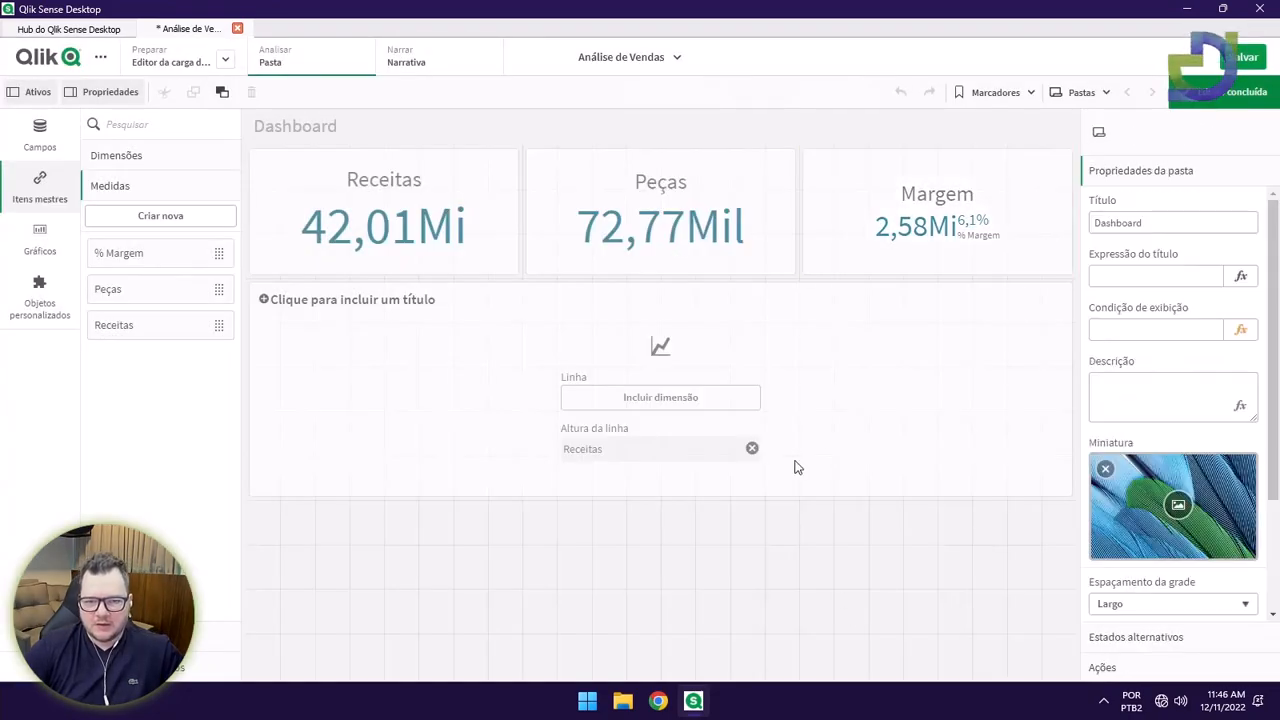
{"action": "left_click", "coordinate": [773, 471]}
{"action": "left_click", "coordinate": [751, 451]}
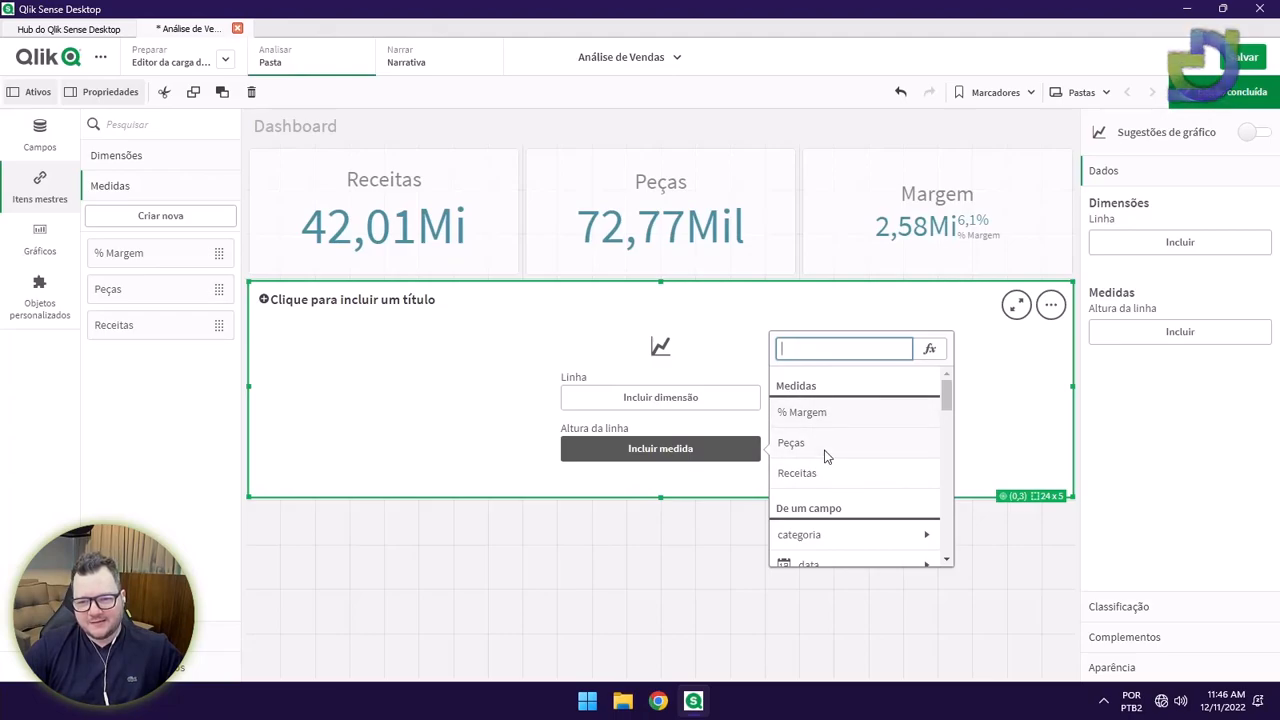
{"action": "left_click", "coordinate": [613, 598]}
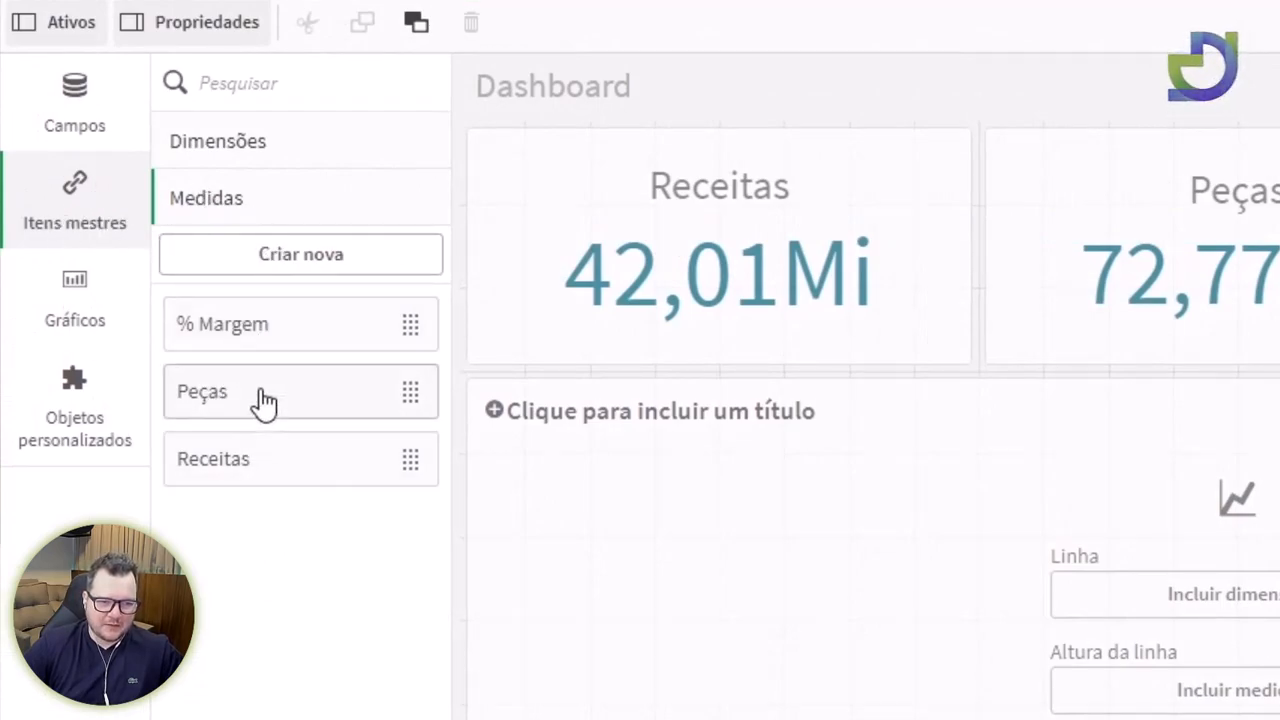
Edit the % Margem master measure, splitting its expression onto separate lines, and save it.
{"action": "right_click", "coordinate": [238, 334]}
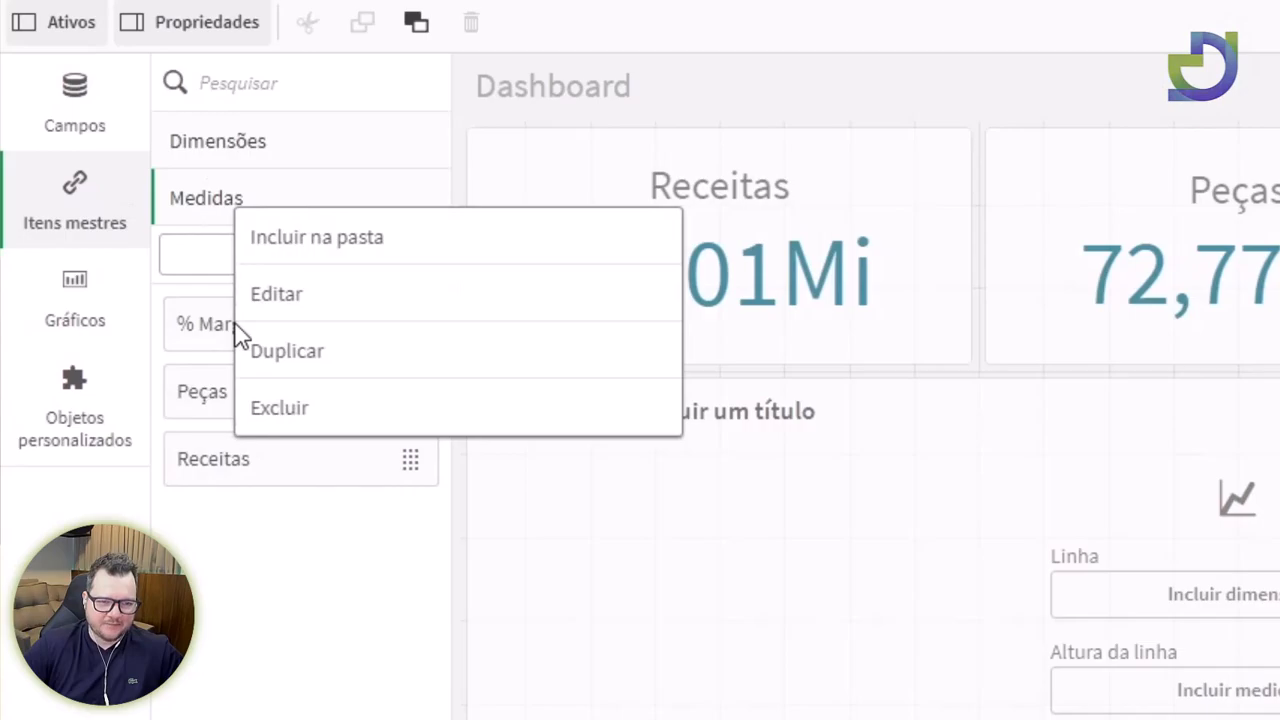
{"action": "left_click", "coordinate": [292, 300]}
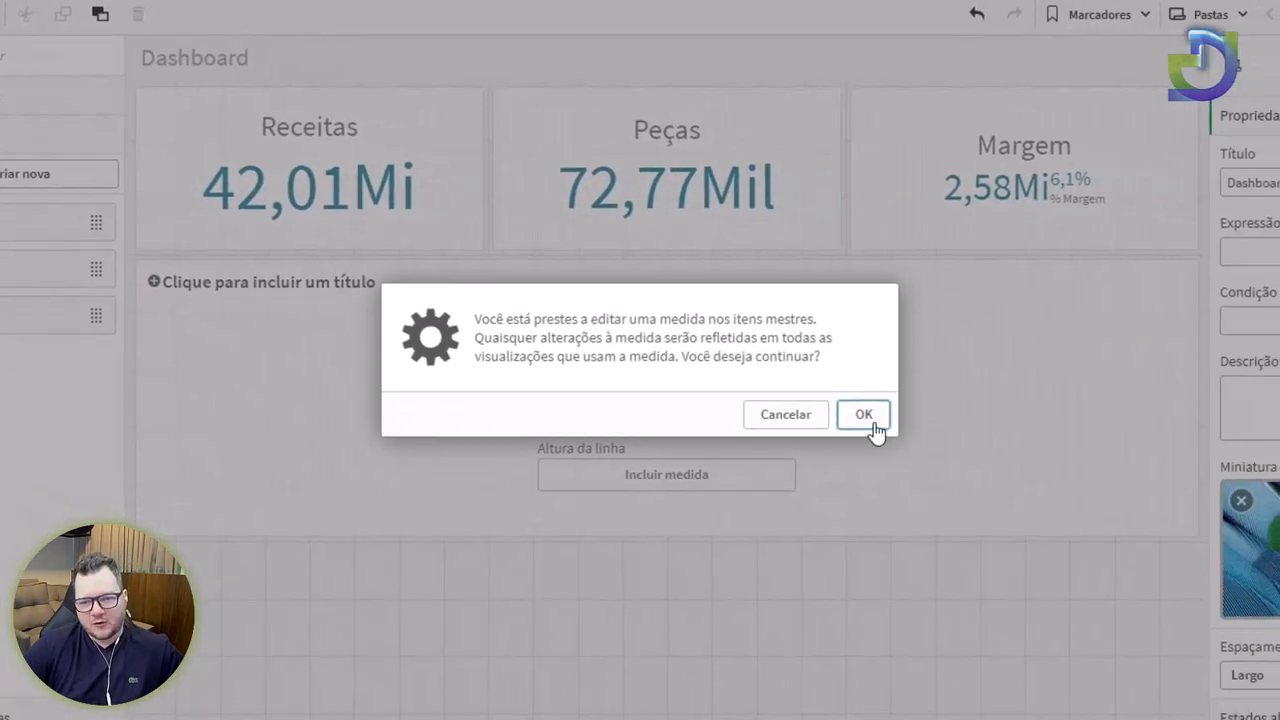
{"action": "left_click", "coordinate": [870, 420]}
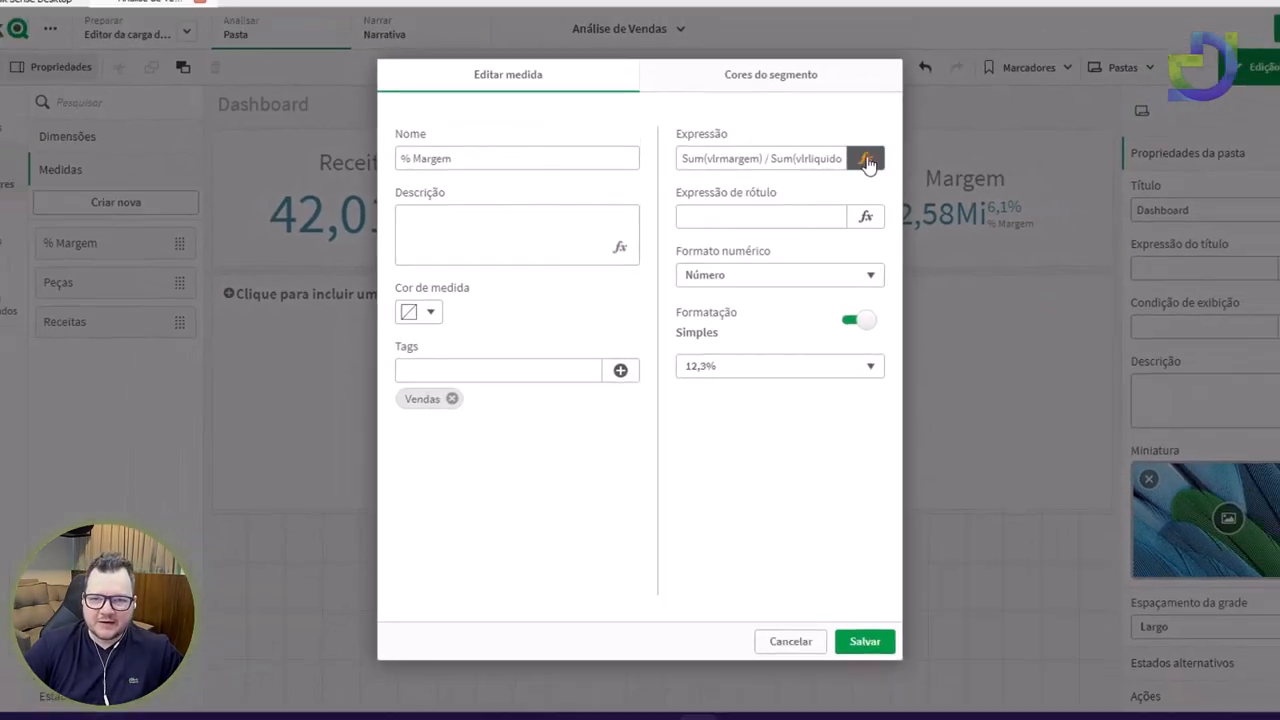
{"action": "left_click", "coordinate": [866, 161]}
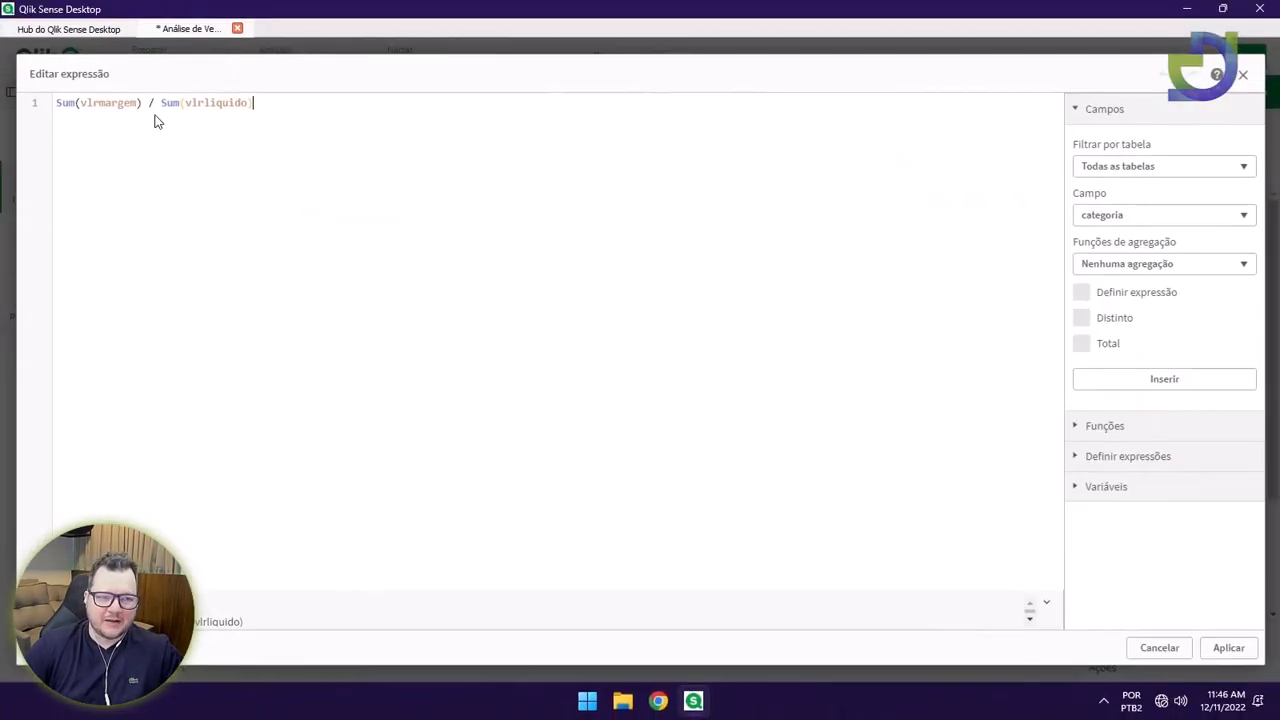
{"action": "key", "text": "Return"}
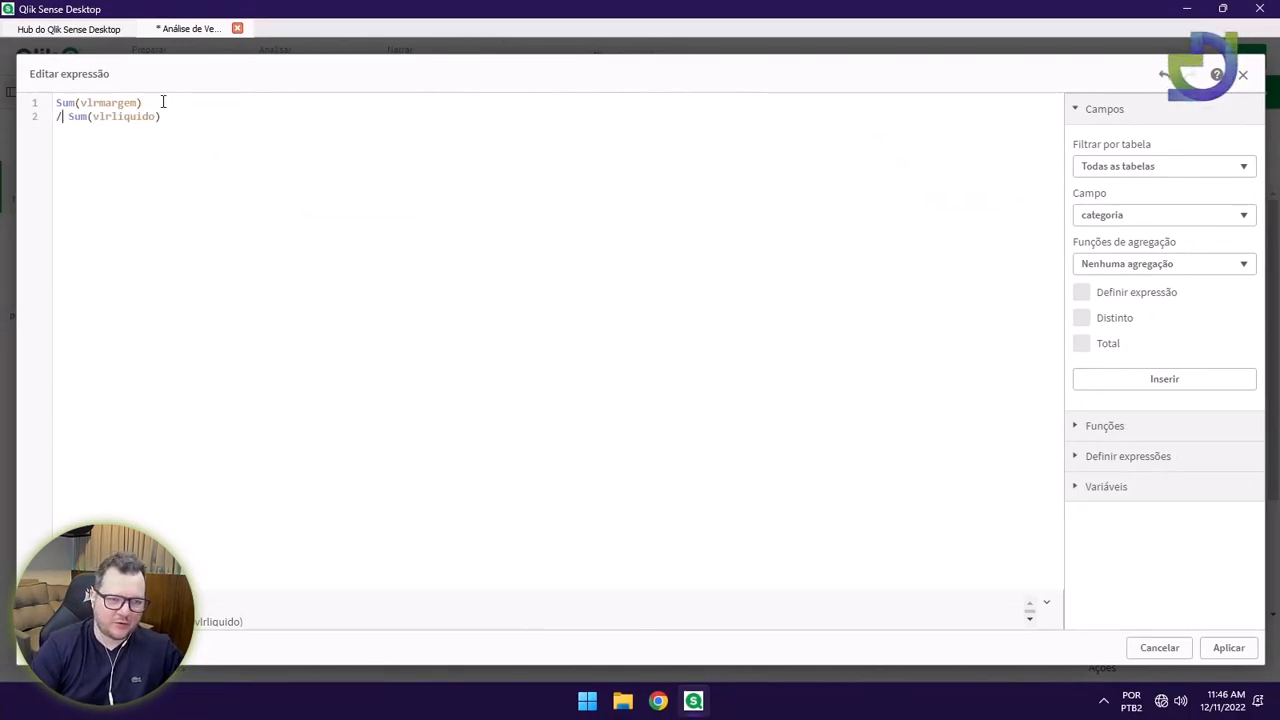
{"action": "key", "text": "Return"}
{"action": "left_click_drag", "start_coordinate": [168, 139], "coordinate": [60, 94]}
{"action": "left_click", "coordinate": [403, 196]}
{"action": "left_click", "coordinate": [1240, 648]}
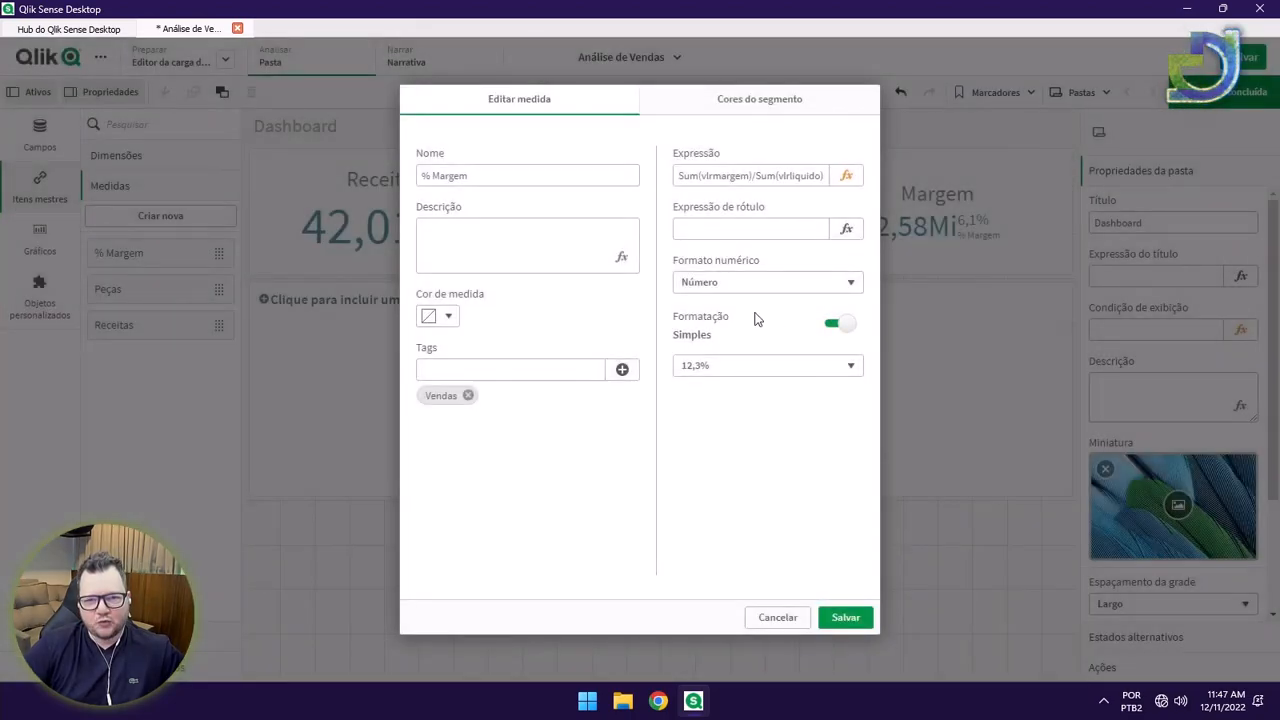
{"action": "left_click", "coordinate": [845, 617]}
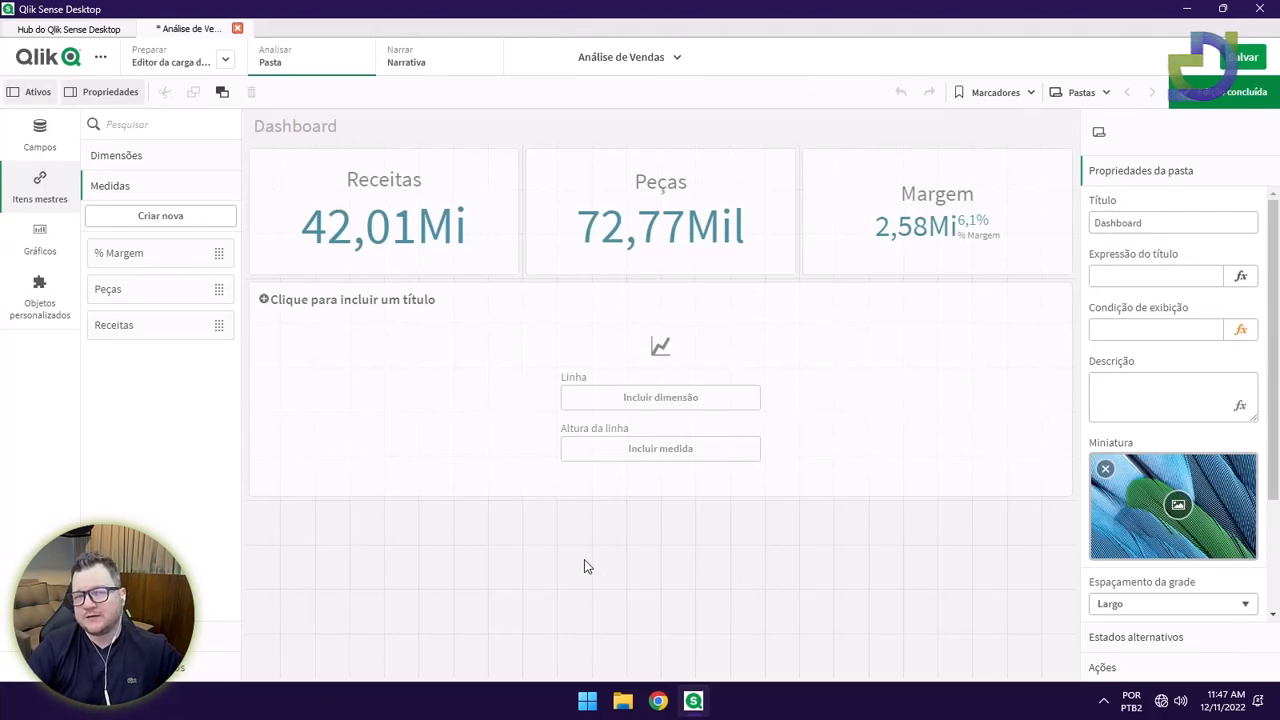
Give the line chart Receitas as its measure and data.Month as its dimension.
{"action": "left_click", "coordinate": [437, 410]}
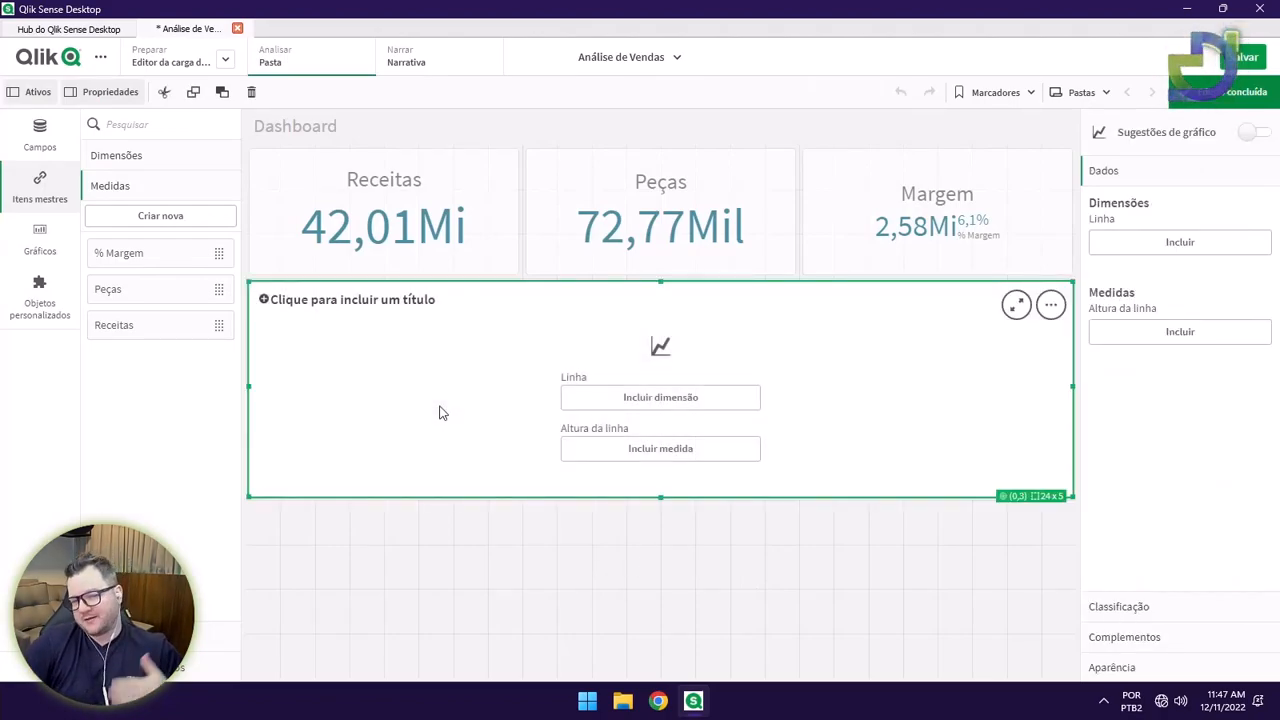
{"action": "left_click", "coordinate": [667, 458]}
{"action": "left_click", "coordinate": [829, 474]}
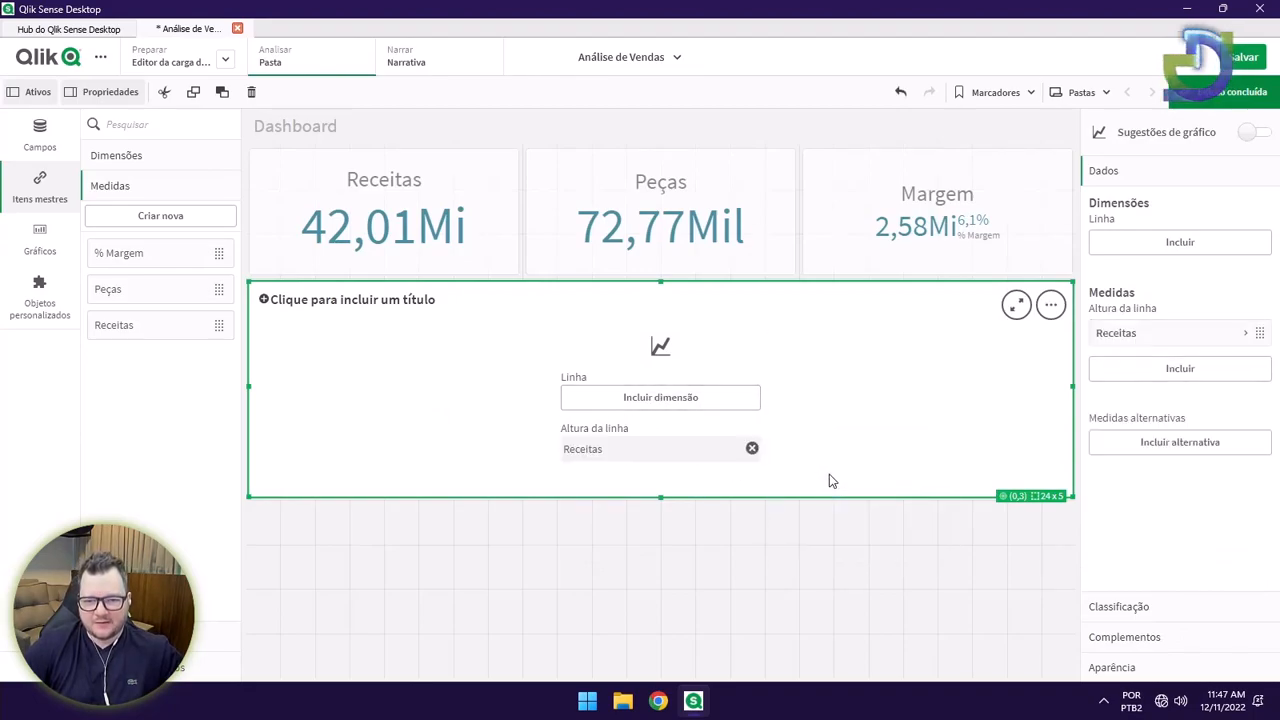
{"action": "left_click", "coordinate": [679, 402]}
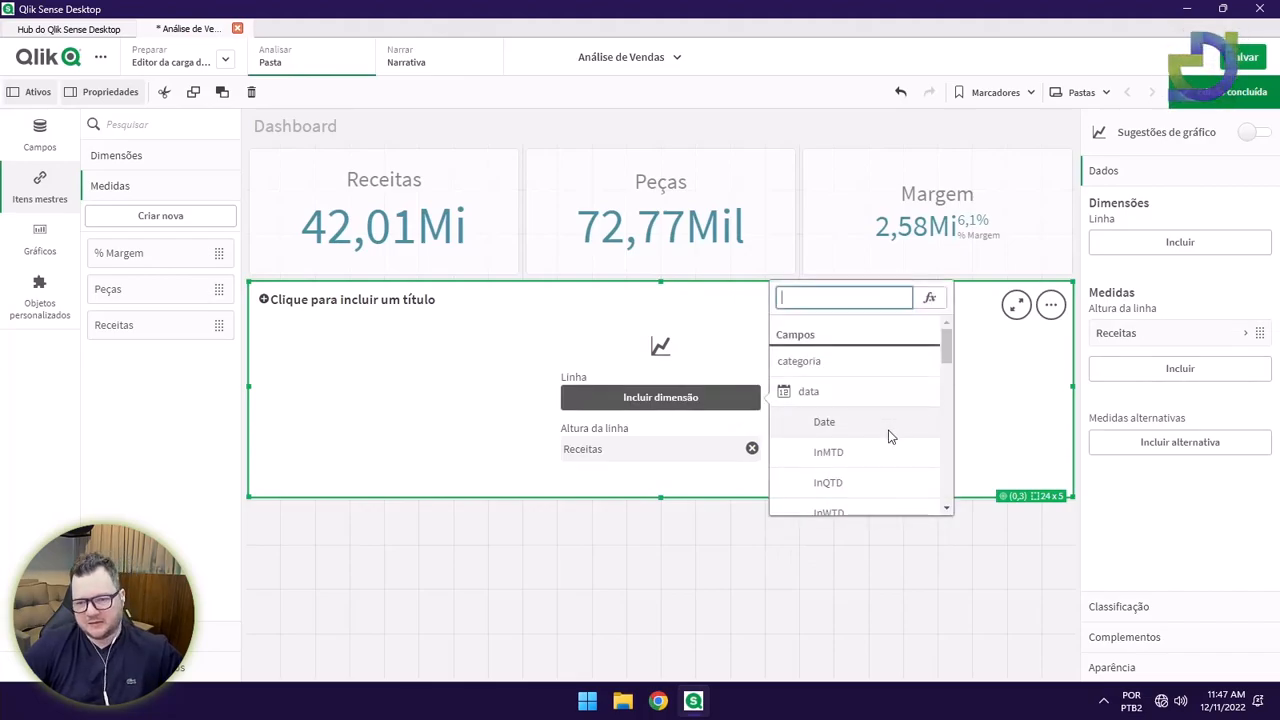
{"action": "scroll", "coordinate": [900, 420], "scroll_direction": "down", "scroll_amount": 3}
{"action": "left_click", "coordinate": [870, 411]}
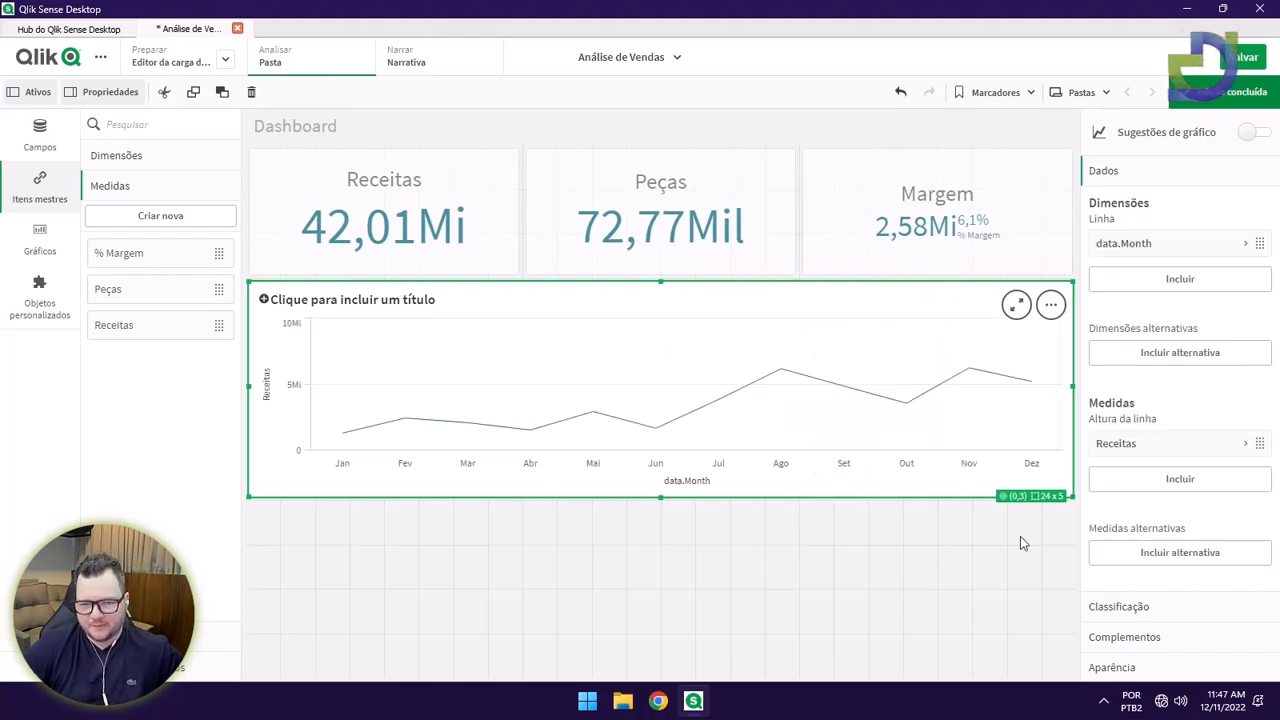
{"action": "left_click_drag", "start_coordinate": [665, 523], "coordinate": [662, 497]}
{"action": "left_click", "coordinate": [665, 538]}
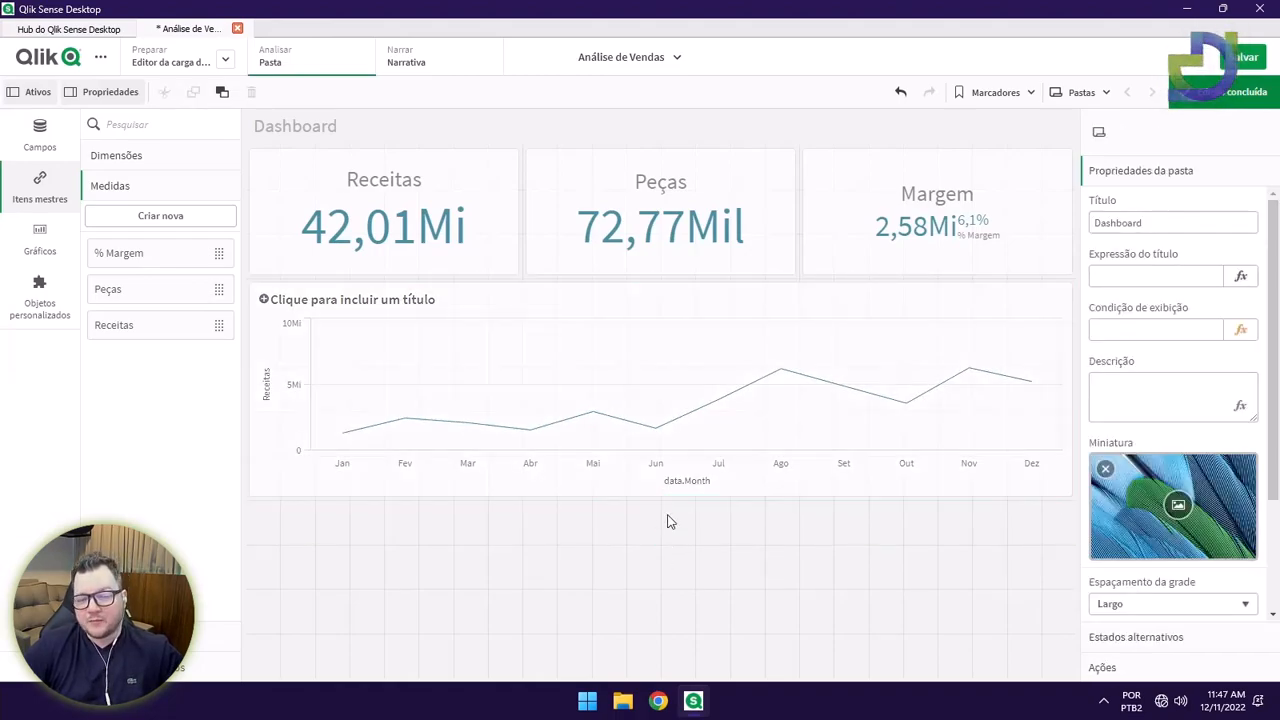
{"action": "left_click", "coordinate": [765, 495]}
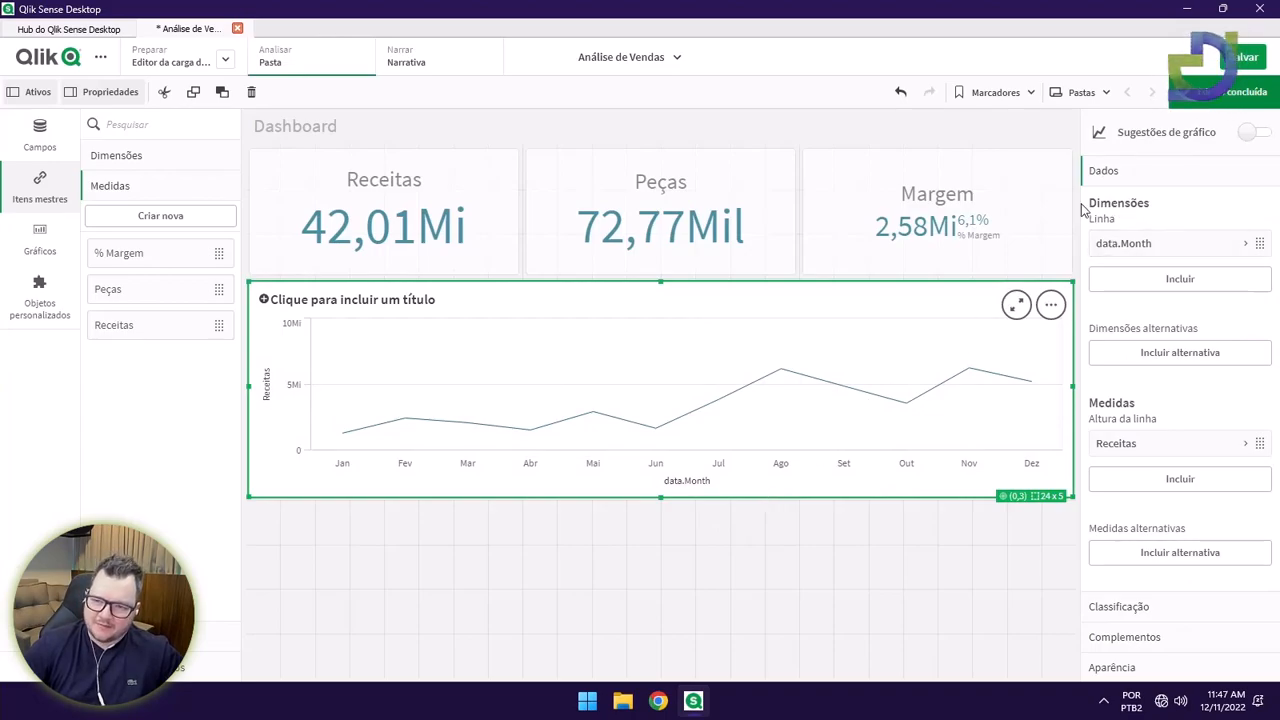
Add data.Year as a second dimension so separate 2014 and 2015 lines appear.
{"action": "left_click", "coordinate": [1141, 289]}
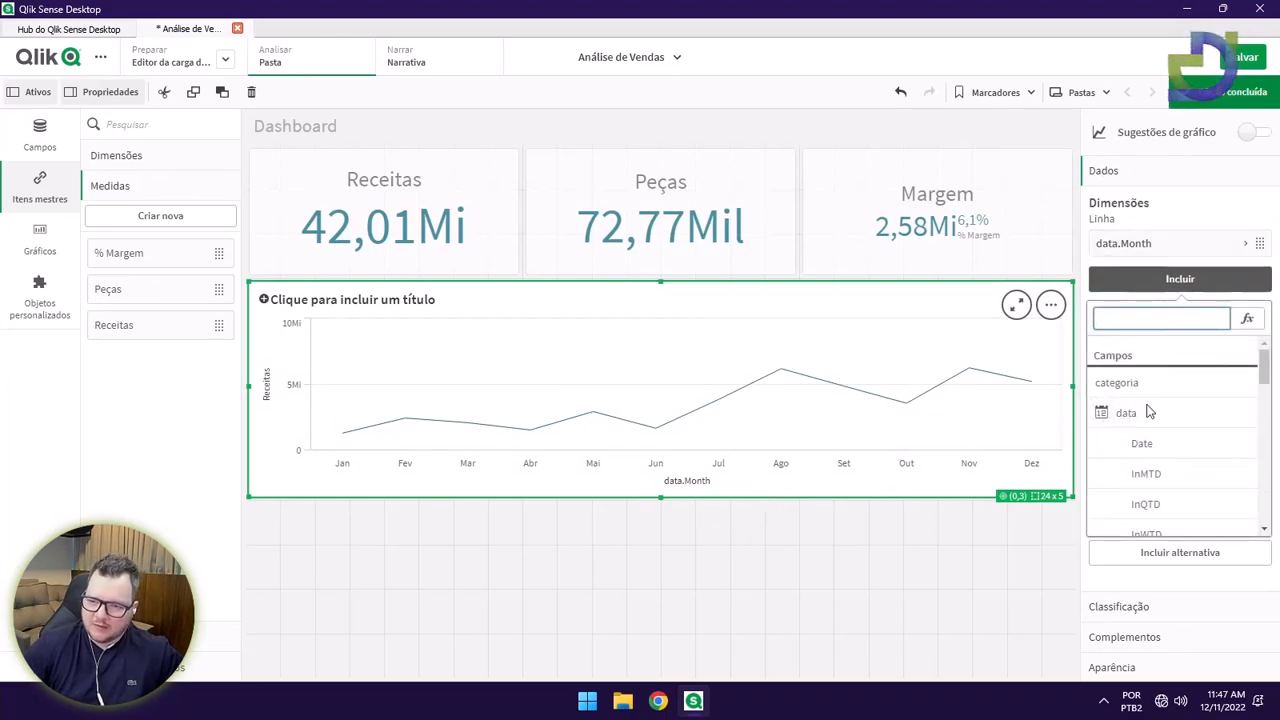
{"action": "left_click_drag", "start_coordinate": [1263, 373], "coordinate": [1264, 430]}
{"action": "scroll", "coordinate": [1207, 468], "scroll_direction": "down", "scroll_amount": 3}
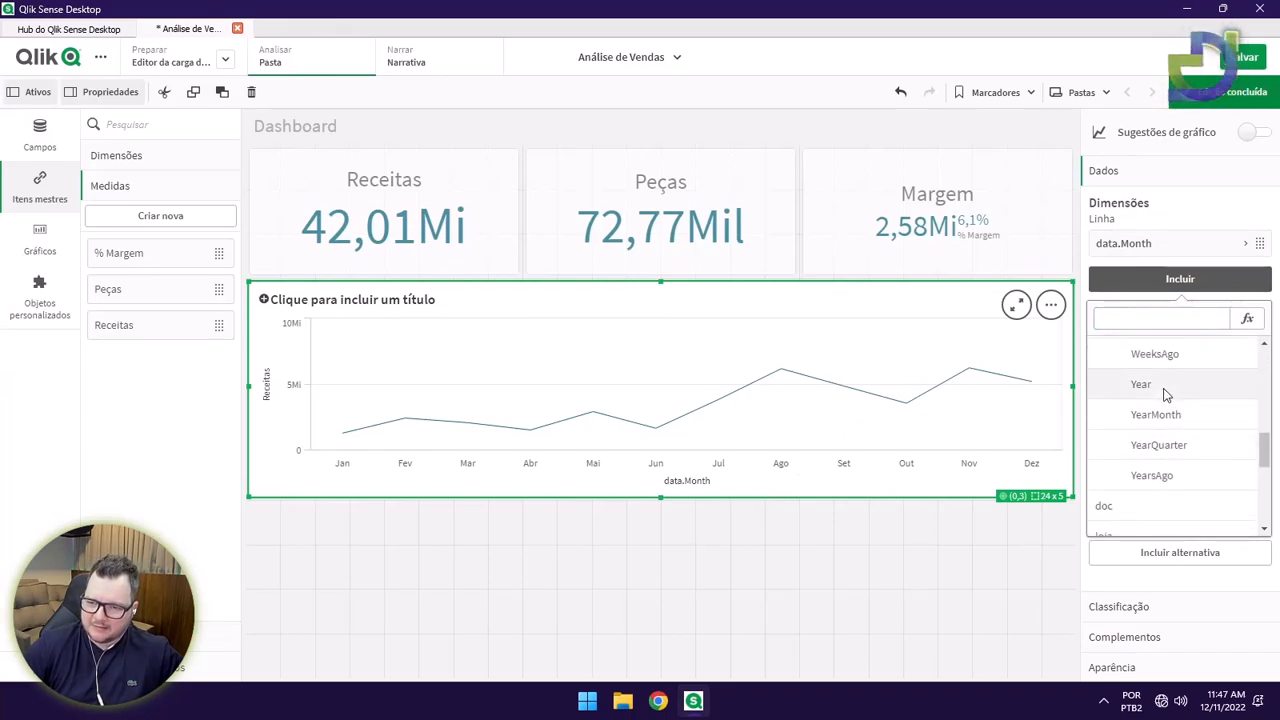
{"action": "left_click", "coordinate": [1163, 392]}
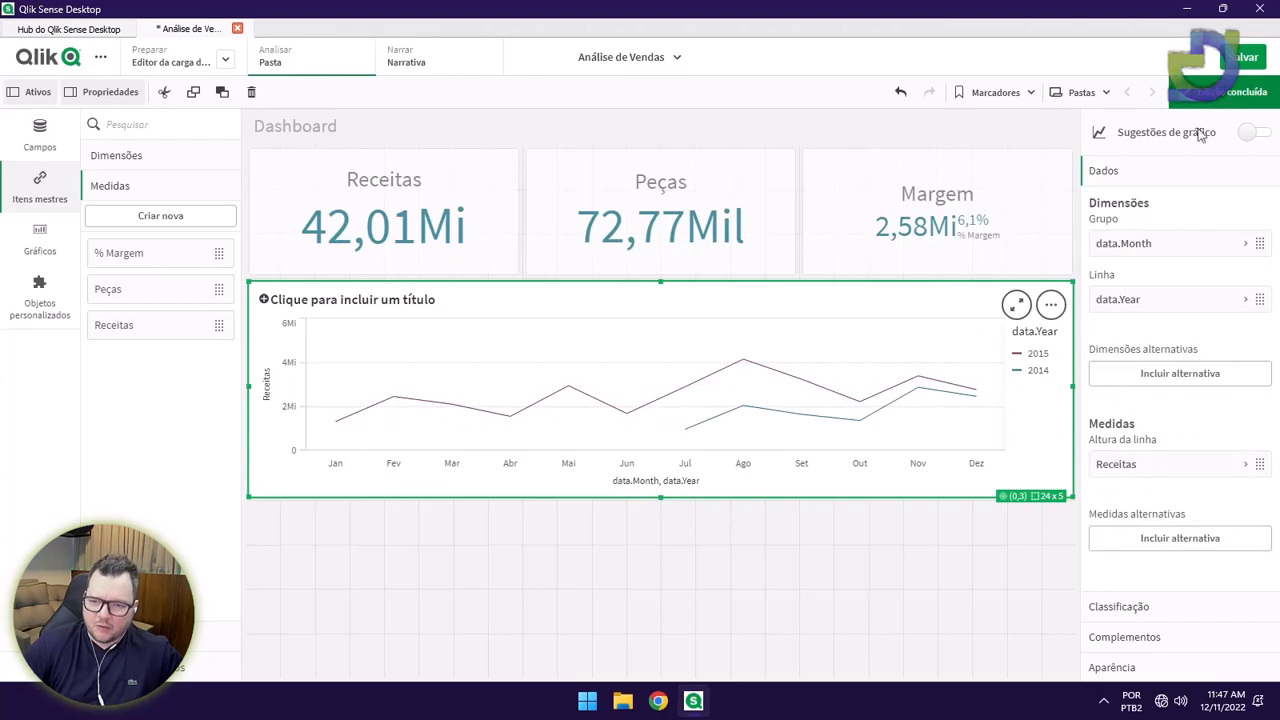
{"action": "left_click", "coordinate": [1238, 91]}
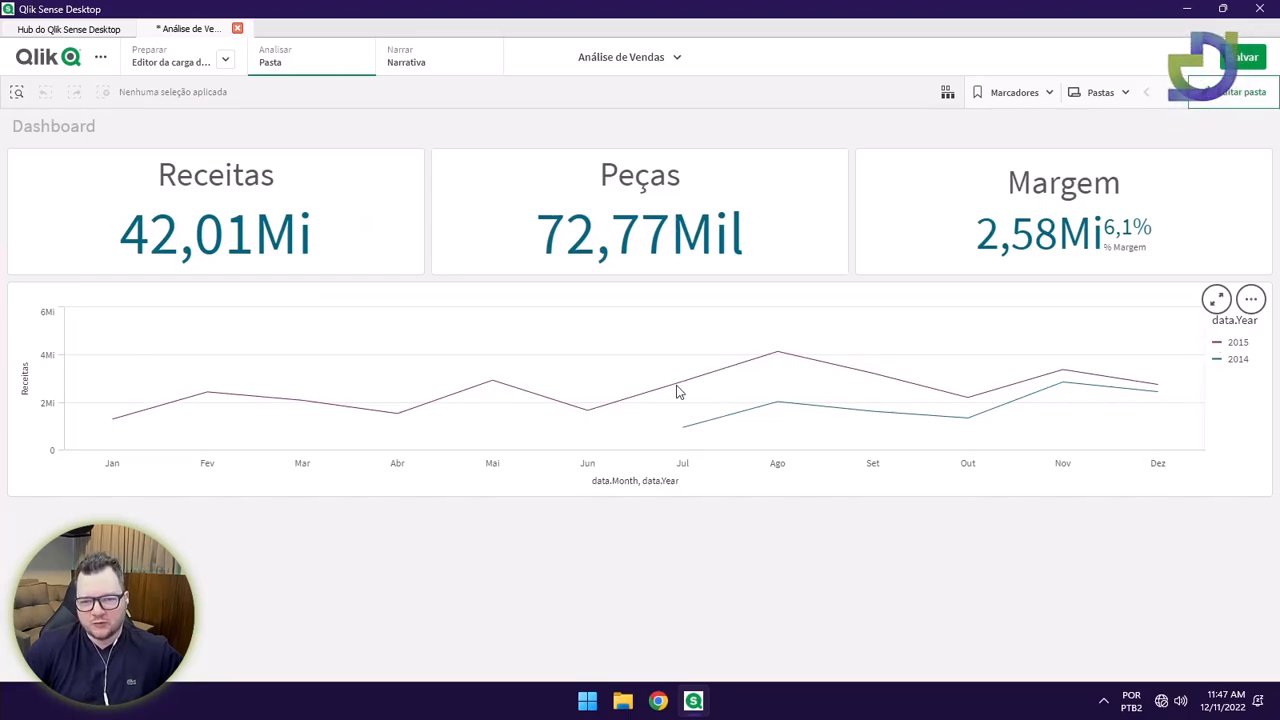
{"action": "left_click", "coordinate": [1220, 93]}
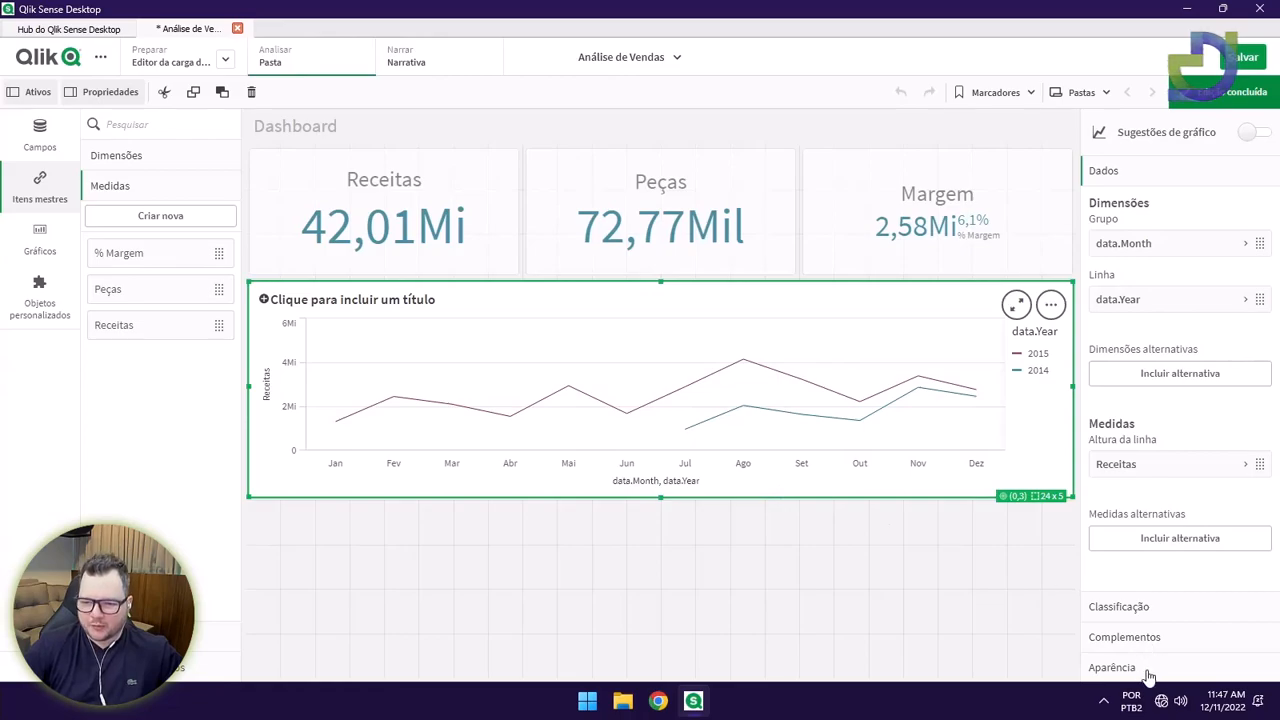
Set the chart's line thickness to 2 and data point size to 8.
{"action": "left_click", "coordinate": [1113, 667]}
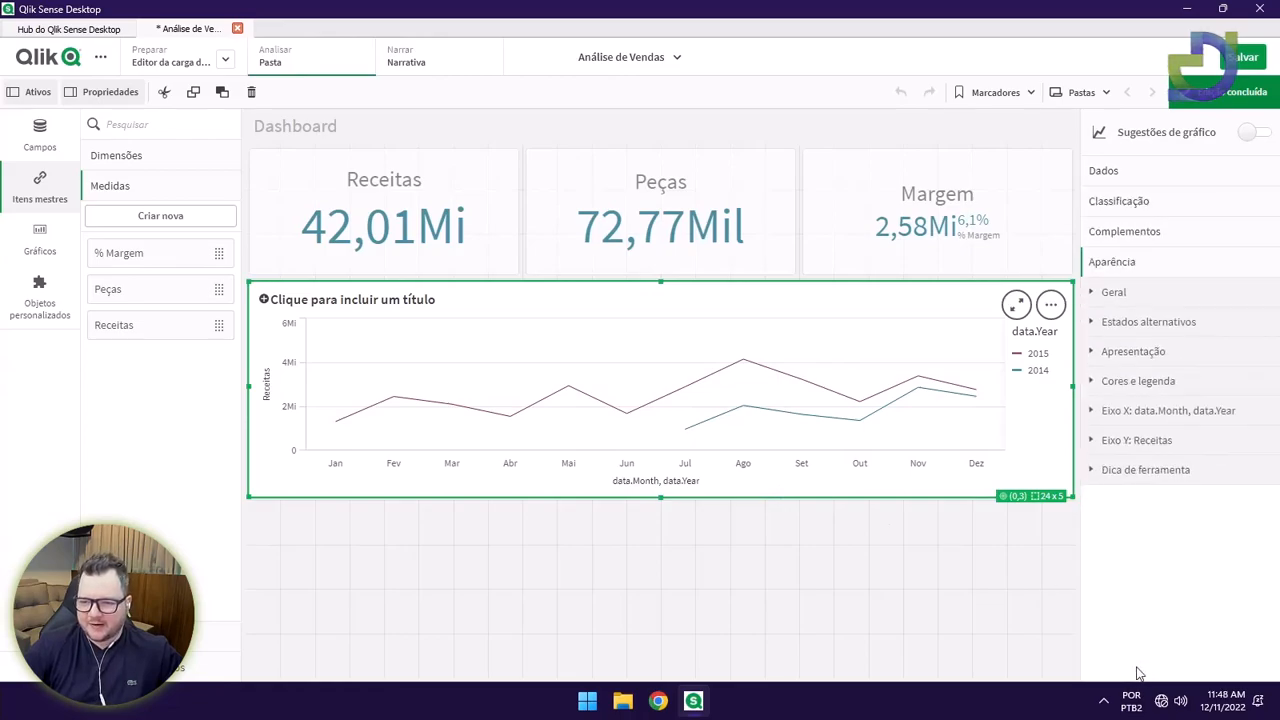
{"action": "left_click", "coordinate": [1140, 353]}
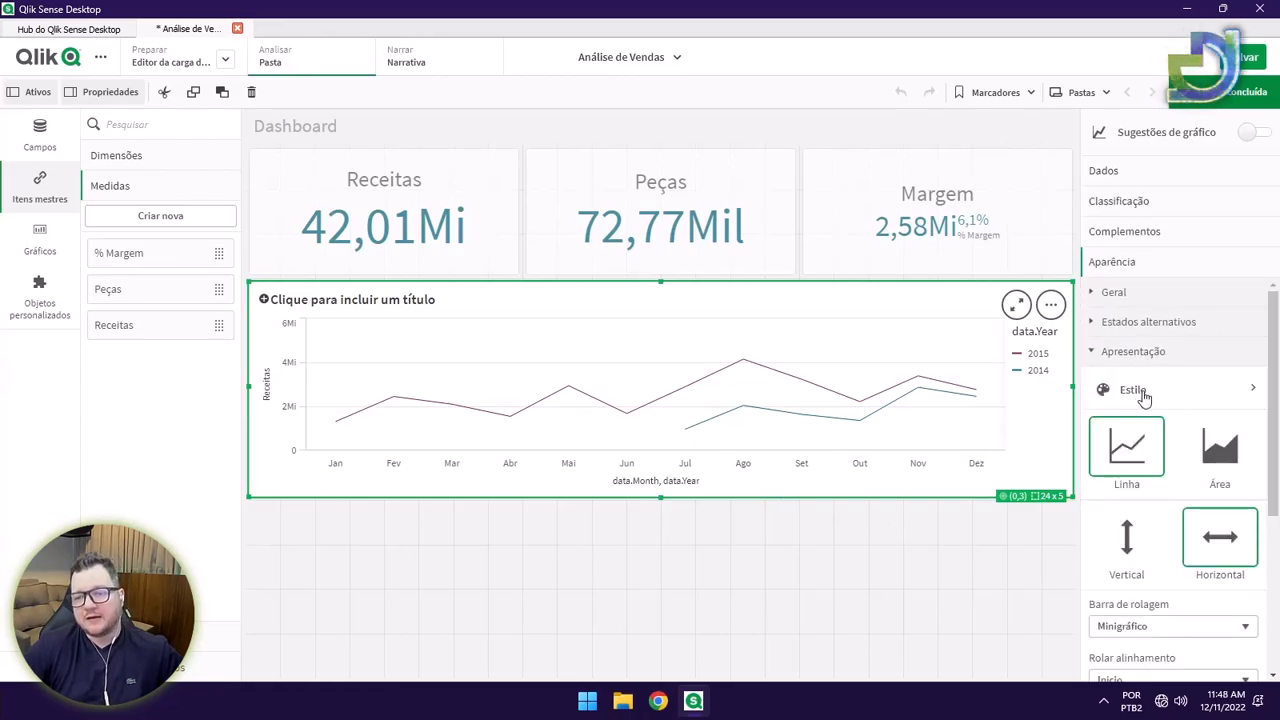
{"action": "left_click", "coordinate": [1189, 395]}
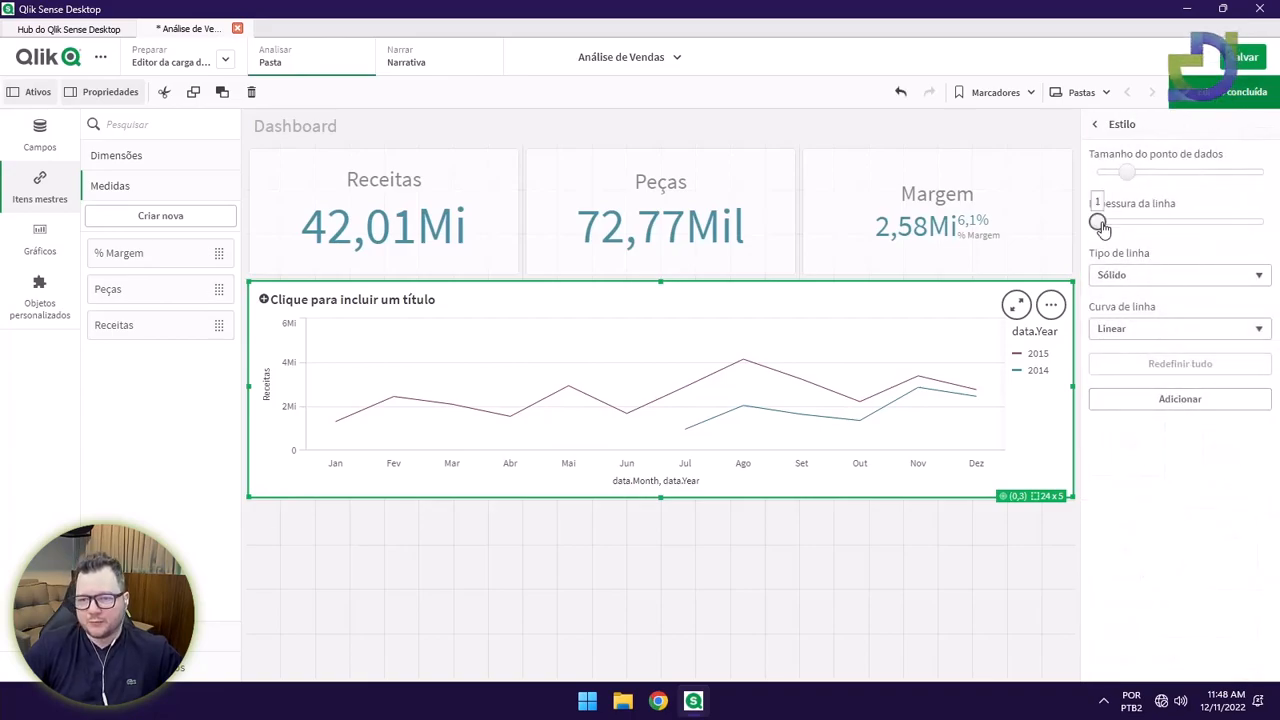
{"action": "left_click_drag", "start_coordinate": [1098, 222], "coordinate": [1179, 229]}
{"action": "mouse_move", "coordinate": [1130, 178]}
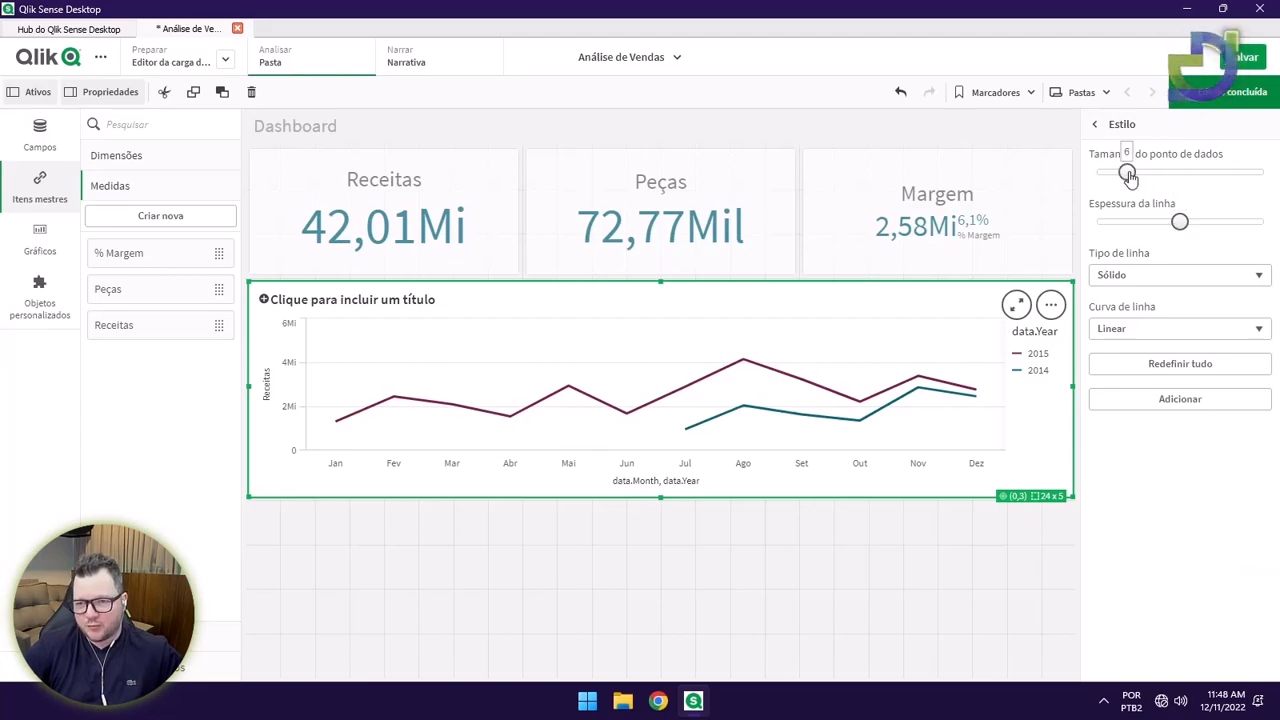
{"action": "left_click_drag", "start_coordinate": [1133, 178], "coordinate": [1153, 178]}
{"action": "left_click", "coordinate": [1100, 124]}
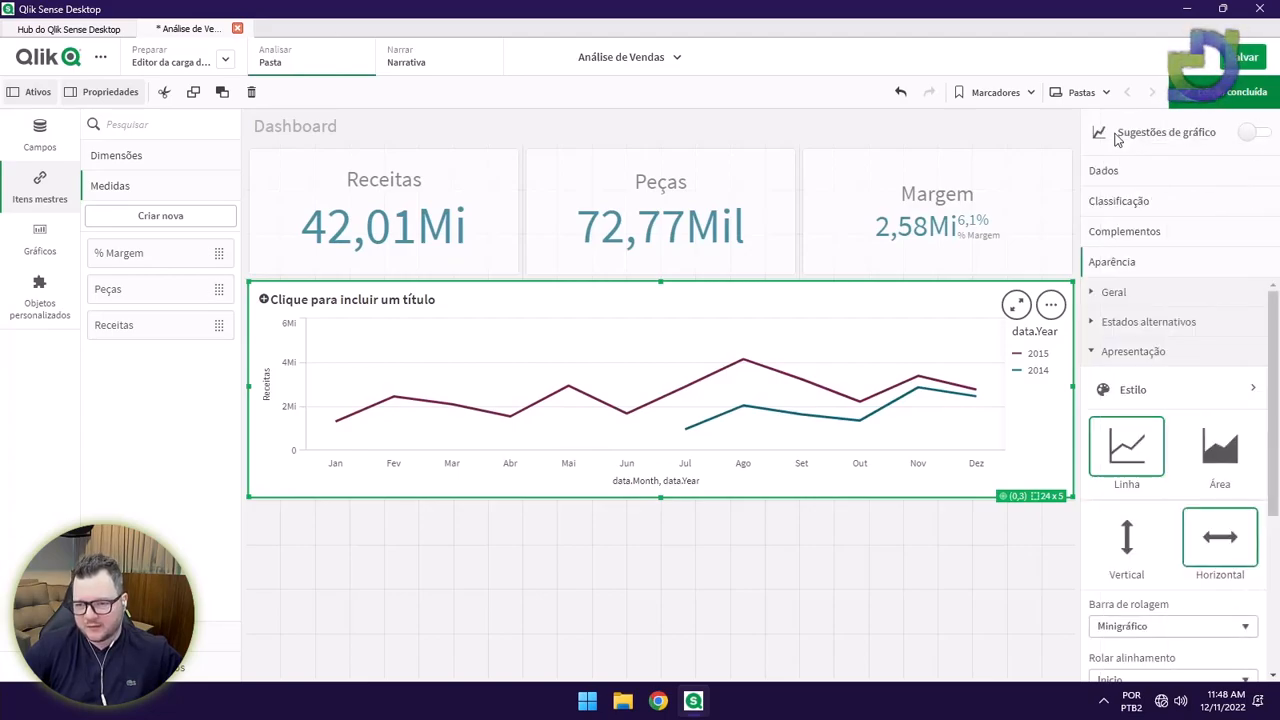
Show data points on the lines with Automático value labels on each point.
{"action": "scroll", "coordinate": [1180, 440], "scroll_direction": "down", "scroll_amount": 5}
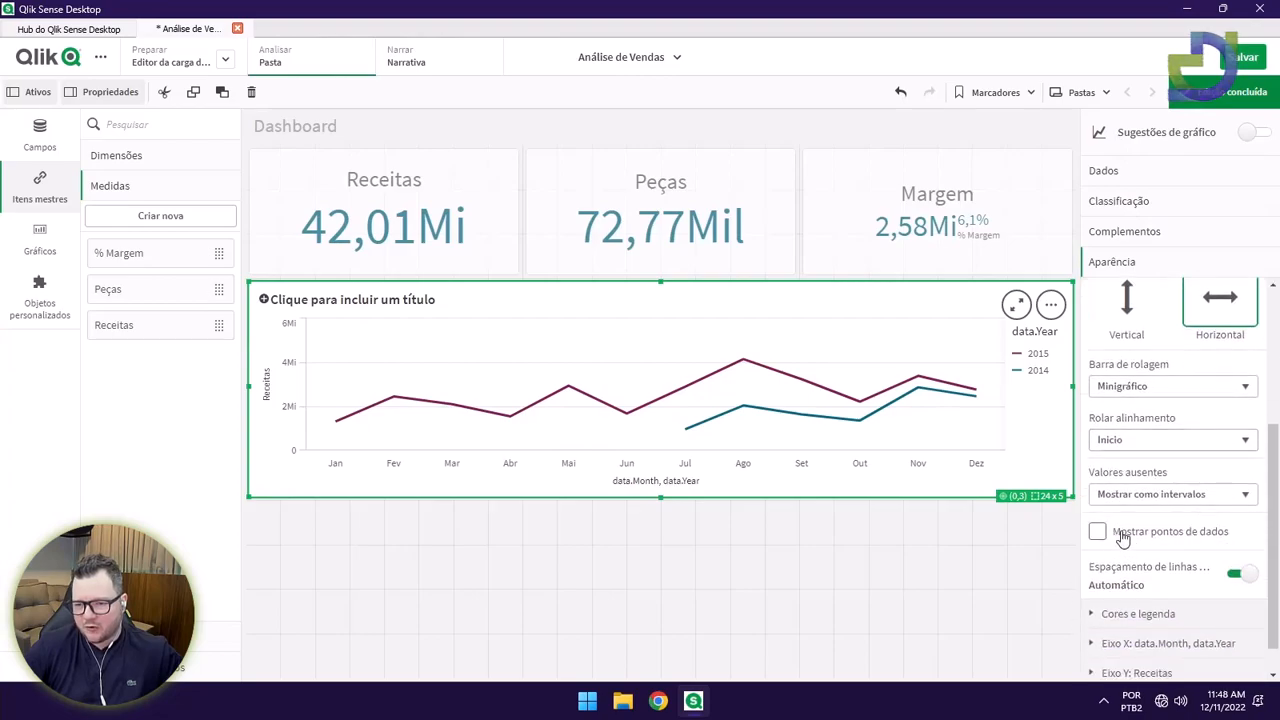
{"action": "left_click", "coordinate": [1135, 539]}
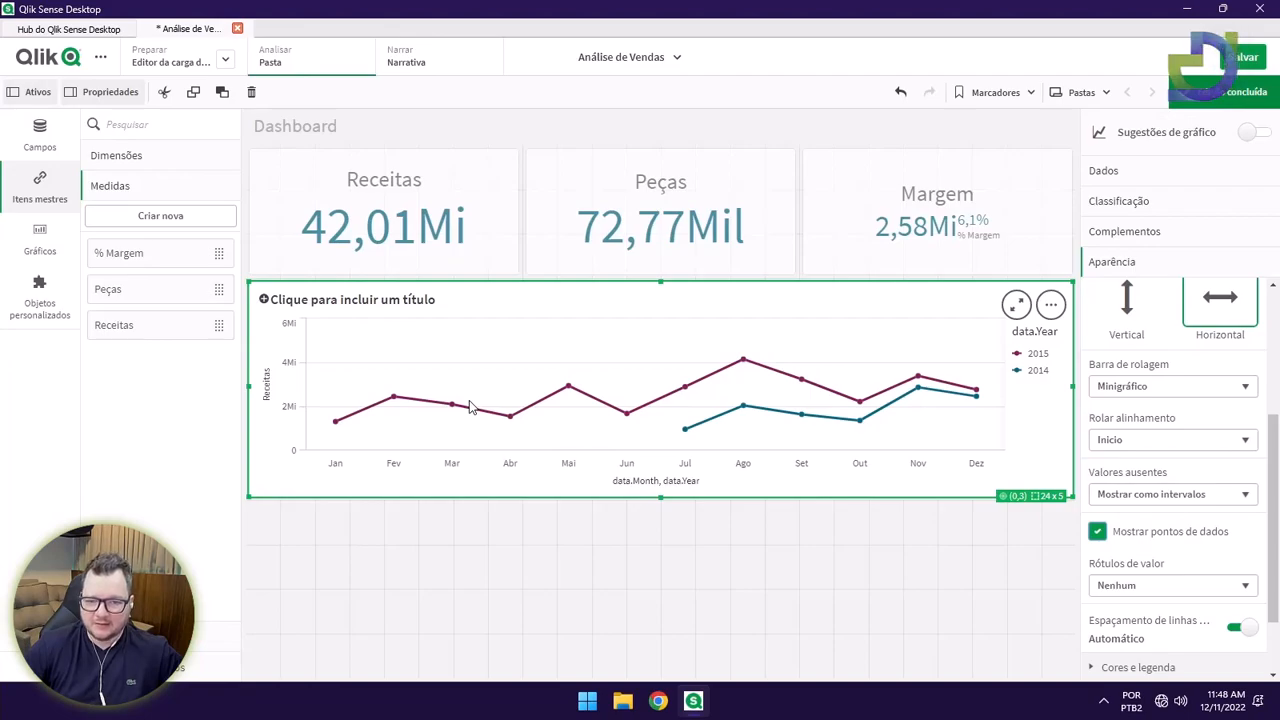
{"action": "left_click_drag", "start_coordinate": [660, 497], "coordinate": [660, 542]}
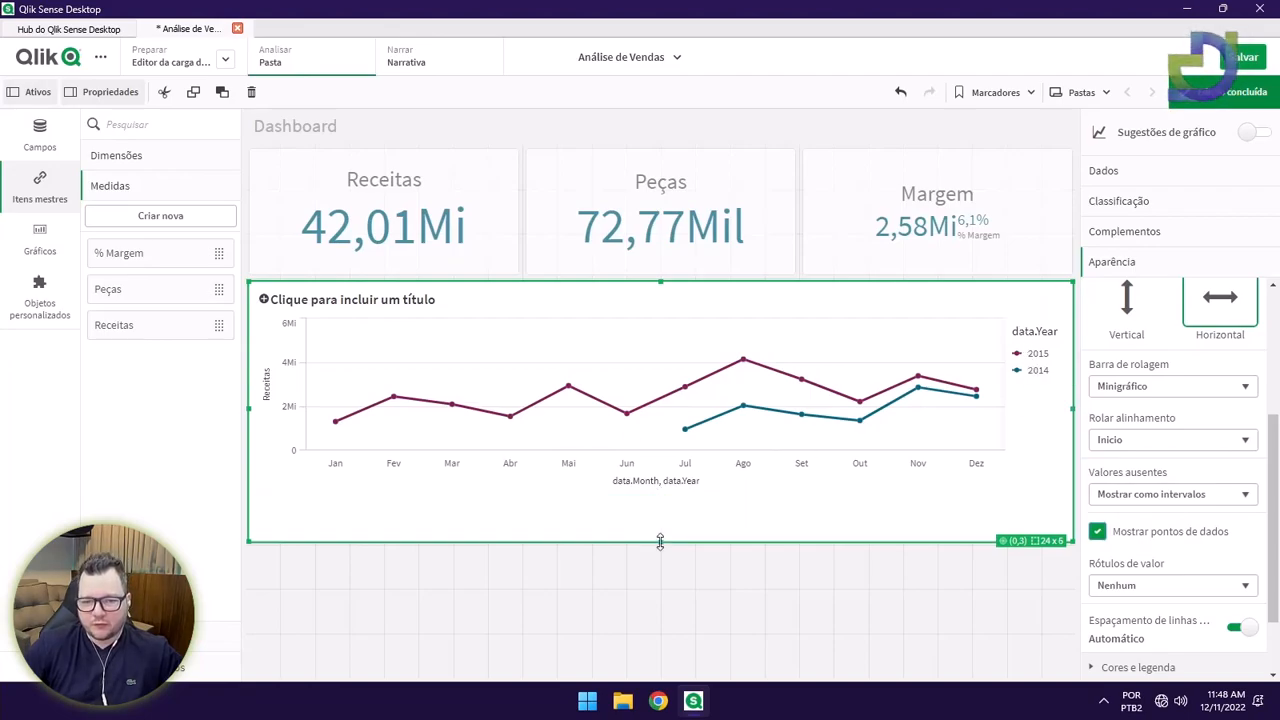
{"action": "scroll", "coordinate": [1134, 590], "scroll_direction": "down", "scroll_amount": 1}
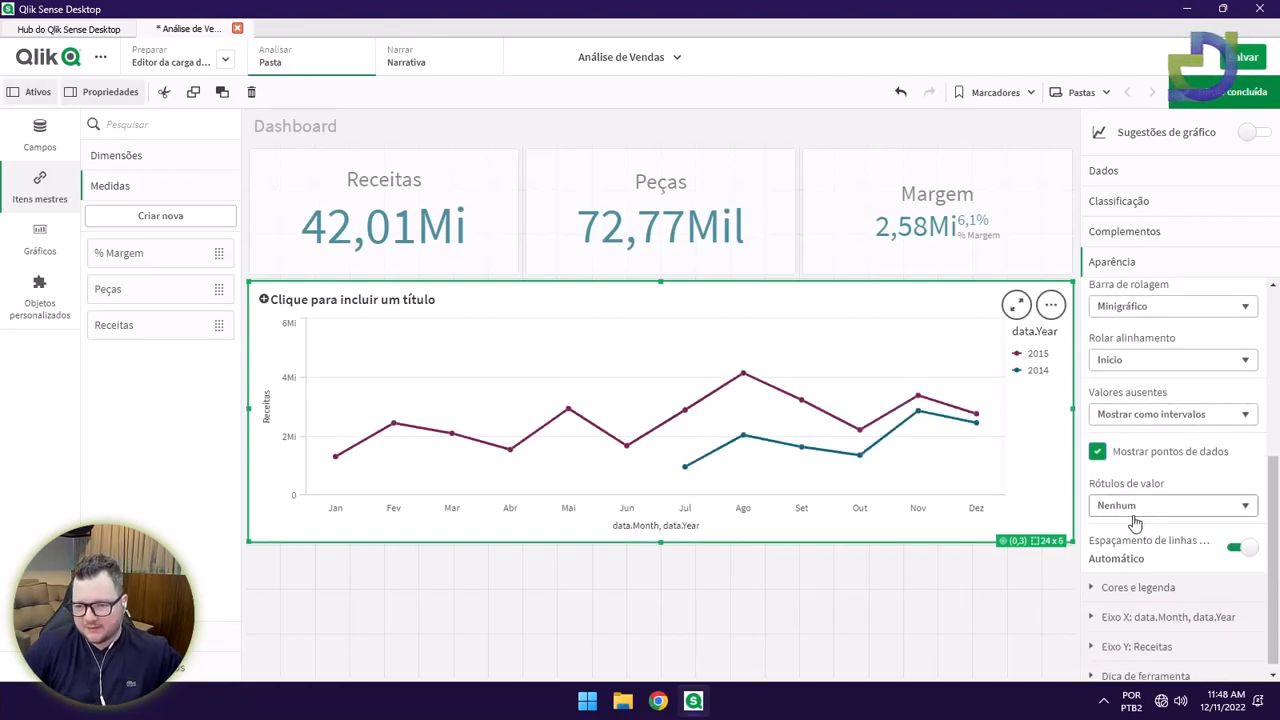
{"action": "left_click", "coordinate": [1137, 504]}
{"action": "left_click", "coordinate": [1125, 540]}
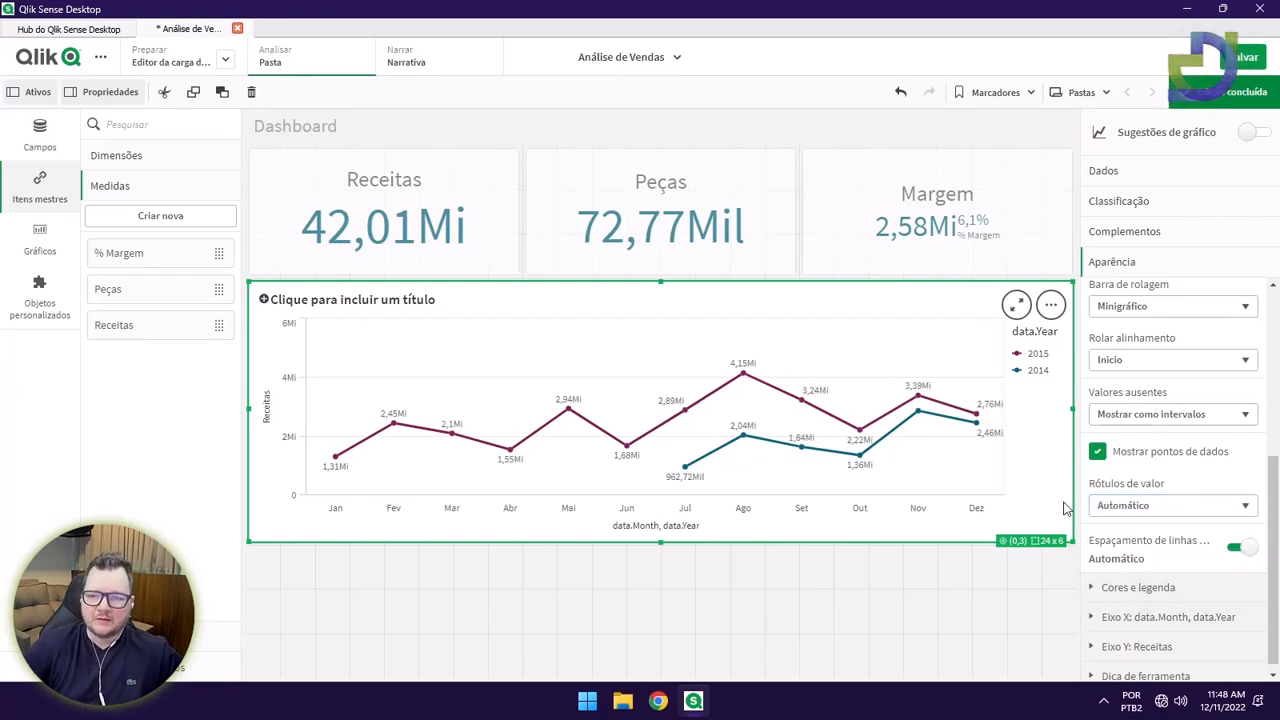
{"action": "left_click_drag", "start_coordinate": [1071, 540], "coordinate": [1093, 487]}
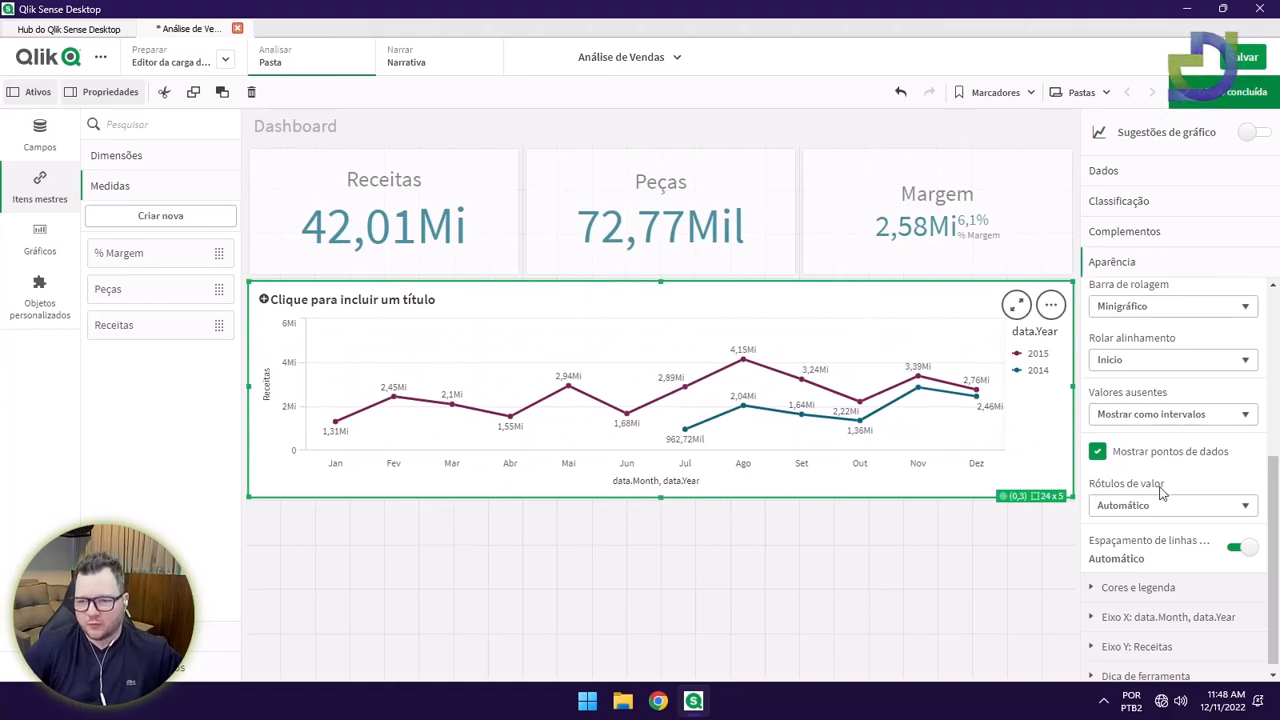
Move the year legend above the line chart by setting Posição da legenda to Superior.
{"action": "scroll", "coordinate": [1162, 510], "scroll_direction": "down", "scroll_amount": 1}
{"action": "left_click", "coordinate": [1155, 577]}
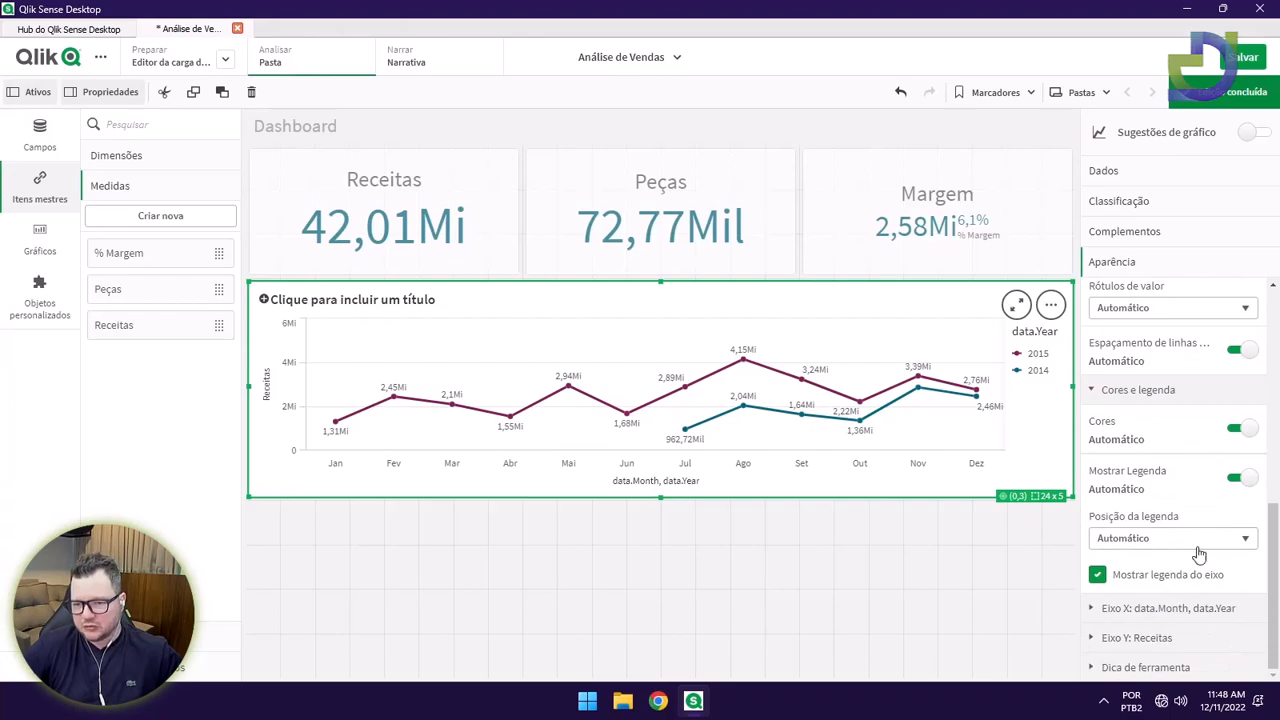
{"action": "left_click", "coordinate": [1200, 537]}
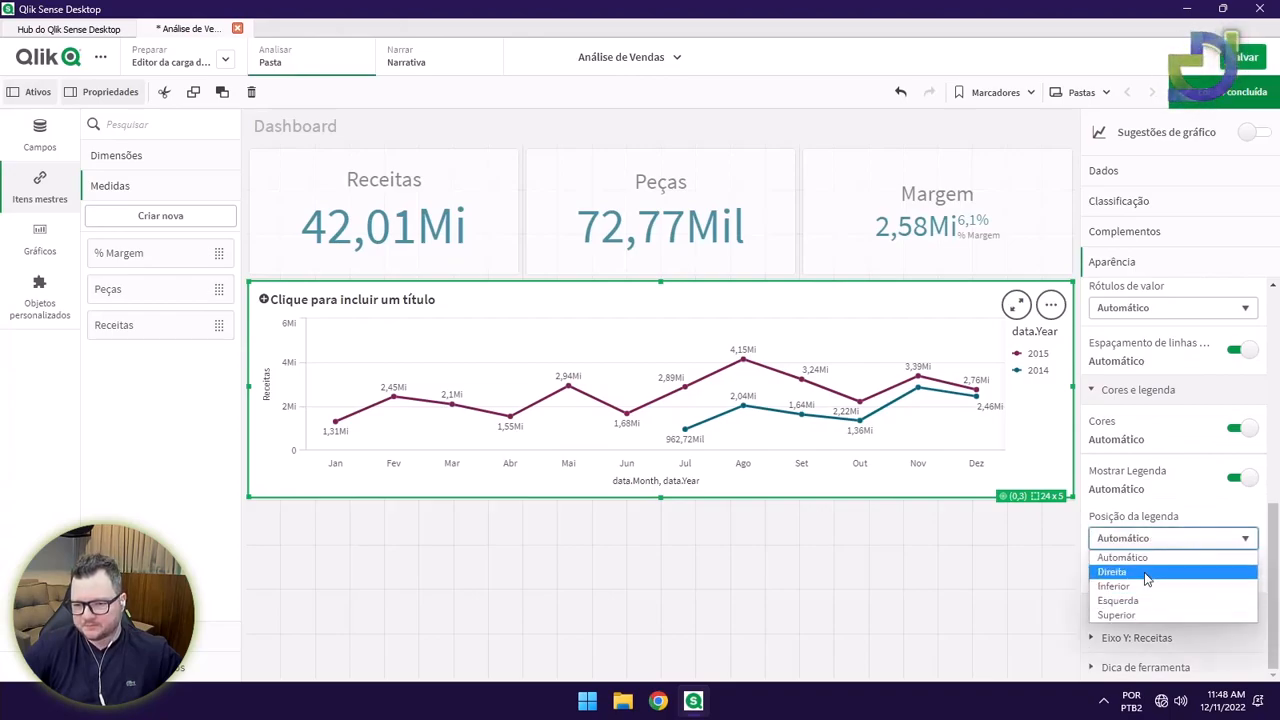
{"action": "left_click", "coordinate": [1140, 614]}
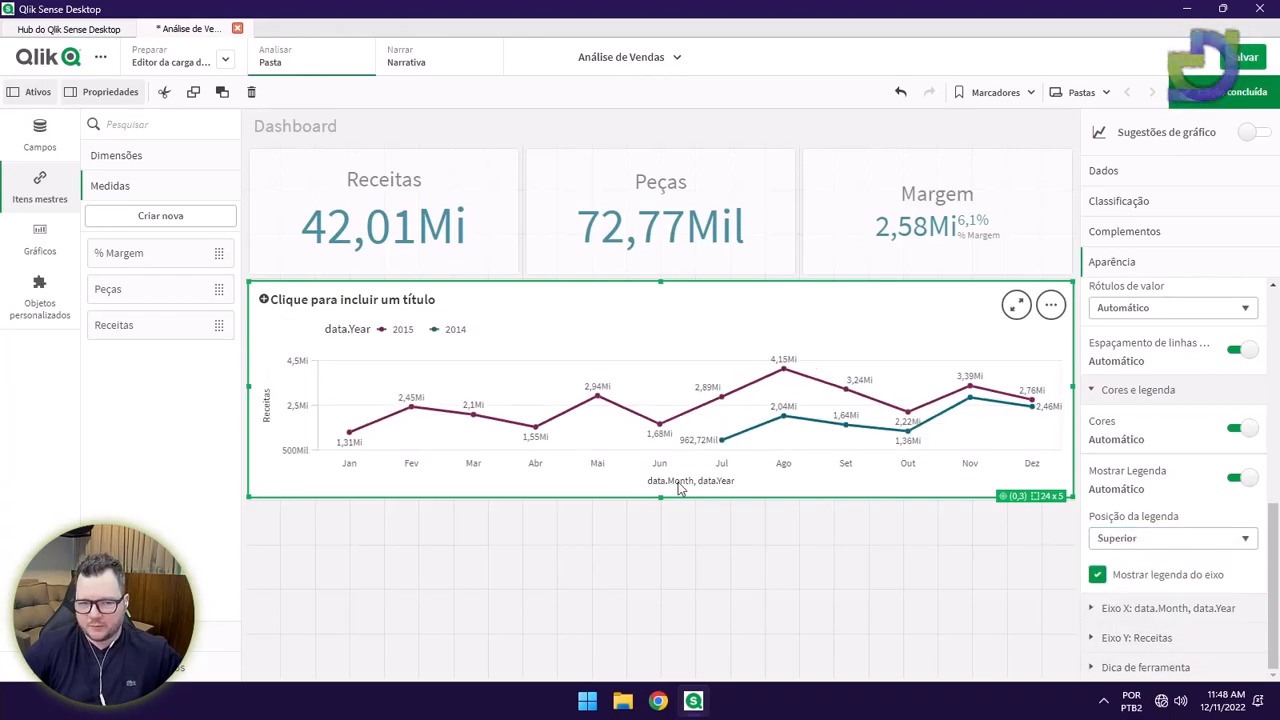
Title the line chart 'Receitas por Ano e Meses'.
{"action": "left_click", "coordinate": [366, 300]}
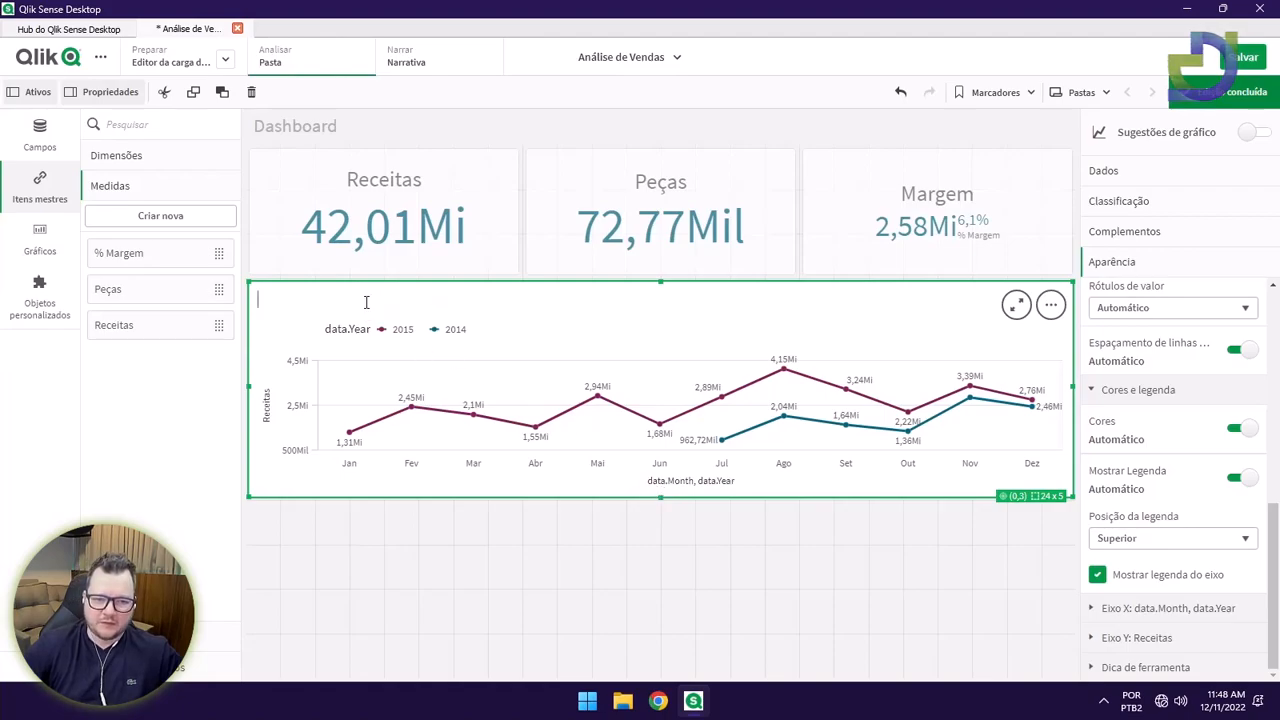
{"action": "type", "text": "Receitas "}
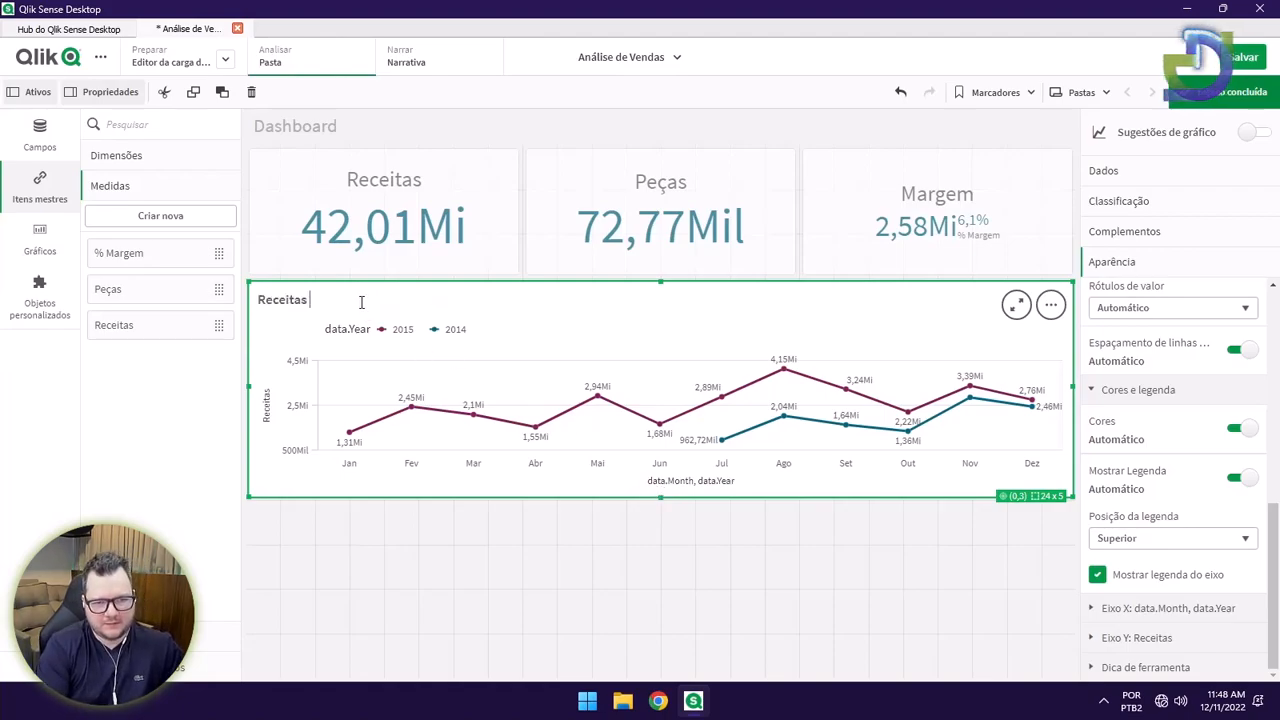
{"action": "type", "text": "por "}
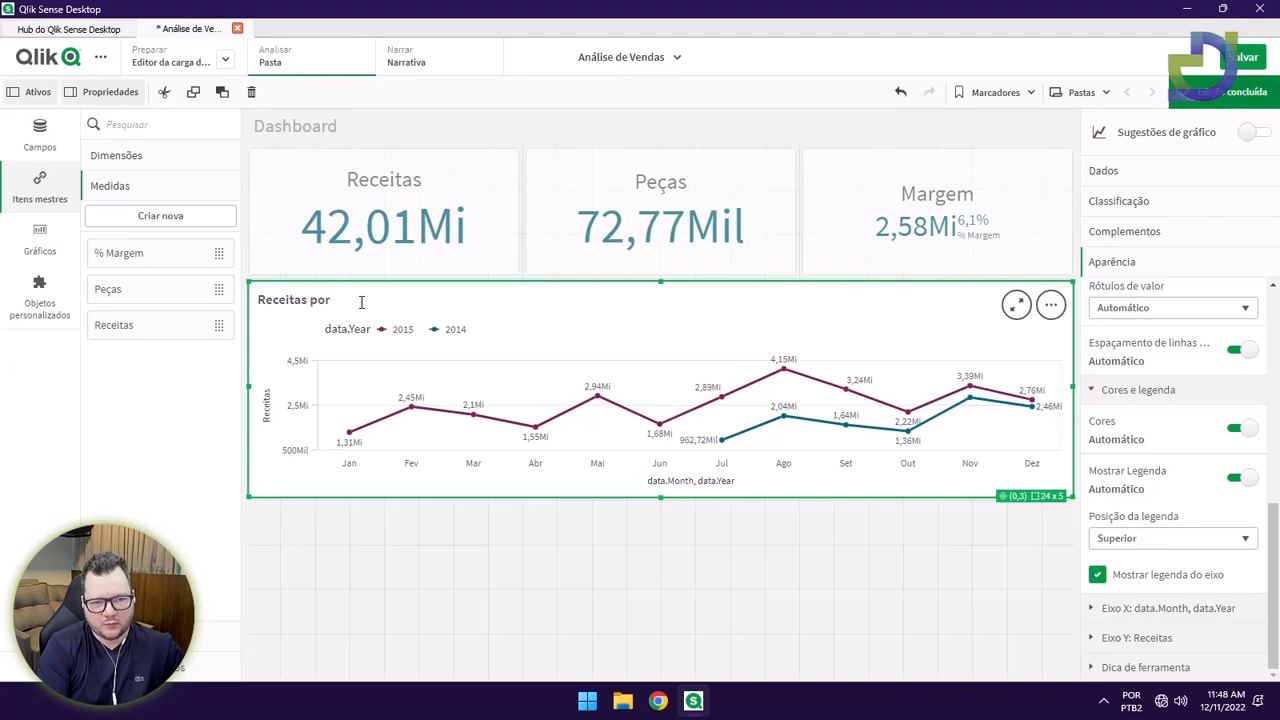
{"action": "type", "text": "Ano e Meses"}
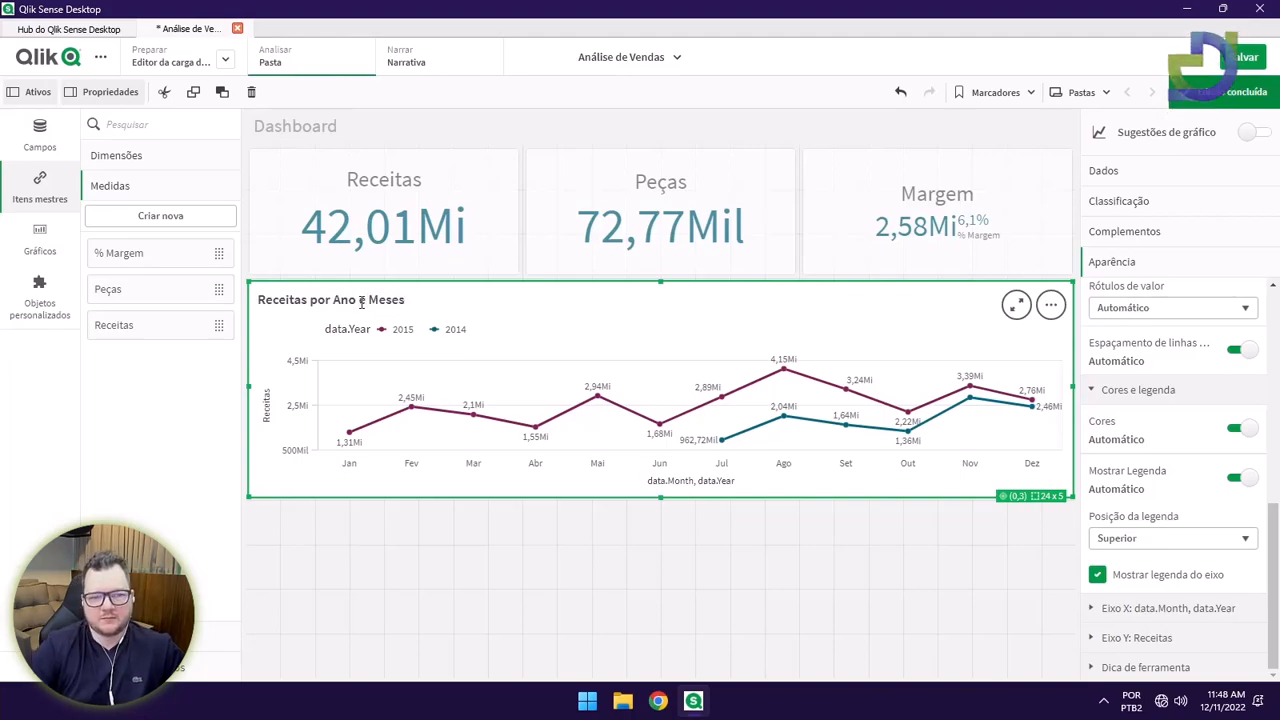
{"action": "left_click", "coordinate": [755, 568]}
{"action": "left_click", "coordinate": [662, 490]}
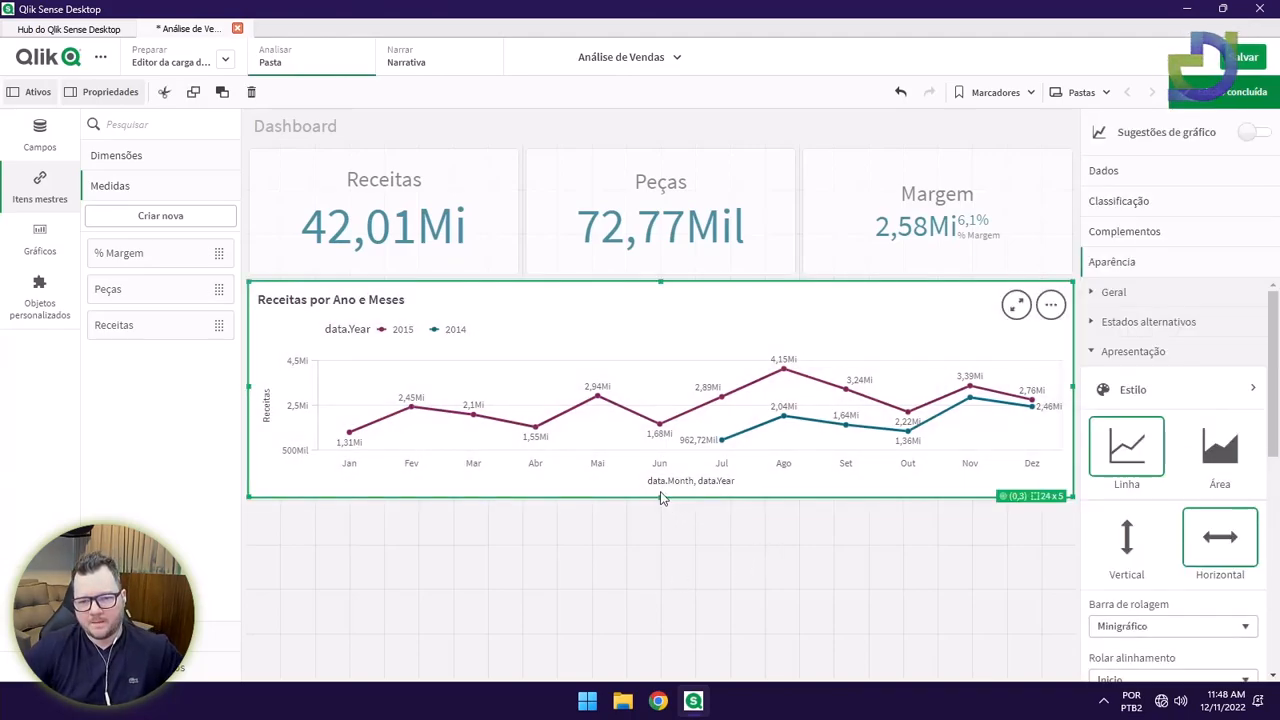
Shorten the Receitas por Ano e Meses line chart to free space below it.
{"action": "left_click", "coordinate": [1228, 92]}
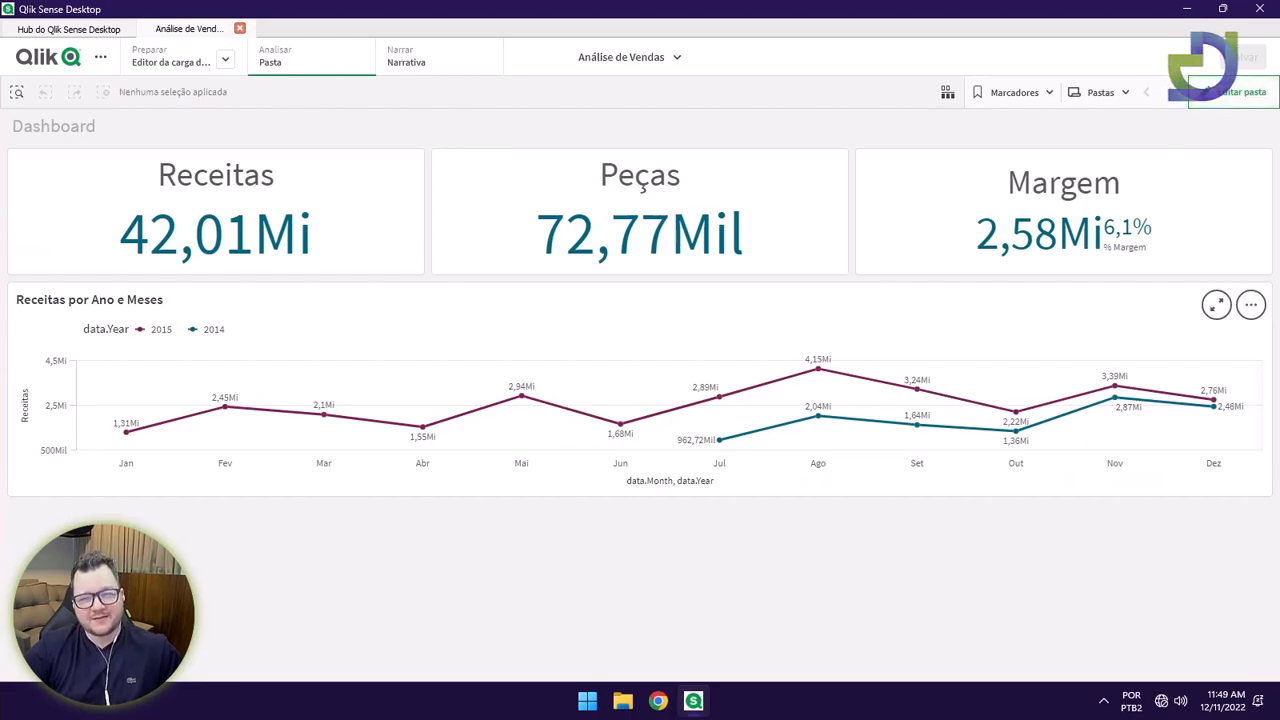
{"action": "left_click", "coordinate": [1240, 92]}
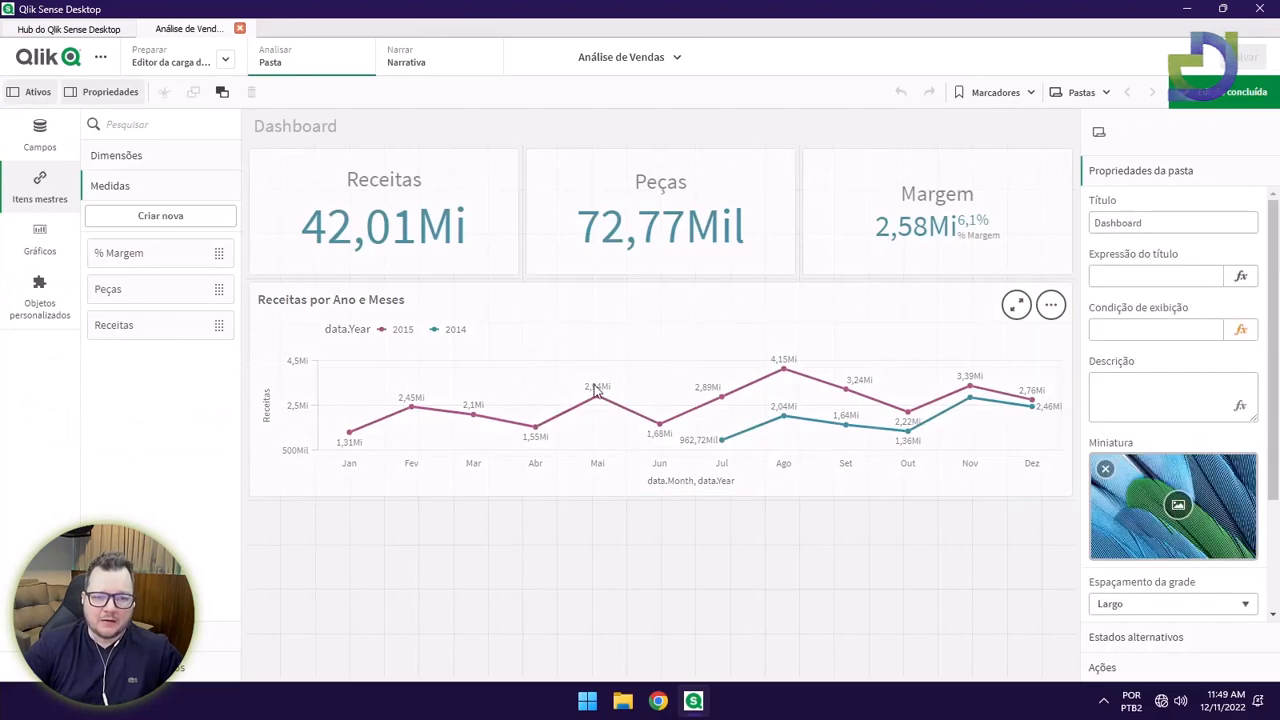
{"action": "left_click", "coordinate": [566, 351]}
{"action": "left_click_drag", "start_coordinate": [659, 498], "coordinate": [660, 450]}
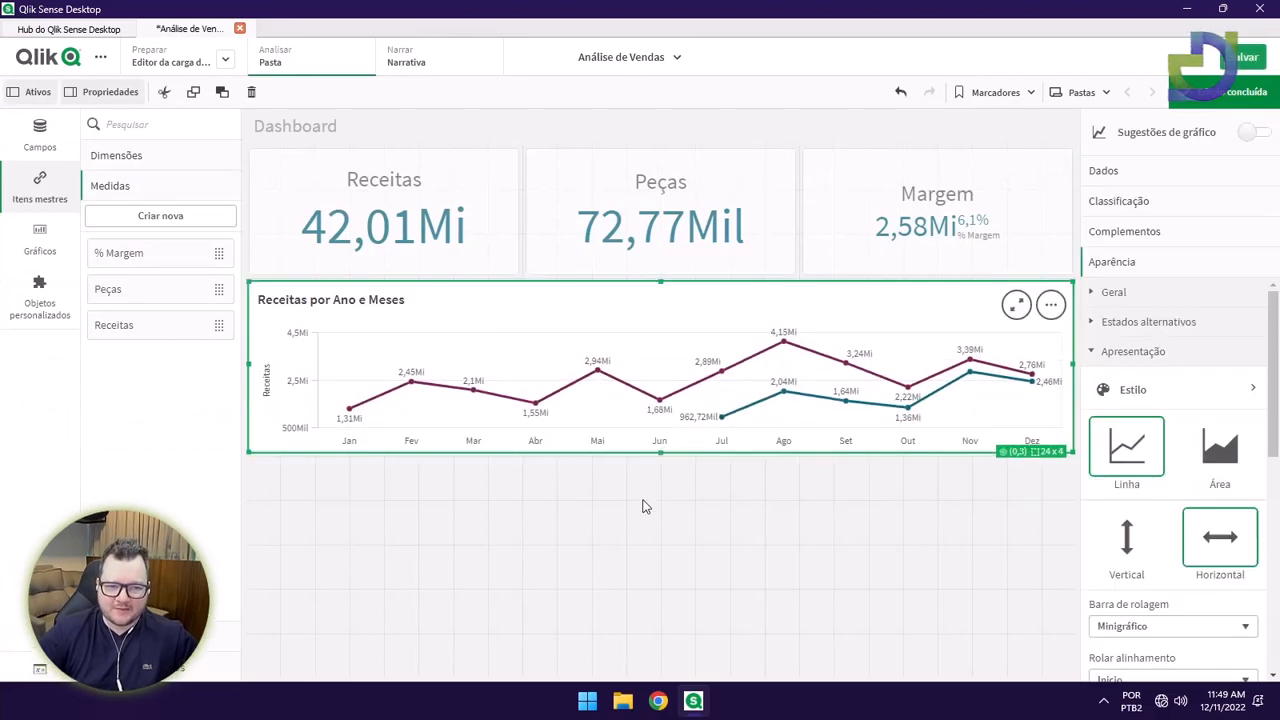
{"action": "left_click", "coordinate": [620, 500]}
Place a new Tabela from Gráficos in the empty area below the line chart.
{"action": "left_click", "coordinate": [42, 240]}
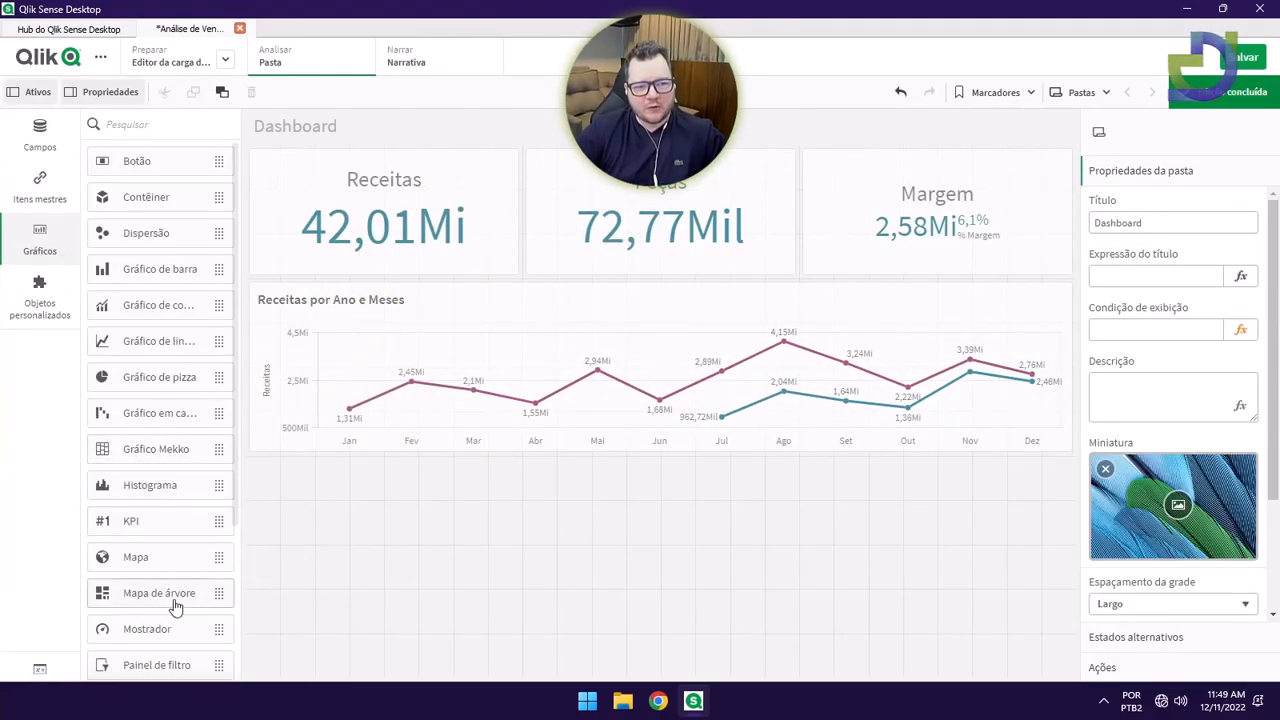
{"action": "scroll", "coordinate": [177, 588], "scroll_direction": "down", "scroll_amount": 3}
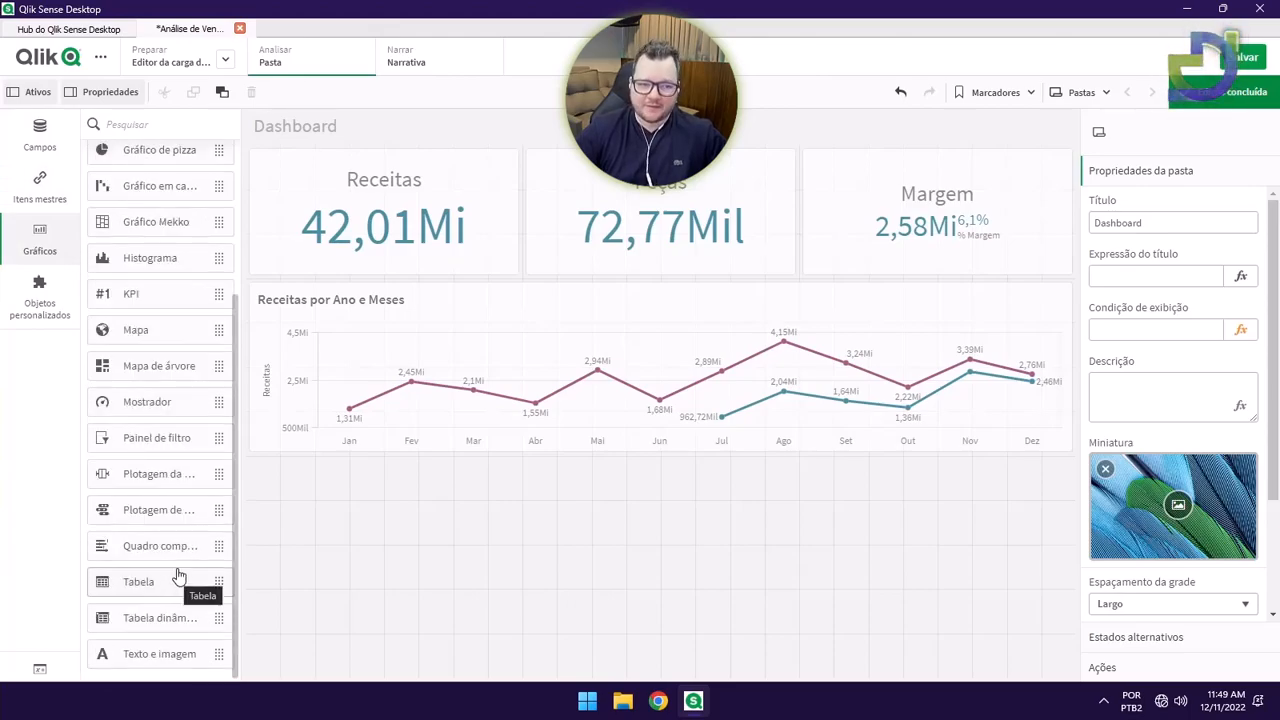
{"action": "left_click_drag", "start_coordinate": [155, 575], "coordinate": [668, 573]}
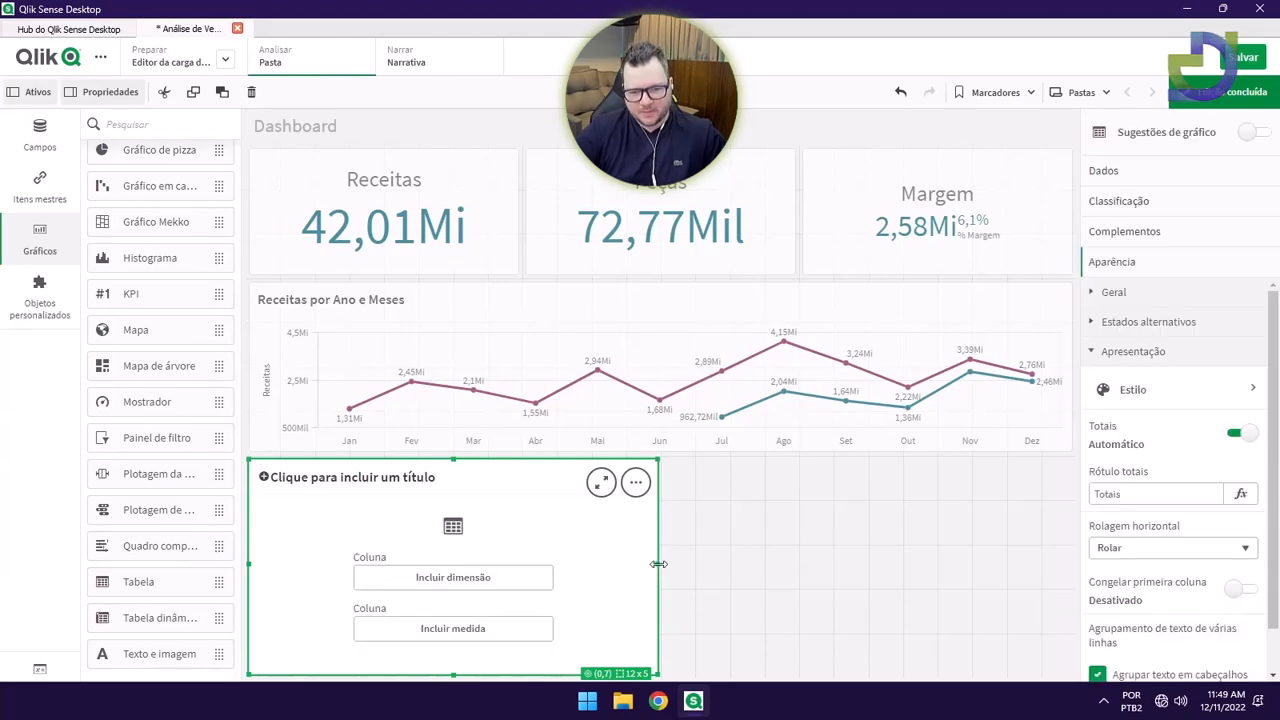
Add loja as the table's dimension and widen the table to the full sheet width.
{"action": "left_click", "coordinate": [503, 580]}
{"action": "scroll", "coordinate": [690, 587], "scroll_direction": "down", "scroll_amount": 5}
{"action": "scroll", "coordinate": [690, 587], "scroll_direction": "up", "scroll_amount": 5}
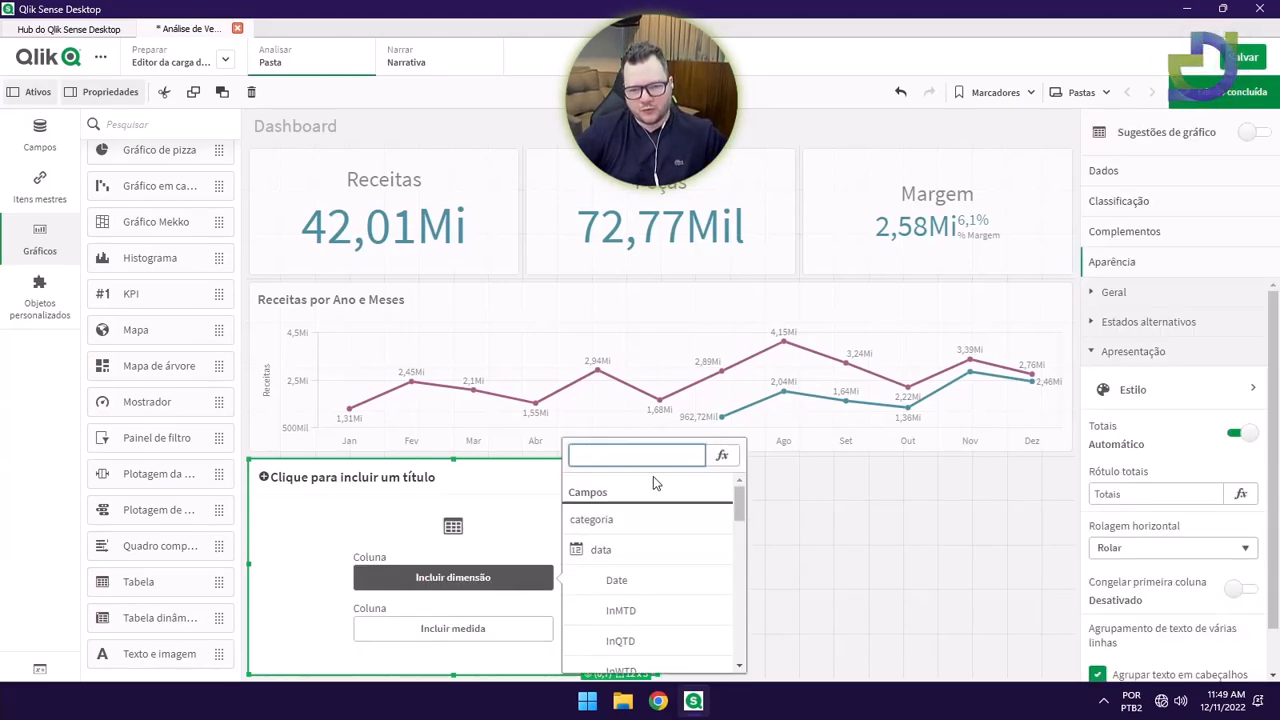
{"action": "type", "text": "loj"}
{"action": "left_click", "coordinate": [669, 521]}
{"action": "left_click_drag", "start_coordinate": [948, 528], "coordinate": [1064, 515]}
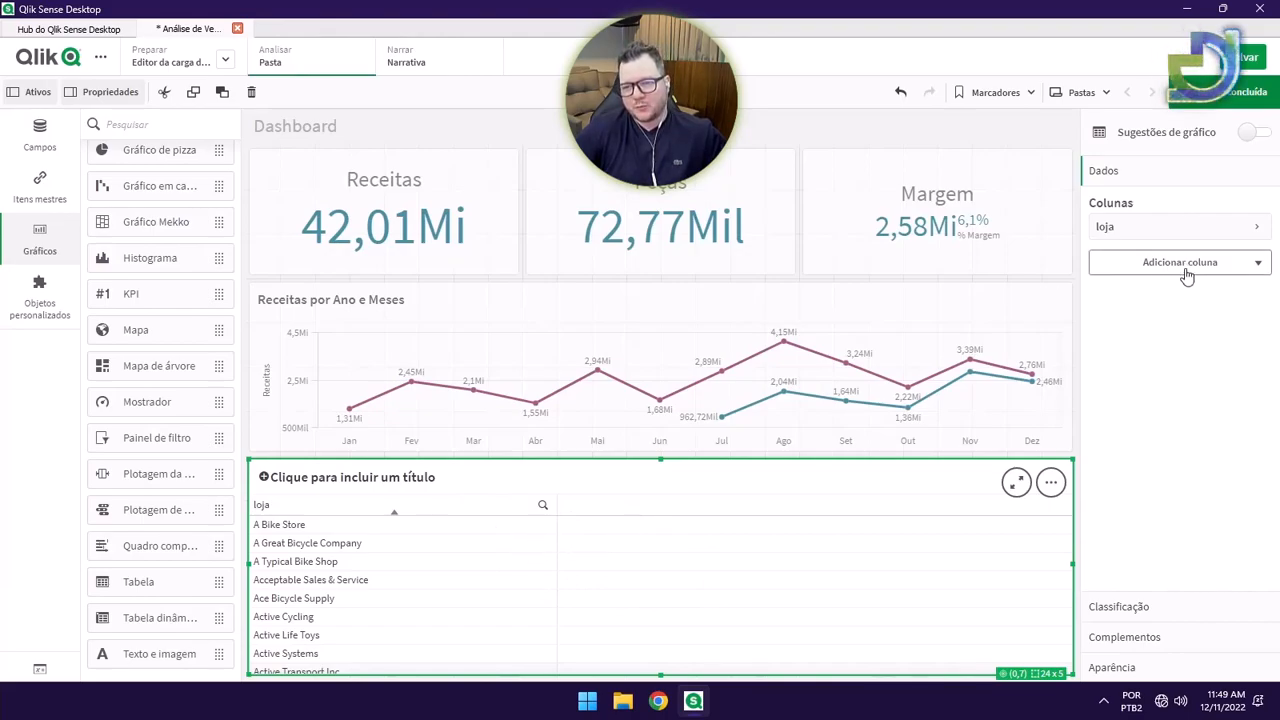
Add Receitas, Peças and % Margem as measure columns, then finish editing.
{"action": "left_click", "coordinate": [1240, 270]}
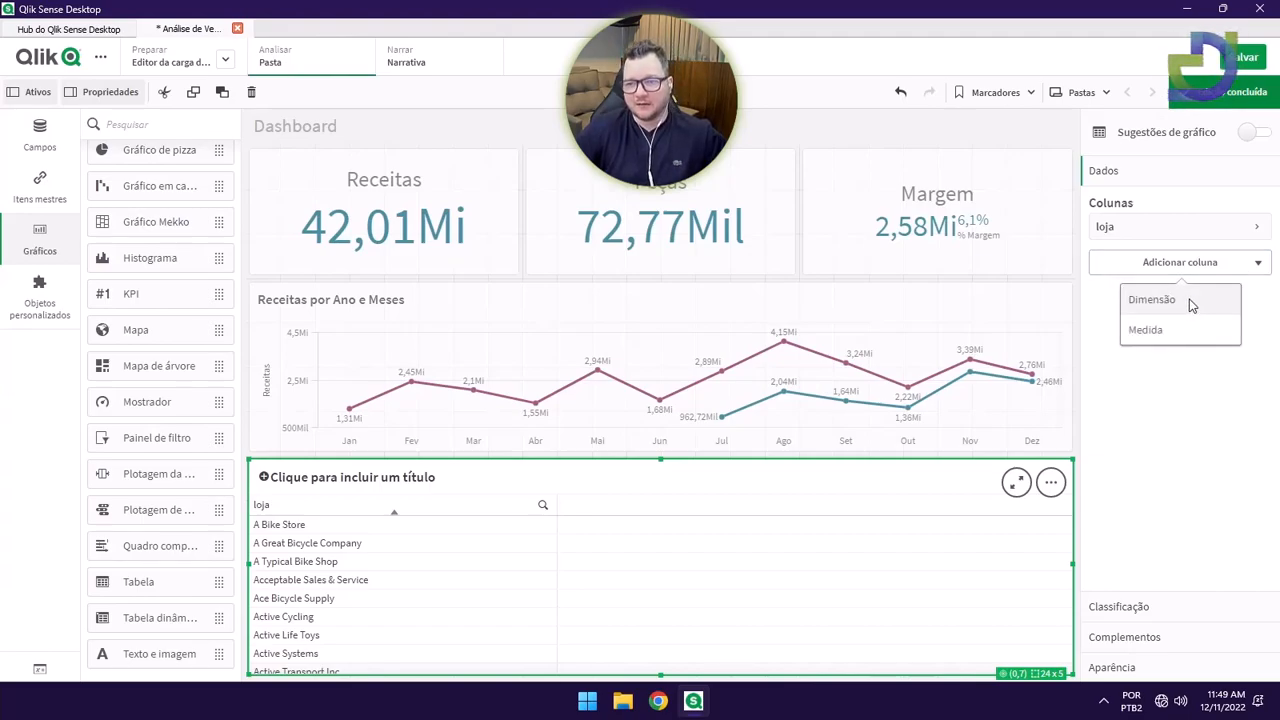
{"action": "left_click", "coordinate": [1183, 329]}
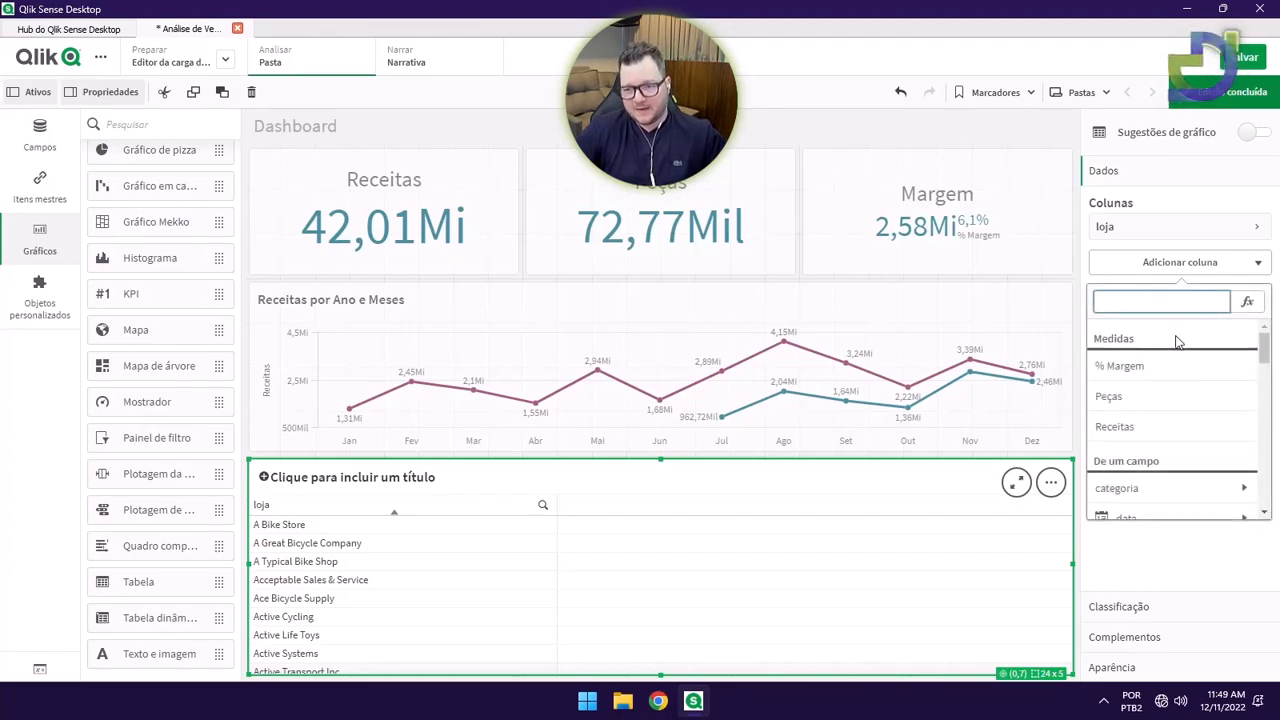
{"action": "left_click", "coordinate": [1140, 427]}
{"action": "left_click", "coordinate": [1214, 305]}
{"action": "left_click", "coordinate": [1184, 367]}
{"action": "left_click", "coordinate": [1175, 434]}
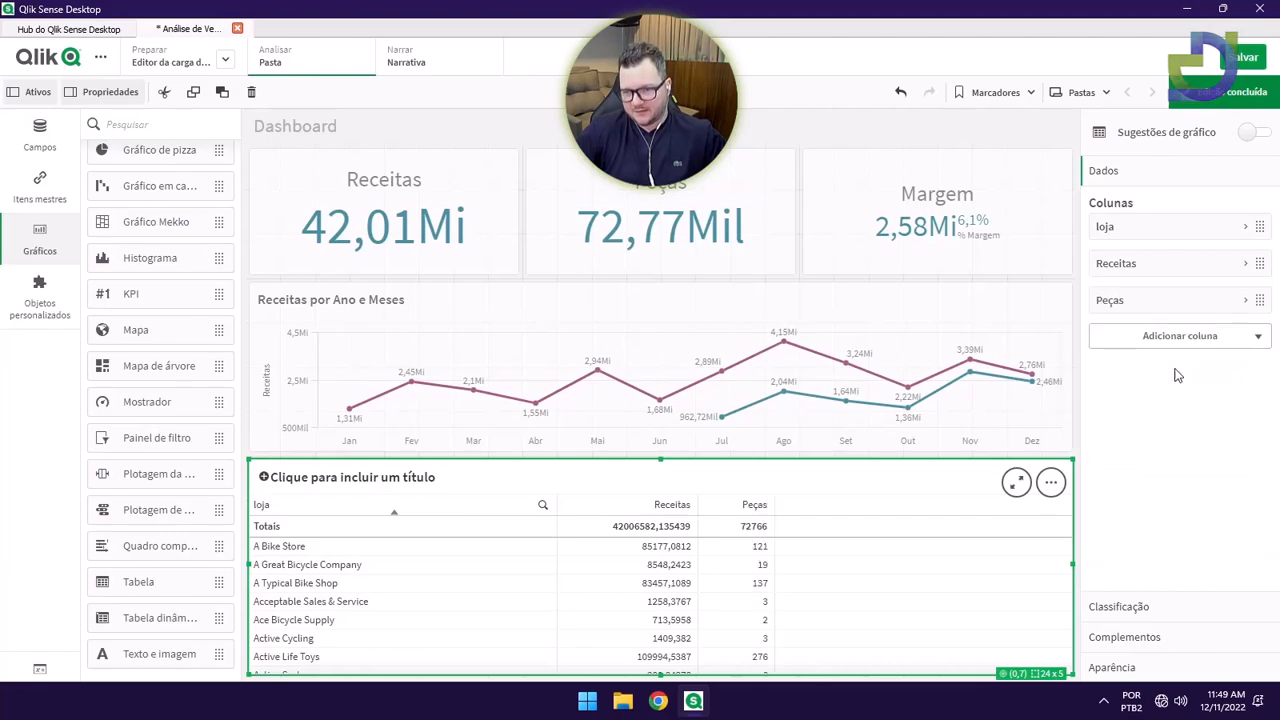
{"action": "left_click", "coordinate": [1175, 338]}
{"action": "left_click", "coordinate": [1150, 403]}
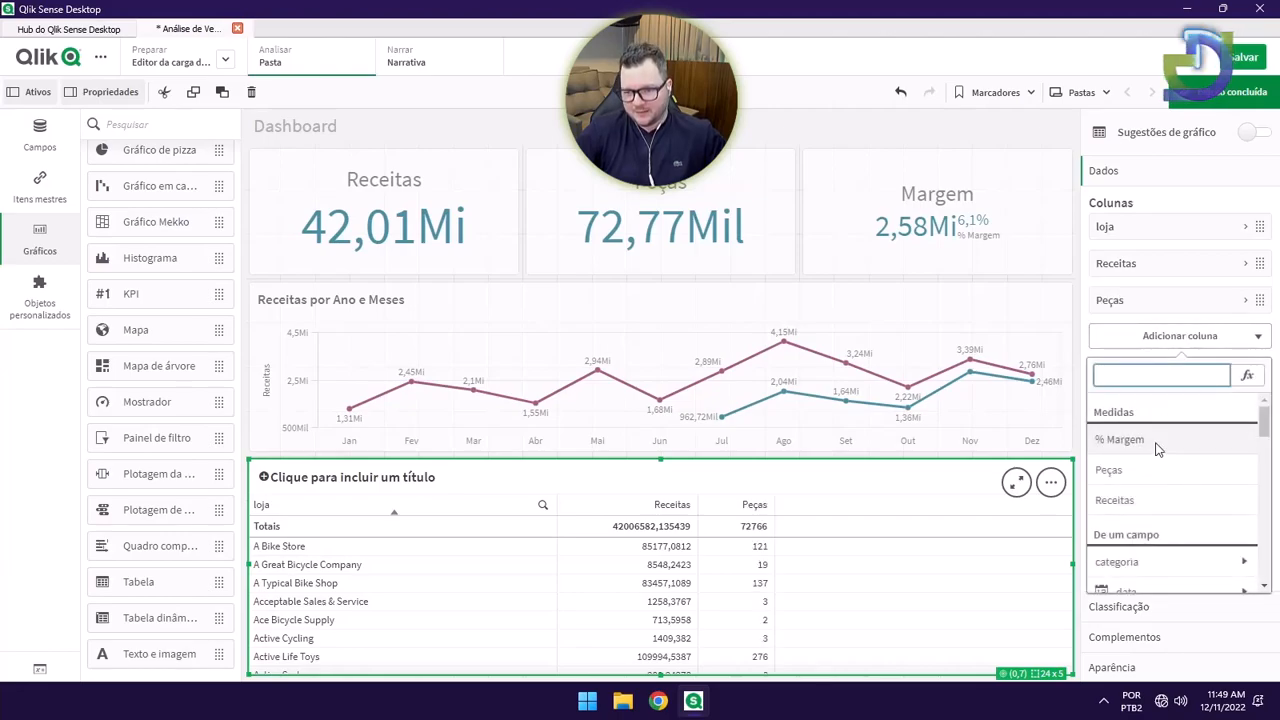
{"action": "left_click", "coordinate": [1122, 440]}
{"action": "left_click", "coordinate": [1228, 92]}
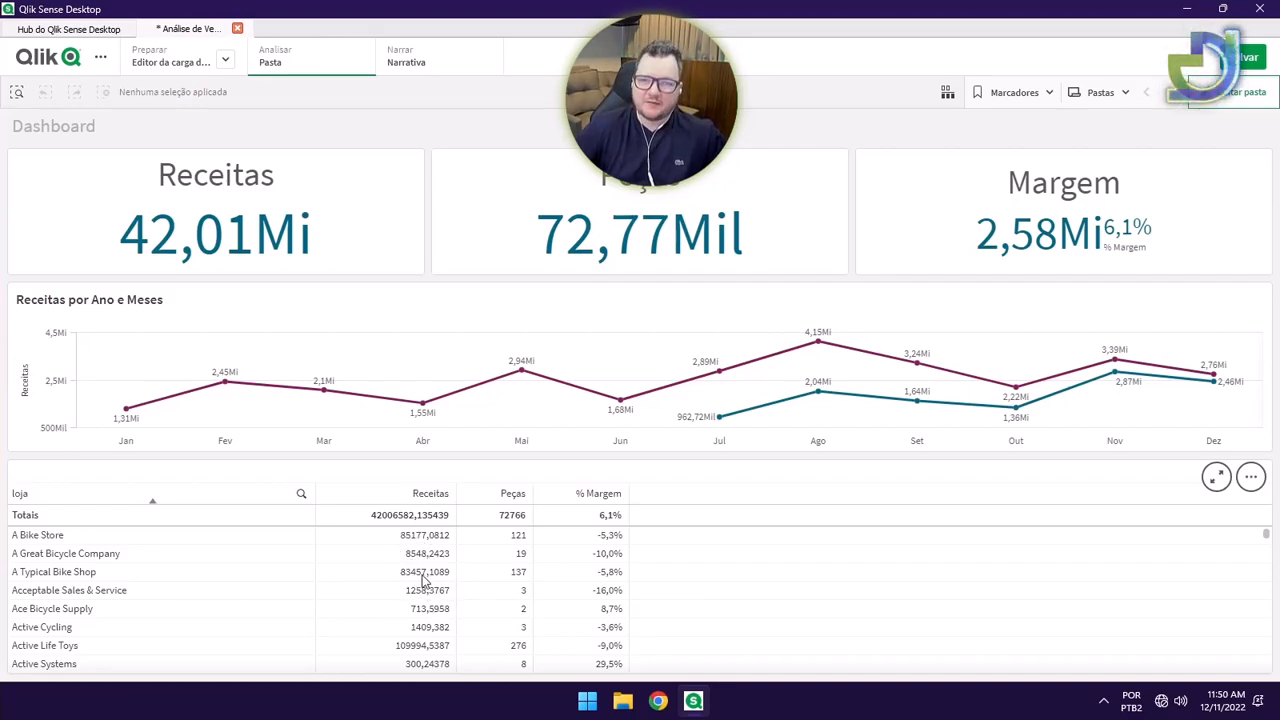
Format the table's Receitas column as Número 1.000,12 instead of the measure's own formatting.
{"action": "left_click", "coordinate": [1250, 97]}
{"action": "left_click", "coordinate": [584, 481]}
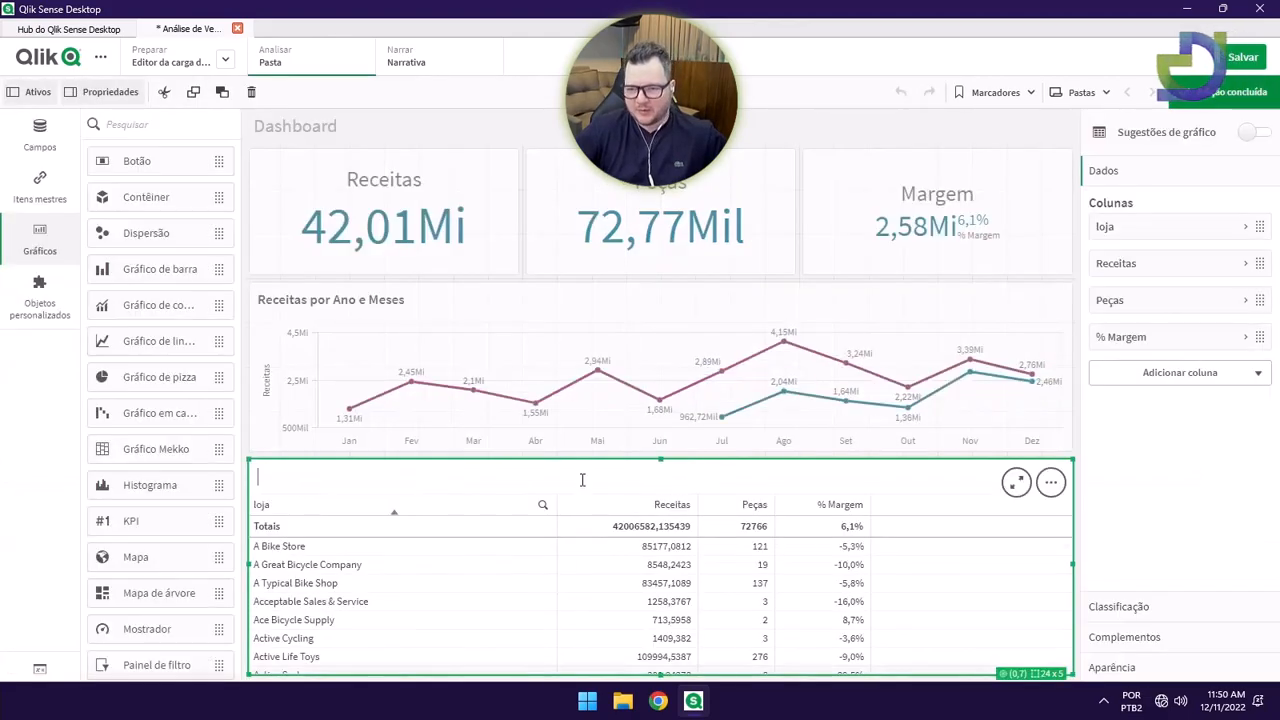
{"action": "left_click", "coordinate": [1131, 266]}
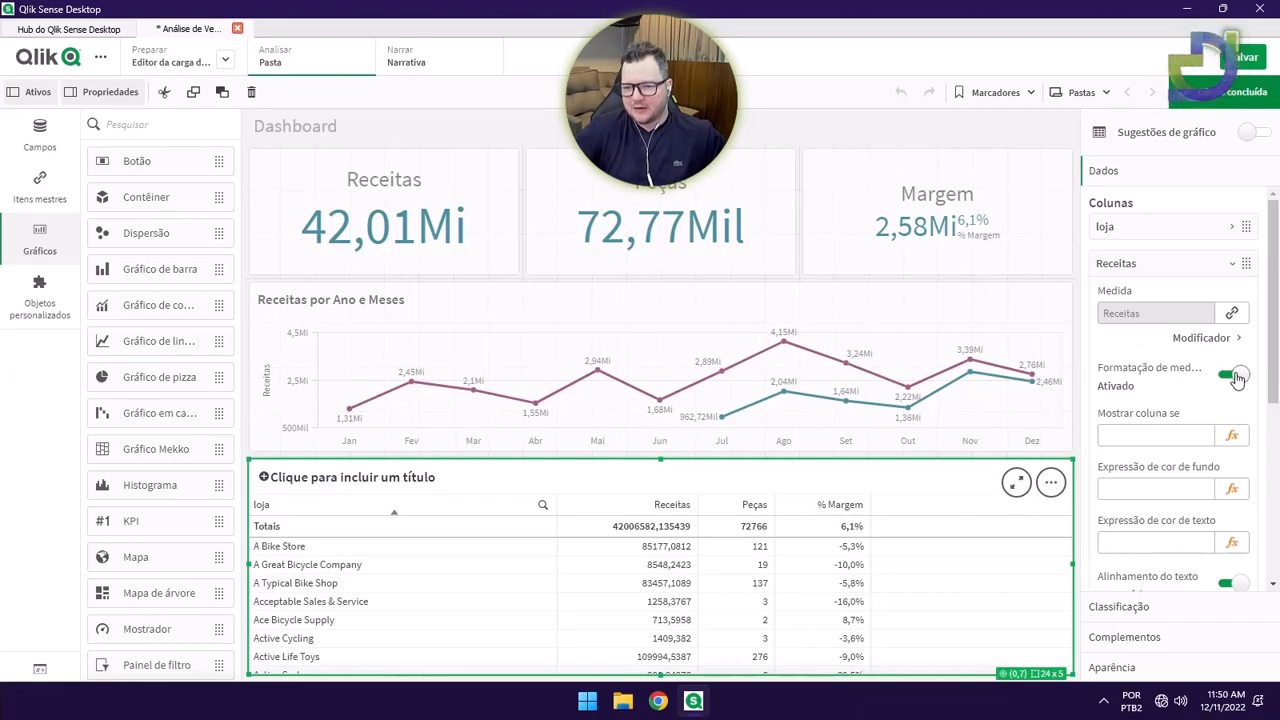
{"action": "left_click", "coordinate": [1233, 376]}
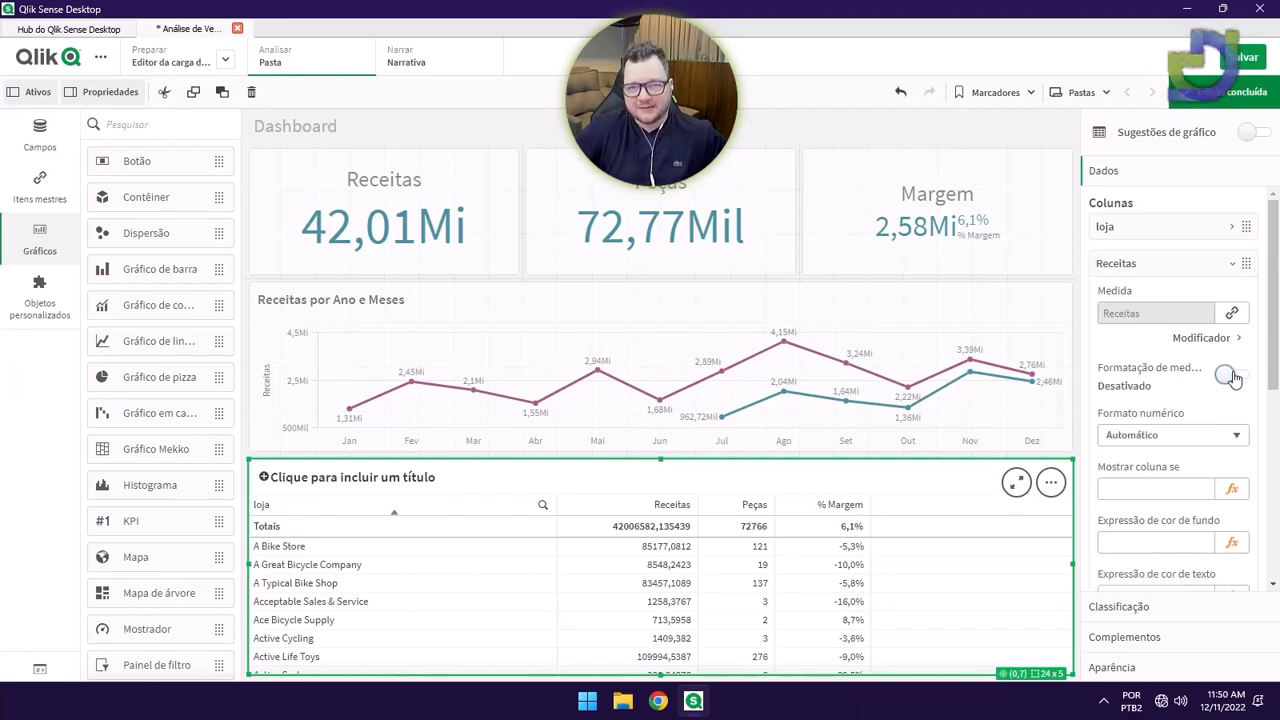
{"action": "left_click", "coordinate": [1170, 434]}
{"action": "left_click", "coordinate": [1146, 468]}
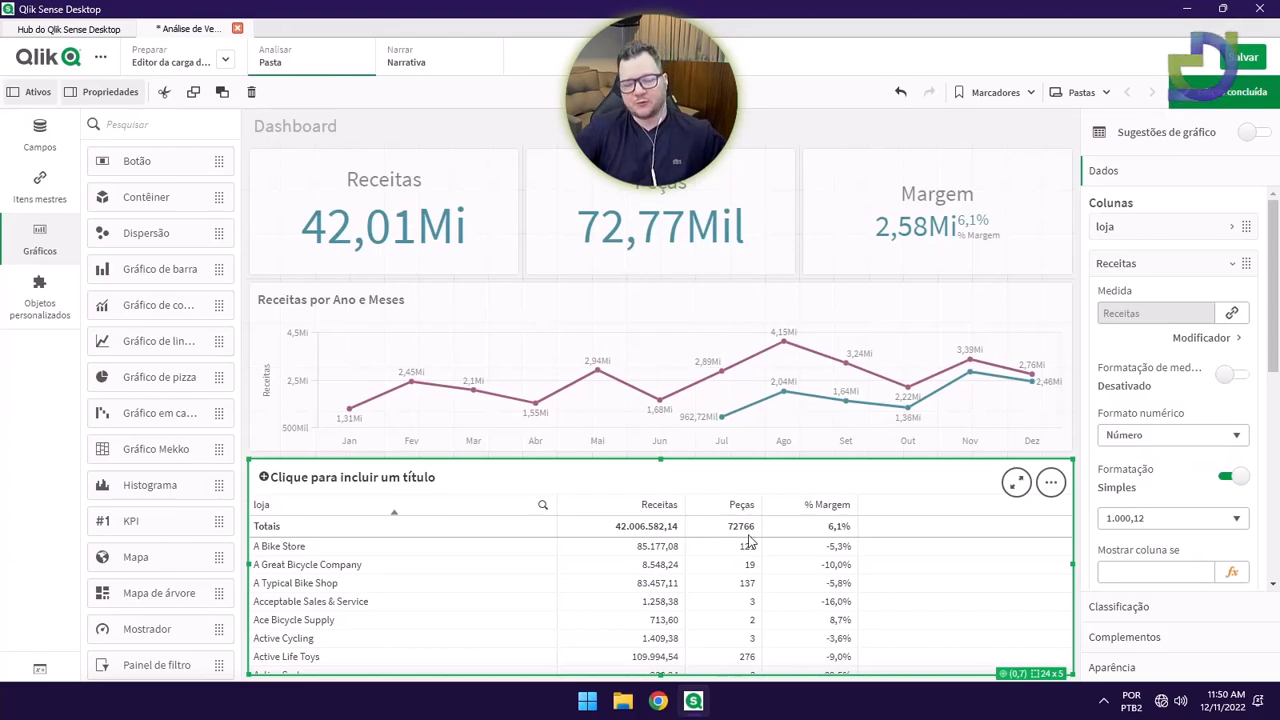
{"action": "left_click", "coordinate": [1157, 270]}
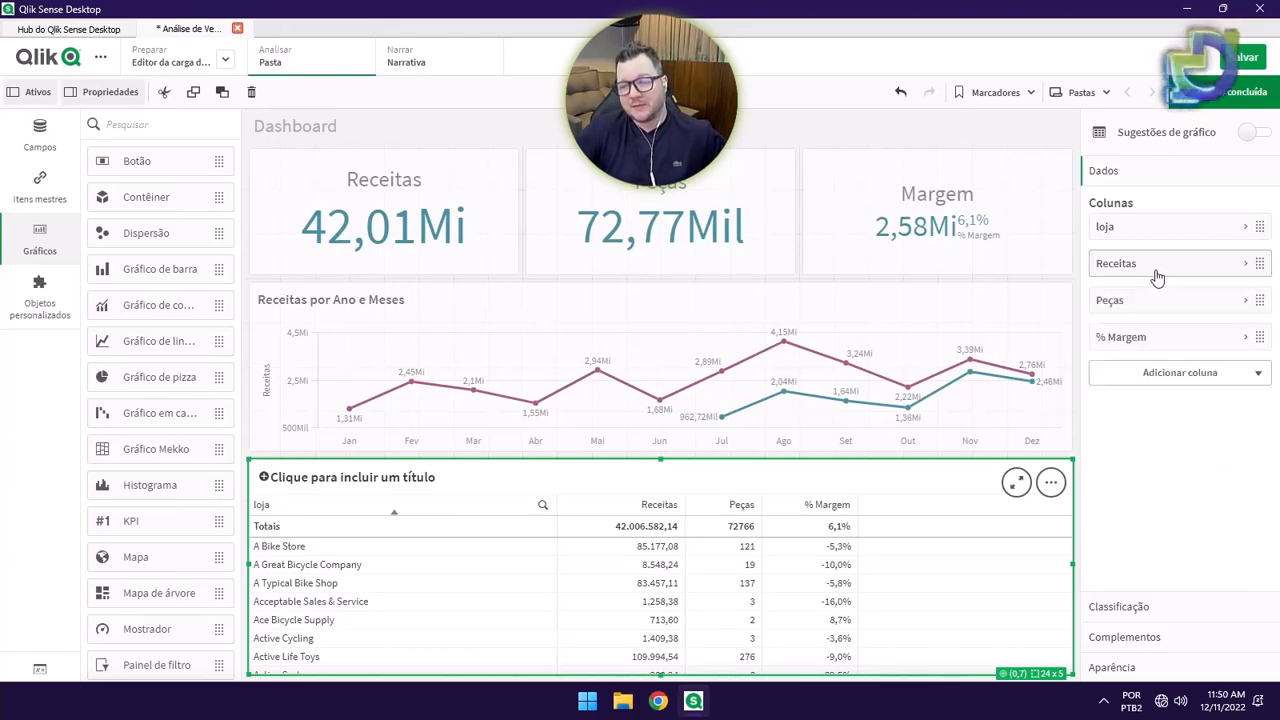
Try a no-decimal number format on Peças, revert to the measure's formatting, and finish editing.
{"action": "left_click", "coordinate": [1149, 302]}
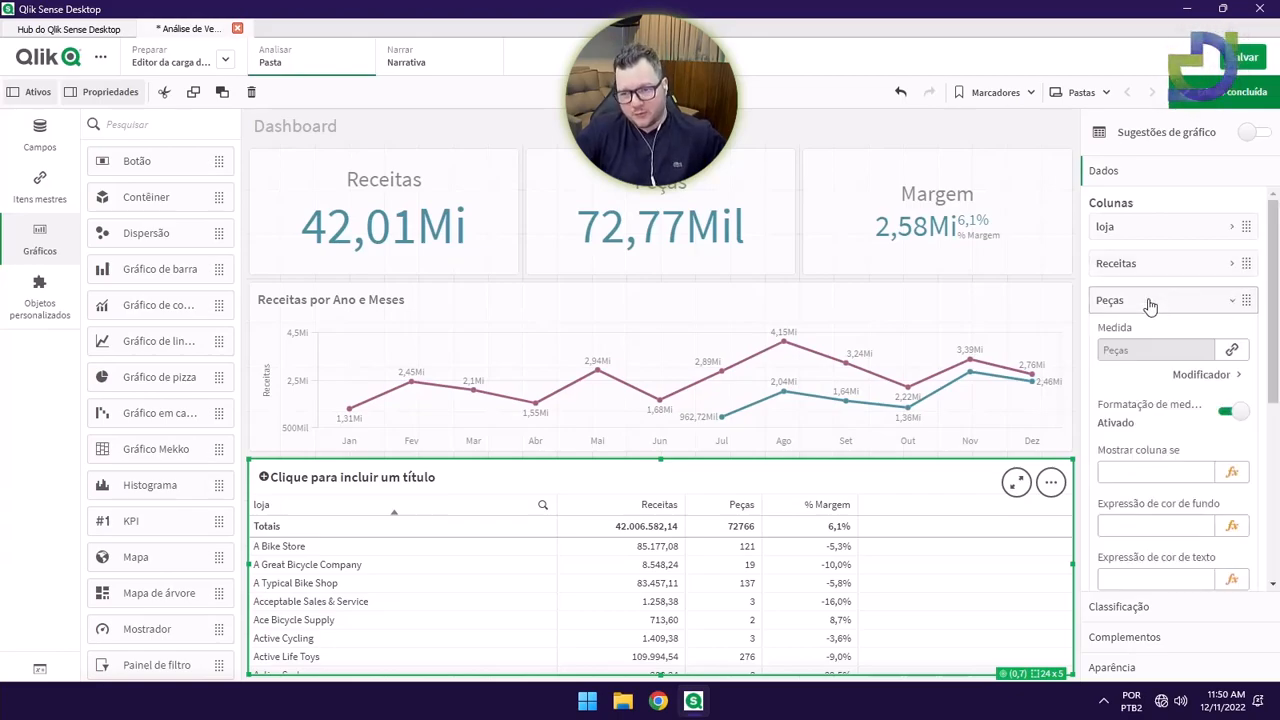
{"action": "left_click", "coordinate": [1231, 414]}
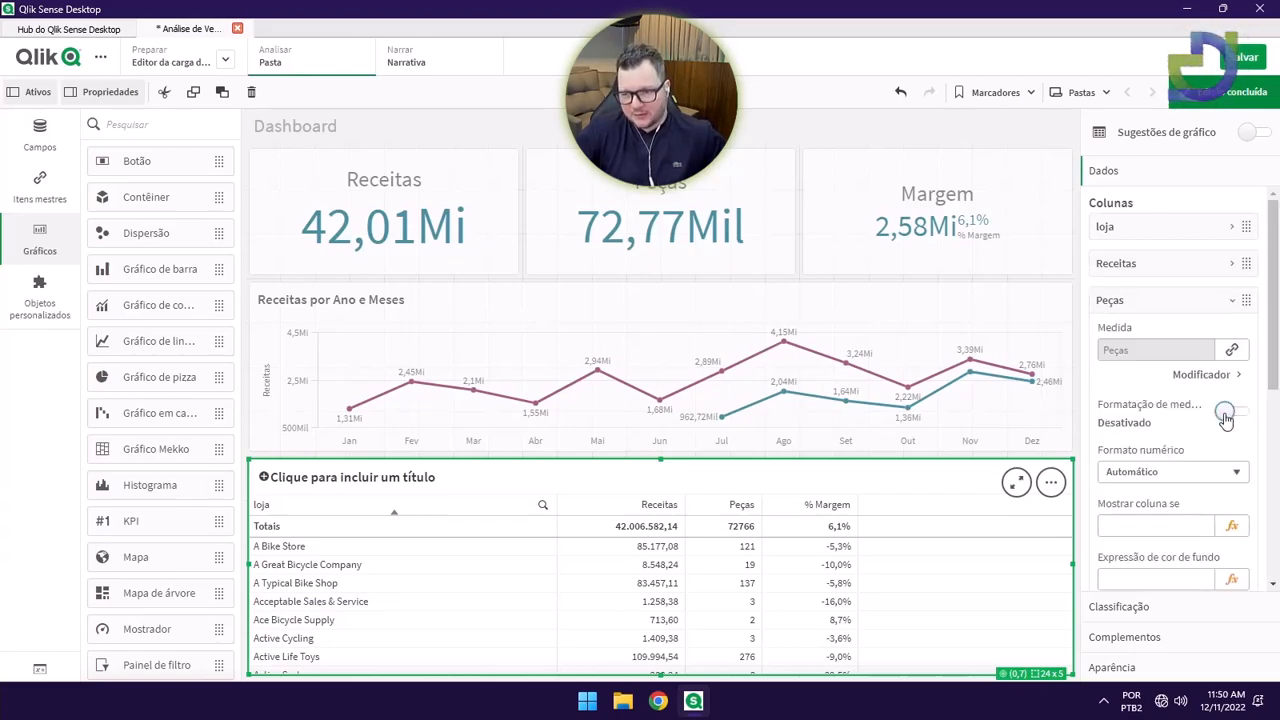
{"action": "left_click", "coordinate": [1170, 472]}
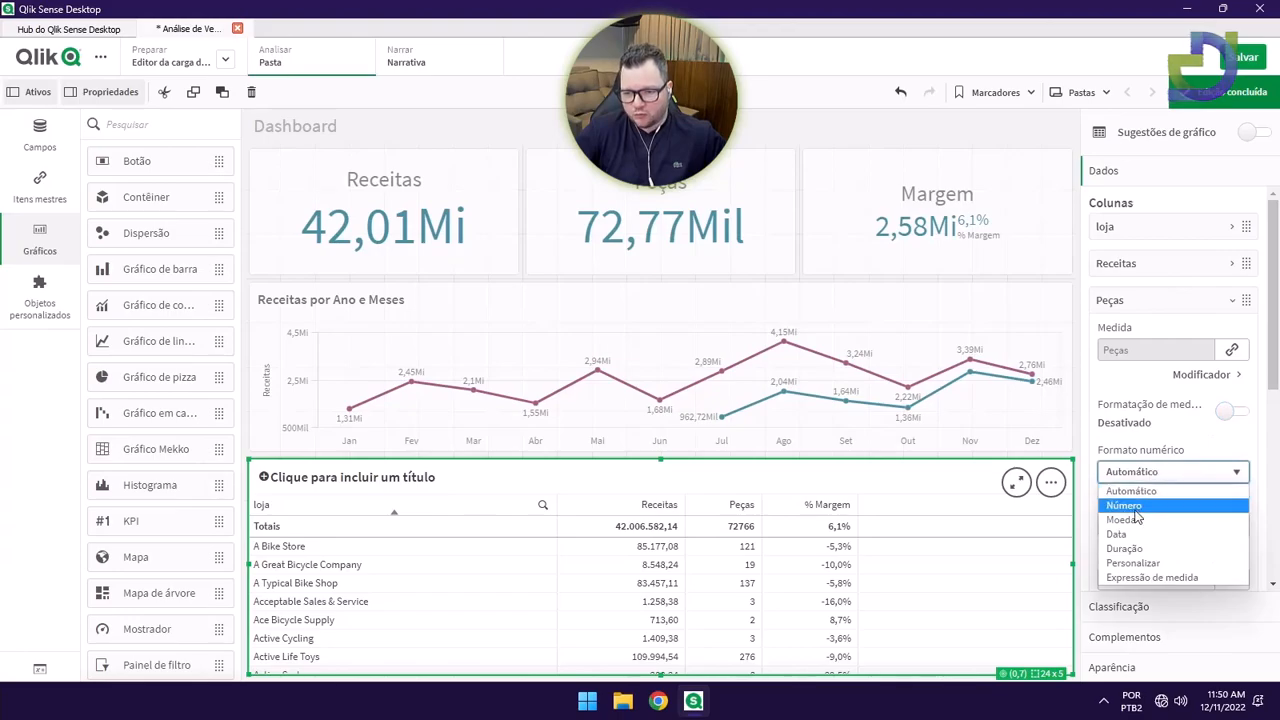
{"action": "left_click", "coordinate": [1124, 505]}
{"action": "left_click", "coordinate": [1155, 560]}
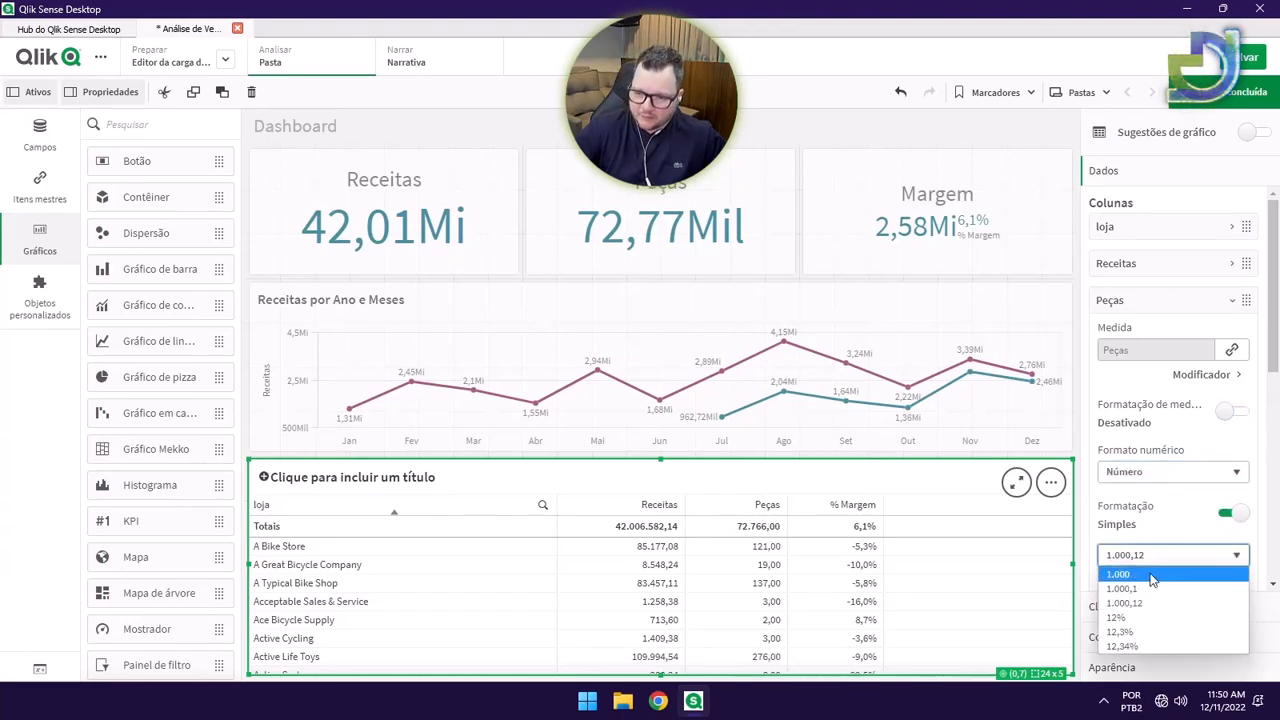
{"action": "left_click", "coordinate": [1120, 574]}
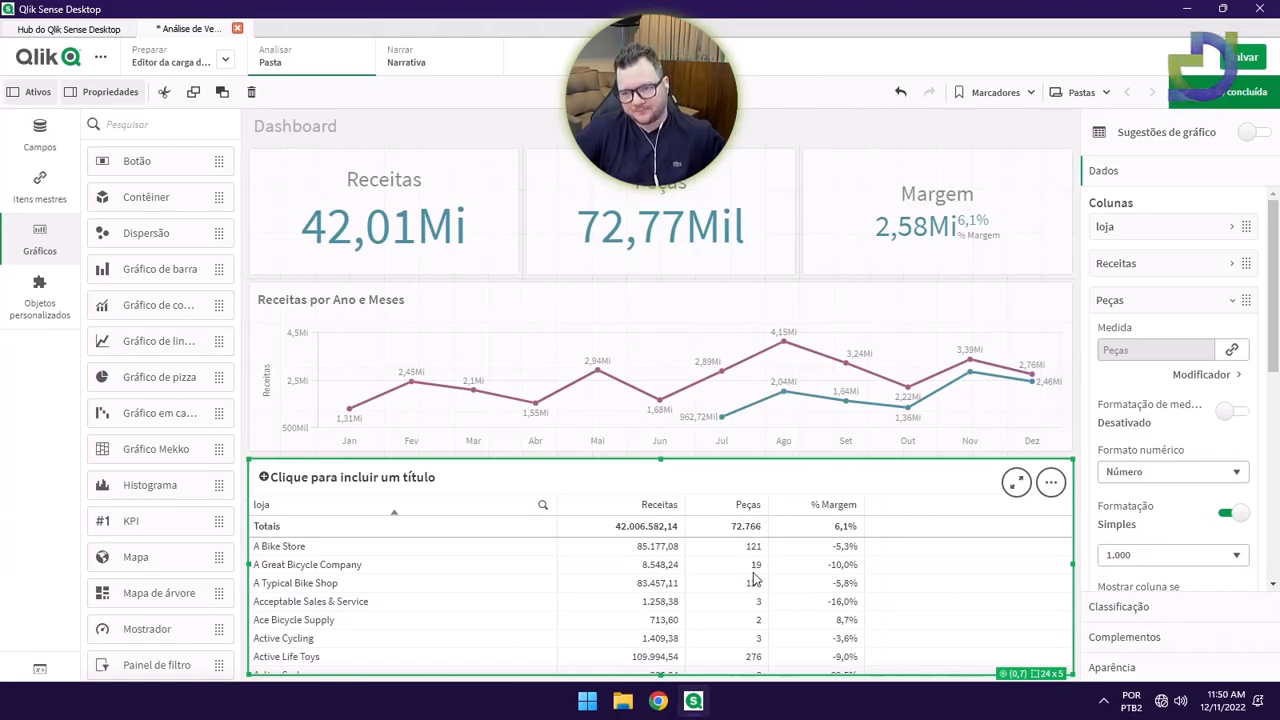
{"action": "left_click", "coordinate": [1229, 413]}
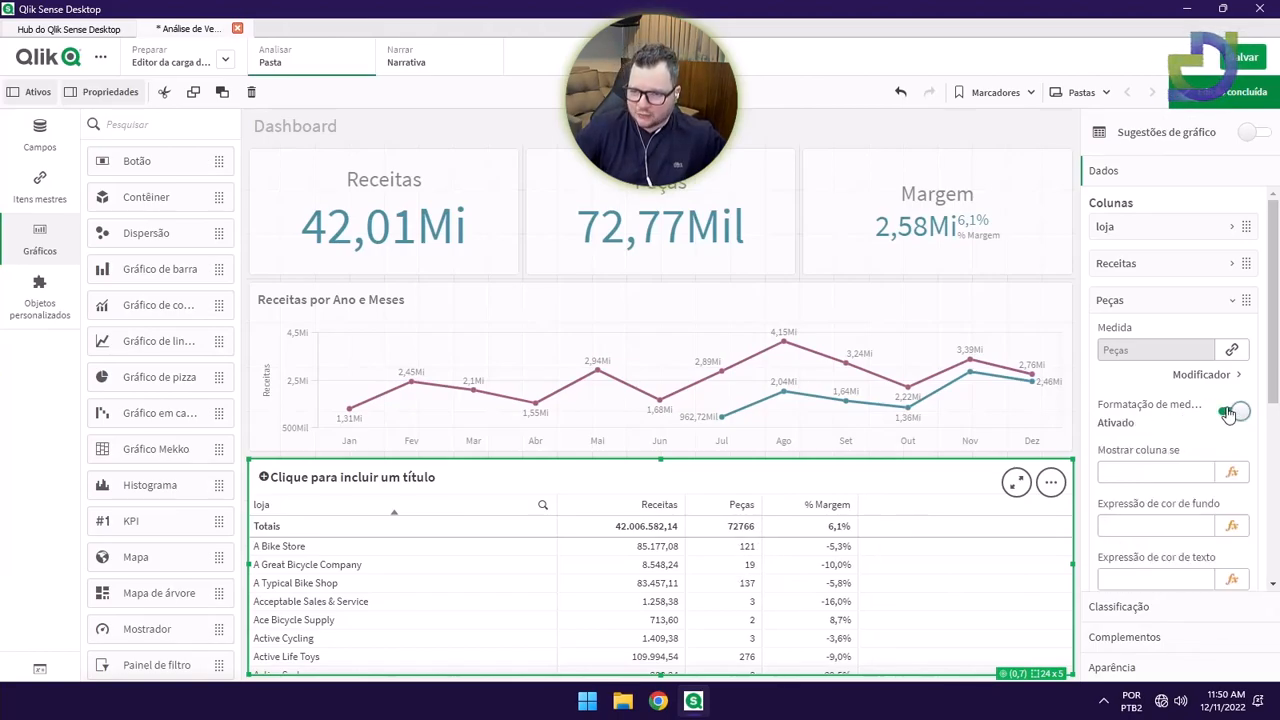
{"action": "left_click", "coordinate": [1215, 92]}
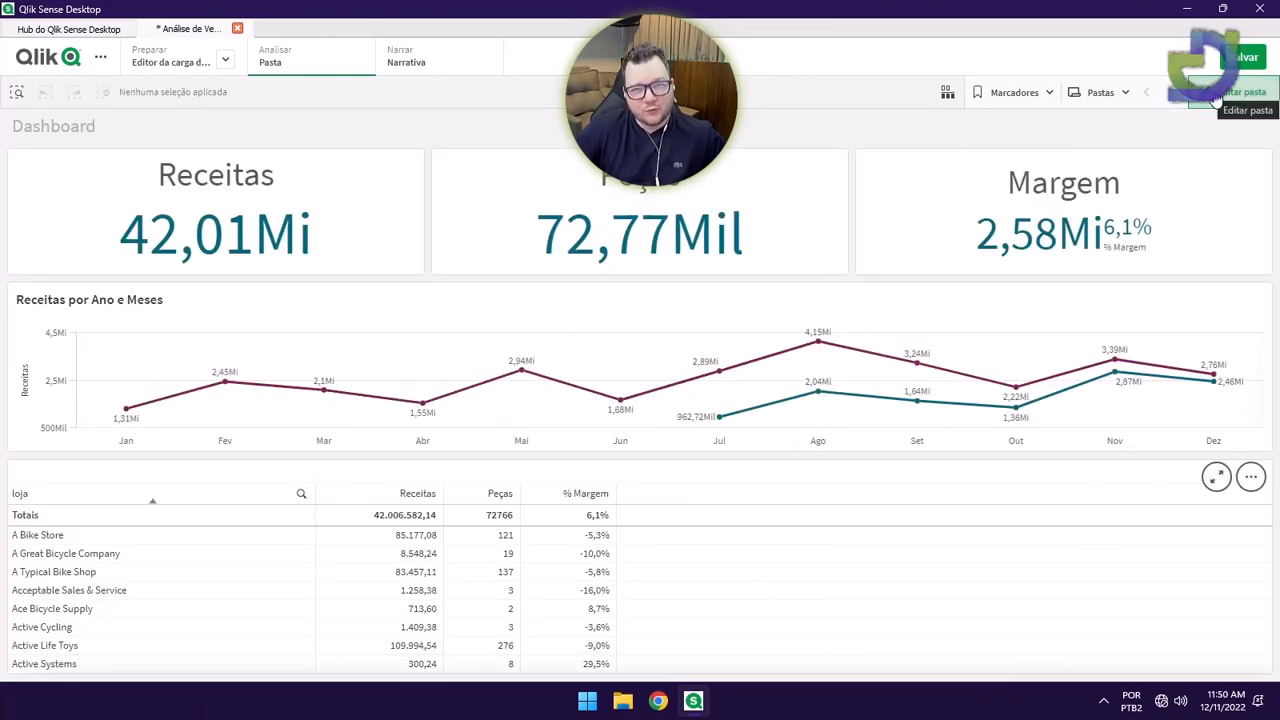
Edit the Peças master measure to use the Número 1.000 format, save it, and finish editing.
{"action": "left_click", "coordinate": [1213, 92]}
{"action": "left_click", "coordinate": [37, 192]}
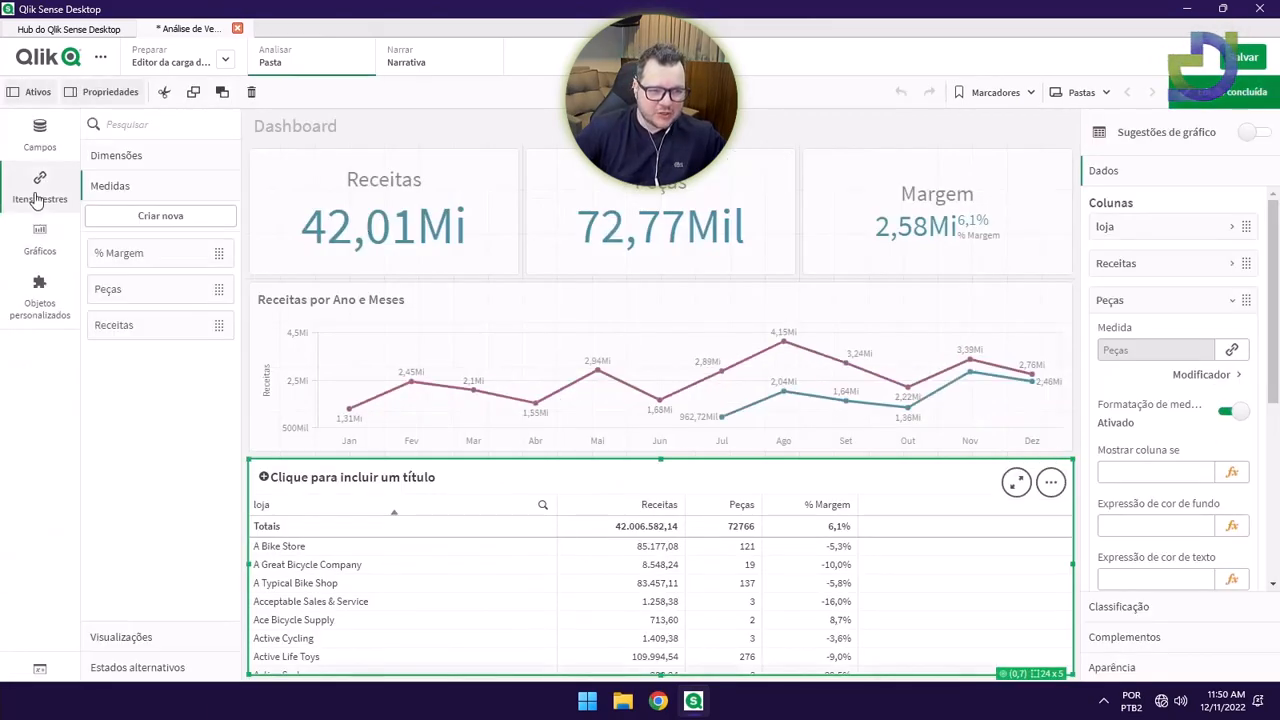
{"action": "right_click", "coordinate": [118, 290]}
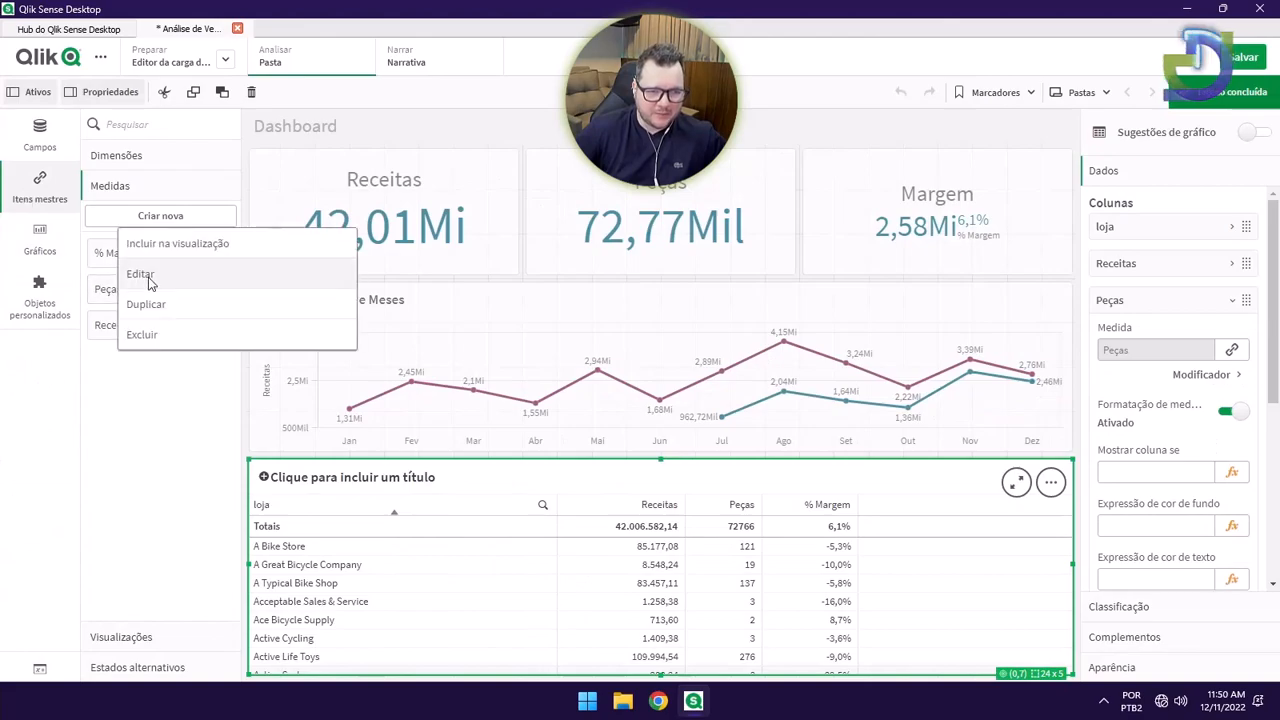
{"action": "left_click", "coordinate": [145, 283]}
{"action": "left_click", "coordinate": [812, 403]}
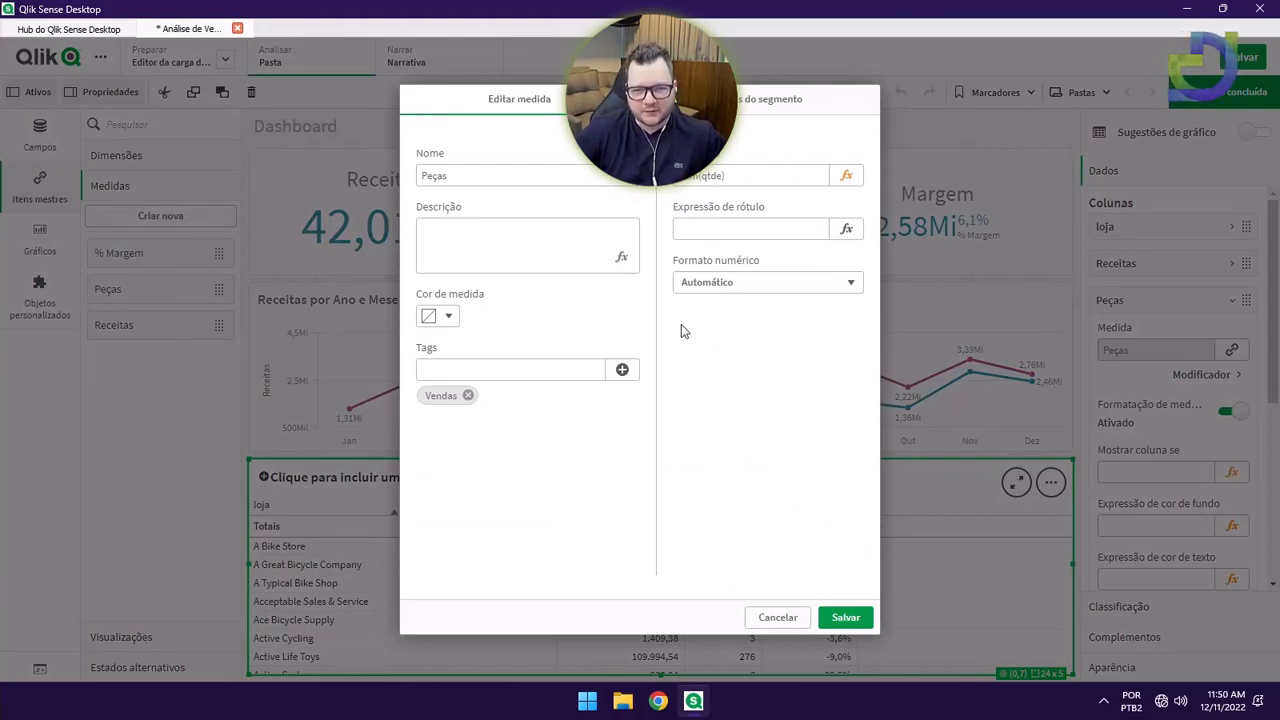
{"action": "left_click", "coordinate": [731, 284]}
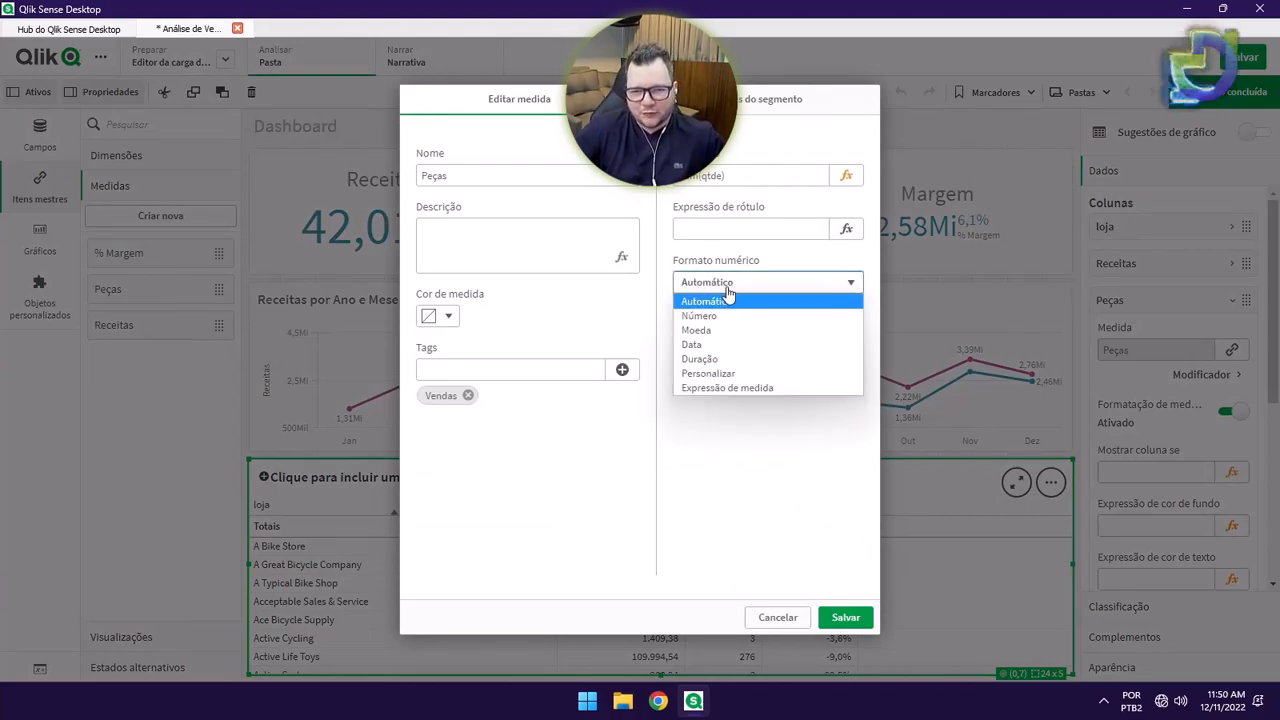
{"action": "left_click", "coordinate": [721, 316]}
{"action": "left_click", "coordinate": [729, 365]}
{"action": "left_click", "coordinate": [716, 382]}
{"action": "left_click", "coordinate": [846, 618]}
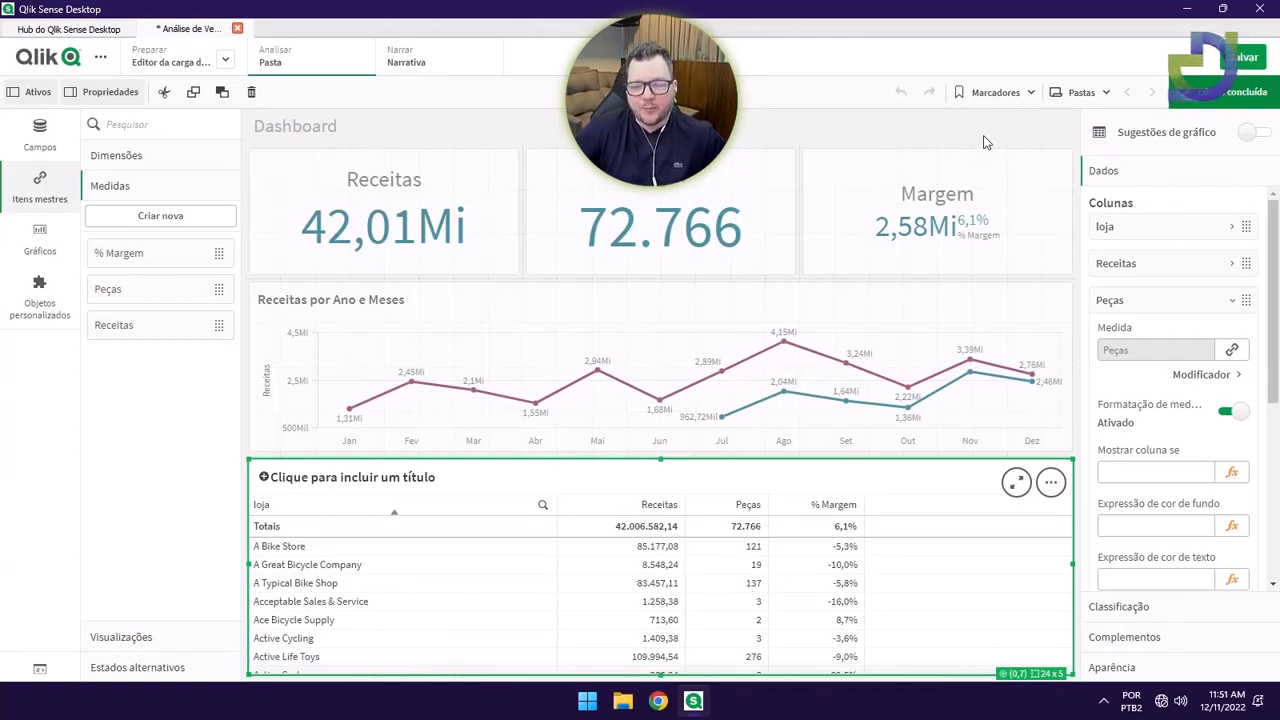
{"action": "left_click", "coordinate": [1232, 92]}
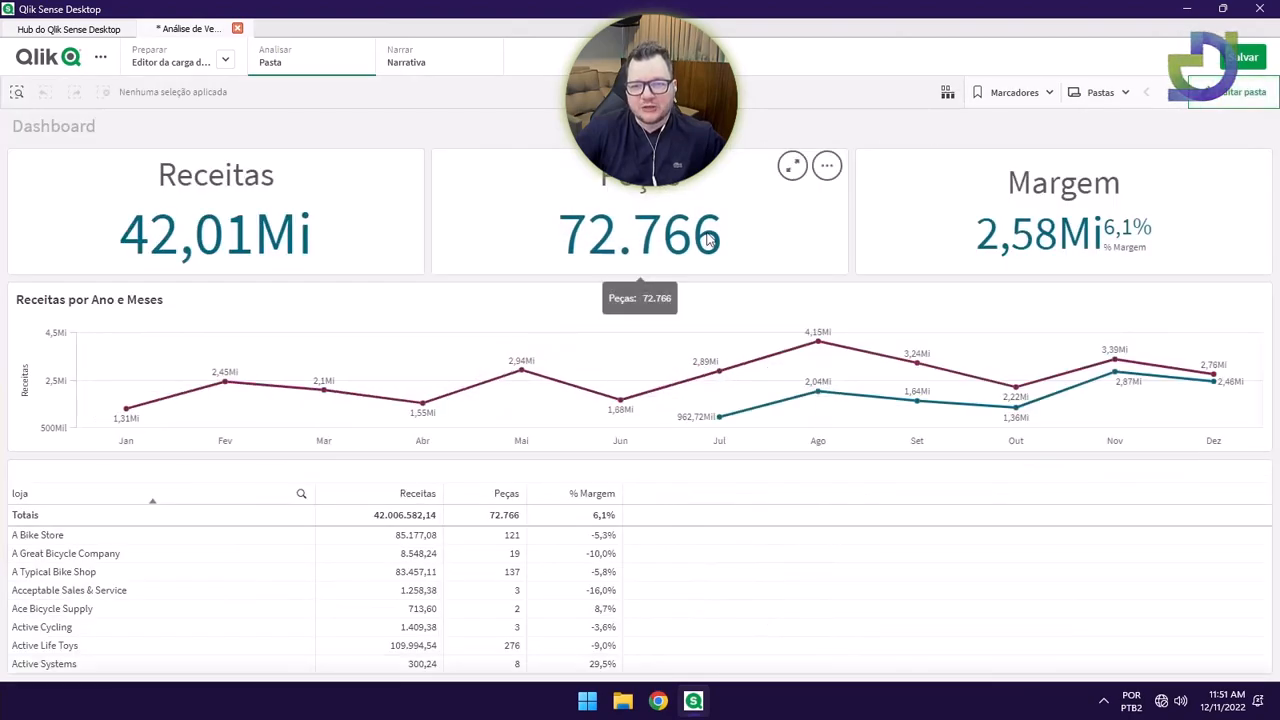
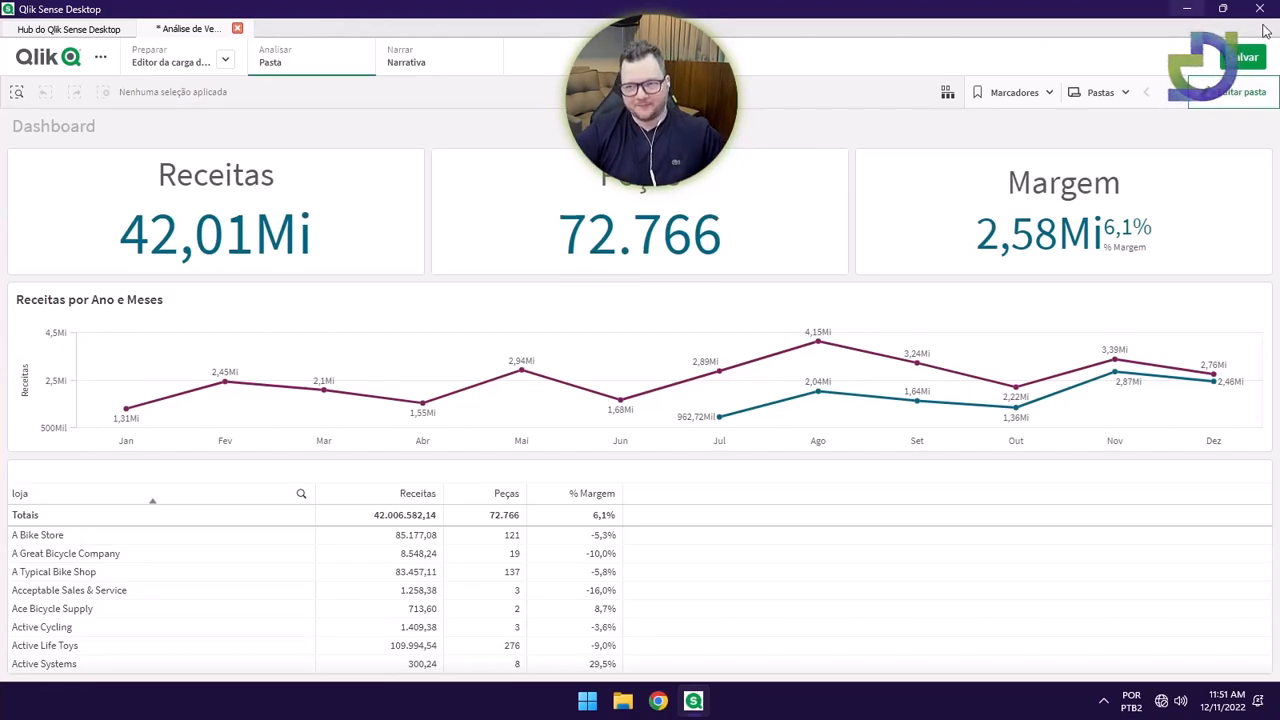
Save the app, then add the categoria field as a new column in the store table.
{"action": "left_click", "coordinate": [1243, 60]}
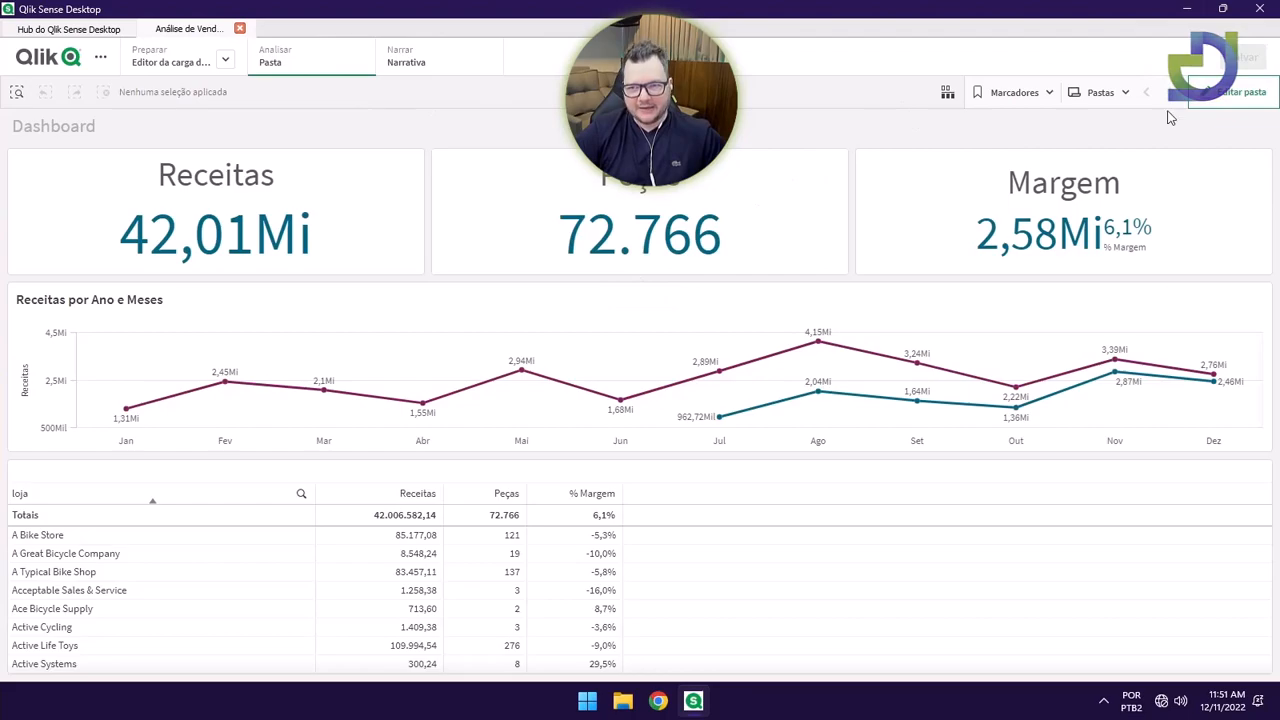
{"action": "left_click", "coordinate": [1235, 91]}
{"action": "left_click", "coordinate": [491, 483]}
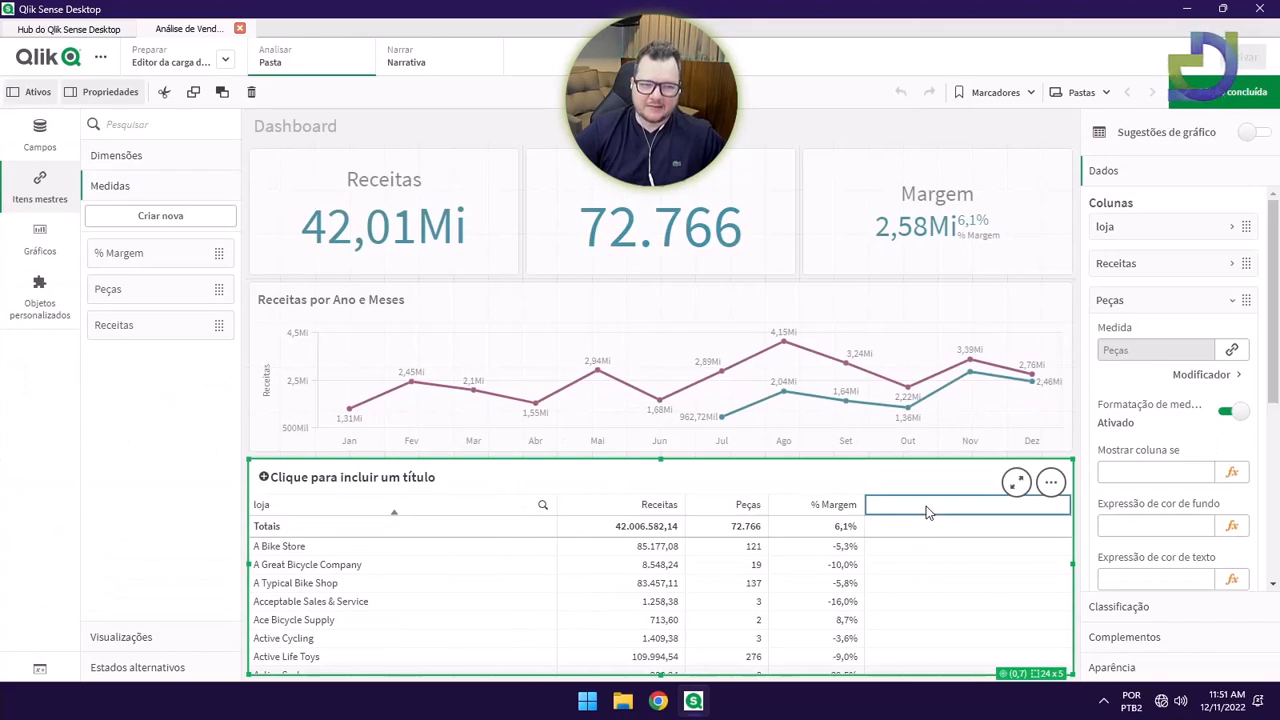
{"action": "left_click", "coordinate": [46, 146]}
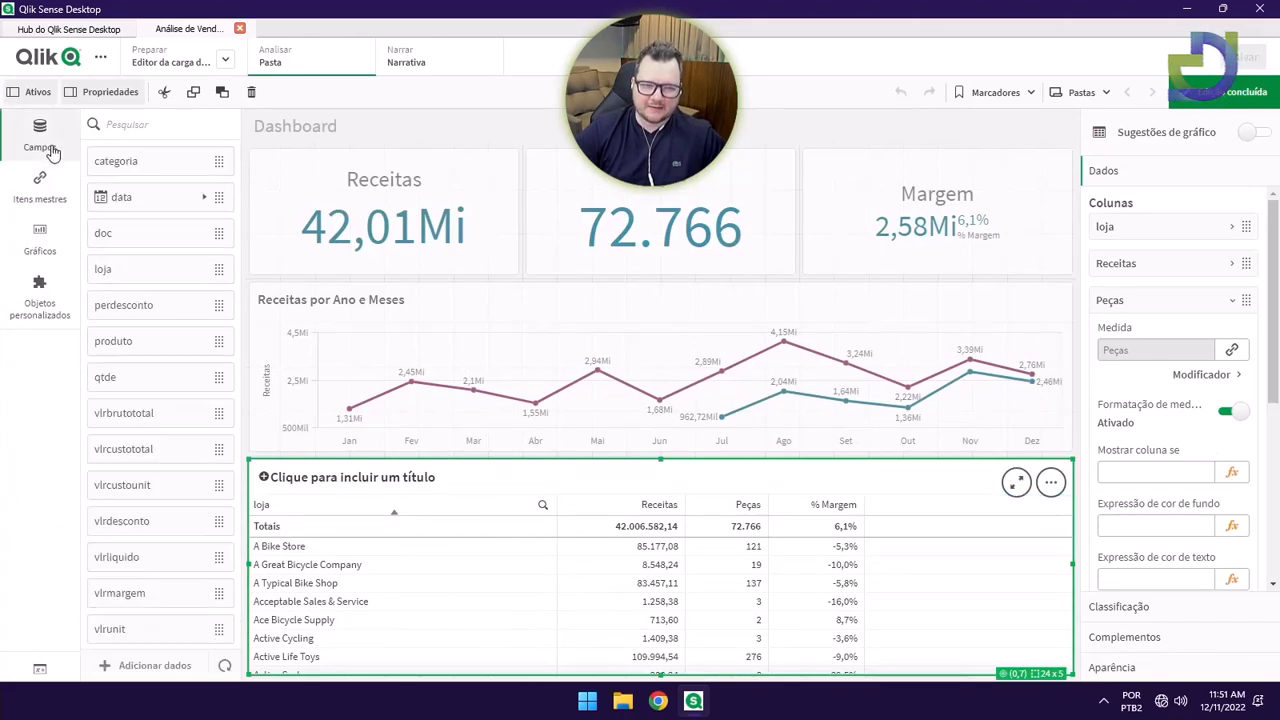
{"action": "left_click_drag", "start_coordinate": [118, 163], "coordinate": [670, 590]}
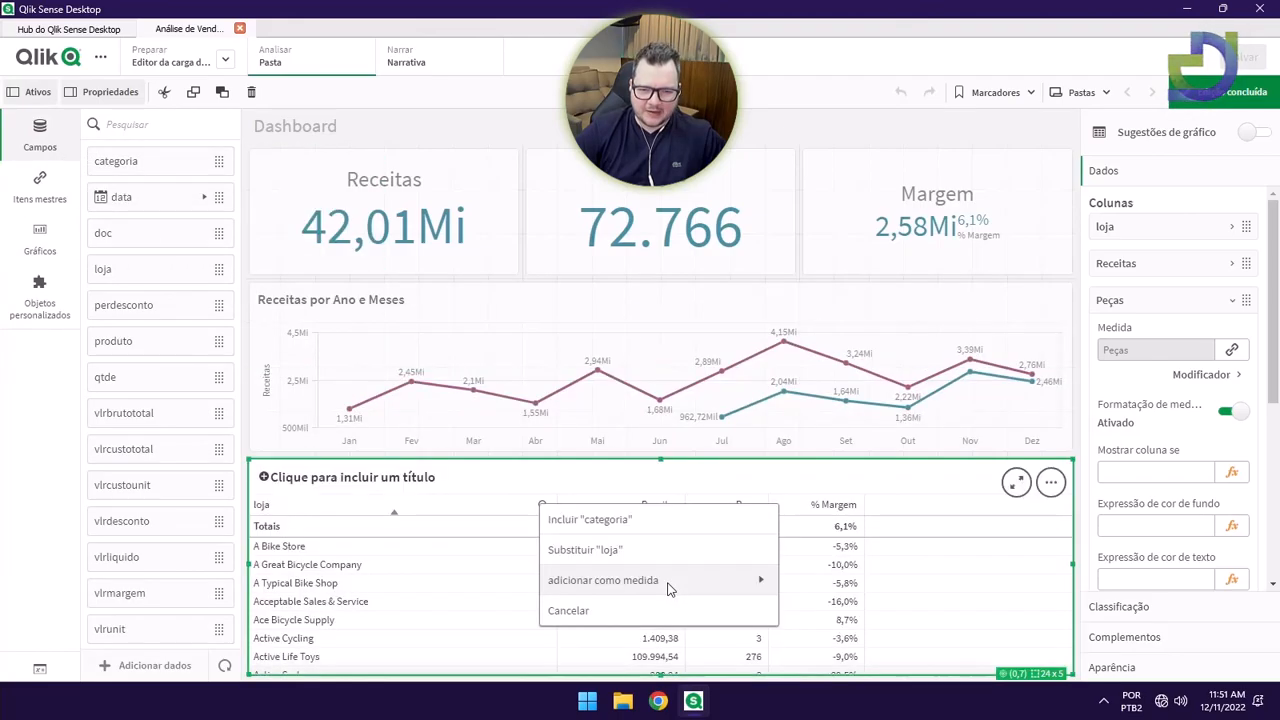
{"action": "left_click", "coordinate": [599, 521]}
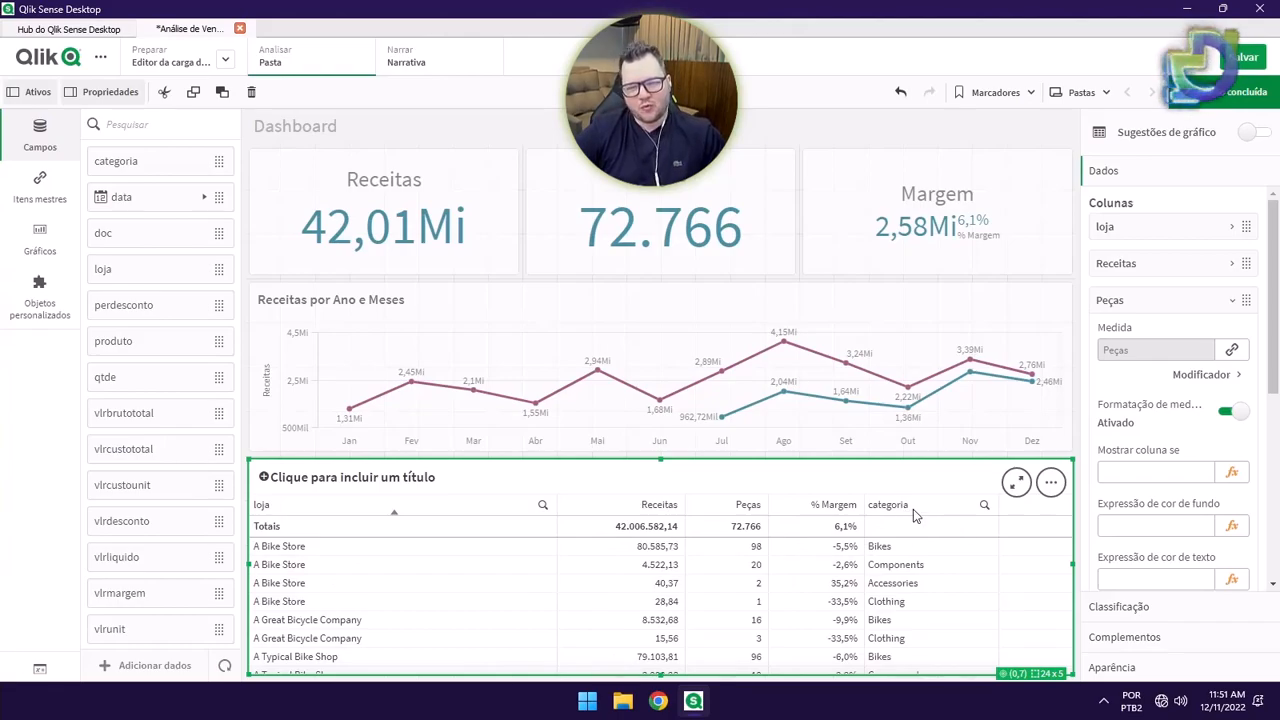
{"action": "left_click", "coordinate": [1172, 303]}
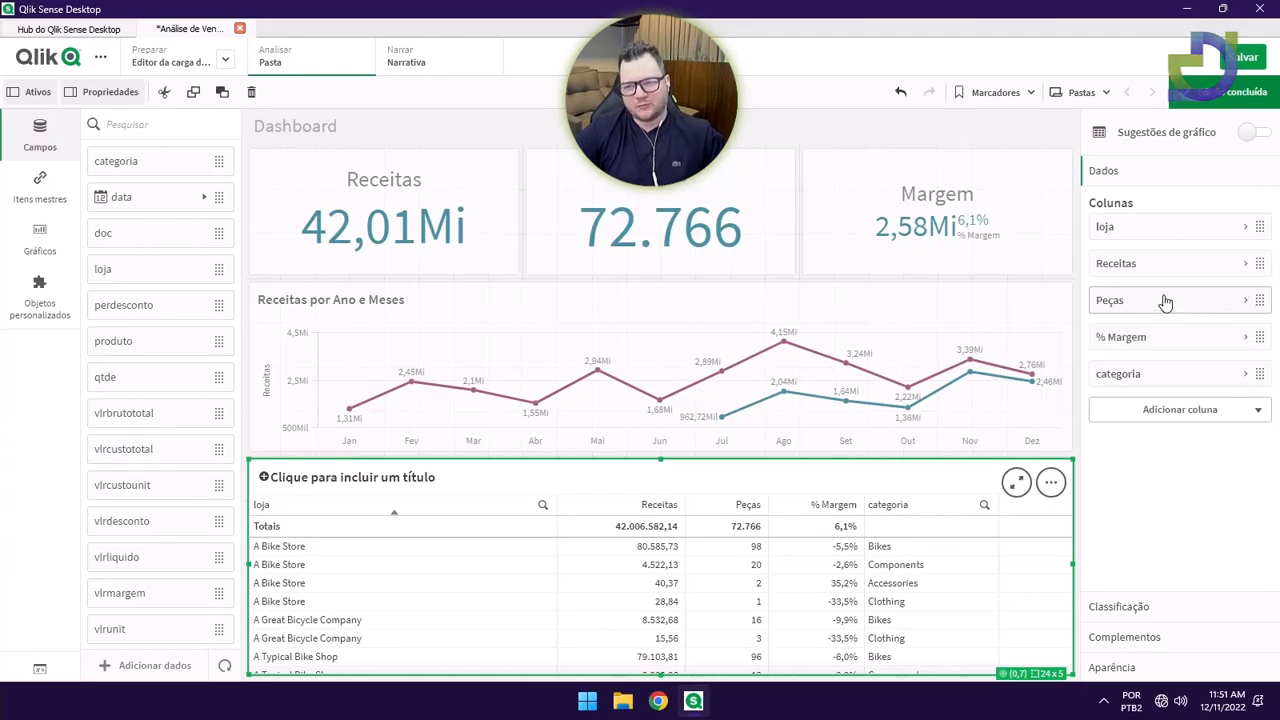
Move categoria in the Colunas list so it sits directly after loja.
{"action": "left_click", "coordinate": [1228, 95]}
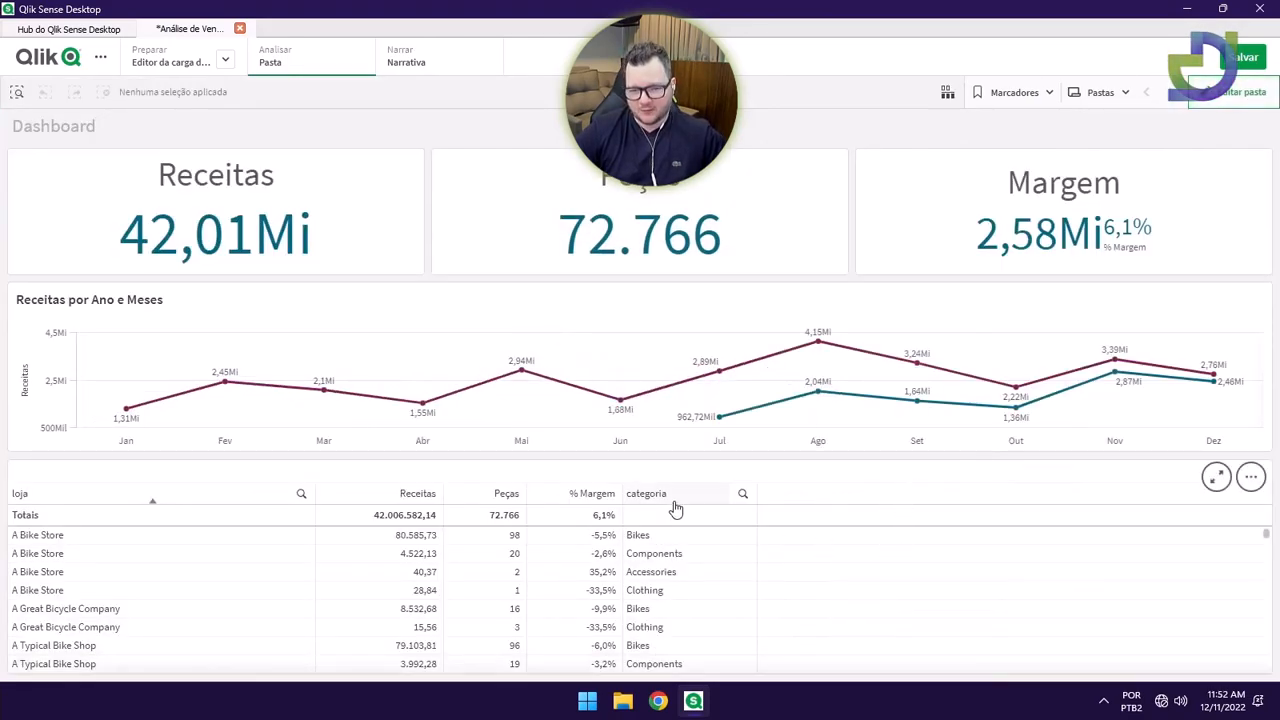
{"action": "left_click_drag", "start_coordinate": [681, 500], "coordinate": [830, 490]}
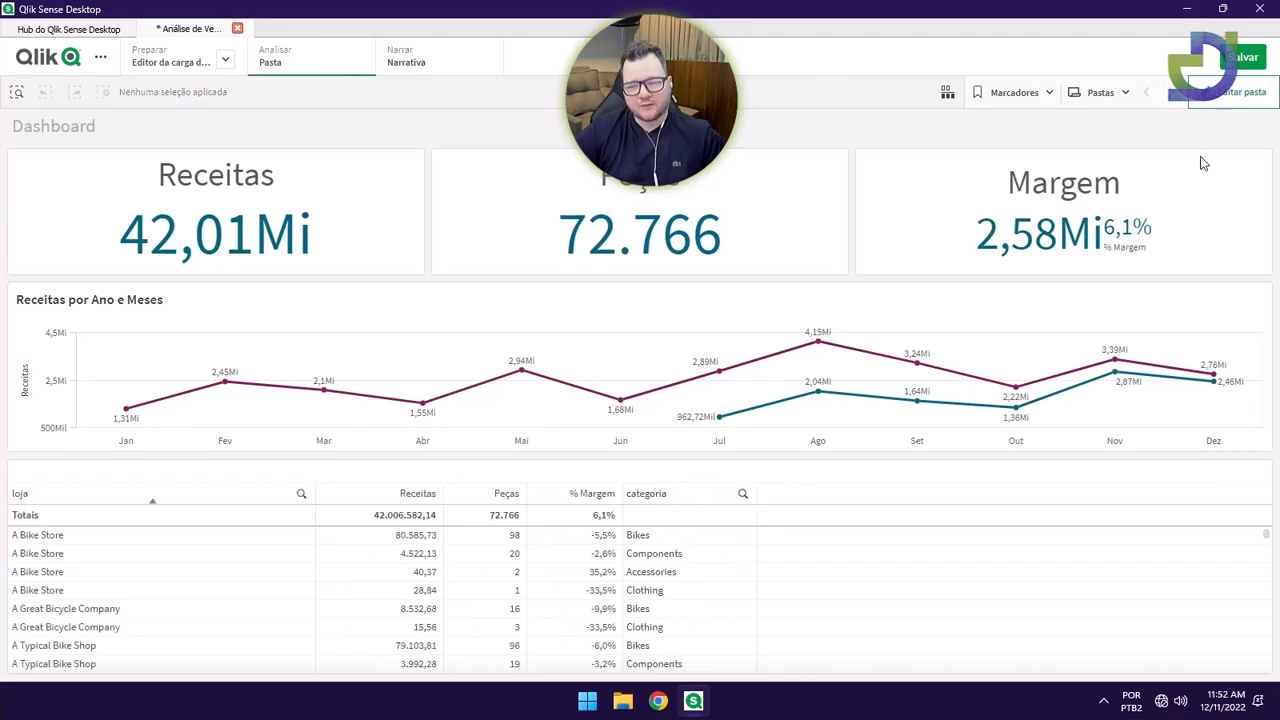
{"action": "left_click", "coordinate": [1227, 104]}
{"action": "left_click", "coordinate": [1180, 440]}
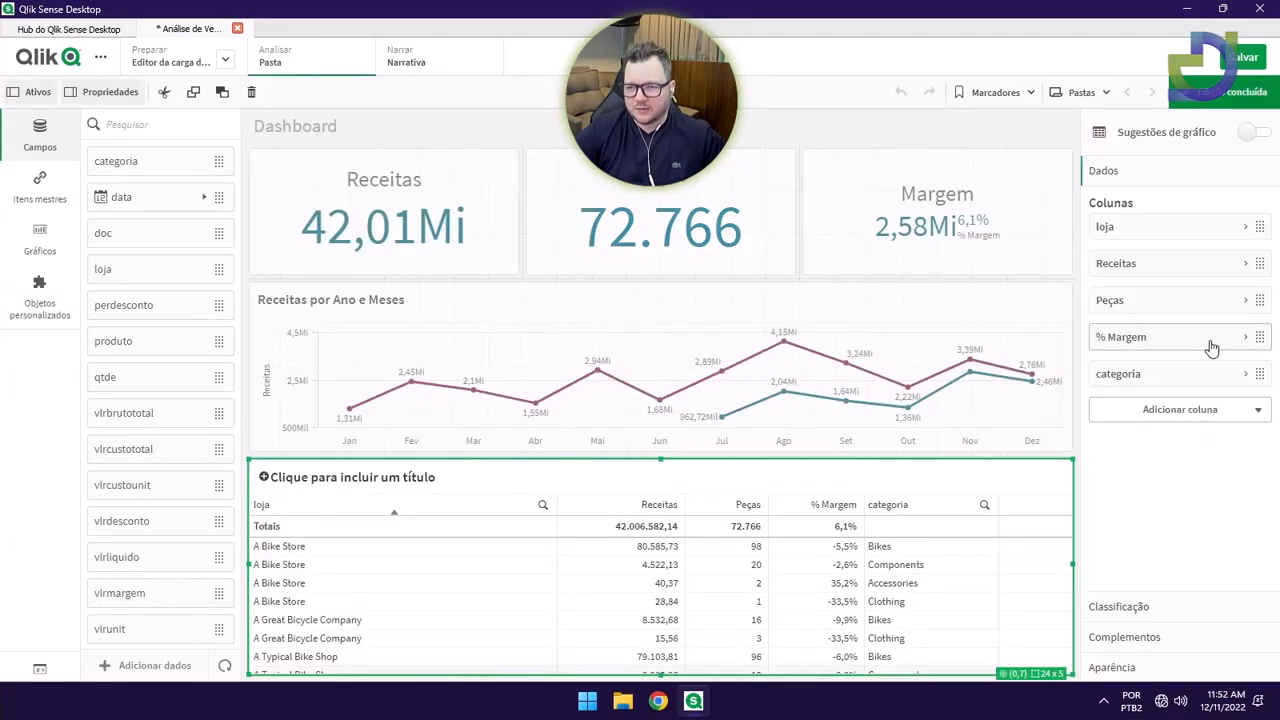
{"action": "left_click_drag", "start_coordinate": [1165, 380], "coordinate": [1190, 258]}
{"action": "left_click", "coordinate": [1227, 91]}
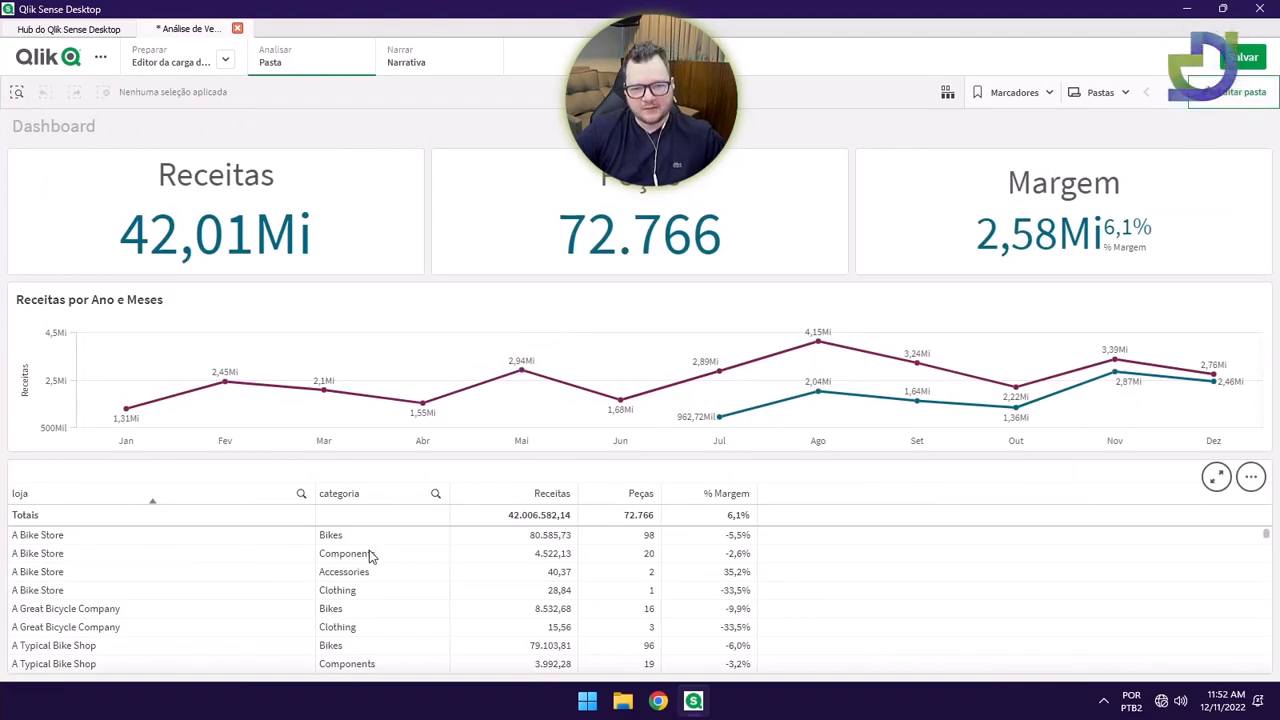
Scroll through the store table in full-screen view, then return to the sheet in edit mode.
{"action": "left_click", "coordinate": [1219, 480]}
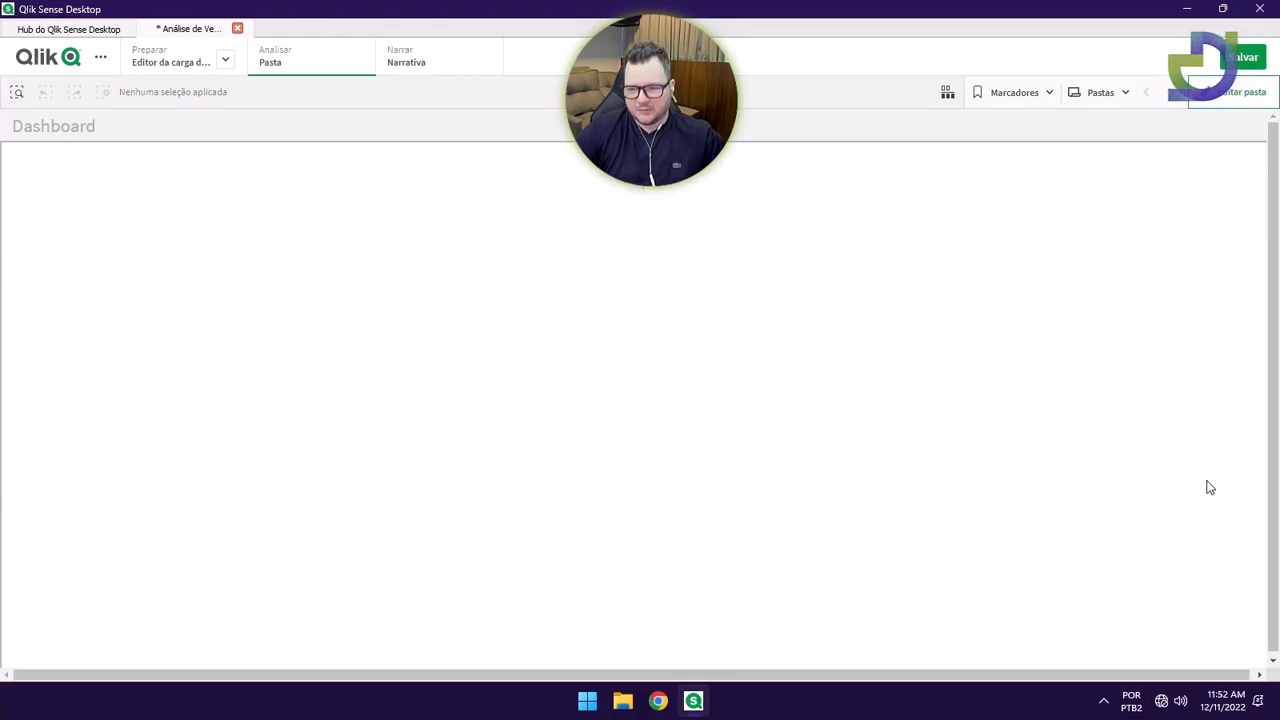
{"action": "scroll", "coordinate": [379, 440], "scroll_direction": "down", "scroll_amount": 5}
{"action": "scroll", "coordinate": [377, 440], "scroll_direction": "up", "scroll_amount": 5}
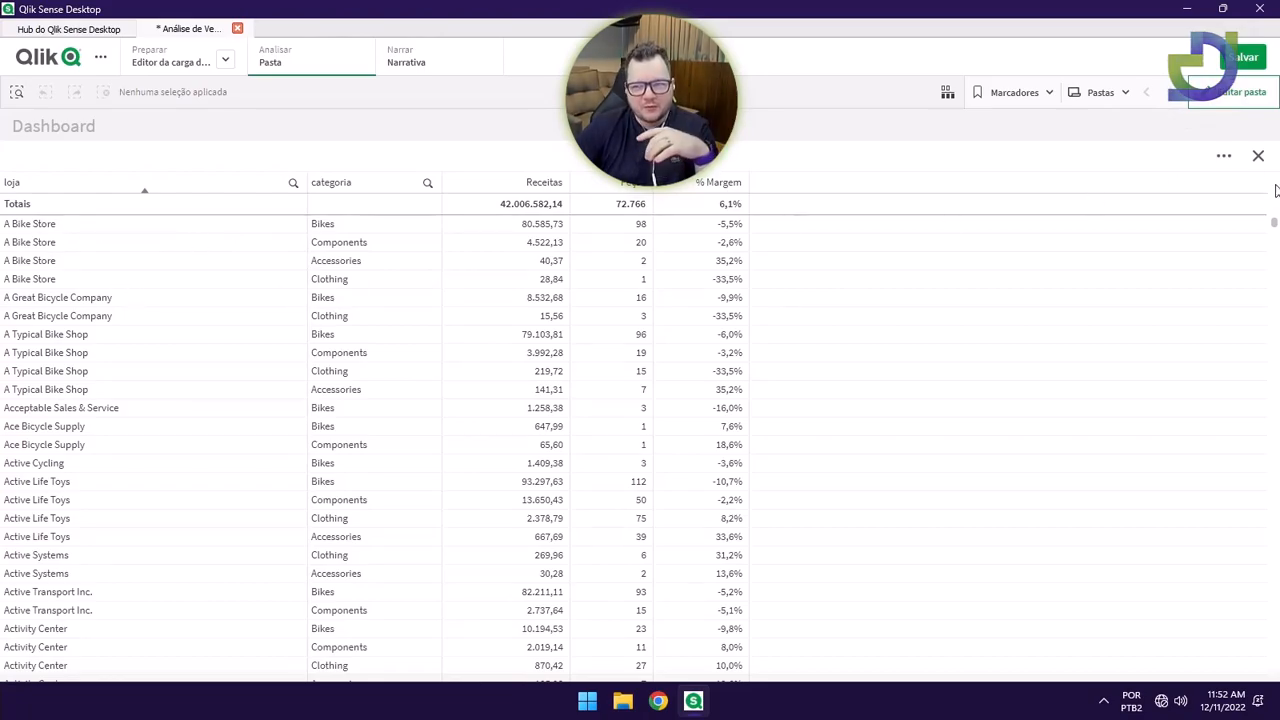
{"action": "left_click", "coordinate": [1258, 156]}
{"action": "left_click", "coordinate": [1215, 92]}
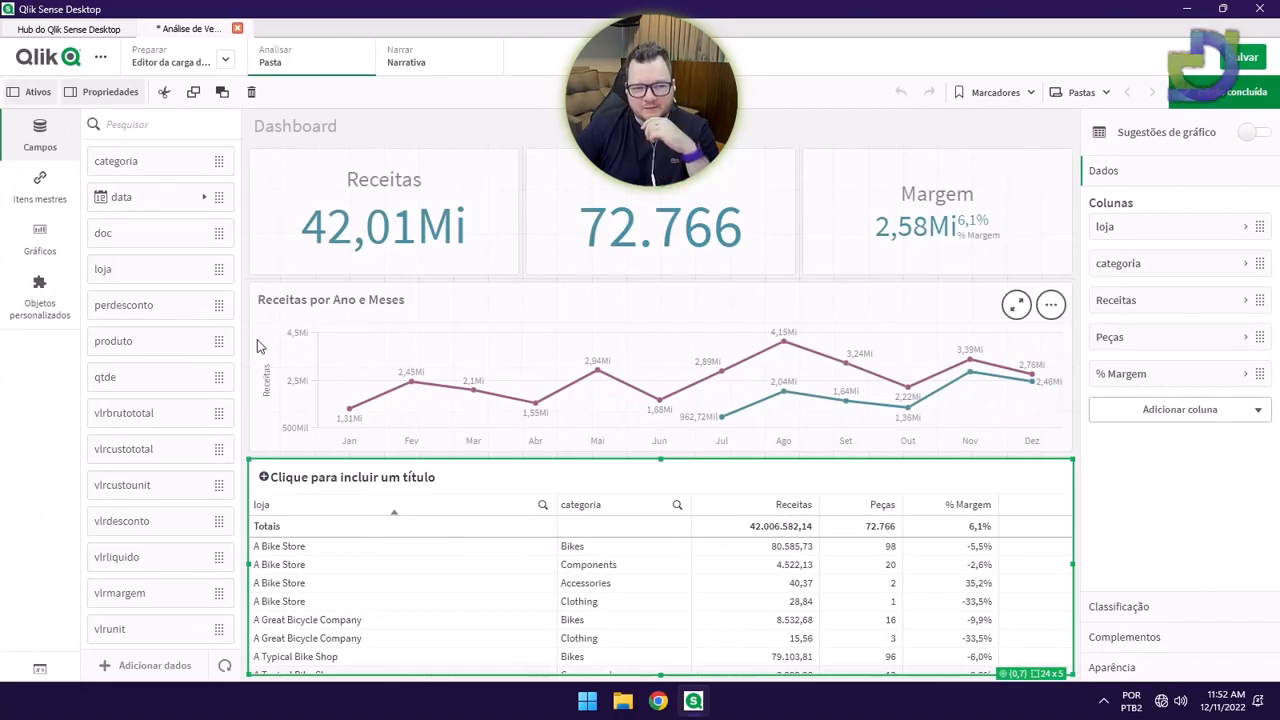
Convert the store table into a Tabela dinâmica with loja and categoria as row dimensions.
{"action": "left_click", "coordinate": [53, 258]}
{"action": "scroll", "coordinate": [186, 557], "scroll_direction": "down", "scroll_amount": 5}
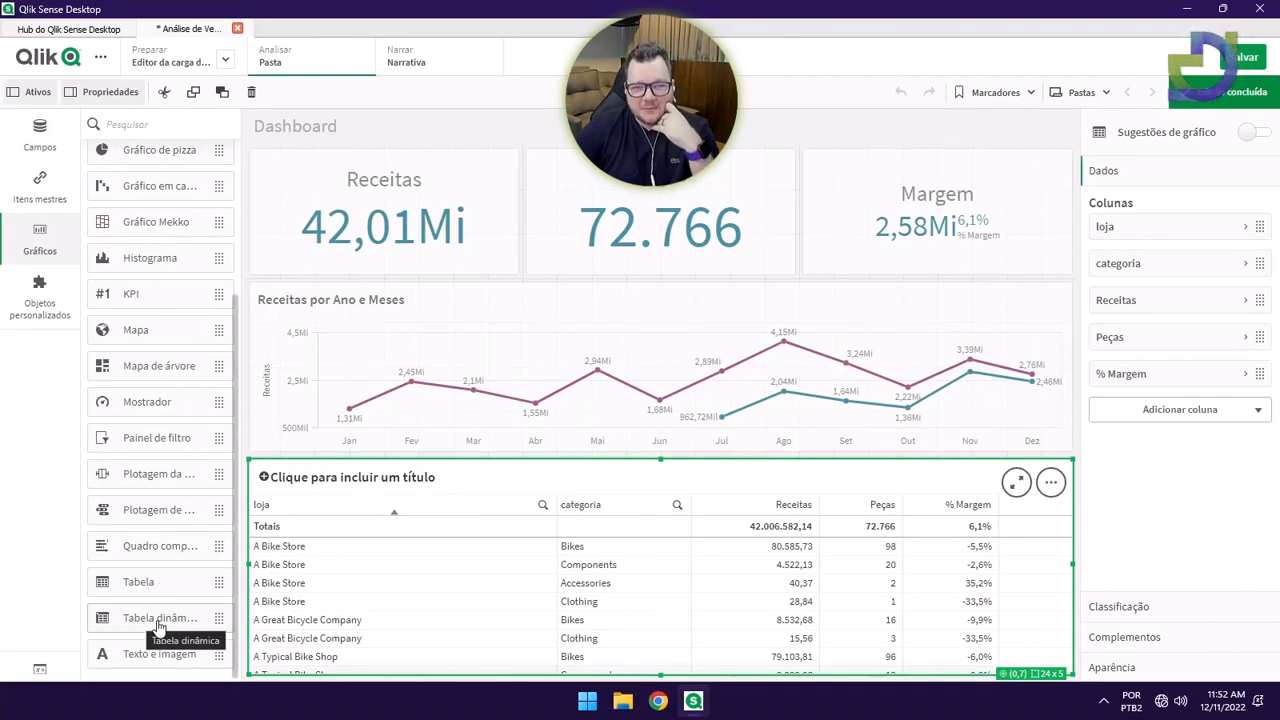
{"action": "left_click_drag", "start_coordinate": [128, 620], "coordinate": [668, 578]}
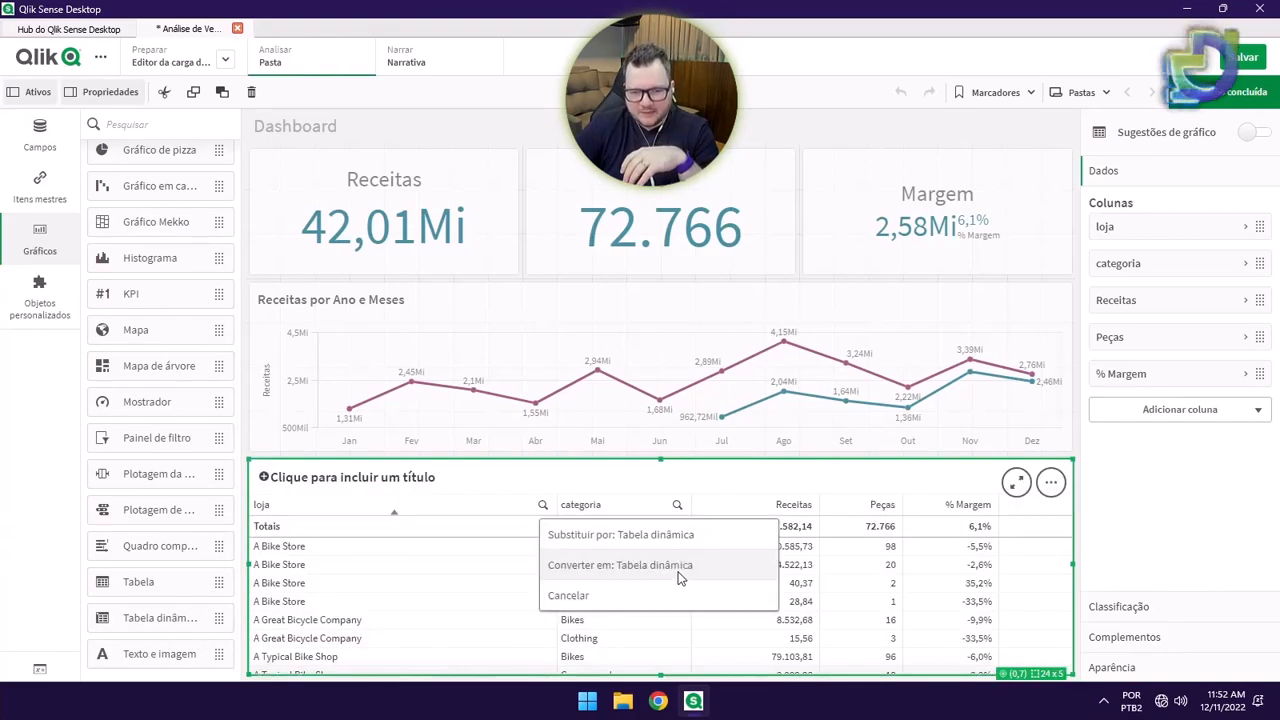
{"action": "left_click", "coordinate": [590, 566]}
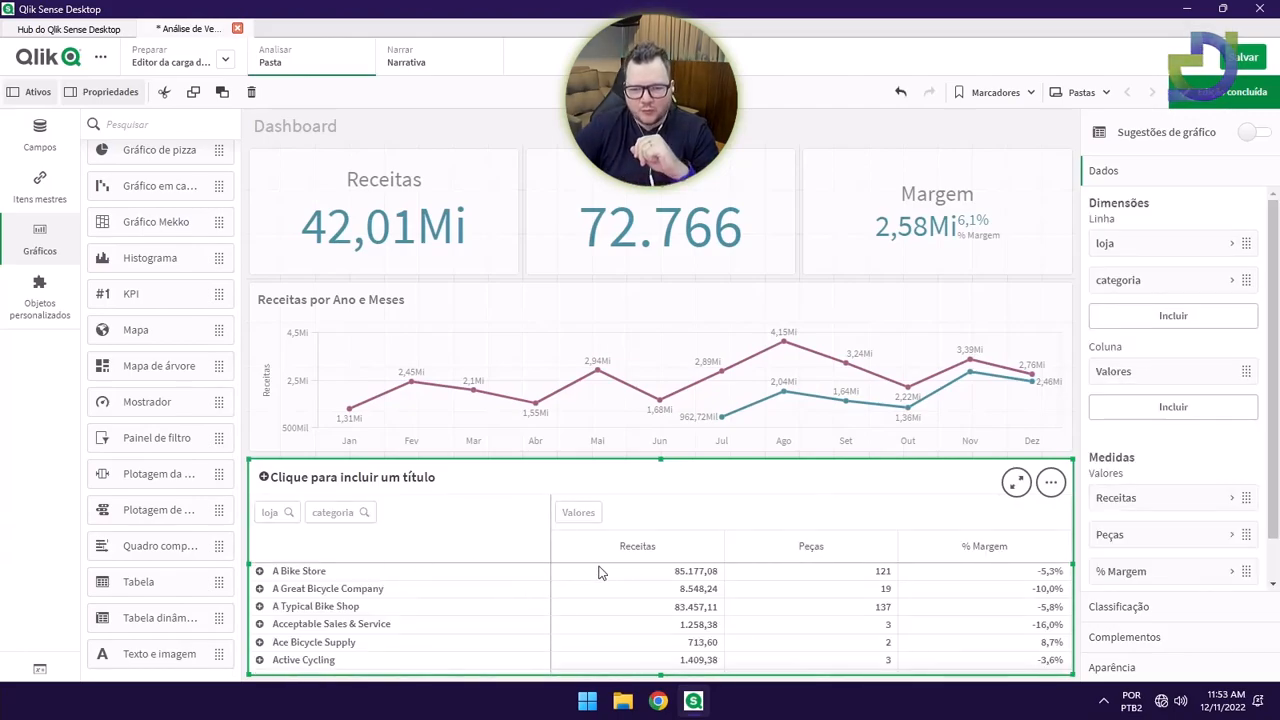
{"action": "left_click", "coordinate": [1218, 92]}
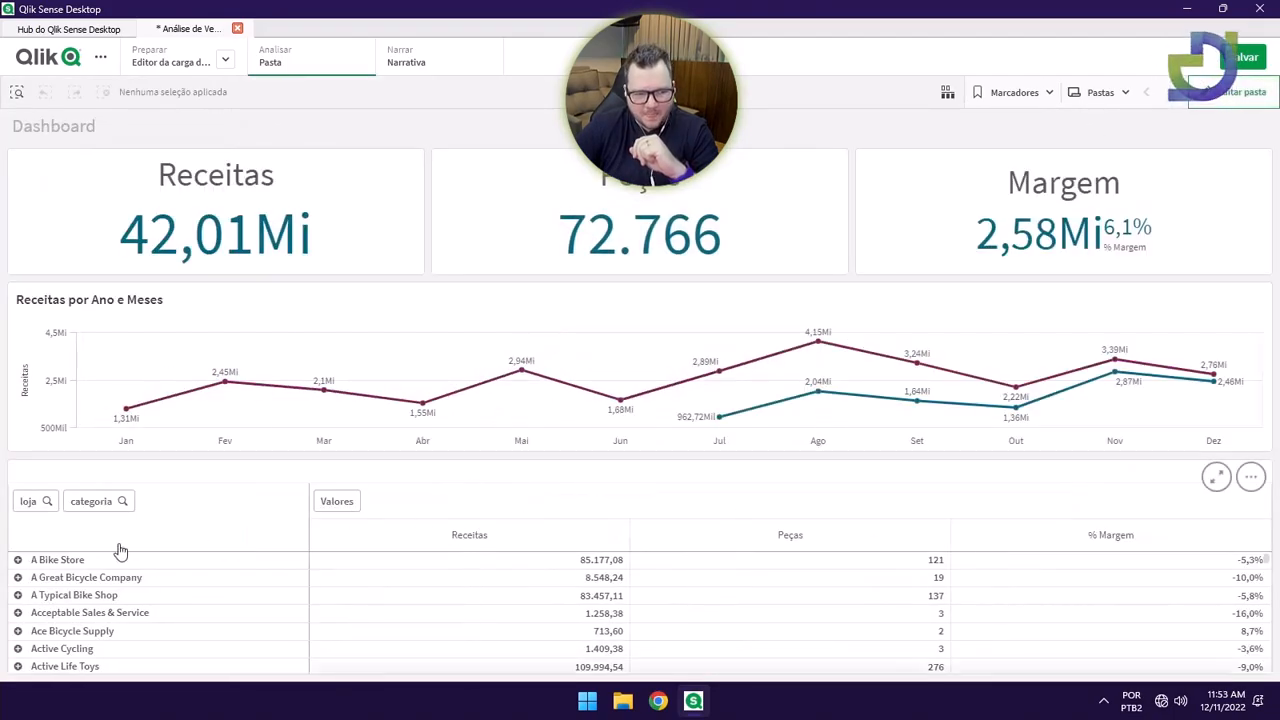
{"action": "left_click", "coordinate": [18, 578]}
{"action": "left_click", "coordinate": [18, 578]}
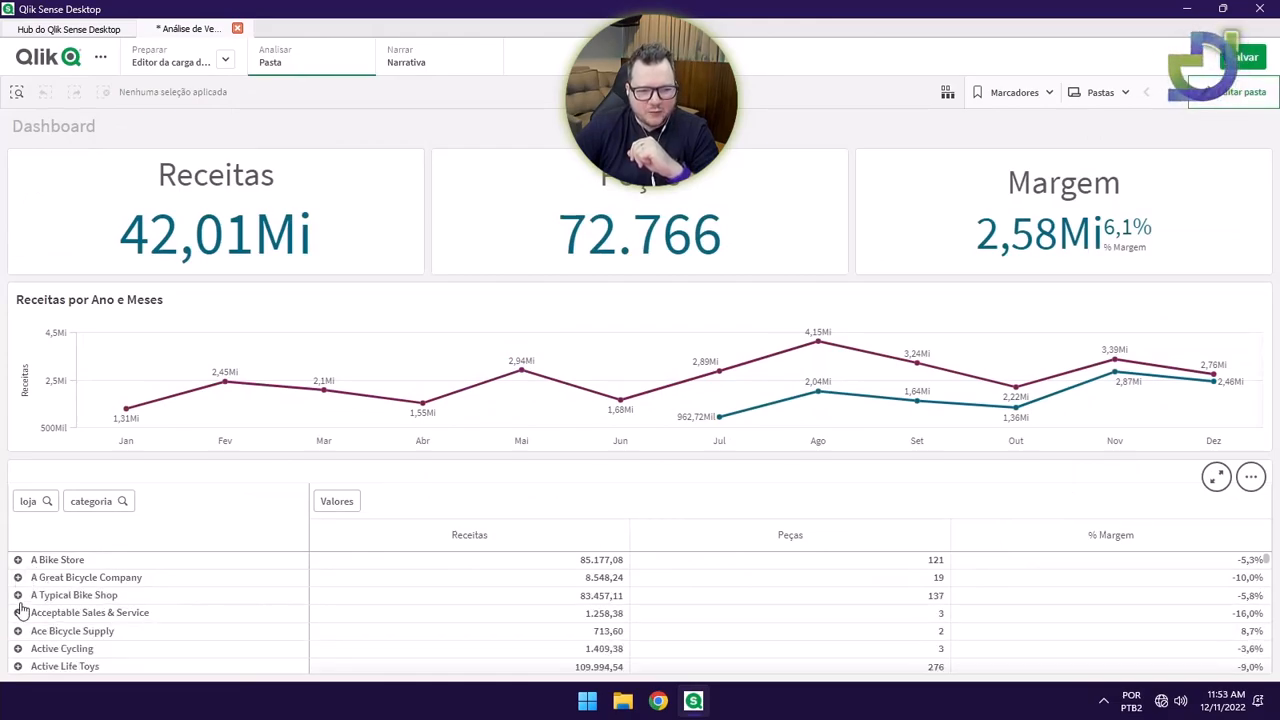
{"action": "left_click", "coordinate": [18, 595]}
{"action": "left_click", "coordinate": [18, 595]}
{"action": "left_click", "coordinate": [18, 560]}
{"action": "left_click", "coordinate": [18, 560]}
{"action": "right_click", "coordinate": [18, 562]}
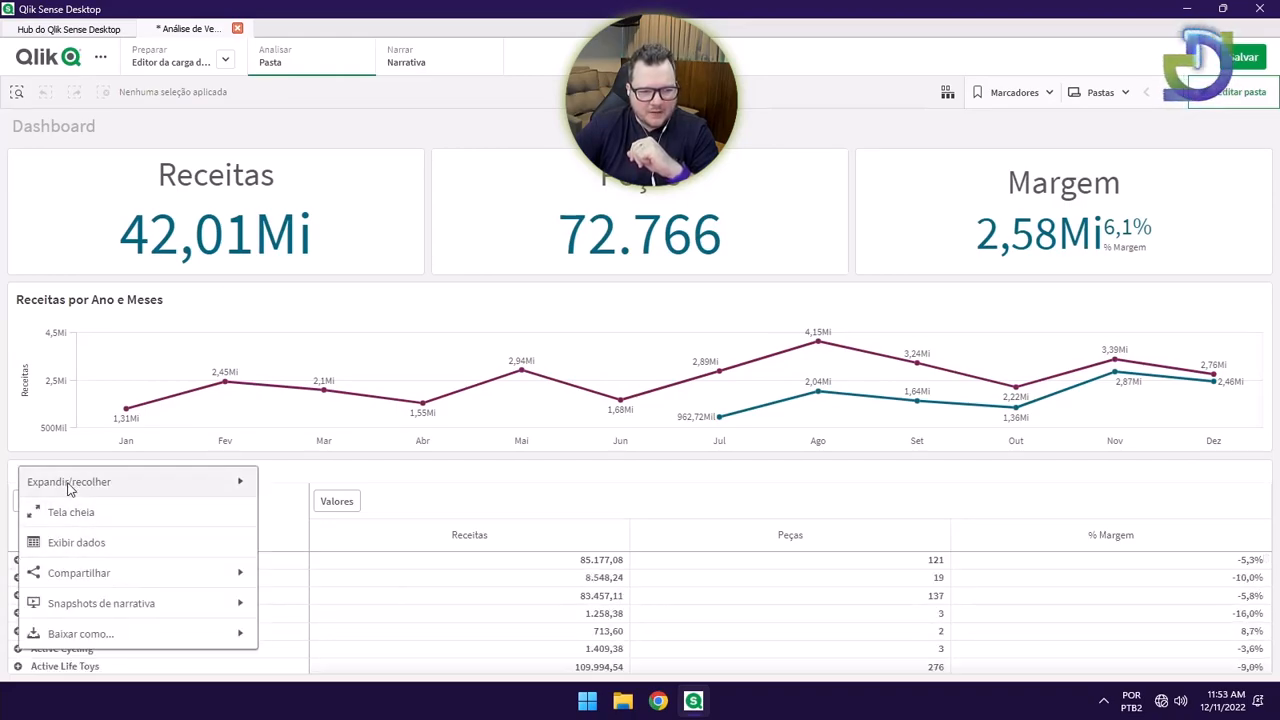
{"action": "left_click", "coordinate": [140, 484]}
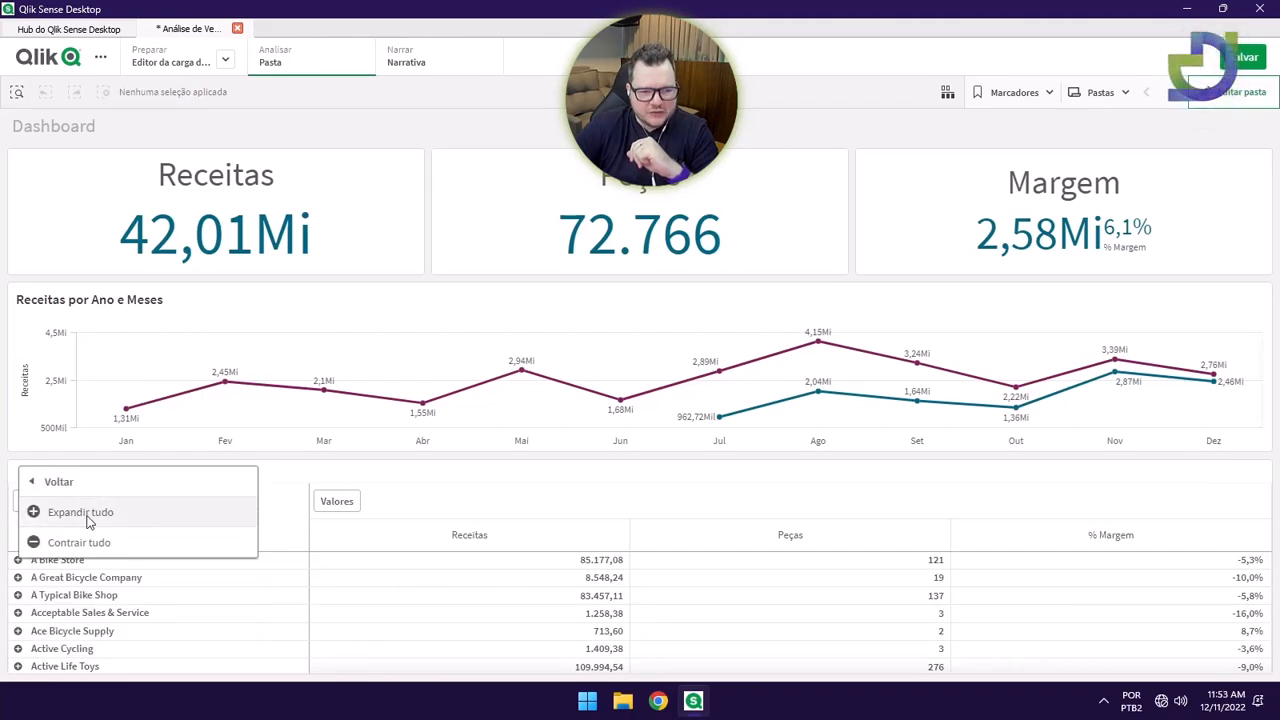
{"action": "left_click", "coordinate": [48, 515]}
{"action": "scroll", "coordinate": [137, 594], "scroll_direction": "down", "scroll_amount": 5}
{"action": "scroll", "coordinate": [137, 594], "scroll_direction": "down", "scroll_amount": 1}
{"action": "scroll", "coordinate": [133, 587], "scroll_direction": "up", "scroll_amount": 5}
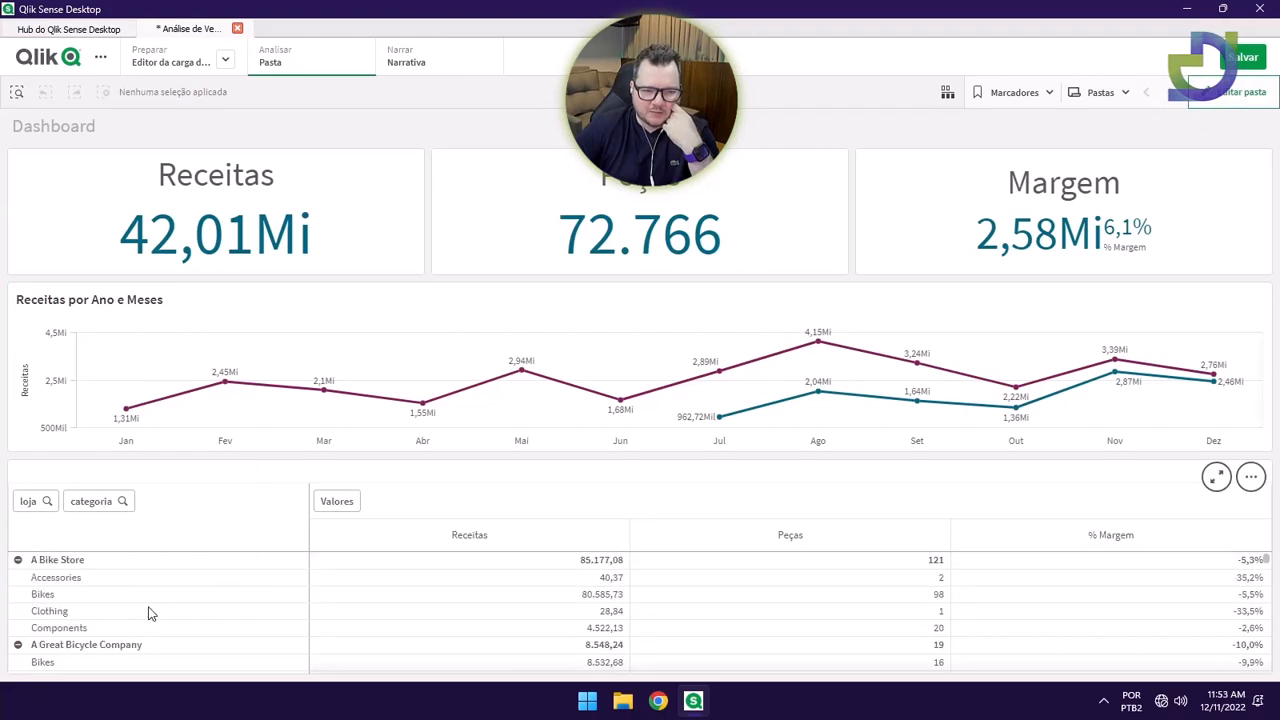
{"action": "left_click", "coordinate": [18, 560]}
{"action": "left_click", "coordinate": [18, 577]}
{"action": "left_click", "coordinate": [18, 595]}
{"action": "right_click", "coordinate": [16, 566]}
{"action": "left_click", "coordinate": [62, 486]}
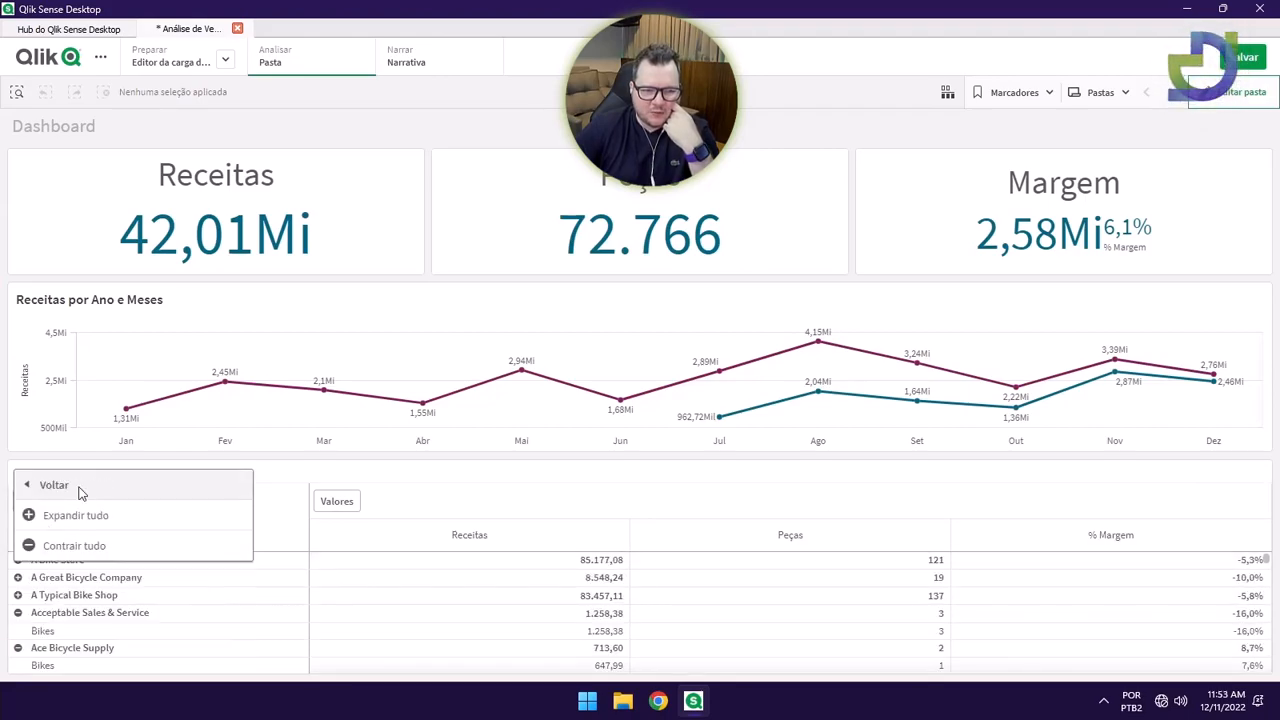
{"action": "left_click", "coordinate": [75, 543]}
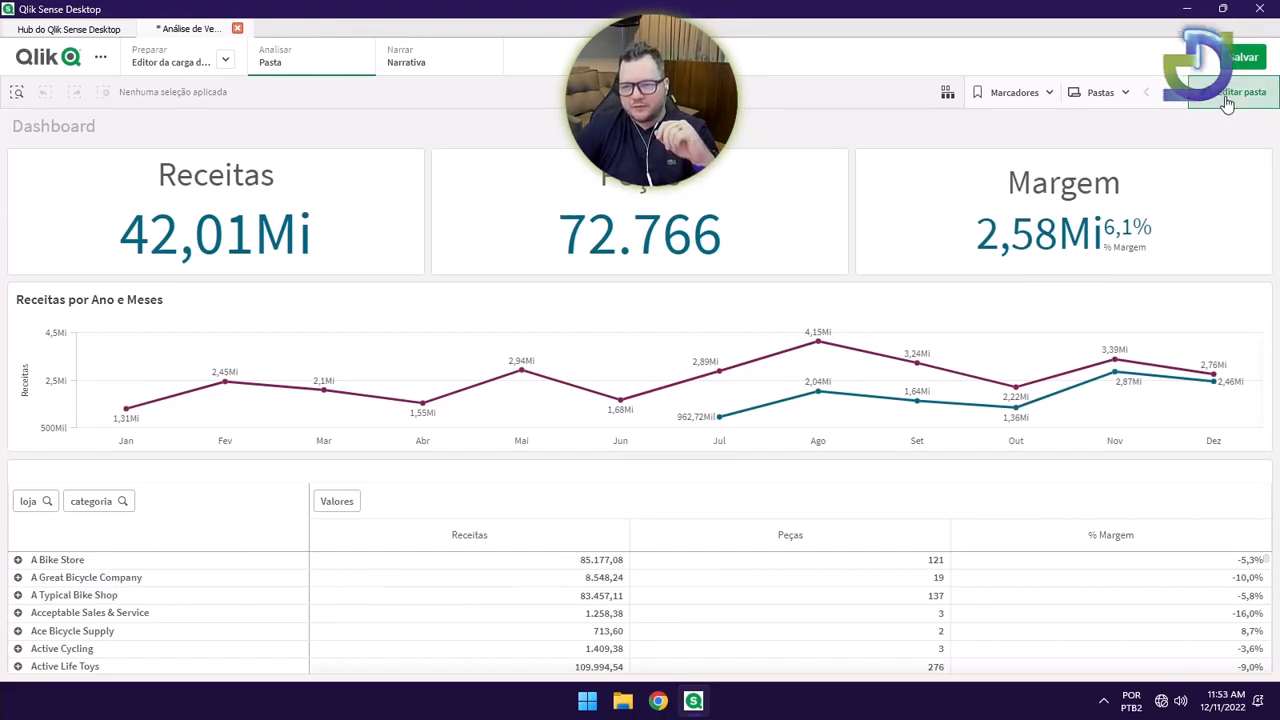
Turn on Mostrar totais for the loja dimension of the pivot table.
{"action": "double_click", "coordinate": [511, 478]}
{"action": "left_click", "coordinate": [1180, 434]}
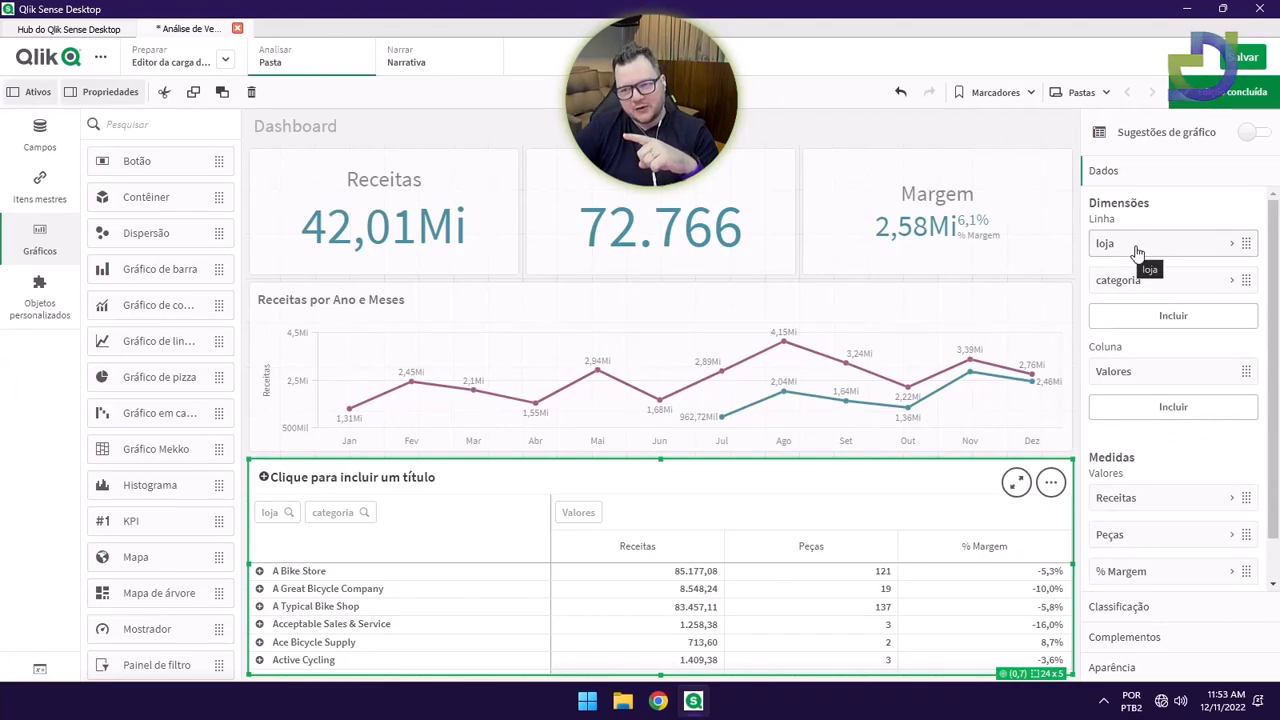
{"action": "left_click", "coordinate": [1137, 250]}
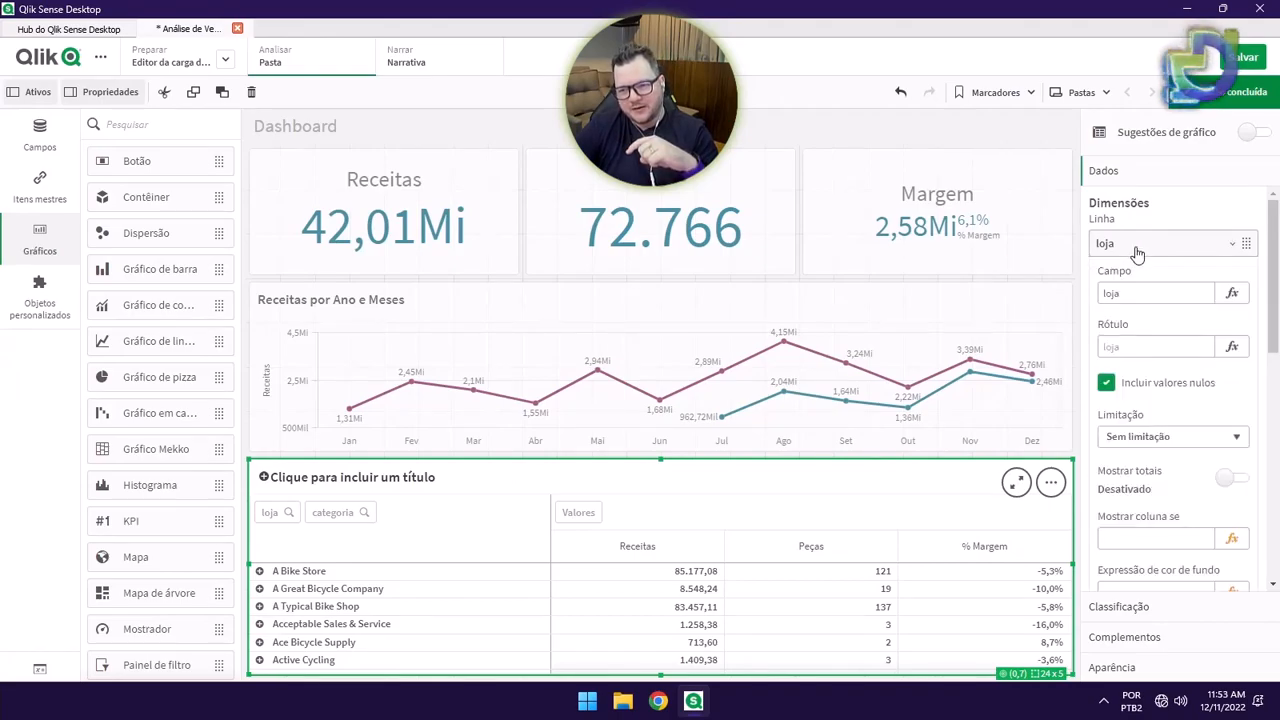
{"action": "scroll", "coordinate": [1150, 440], "scroll_direction": "down", "scroll_amount": 1}
{"action": "left_click", "coordinate": [1228, 400]}
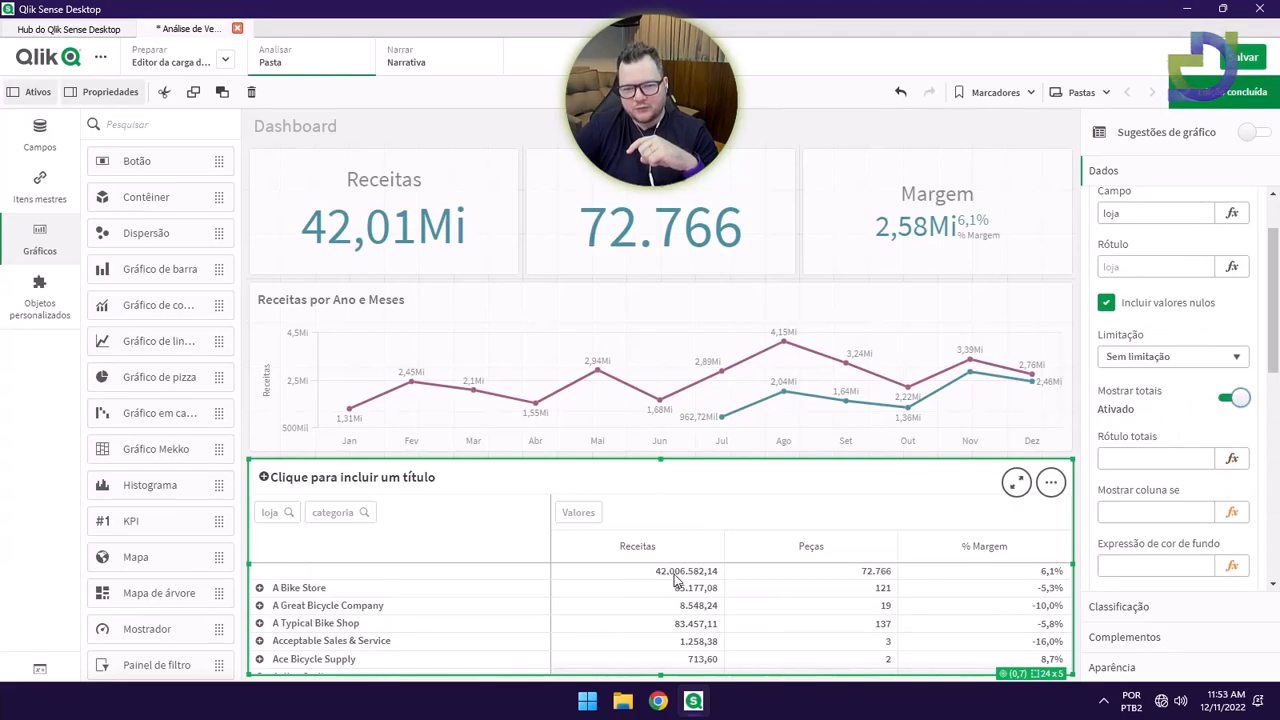
{"action": "left_click", "coordinate": [1233, 91]}
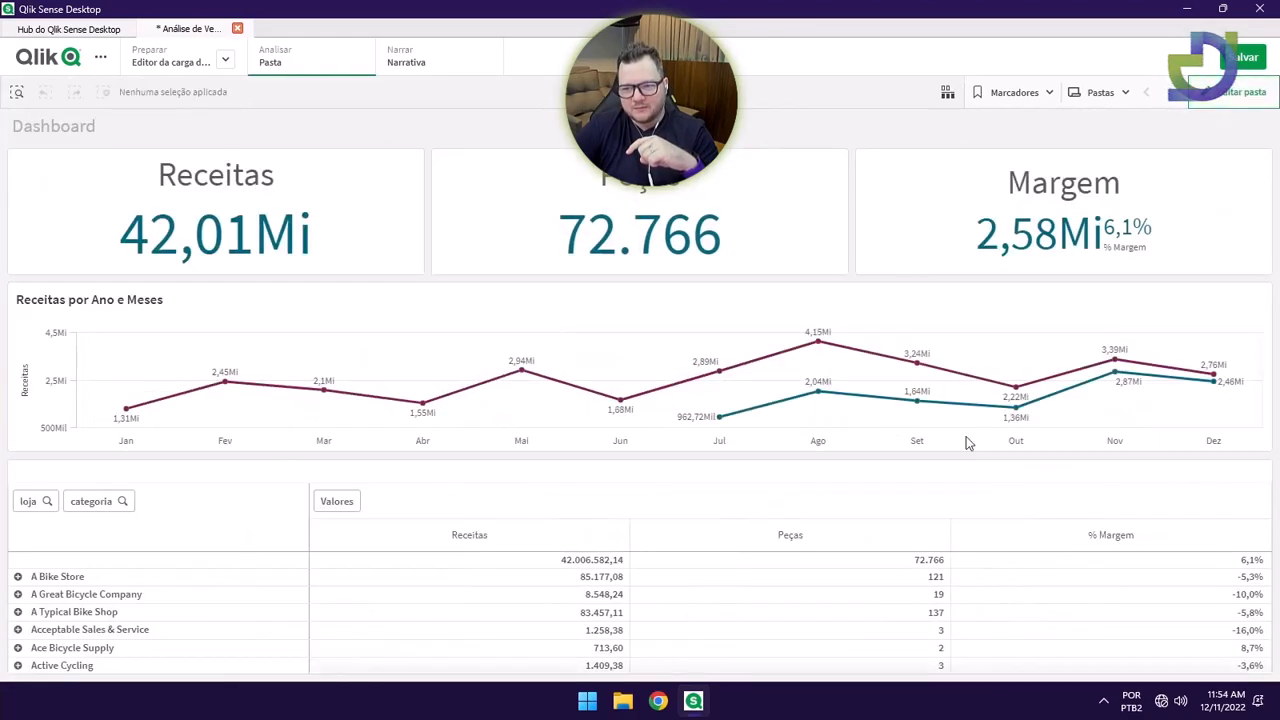
Label the totals row TOTAIS and save the app.
{"action": "left_click", "coordinate": [1233, 91]}
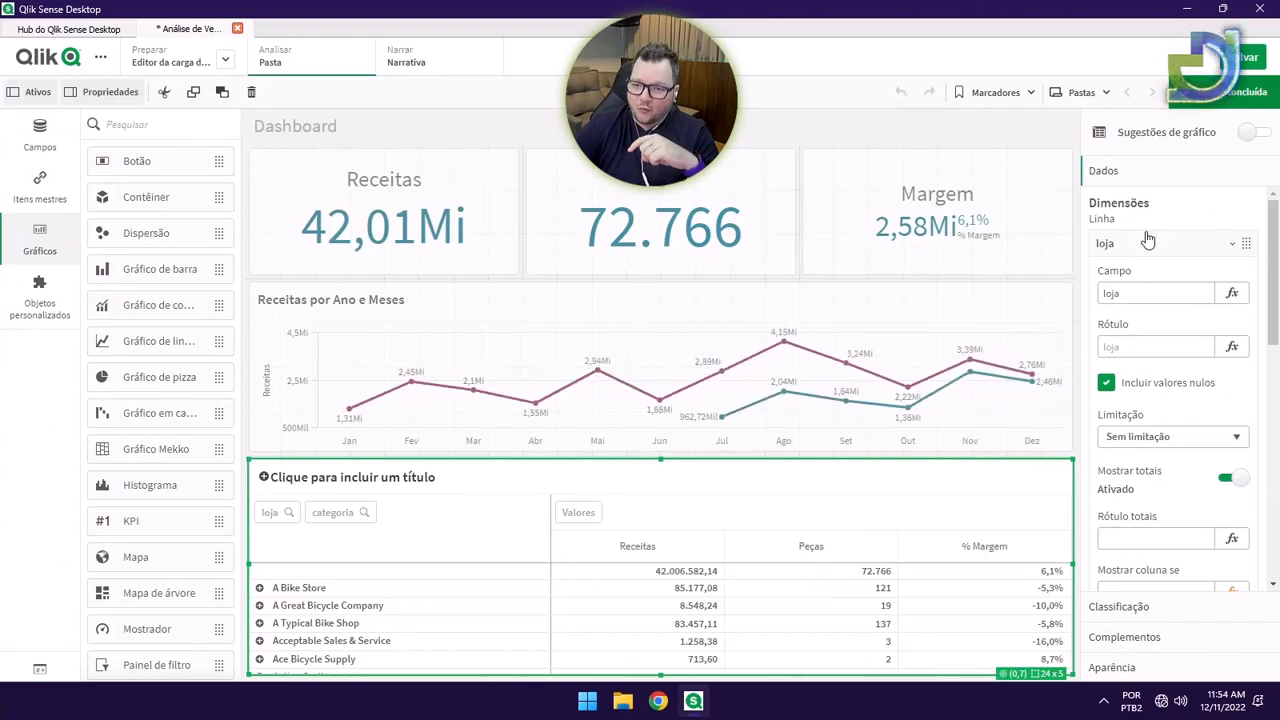
{"action": "scroll", "coordinate": [1147, 380], "scroll_direction": "down", "scroll_amount": 2}
{"action": "left_click", "coordinate": [1139, 460]}
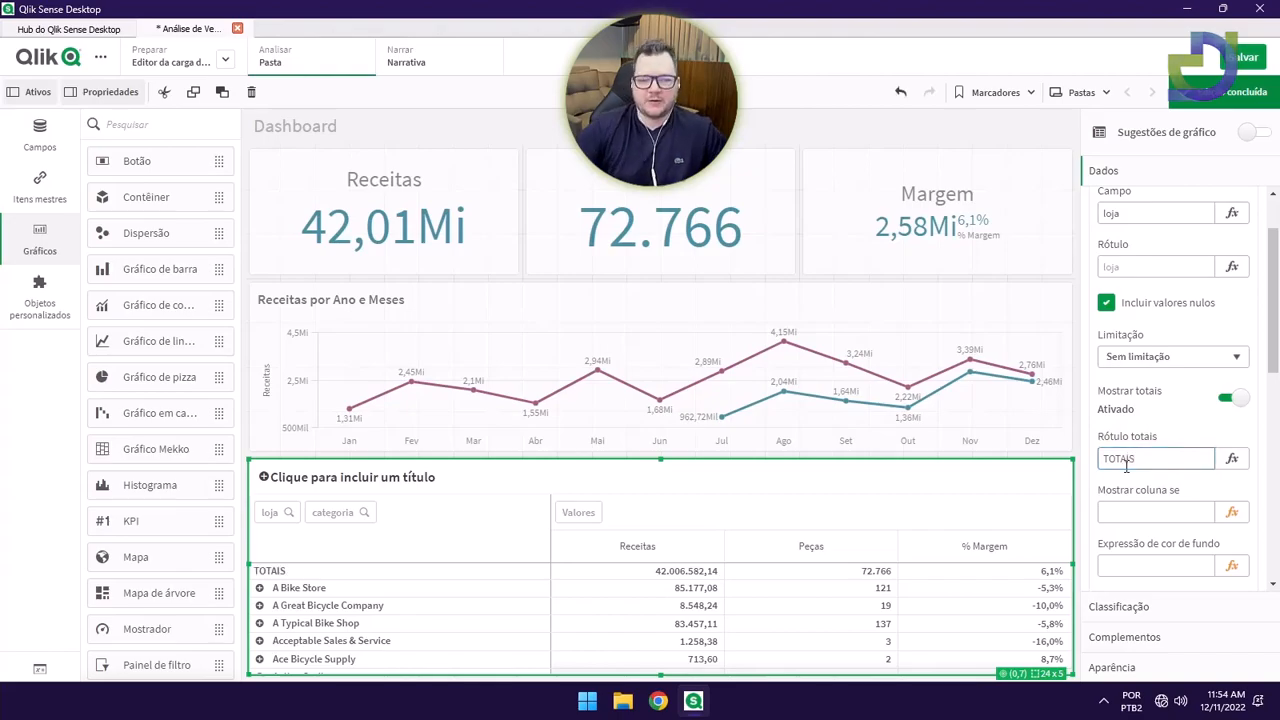
{"action": "left_click", "coordinate": [1233, 91]}
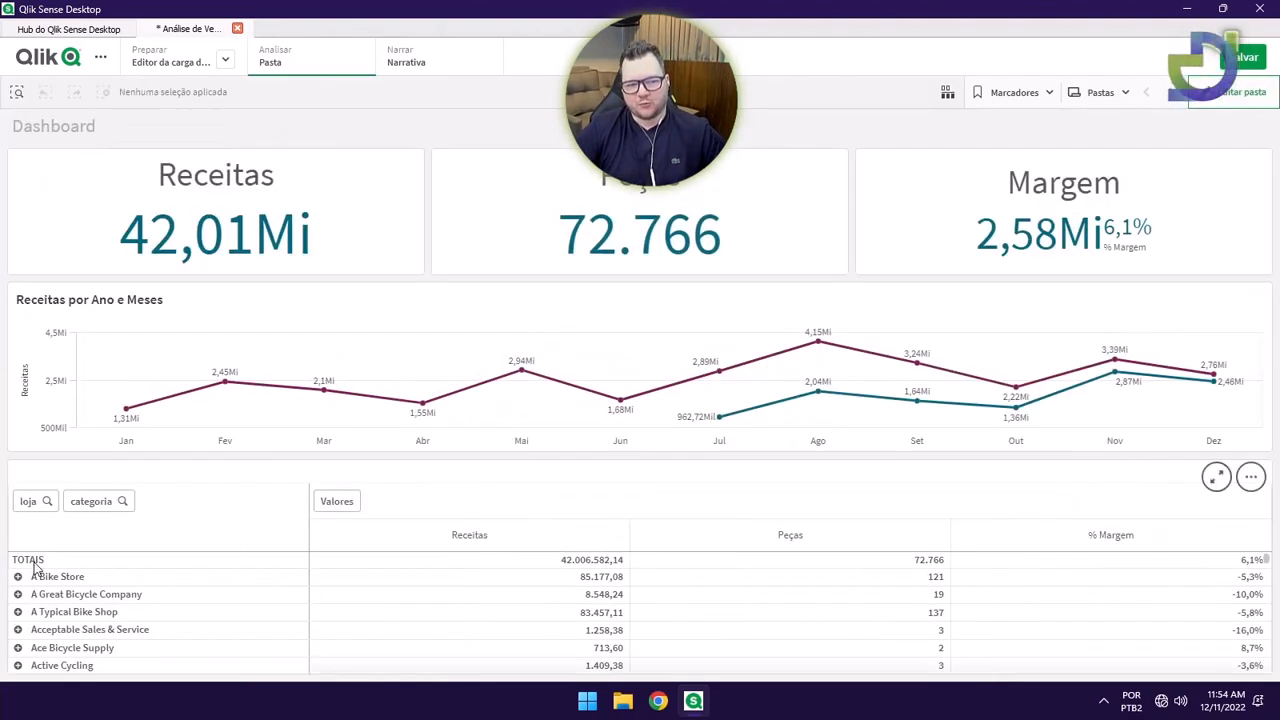
{"action": "left_click", "coordinate": [1245, 57]}
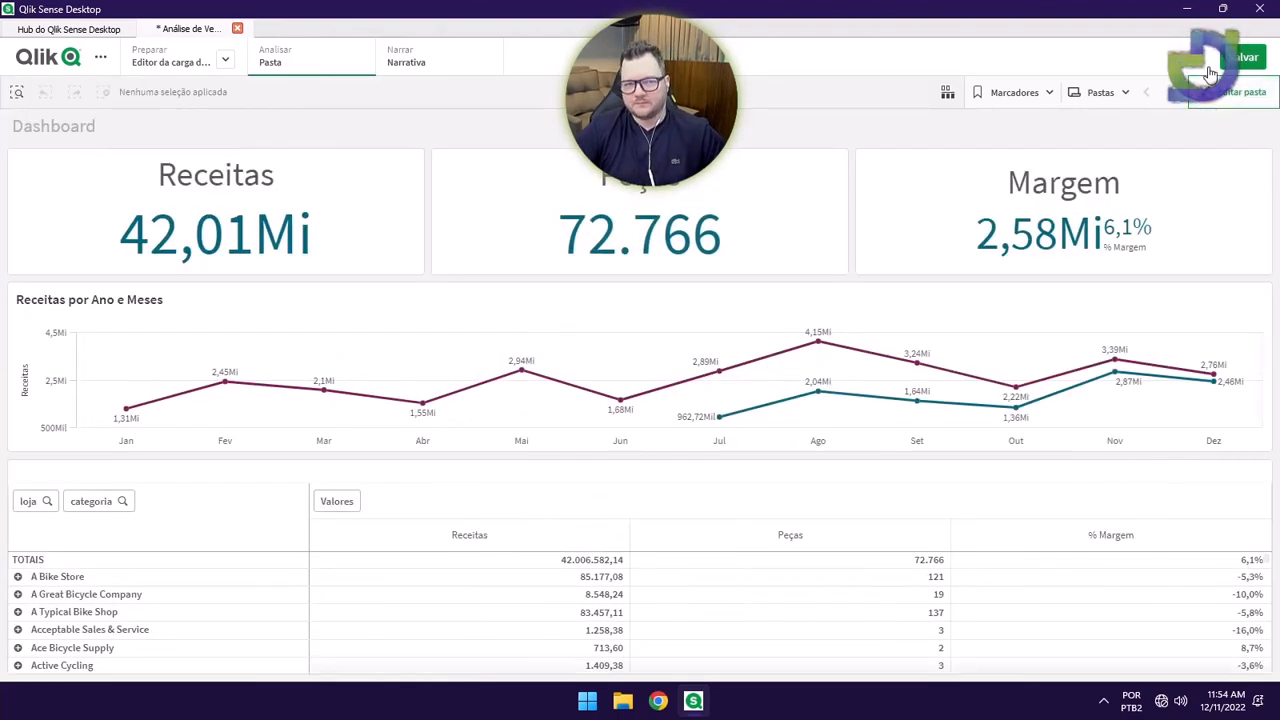